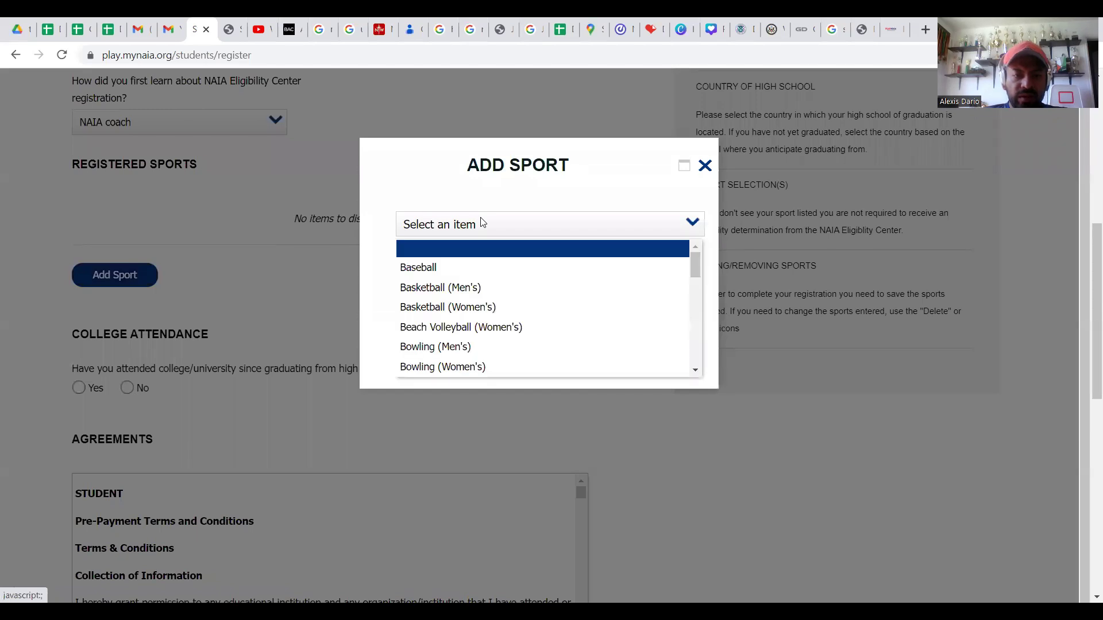
Add Tennis (Men's) to the student's registered sports.
{"action": "scroll", "coordinate": [508, 307], "scroll_direction": "down", "scroll_amount": 3}
{"action": "scroll", "coordinate": [508, 307], "scroll_direction": "down", "scroll_amount": 6}
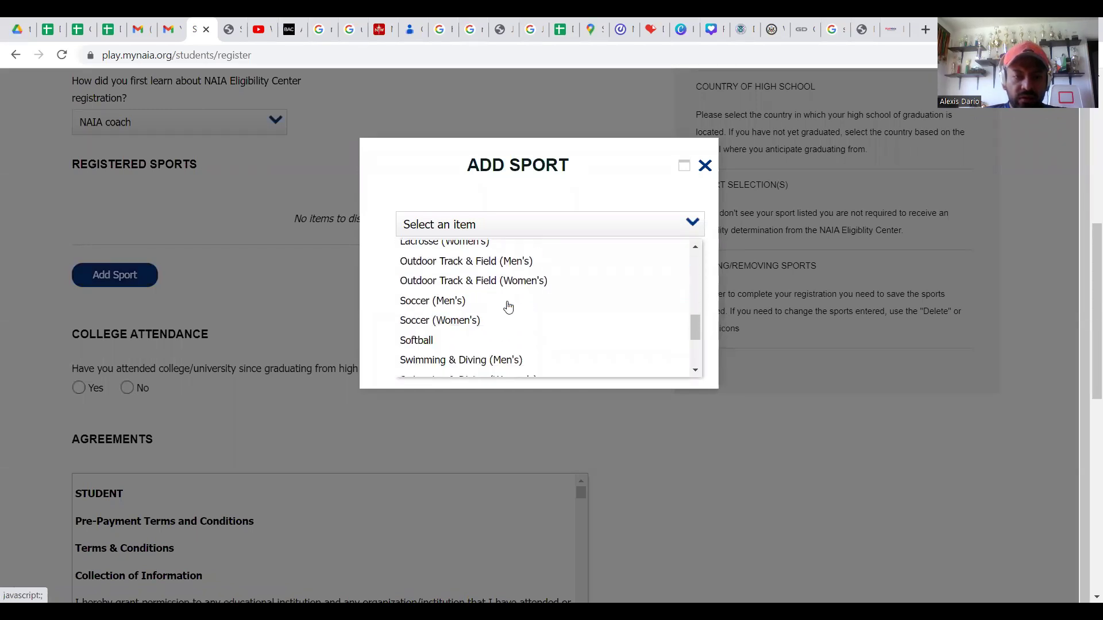
{"action": "left_click", "coordinate": [500, 313]}
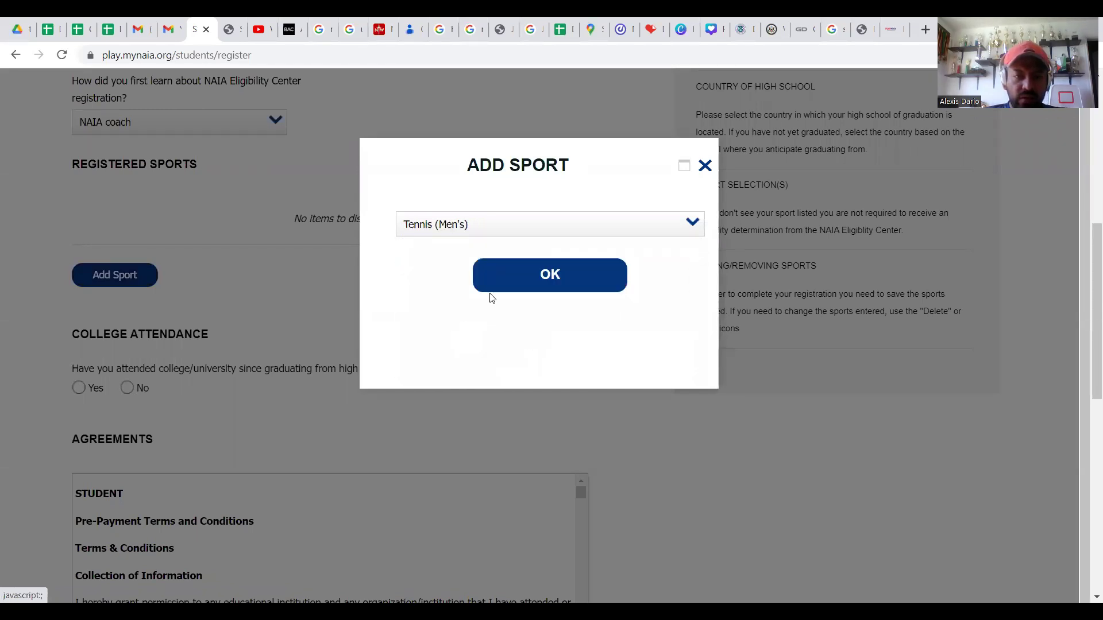
{"action": "left_click", "coordinate": [520, 284]}
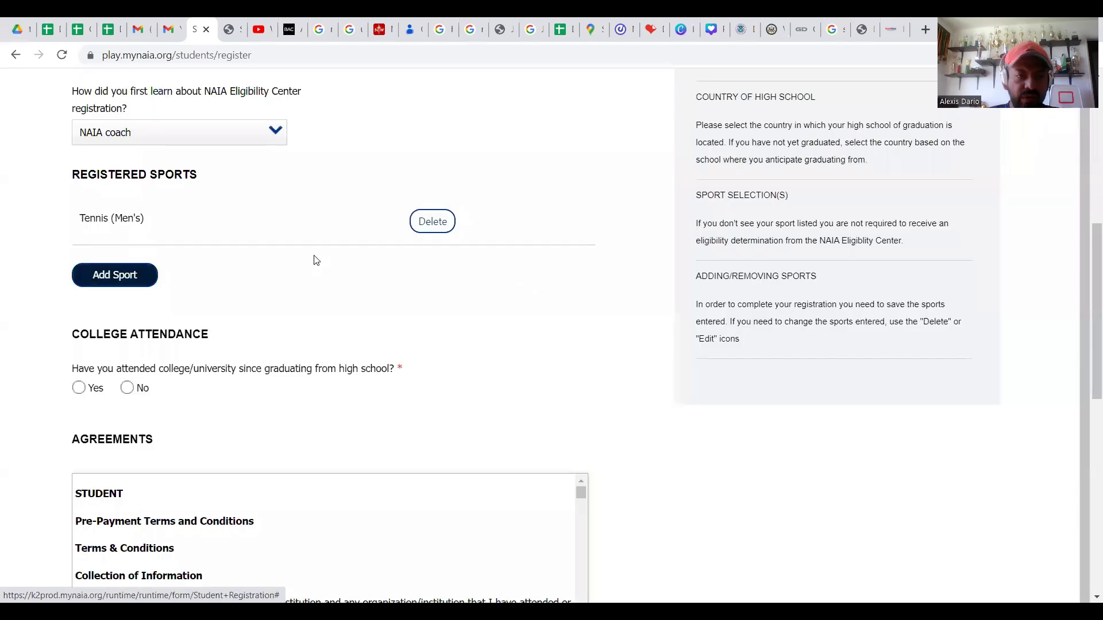
{"action": "scroll", "coordinate": [313, 259], "scroll_direction": "down", "scroll_amount": 3}
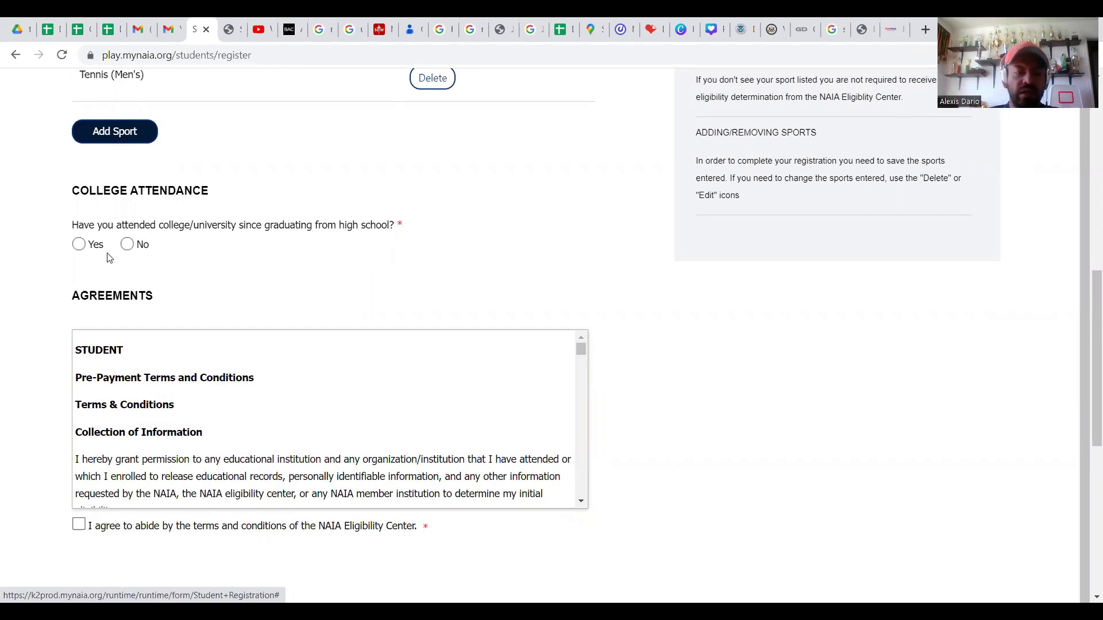
Answer No to prior college attendance and accept the NAIA Eligibility Center terms.
{"action": "left_click", "coordinate": [129, 247]}
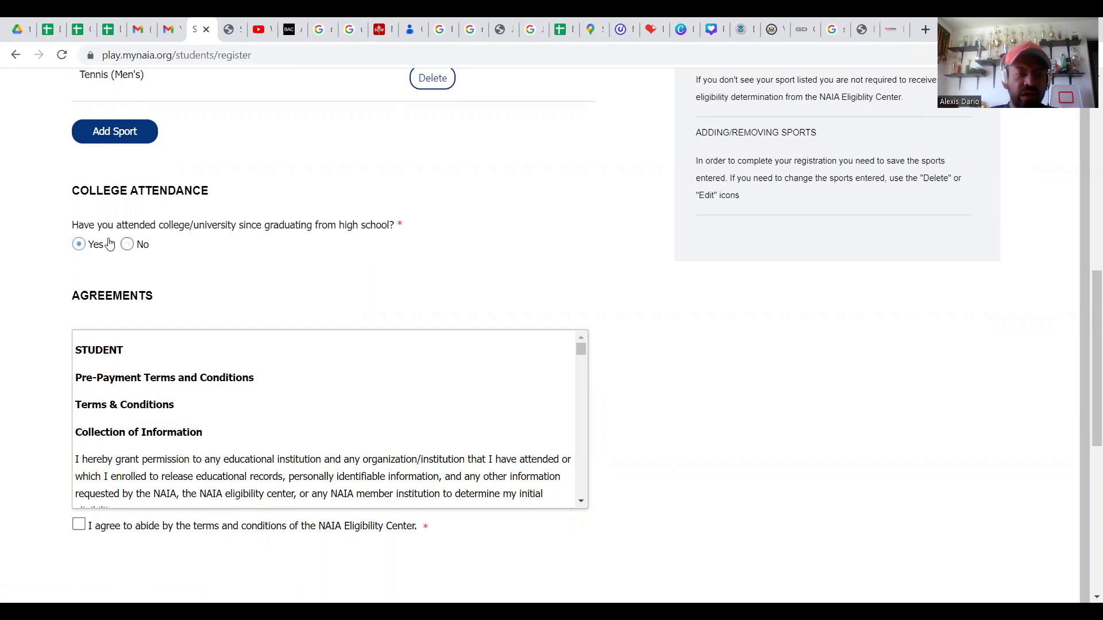
{"action": "left_click", "coordinate": [128, 245]}
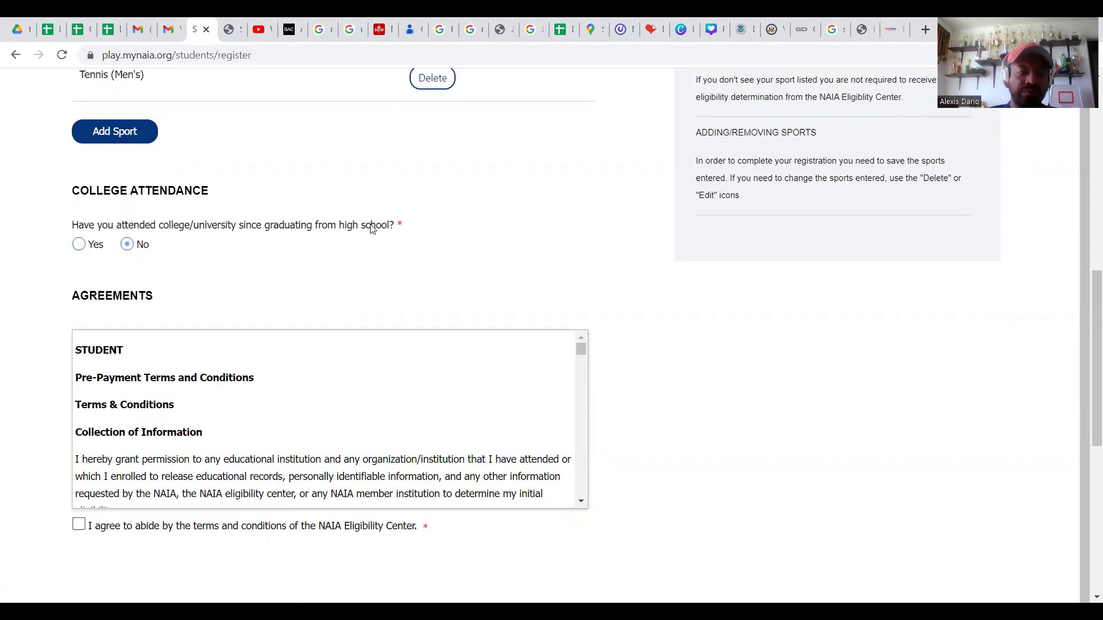
{"action": "scroll", "coordinate": [374, 226], "scroll_direction": "down", "scroll_amount": 3}
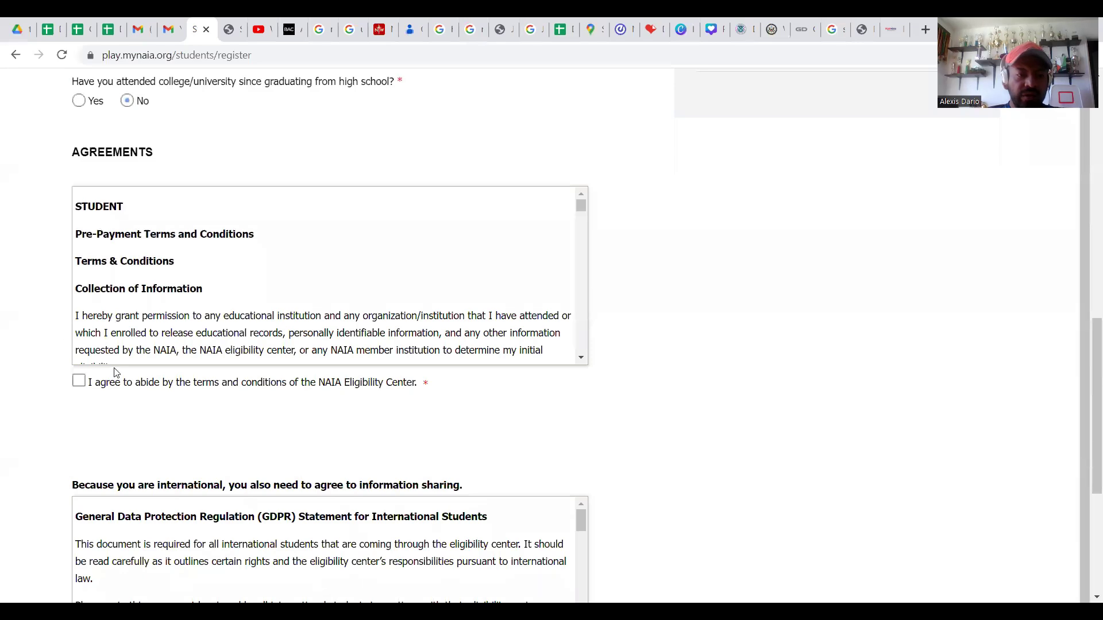
{"action": "left_click", "coordinate": [79, 381]}
Opt in to information sharing and save the student info.
{"action": "scroll", "coordinate": [236, 276], "scroll_direction": "down", "scroll_amount": 5}
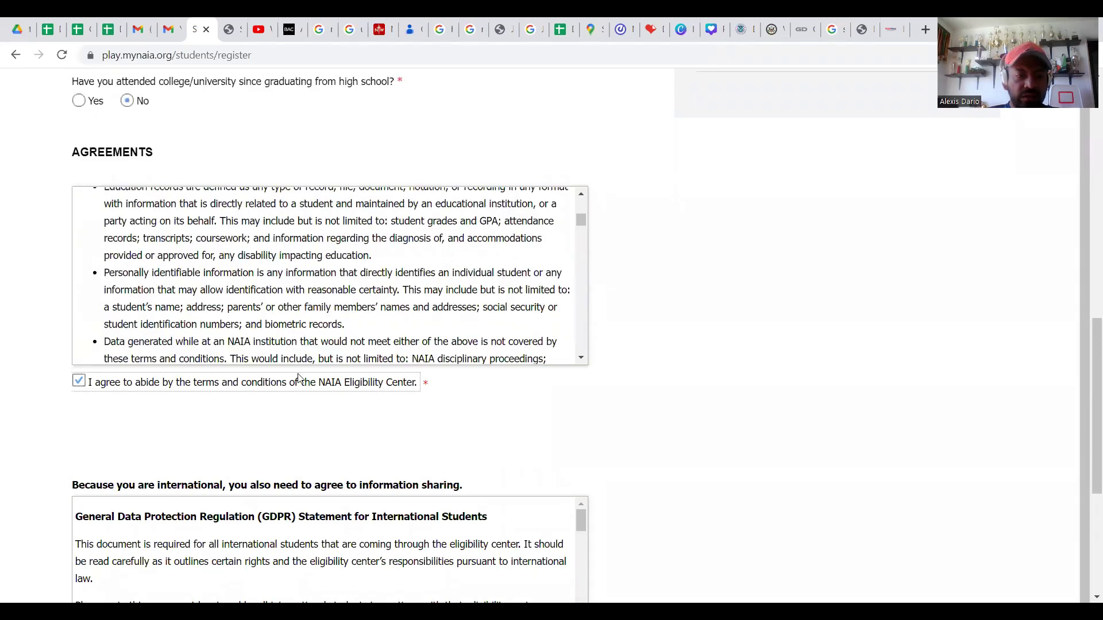
{"action": "scroll", "coordinate": [304, 385], "scroll_direction": "down", "scroll_amount": 2}
{"action": "scroll", "coordinate": [308, 365], "scroll_direction": "down", "scroll_amount": 3}
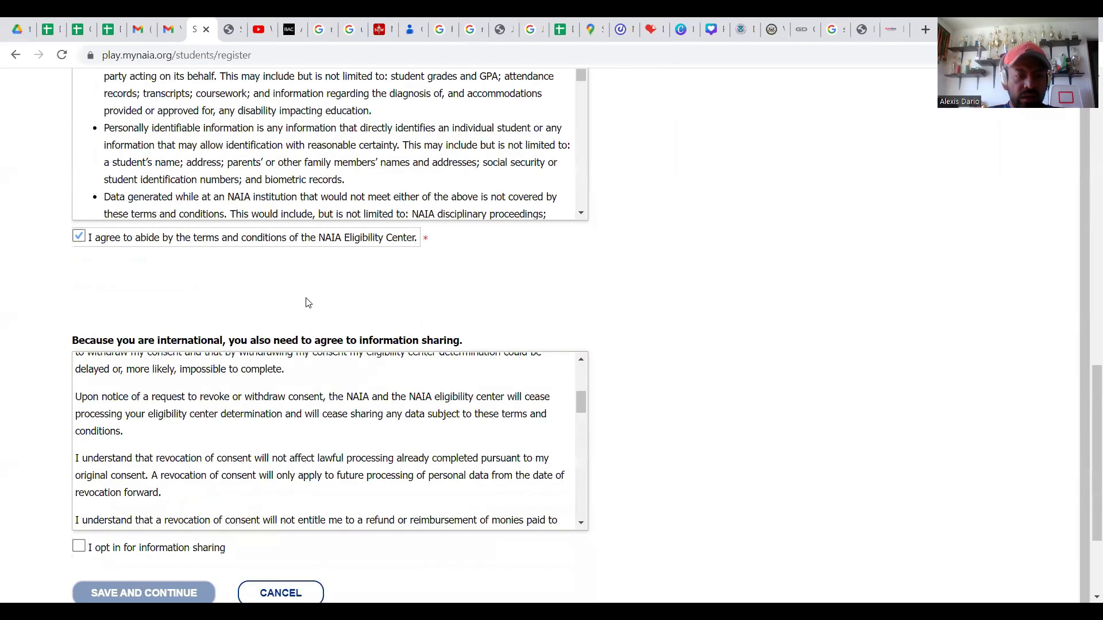
{"action": "scroll", "coordinate": [308, 303], "scroll_direction": "down", "scroll_amount": 3}
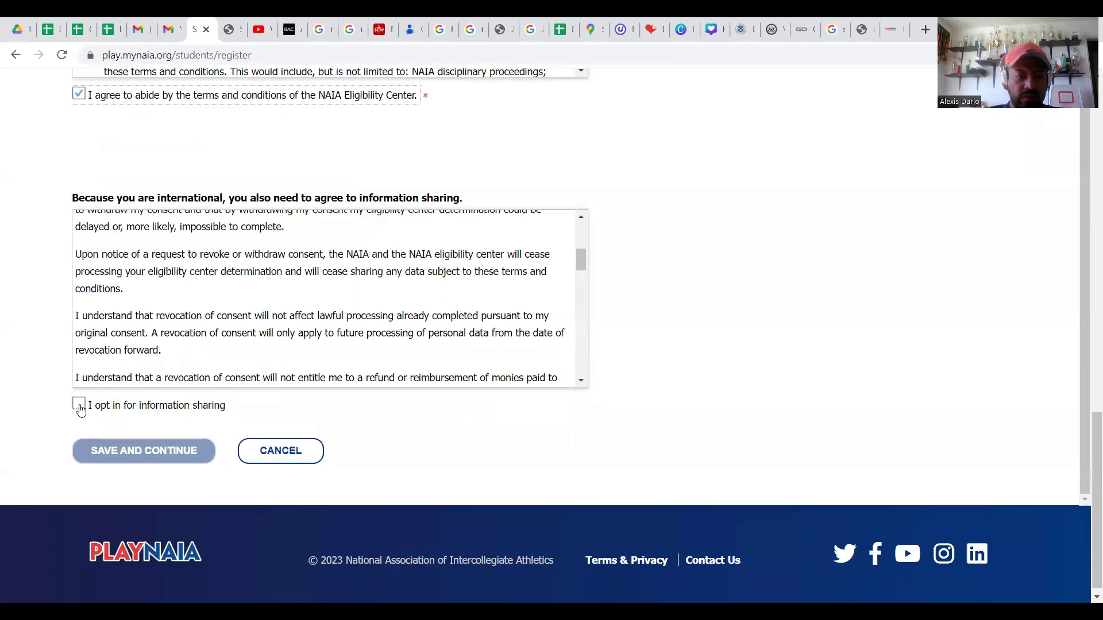
{"action": "scroll", "coordinate": [100, 319], "scroll_direction": "down", "scroll_amount": 3}
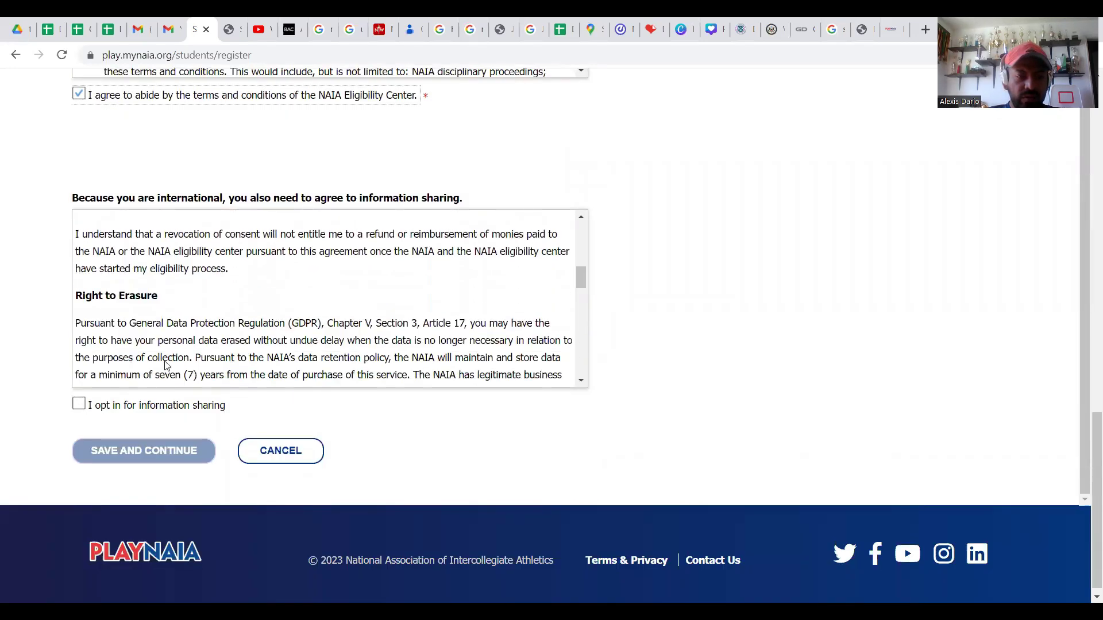
{"action": "left_click", "coordinate": [79, 406]}
{"action": "scroll", "coordinate": [337, 283], "scroll_direction": "down", "scroll_amount": 1}
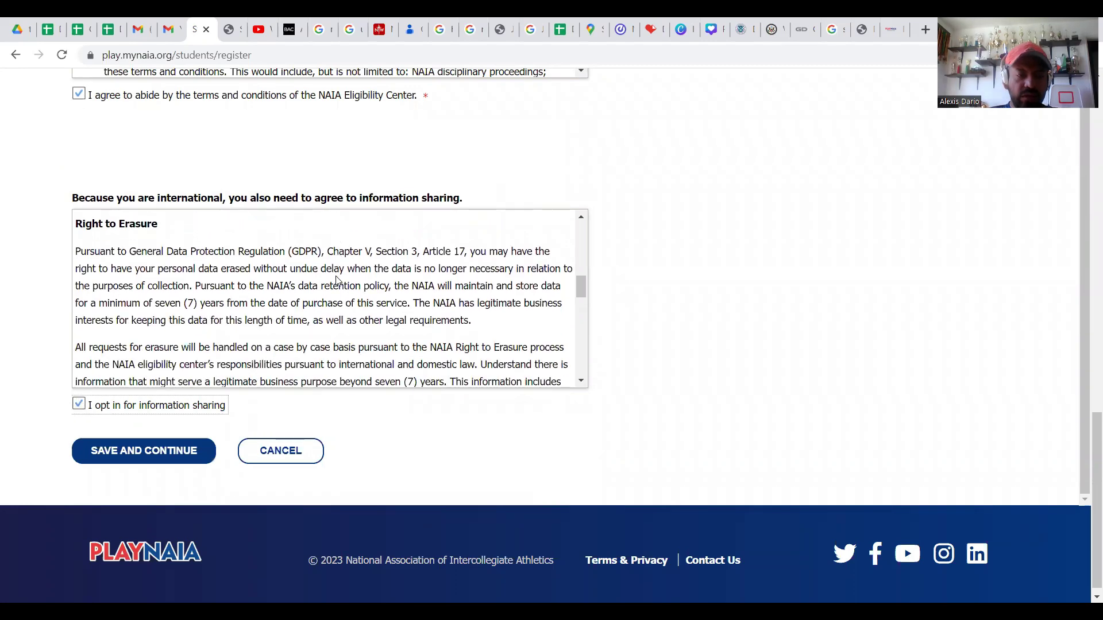
{"action": "left_click", "coordinate": [145, 454]}
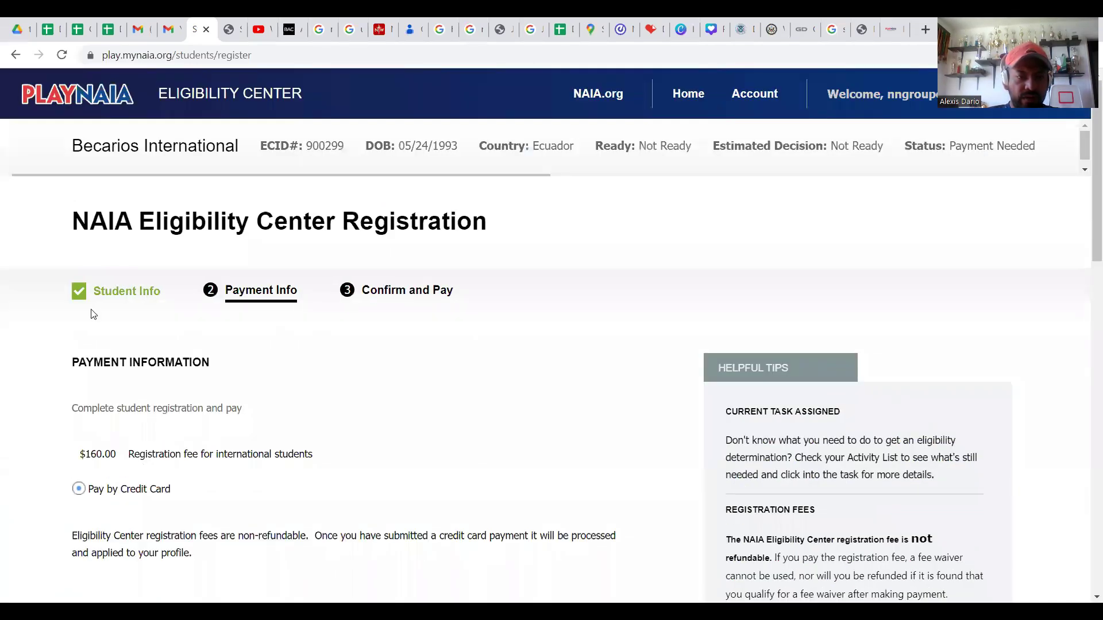
Scroll through the Payment Info page showing the $160 fee and blank payment form.
{"action": "scroll", "coordinate": [299, 297], "scroll_direction": "down", "scroll_amount": 3}
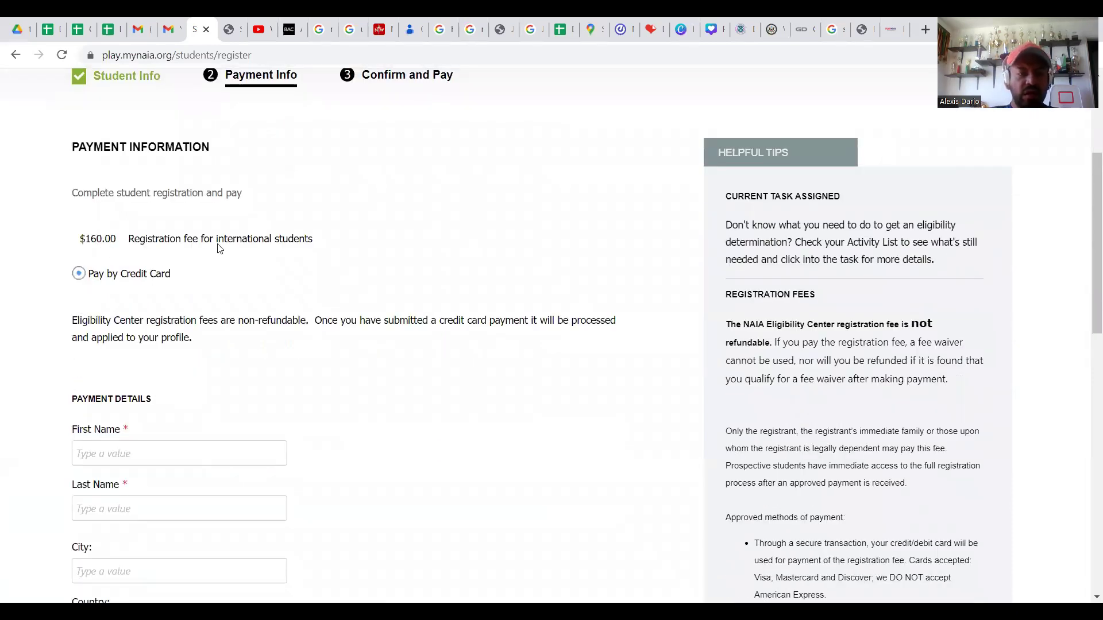
{"action": "scroll", "coordinate": [111, 261], "scroll_direction": "down", "scroll_amount": 1}
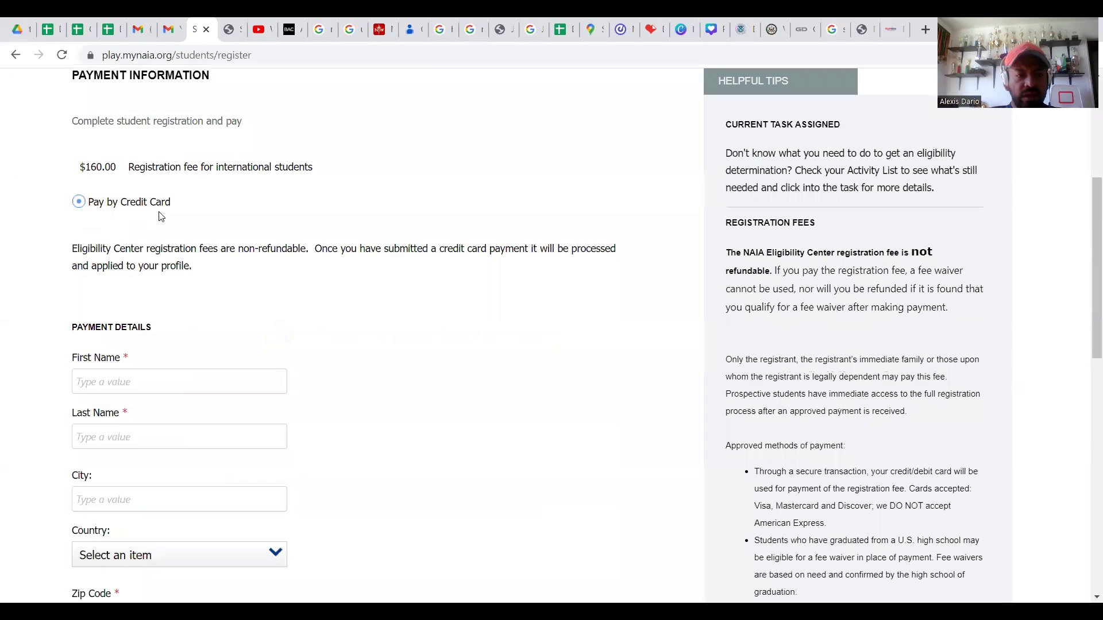
{"action": "scroll", "coordinate": [125, 212], "scroll_direction": "down", "scroll_amount": 1}
{"action": "scroll", "coordinate": [153, 178], "scroll_direction": "down", "scroll_amount": 2}
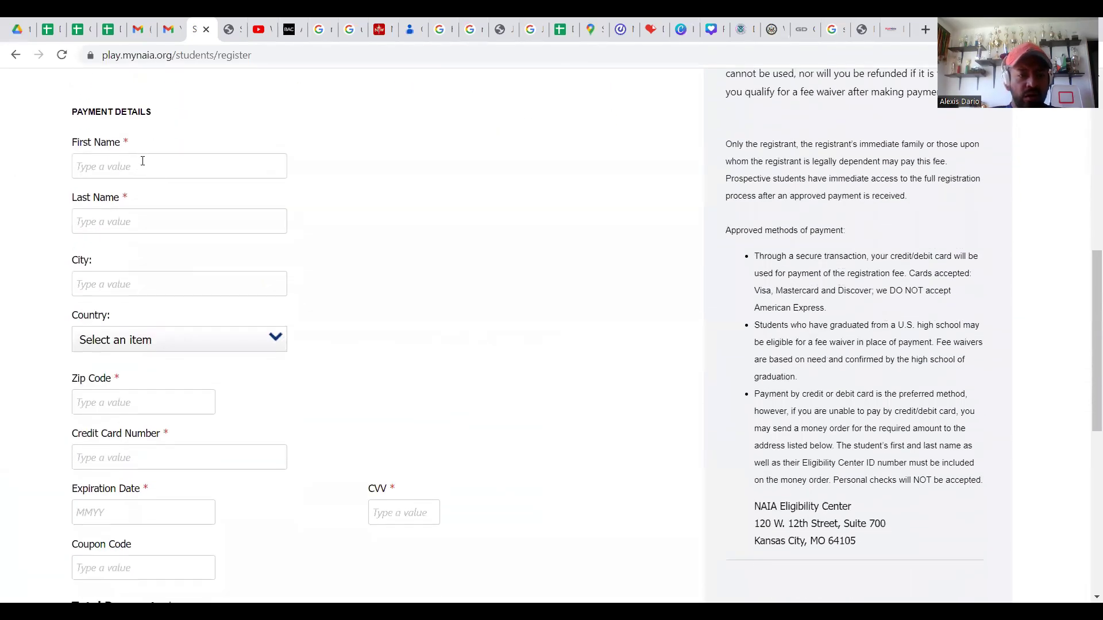
{"action": "scroll", "coordinate": [144, 161], "scroll_direction": "down", "scroll_amount": 3}
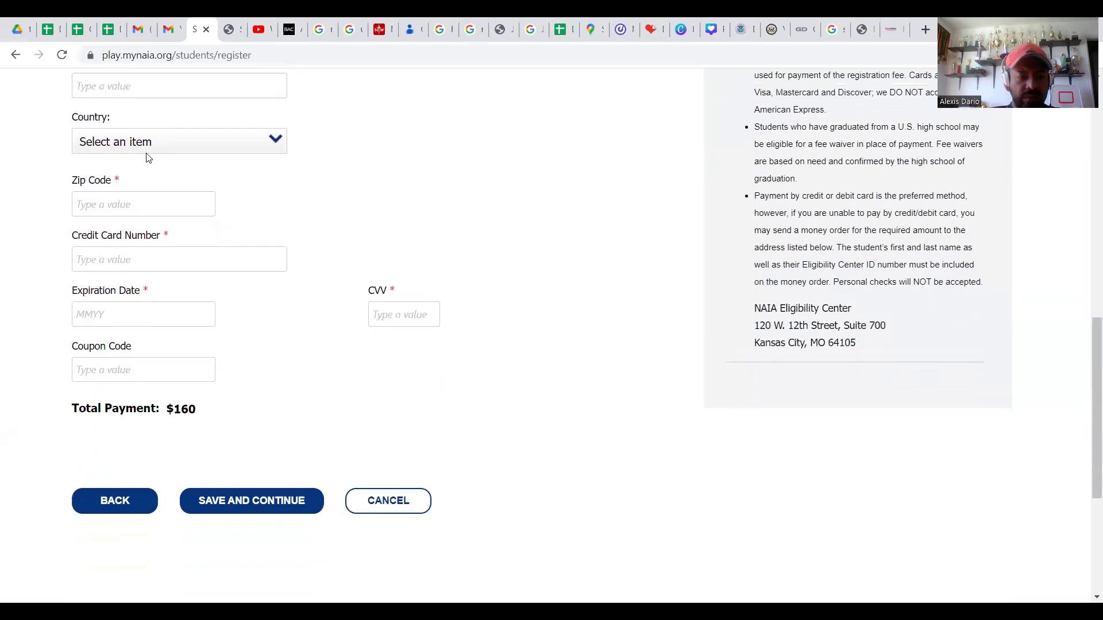
{"action": "scroll", "coordinate": [149, 158], "scroll_direction": "up", "scroll_amount": 2}
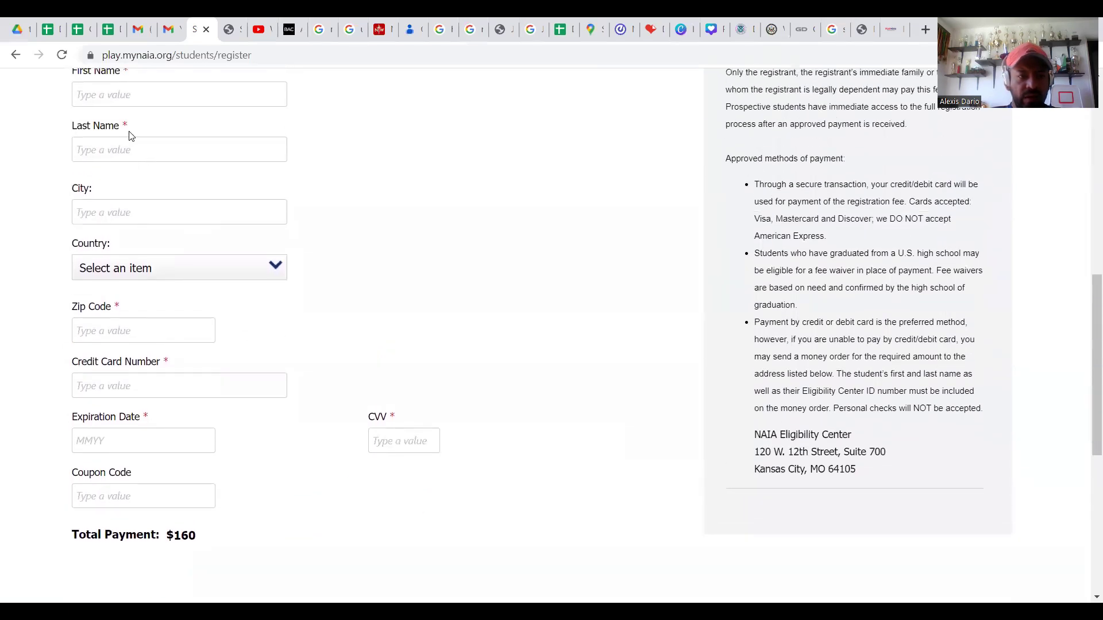
{"action": "scroll", "coordinate": [131, 135], "scroll_direction": "up", "scroll_amount": 1}
Enter the payer's first name, last name and billing city.
{"action": "left_click", "coordinate": [112, 164]}
{"action": "type", "text": "jfnfna"}
{"action": "key", "text": "Tab"}
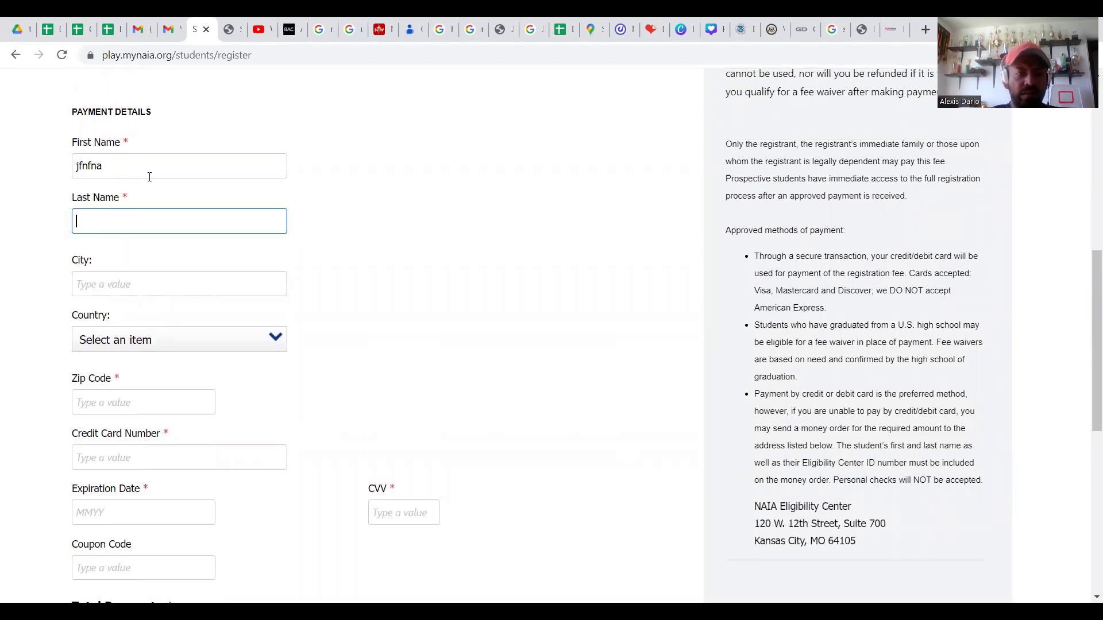
{"action": "type", "text": "efklnaefkan"}
{"action": "key", "text": "Tab"}
{"action": "type", "text": "quito"}
{"action": "key", "text": "Tab"}
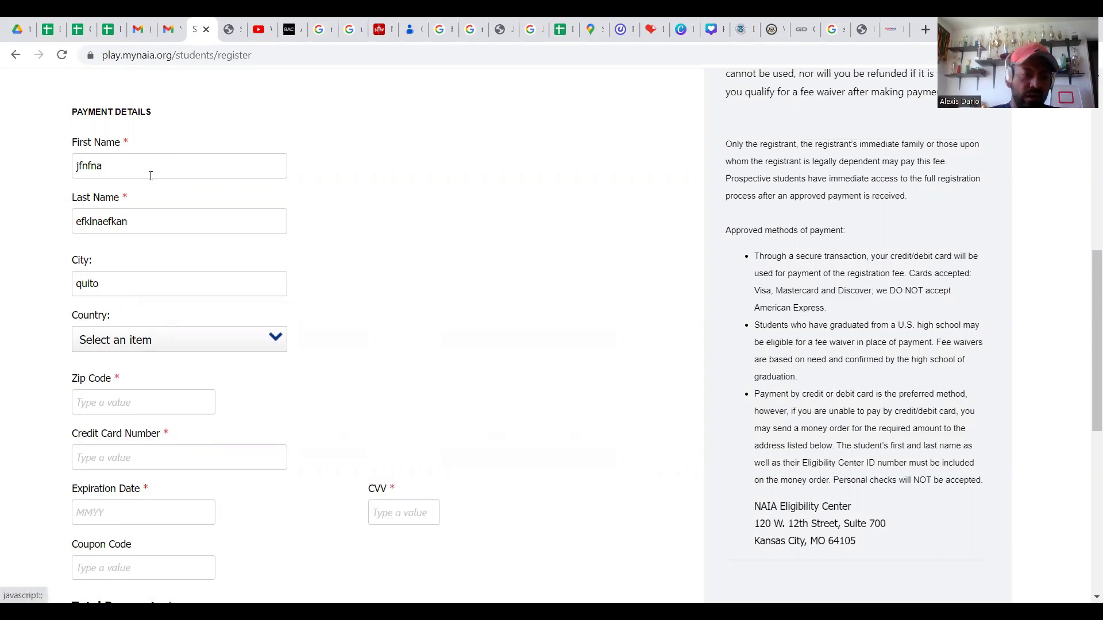
Set the billing country to Ecuador and enter the zip code.
{"action": "left_click", "coordinate": [147, 347]}
{"action": "type", "text": "e"}
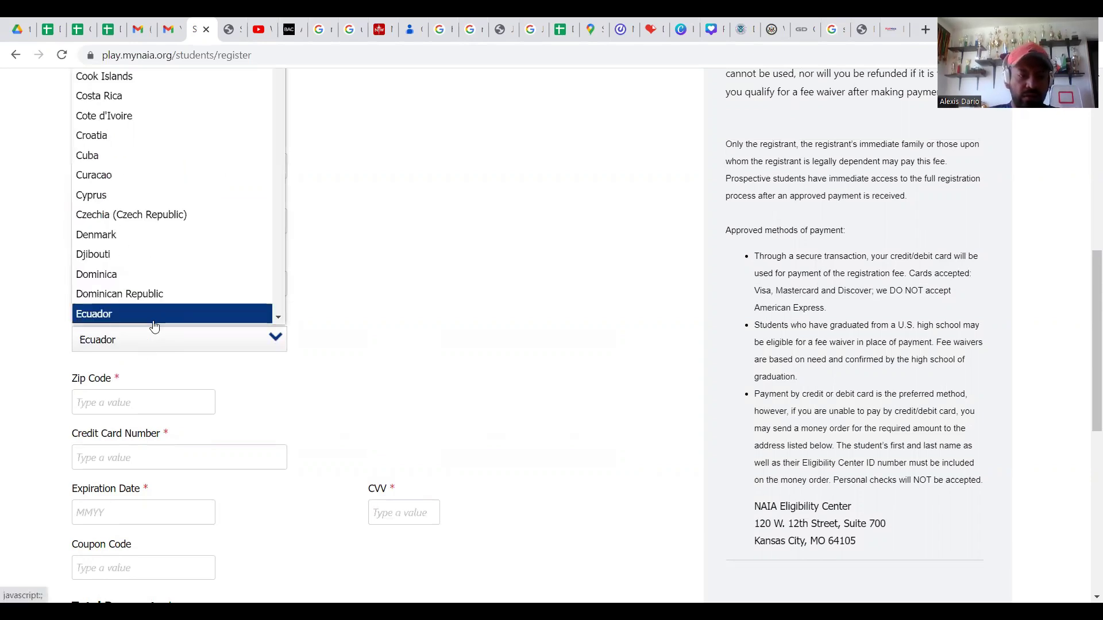
{"action": "left_click", "coordinate": [135, 316]}
{"action": "left_click", "coordinate": [146, 402]}
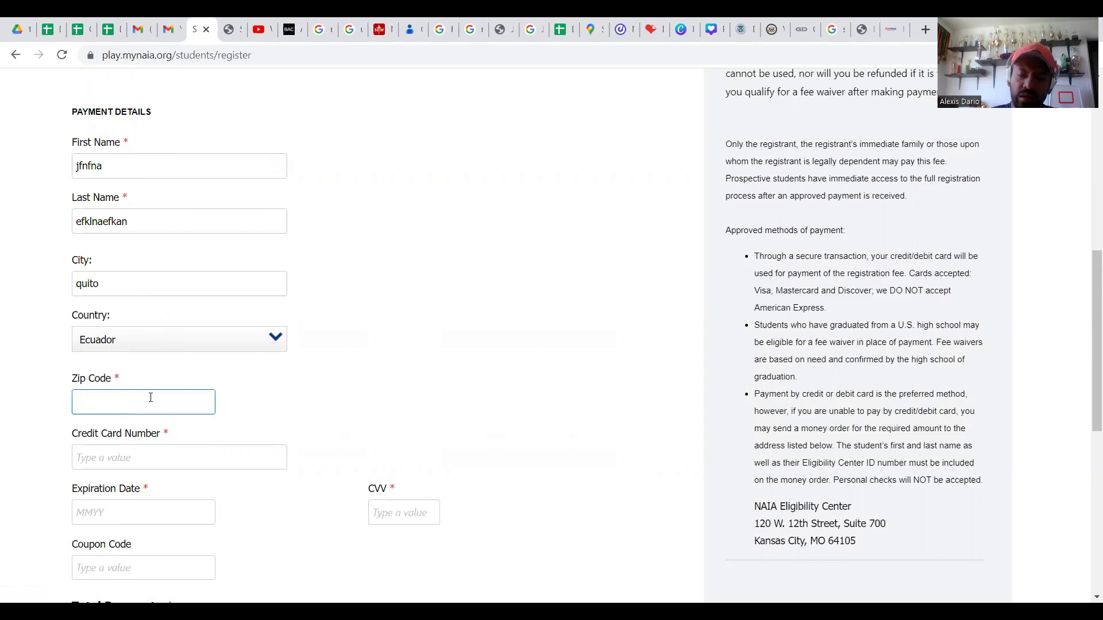
{"action": "type", "text": "1762006"}
Enter the credit card number and its expiration date.
{"action": "left_click", "coordinate": [148, 456]}
{"action": "type", "text": "4545"}
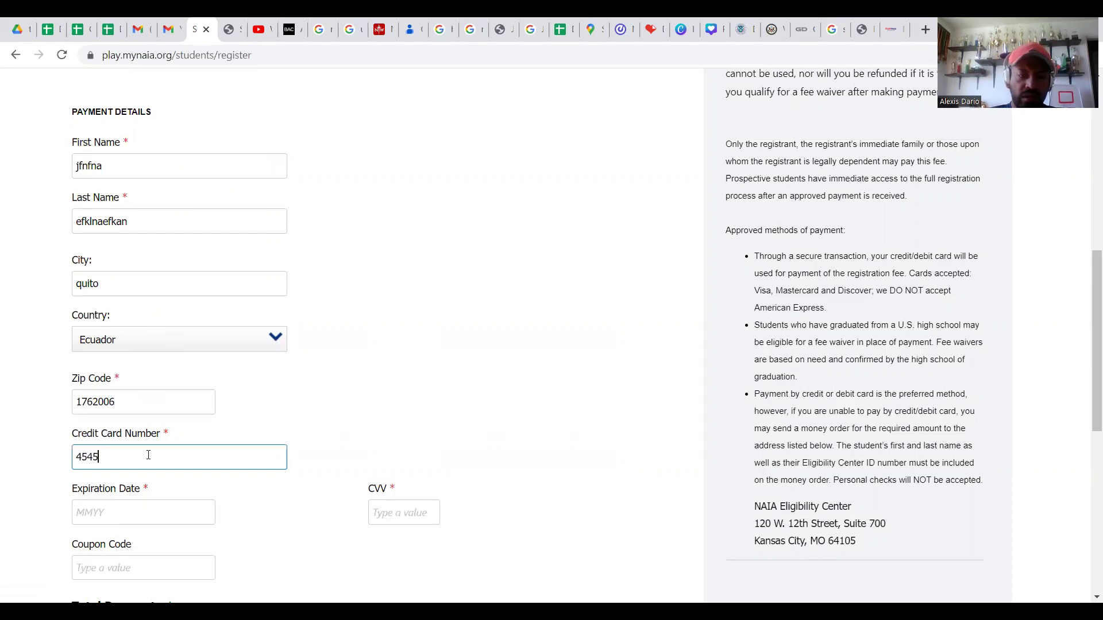
{"action": "type", "text": "454545454545"}
{"action": "left_click", "coordinate": [199, 509]}
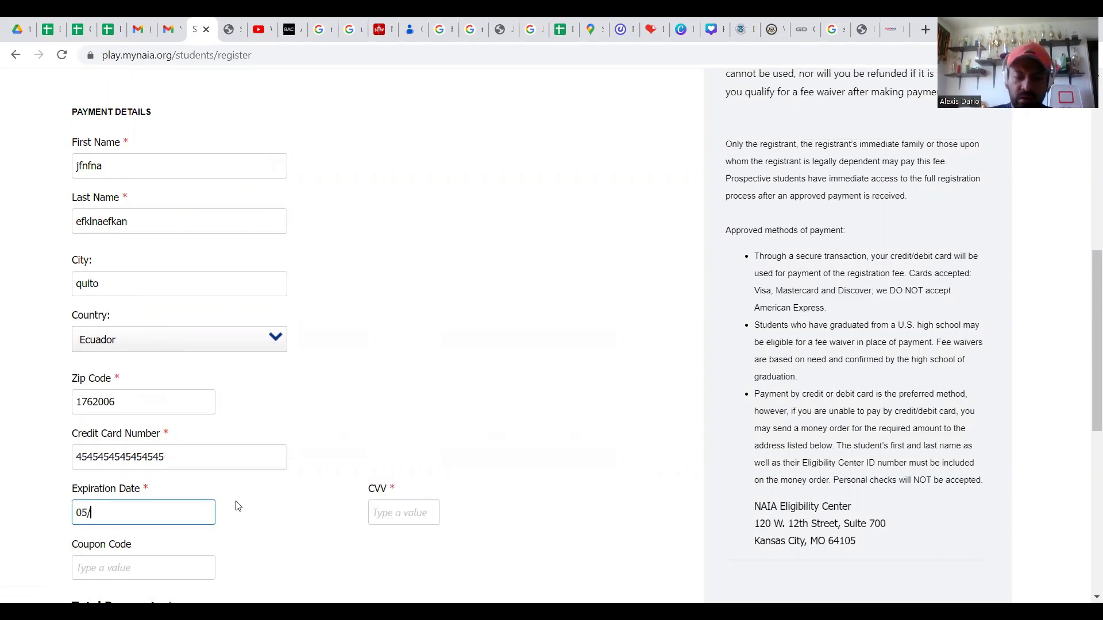
{"action": "type", "text": "05/2"}
{"action": "key", "text": "BackSpace"}
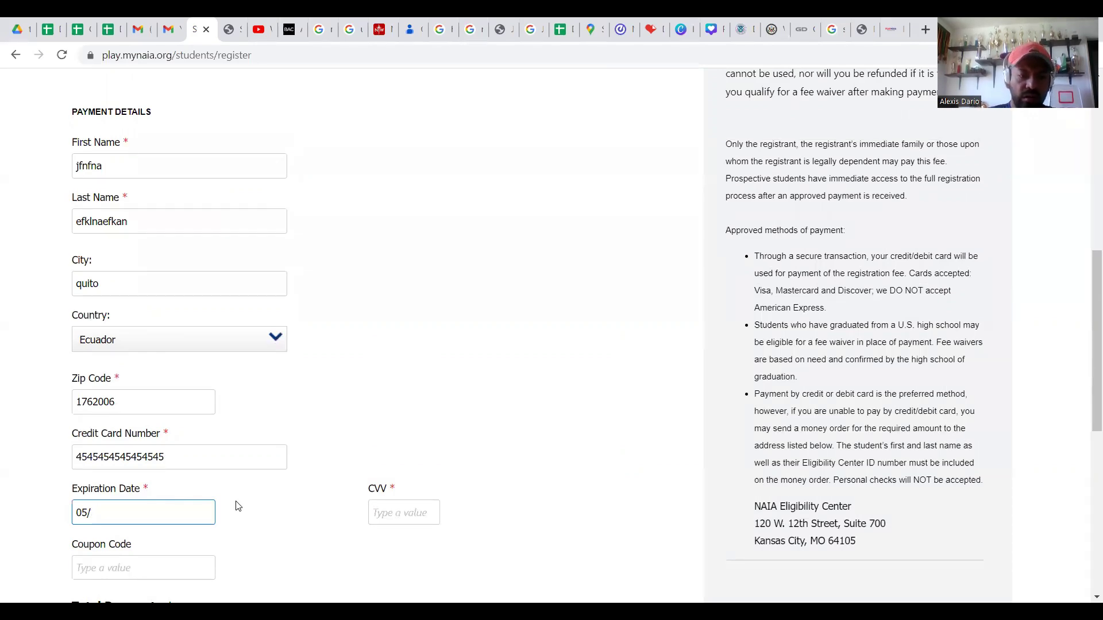
{"action": "type", "text": "23"}
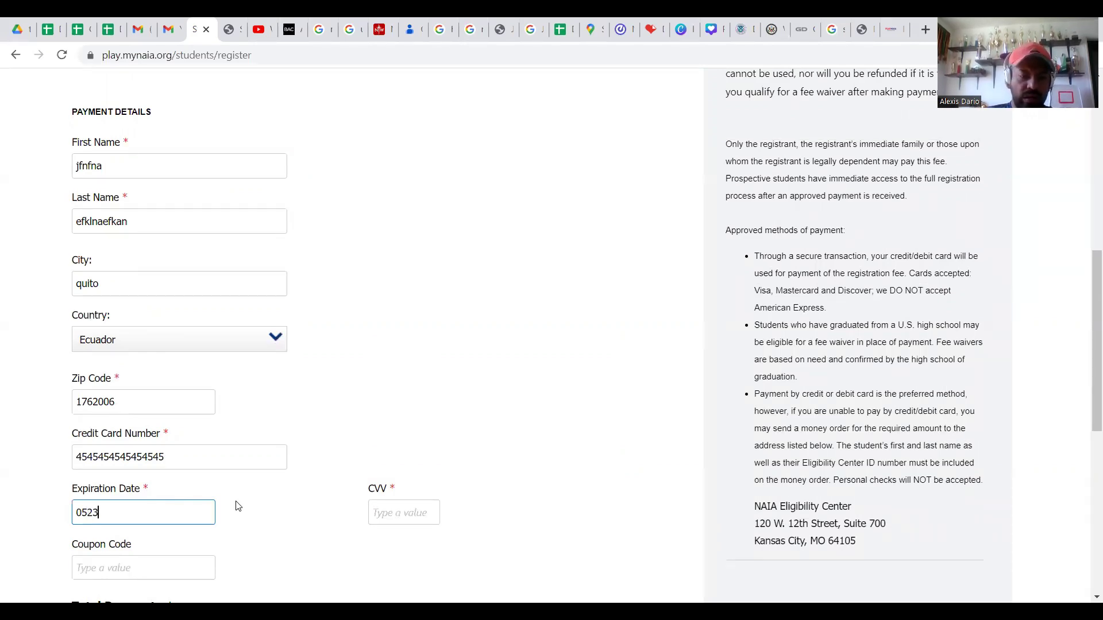
Enter the card security code, leaving the coupon code empty.
{"action": "scroll", "coordinate": [238, 506], "scroll_direction": "down", "scroll_amount": 3}
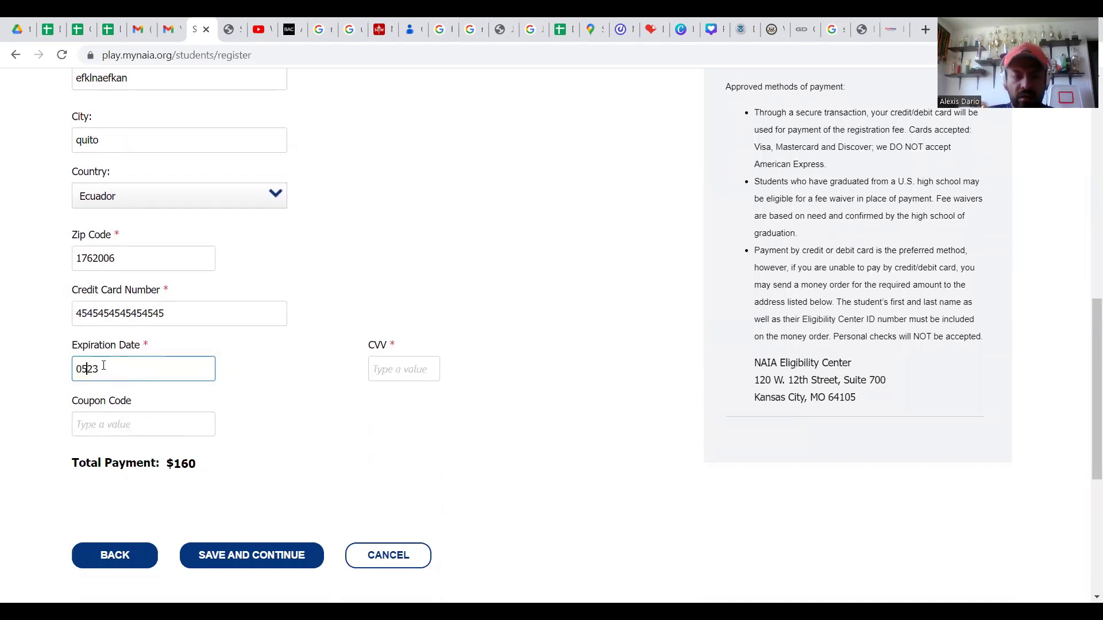
{"action": "left_click", "coordinate": [399, 375]}
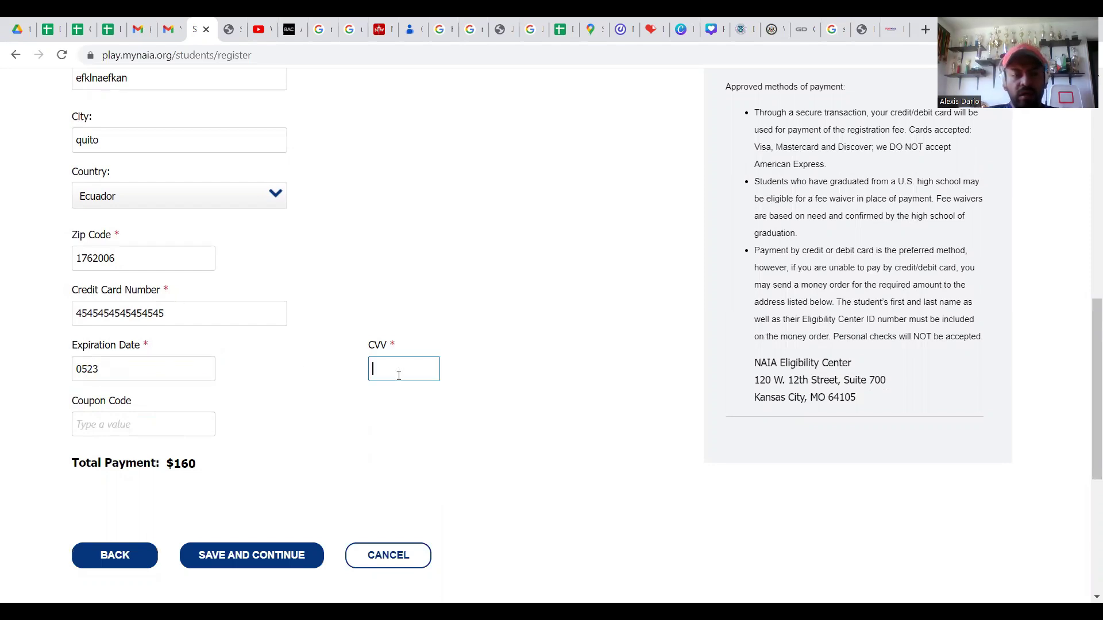
{"action": "type", "text": "333"}
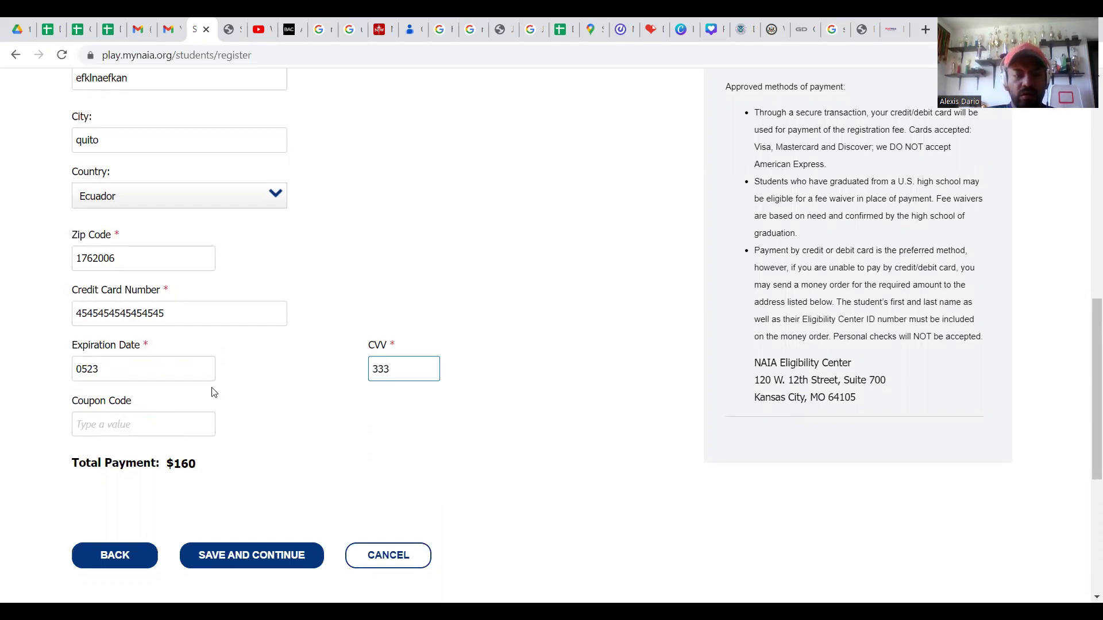
{"action": "left_click", "coordinate": [128, 425]}
{"action": "left_click", "coordinate": [335, 409]}
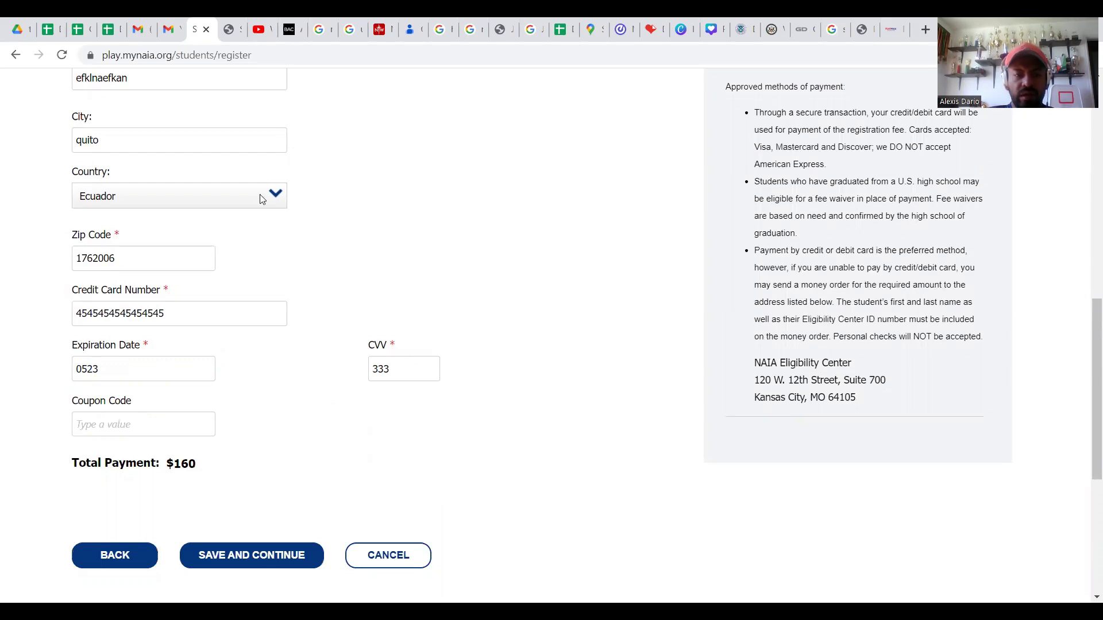
{"action": "scroll", "coordinate": [308, 247], "scroll_direction": "up", "scroll_amount": 2}
{"action": "scroll", "coordinate": [308, 247], "scroll_direction": "up", "scroll_amount": 4}
{"action": "scroll", "coordinate": [236, 311], "scroll_direction": "up", "scroll_amount": 2}
{"action": "scroll", "coordinate": [236, 311], "scroll_direction": "down", "scroll_amount": 2}
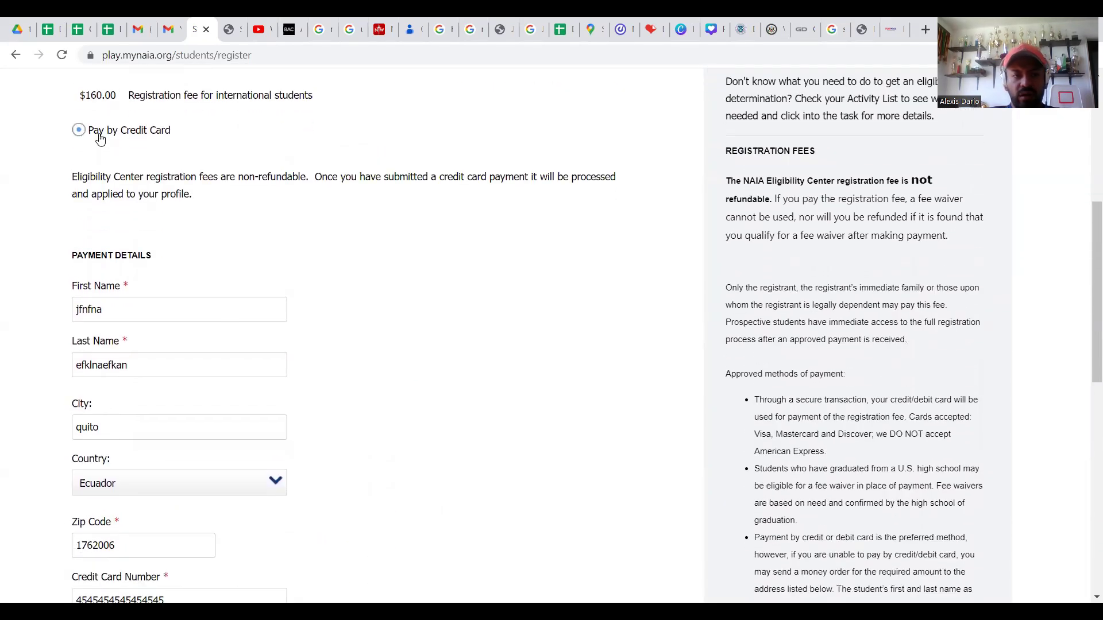
{"action": "scroll", "coordinate": [190, 242], "scroll_direction": "down", "scroll_amount": 6}
{"action": "scroll", "coordinate": [279, 263], "scroll_direction": "down", "scroll_amount": 2}
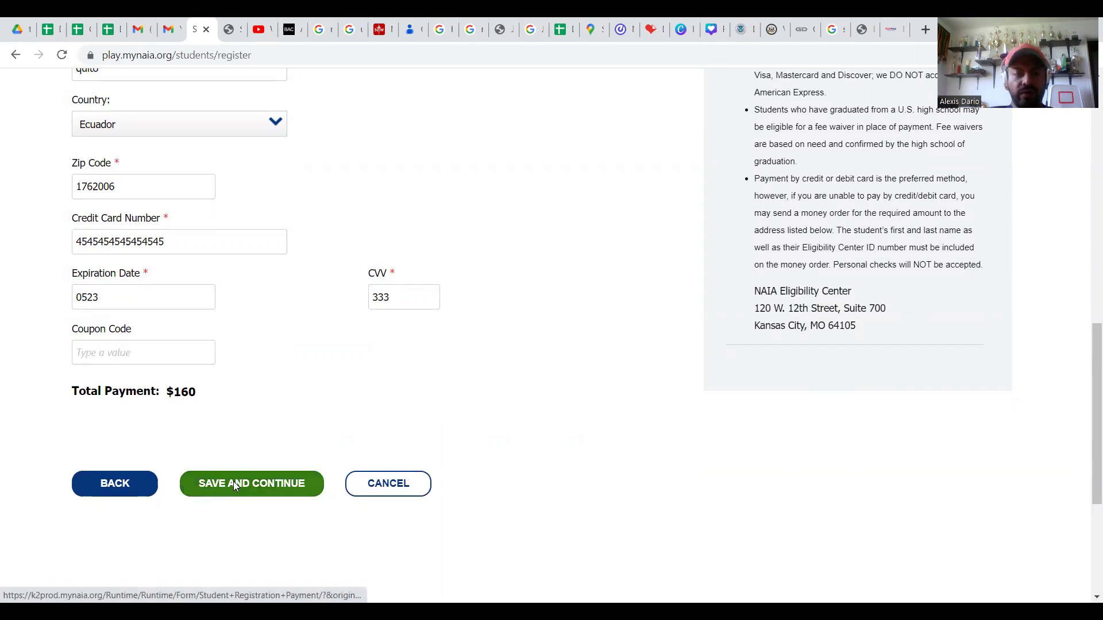
Submit the $160 card payment and dismiss the 'Credit Card Number Invalid' rejection.
{"action": "left_click", "coordinate": [234, 484]}
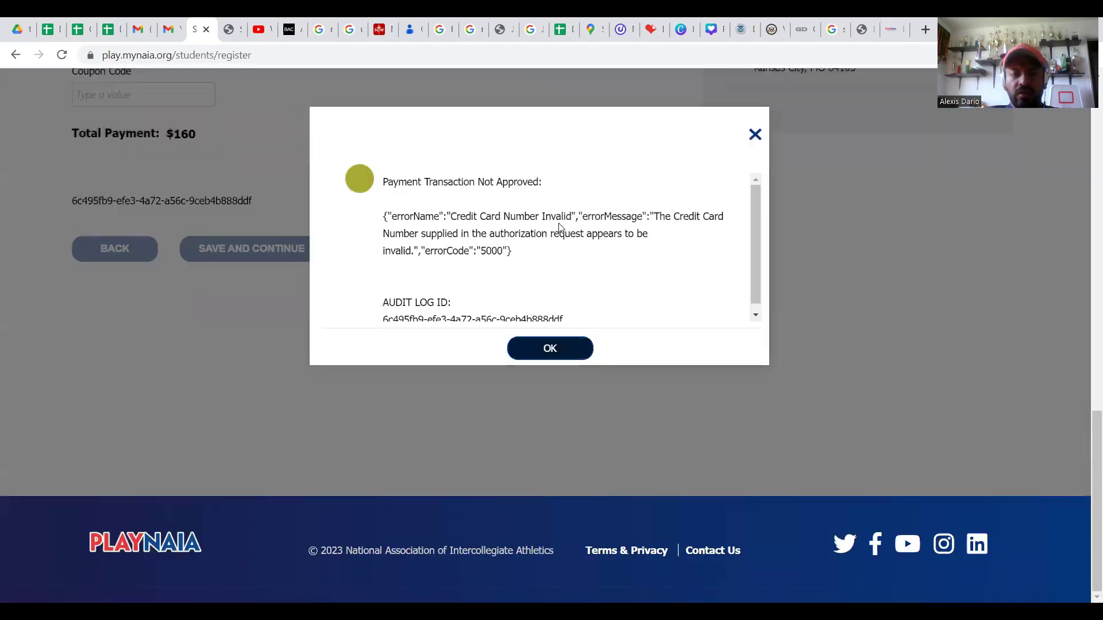
{"action": "scroll", "coordinate": [506, 200], "scroll_direction": "down", "scroll_amount": 1}
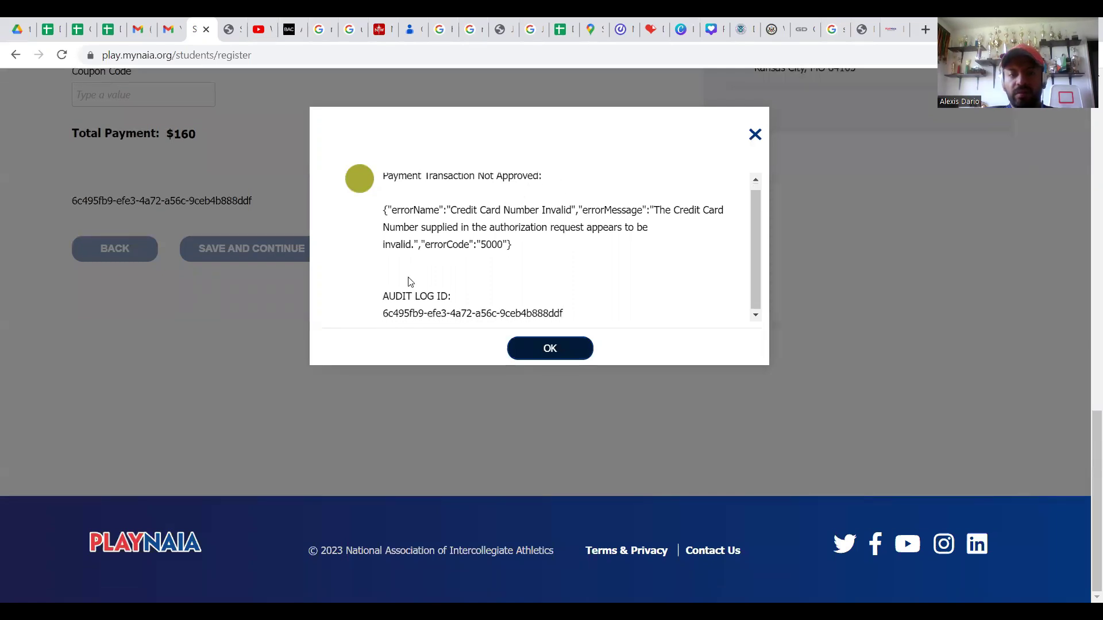
{"action": "left_click", "coordinate": [517, 349]}
{"action": "scroll", "coordinate": [315, 314], "scroll_direction": "up", "scroll_amount": 10}
{"action": "scroll", "coordinate": [315, 314], "scroll_direction": "up", "scroll_amount": 3}
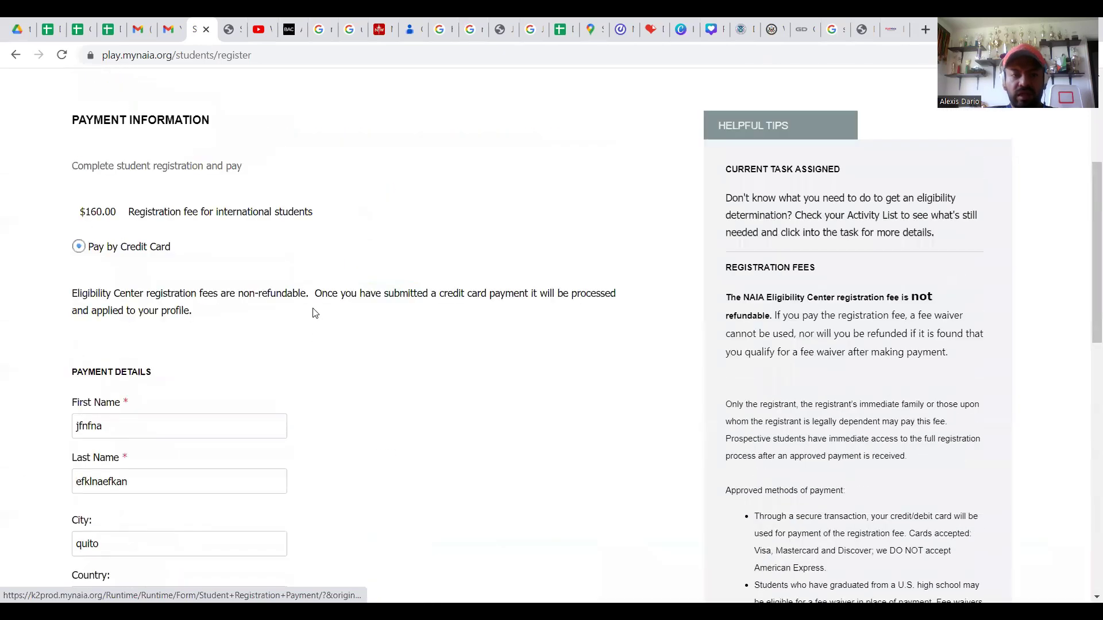
{"action": "scroll", "coordinate": [149, 308], "scroll_direction": "up", "scroll_amount": 4}
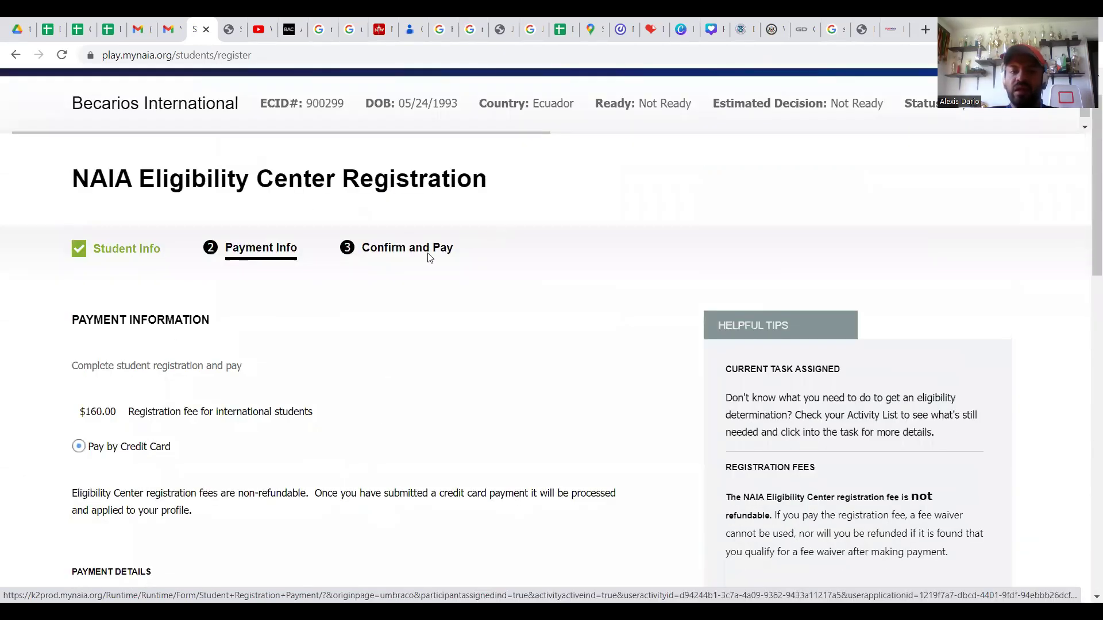
{"action": "scroll", "coordinate": [411, 258], "scroll_direction": "down", "scroll_amount": 1}
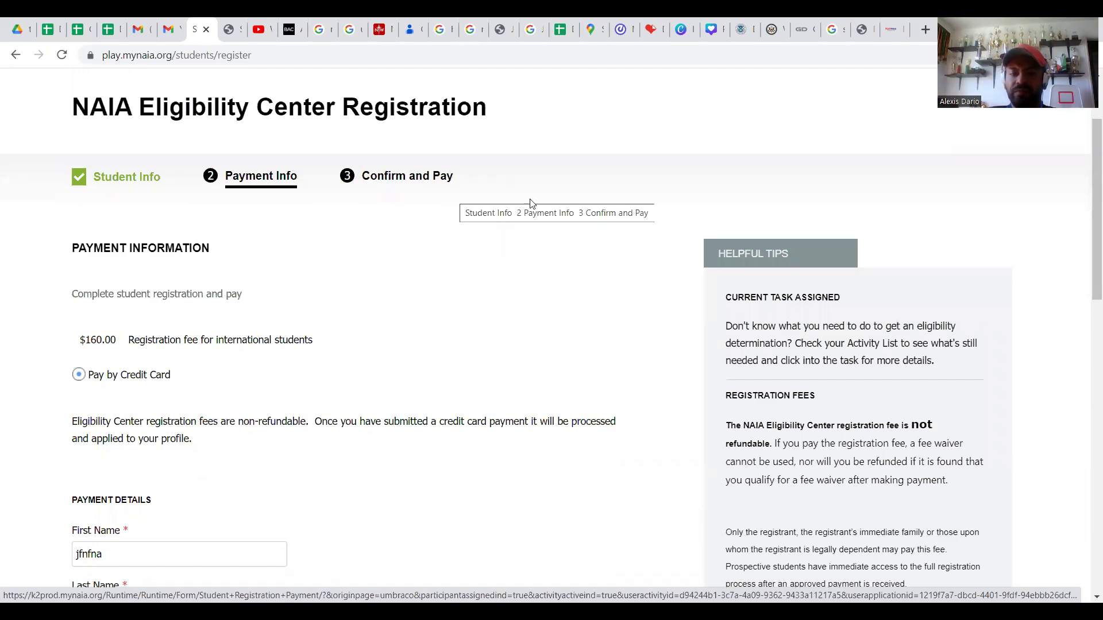
{"action": "scroll", "coordinate": [550, 209], "scroll_direction": "down", "scroll_amount": 7}
{"action": "scroll", "coordinate": [550, 209], "scroll_direction": "down", "scroll_amount": 4}
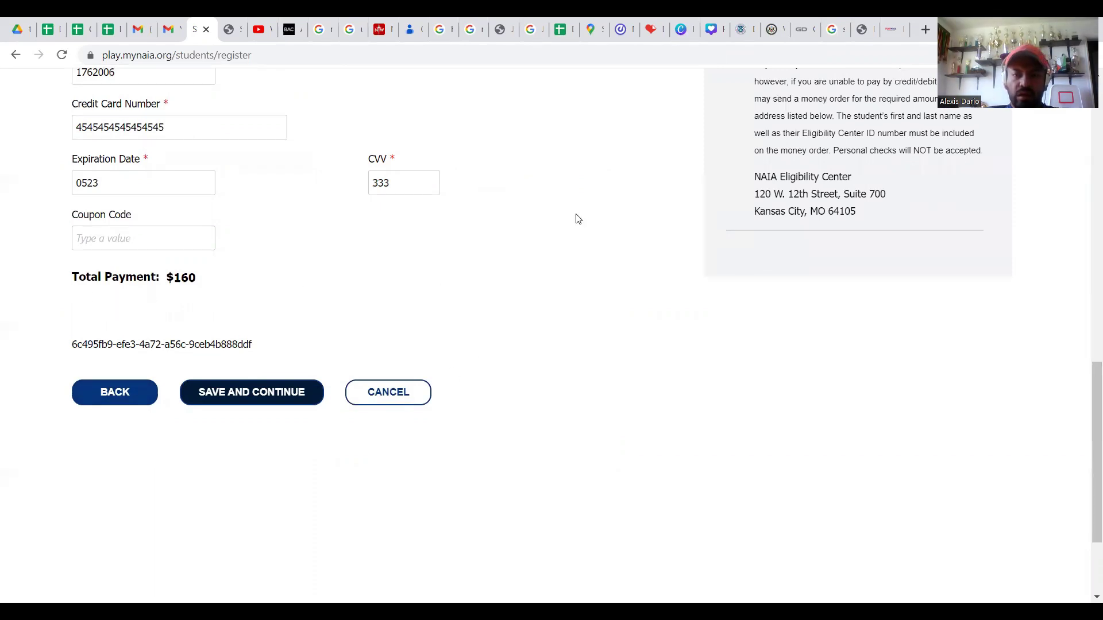
{"action": "scroll", "coordinate": [714, 103], "scroll_direction": "up", "scroll_amount": 6}
Review the Next Steps page, close it, and return to the registration tab.
{"action": "left_click", "coordinate": [885, 32]}
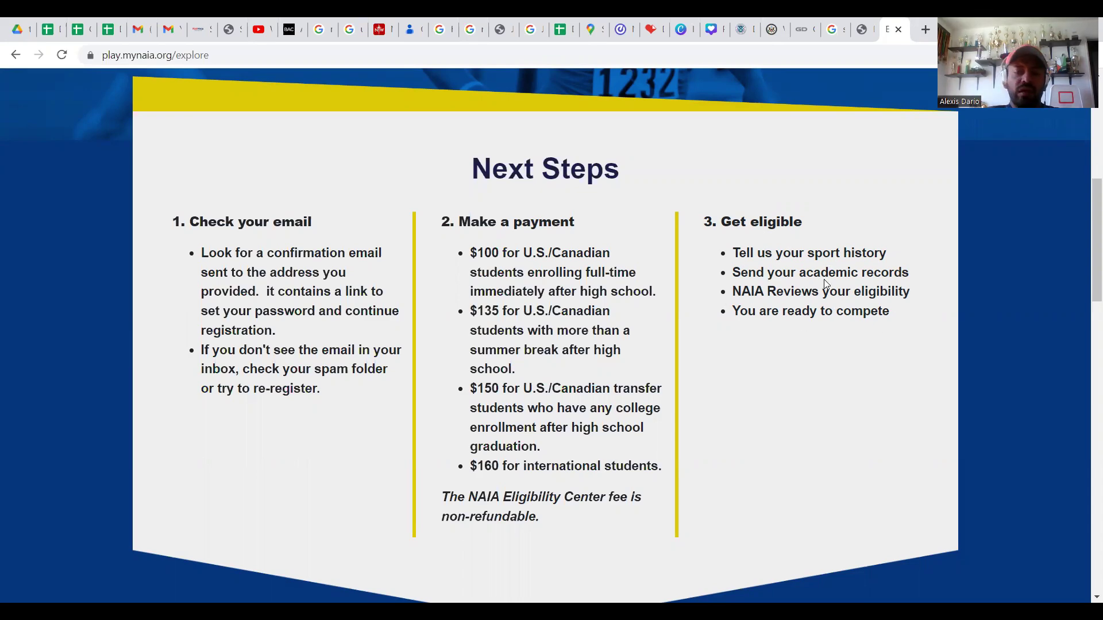
{"action": "scroll", "coordinate": [814, 270], "scroll_direction": "down", "scroll_amount": 3}
{"action": "scroll", "coordinate": [813, 252], "scroll_direction": "up", "scroll_amount": 10}
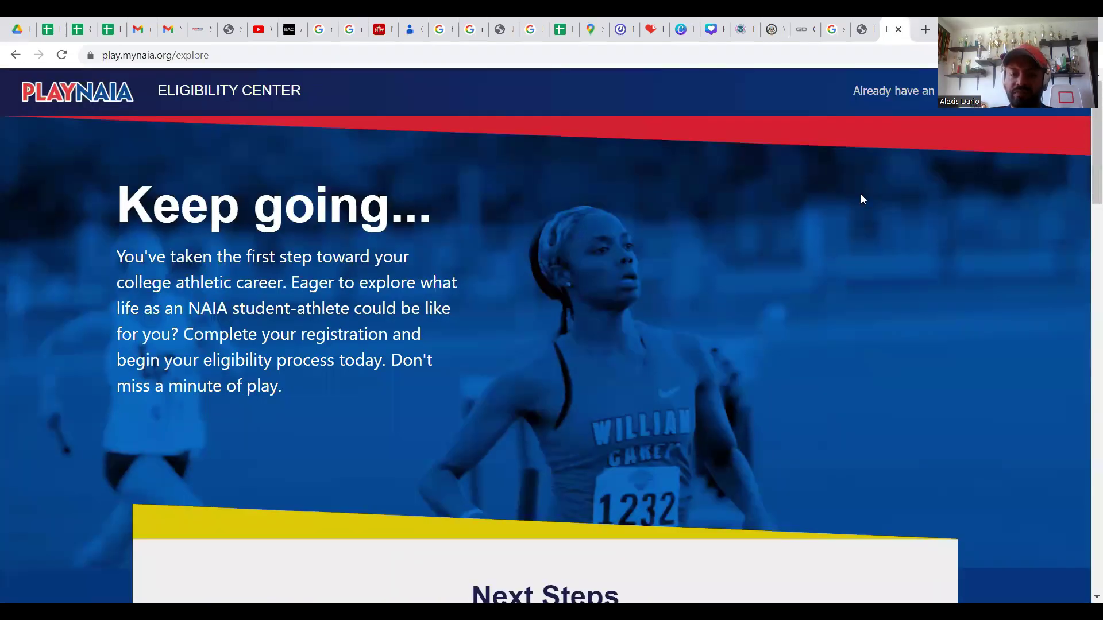
{"action": "left_click", "coordinate": [899, 29]}
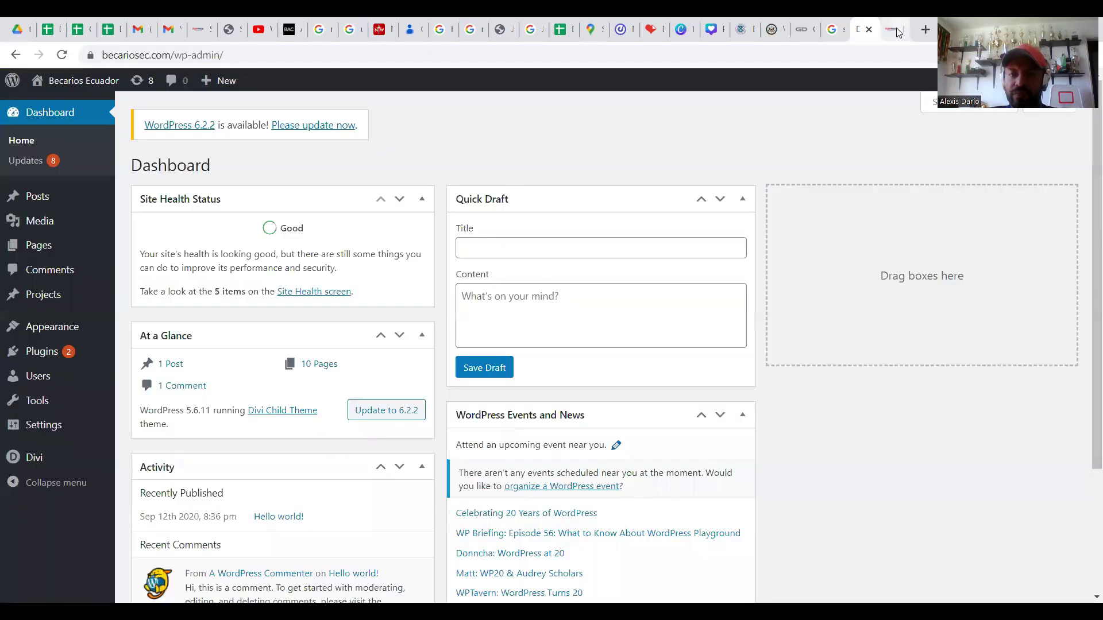
{"action": "left_click", "coordinate": [897, 30]}
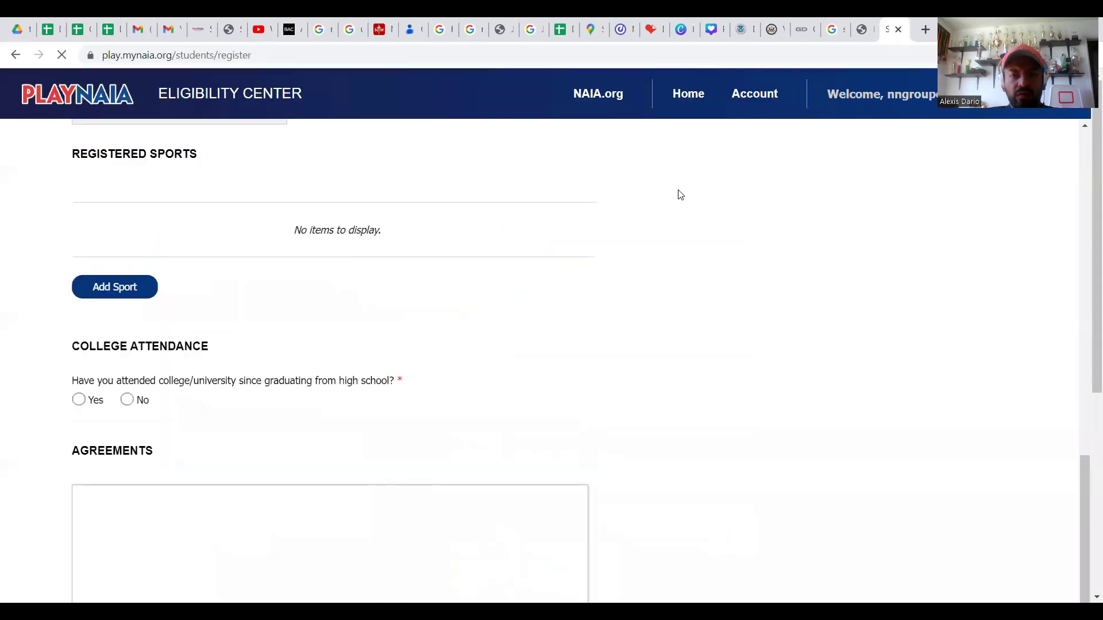
Review the Manage Account page and expand the Welcome account menu.
{"action": "mouse_move", "coordinate": [958, 110]}
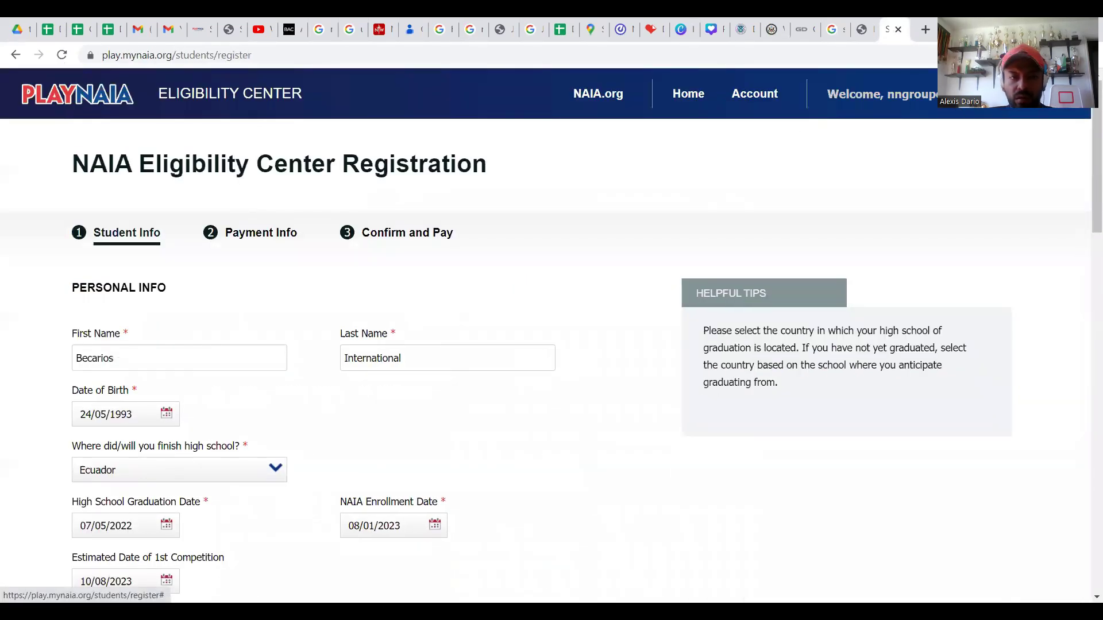
{"action": "left_click", "coordinate": [742, 95]}
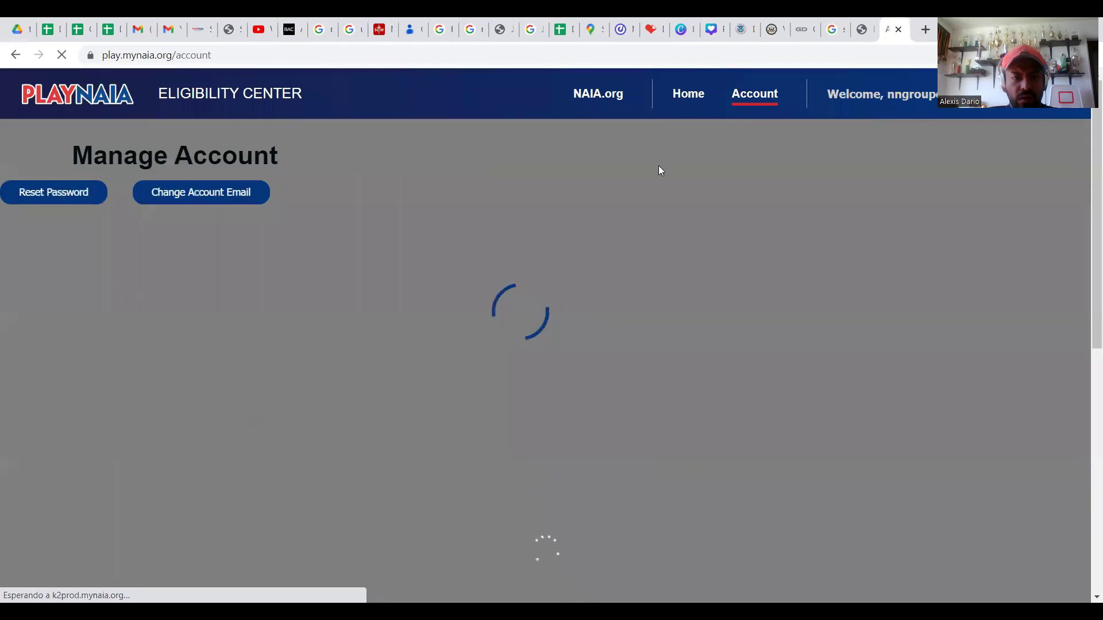
{"action": "scroll", "coordinate": [549, 240], "scroll_direction": "down", "scroll_amount": 6}
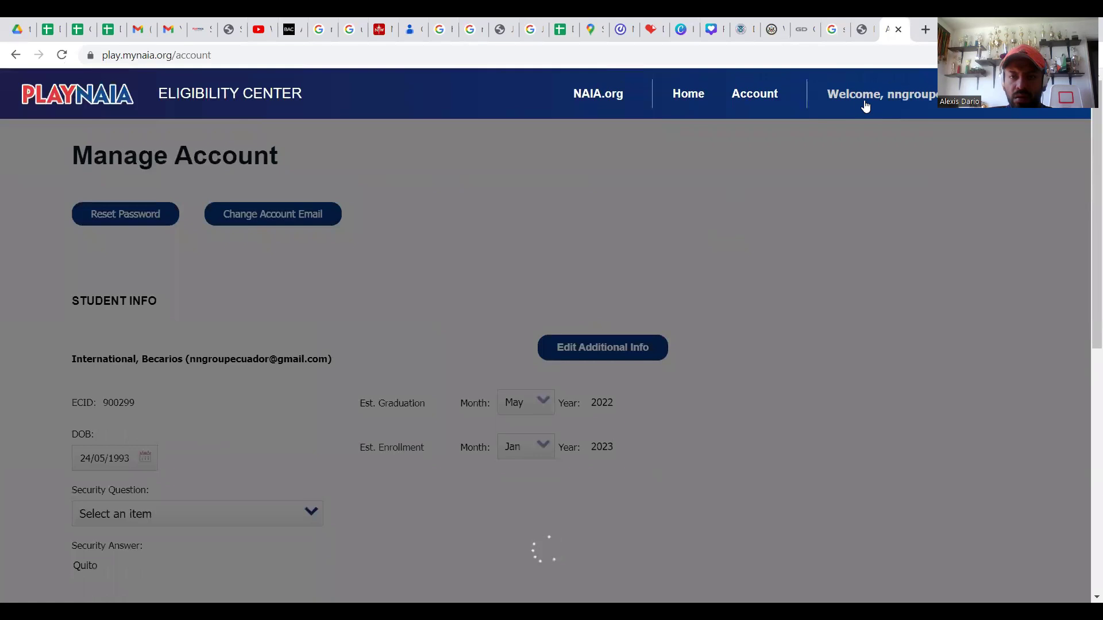
{"action": "left_click", "coordinate": [885, 97]}
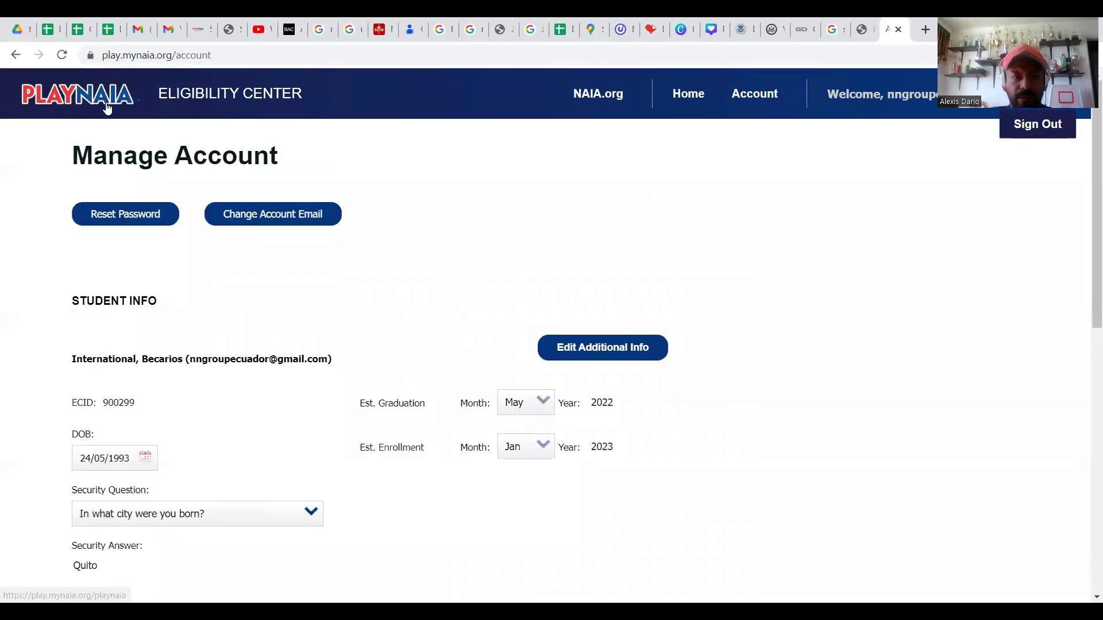
Follow the logo to the 404 page, close that tab, and start a blank tab.
{"action": "left_click", "coordinate": [108, 105]}
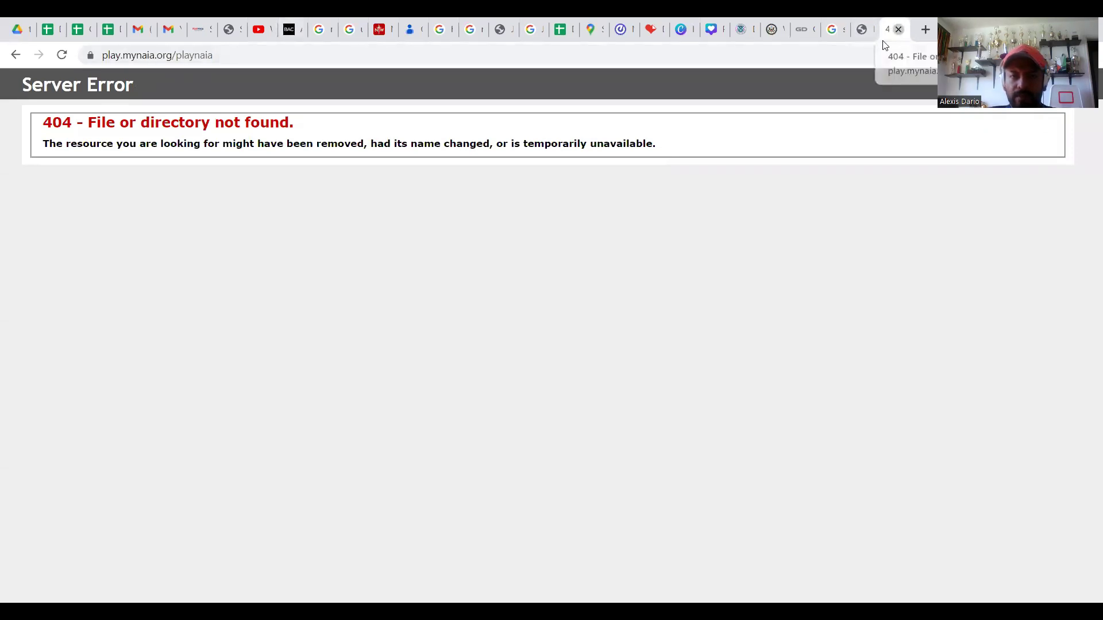
{"action": "left_click", "coordinate": [897, 30]}
{"action": "left_click", "coordinate": [926, 29]}
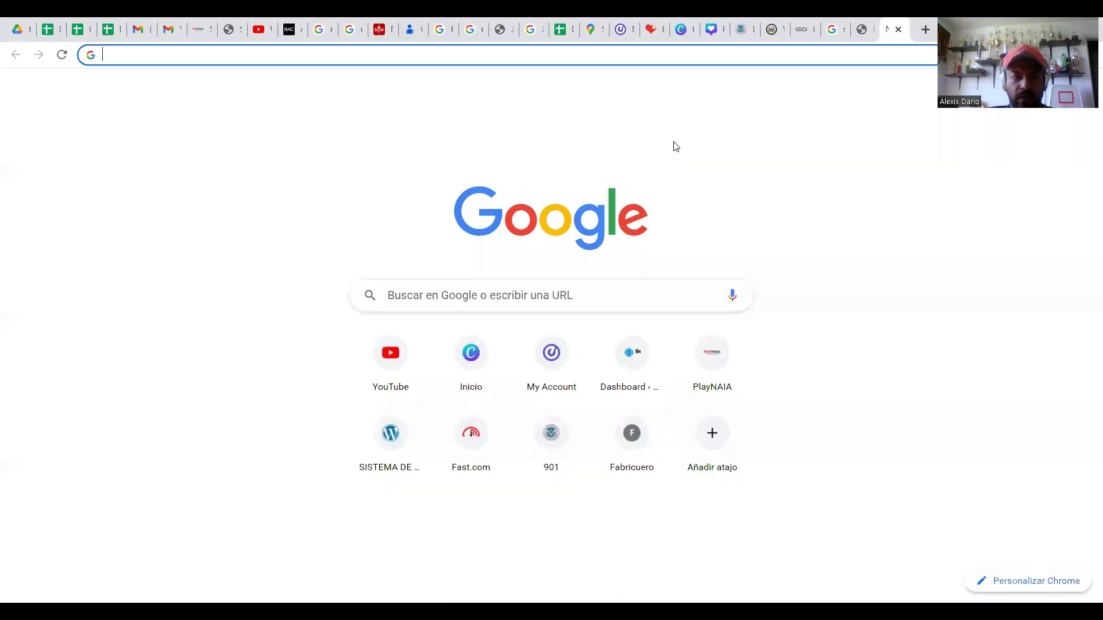
Load playnaia.org from the address bar and sign out of the student account.
{"action": "type", "text": "playnaia.org"}
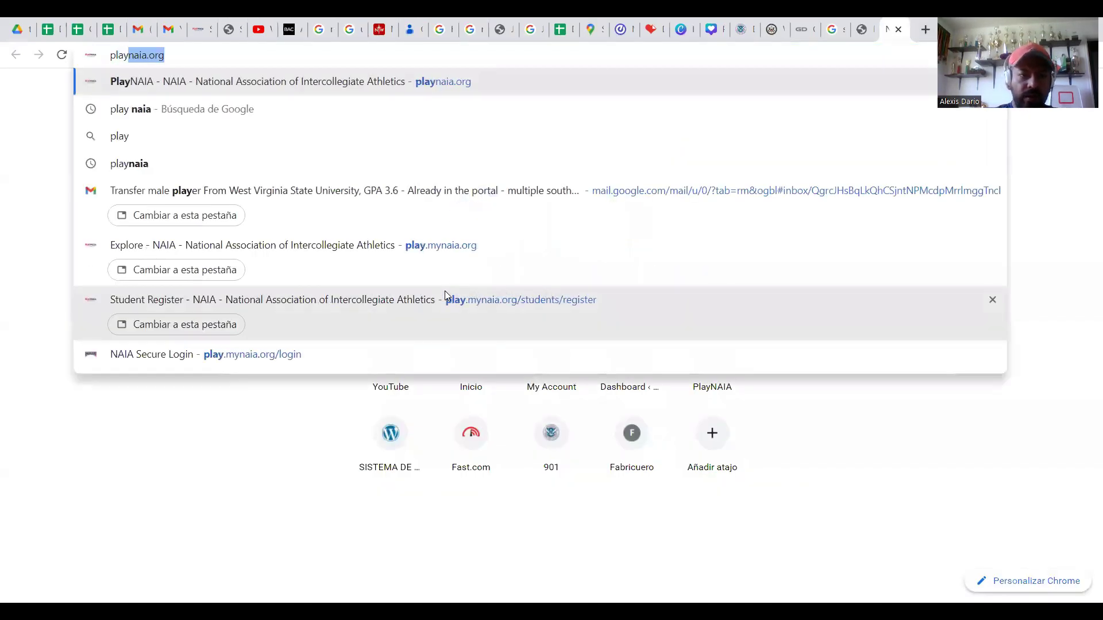
{"action": "key", "text": "Return"}
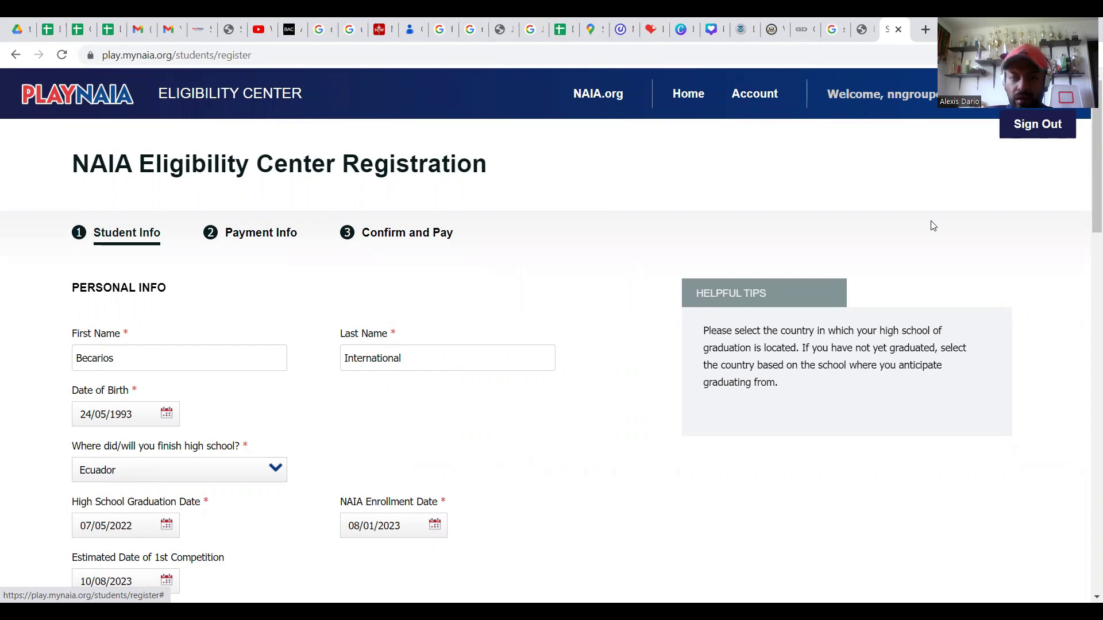
{"action": "left_click", "coordinate": [890, 291]}
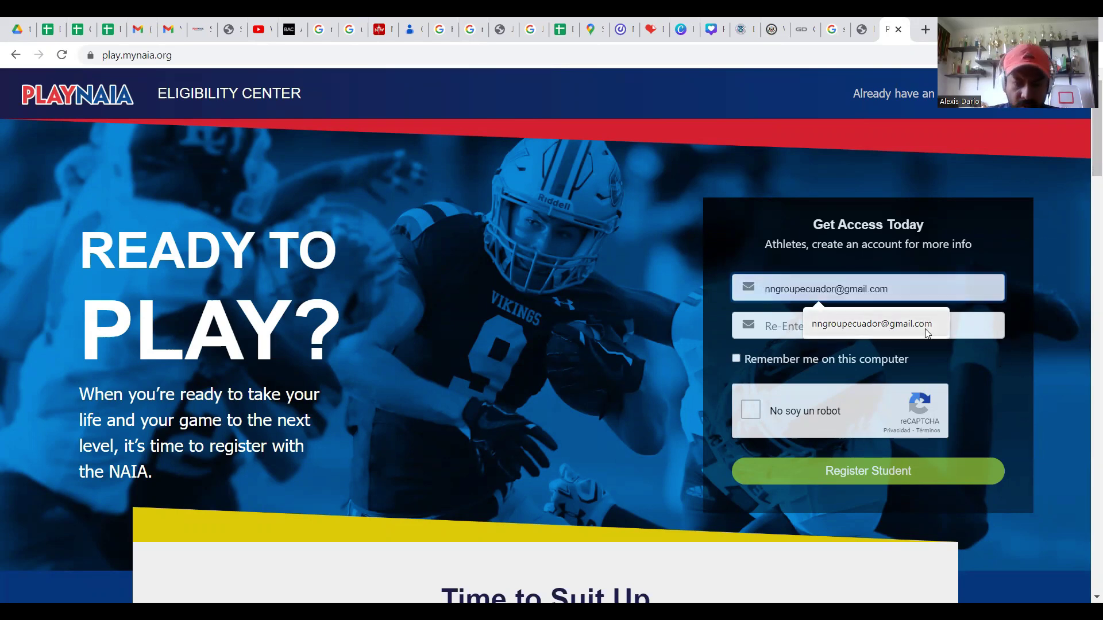
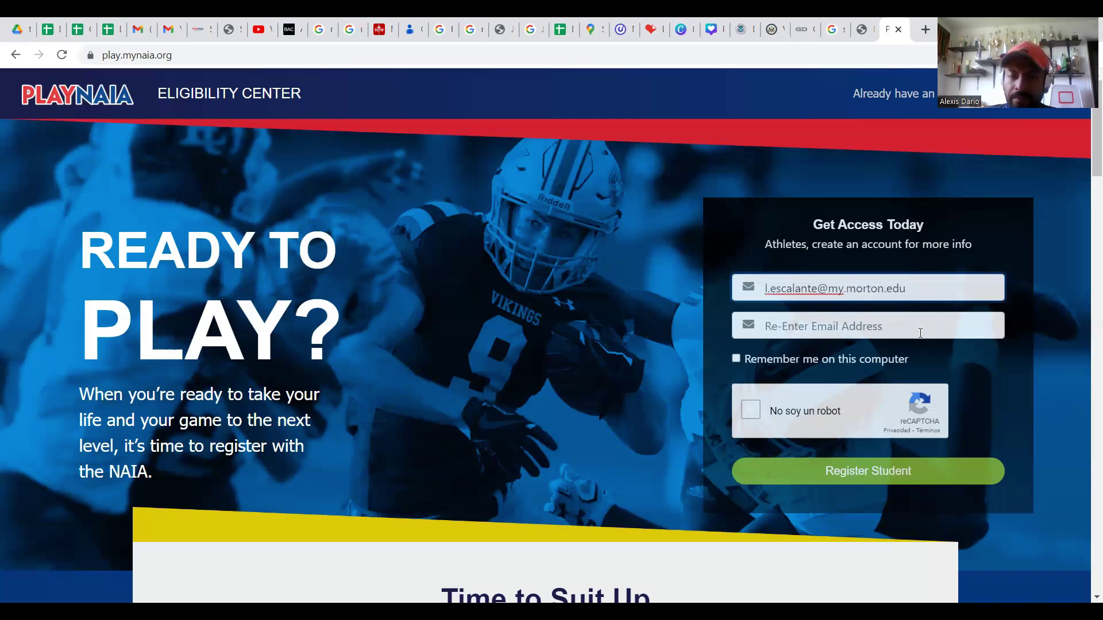
Enter the student's email address and account password on the login page.
{"action": "left_click", "coordinate": [914, 331]}
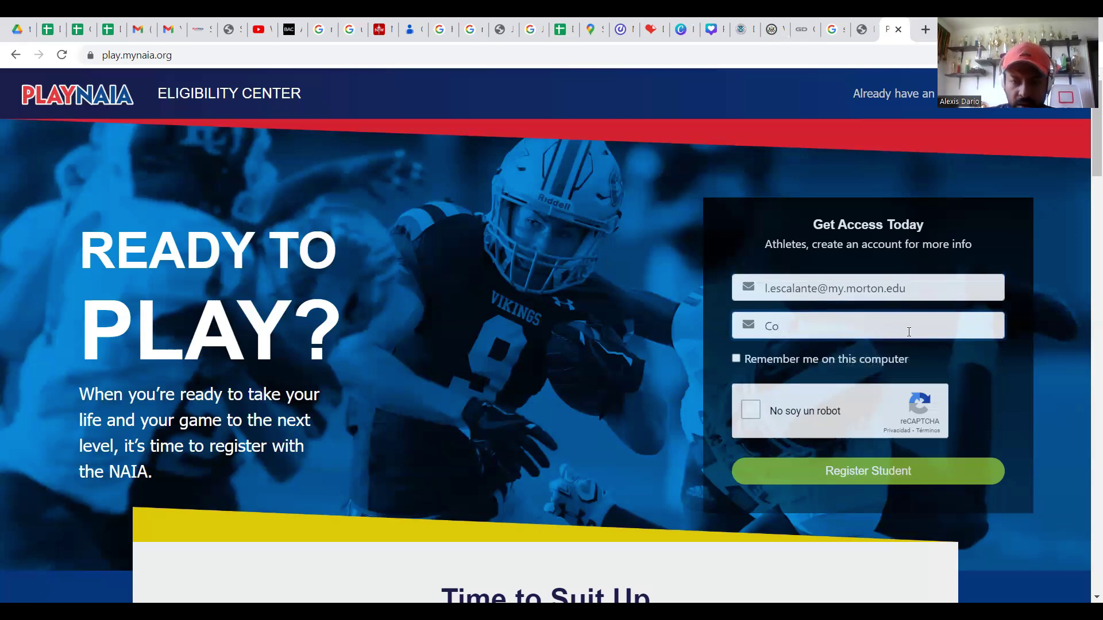
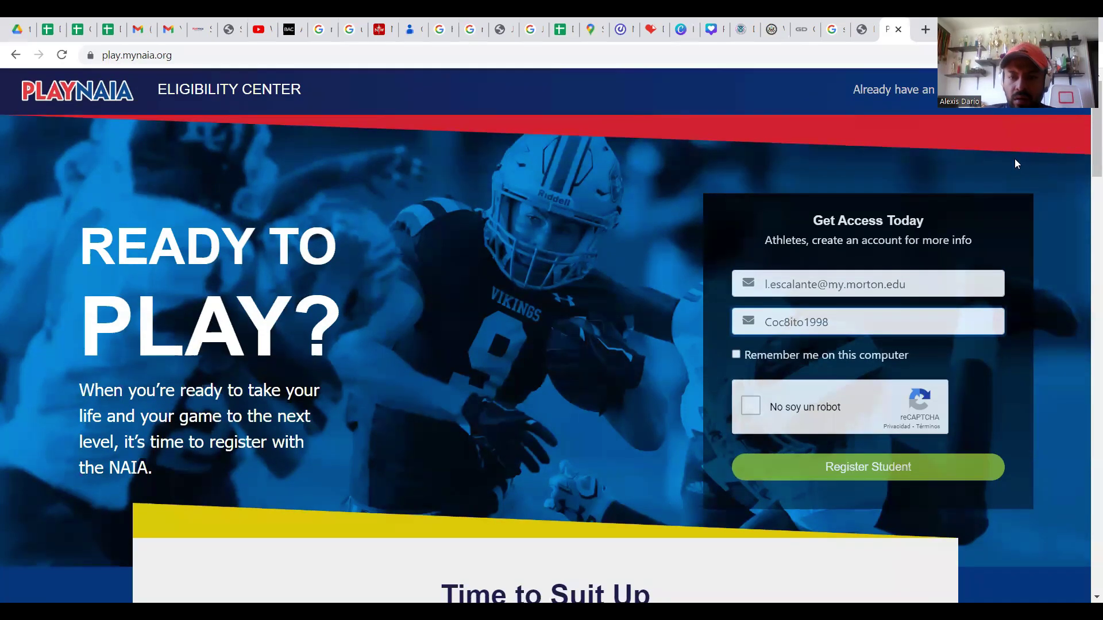
Pass the not-a-robot check and log in to the NAIA account.
{"action": "scroll", "coordinate": [742, 278], "scroll_direction": "down", "scroll_amount": 3}
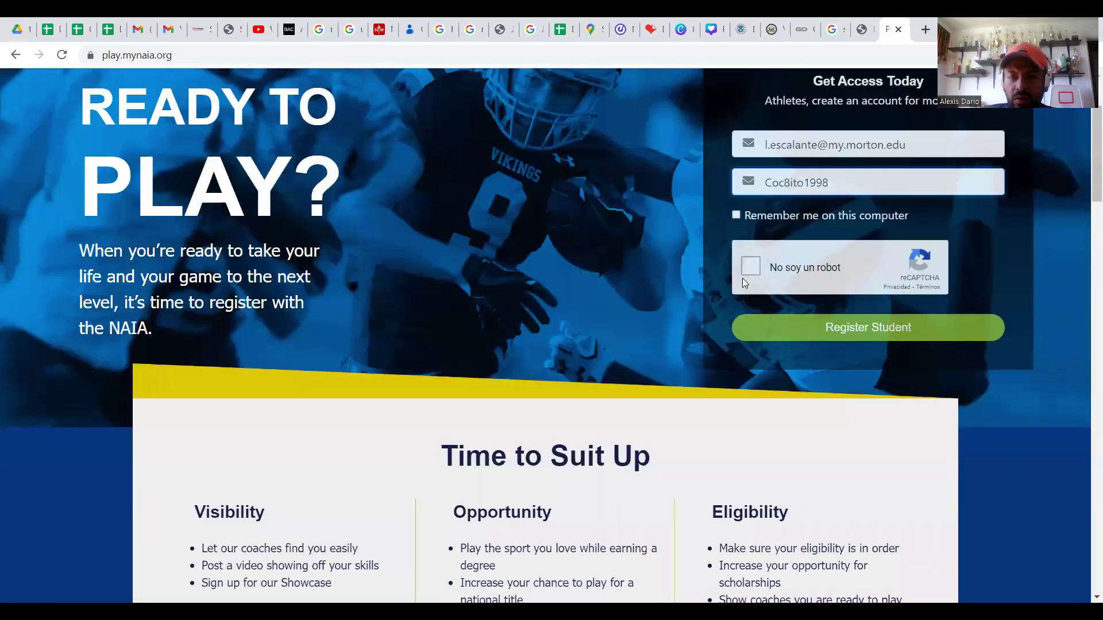
{"action": "left_click", "coordinate": [749, 267]}
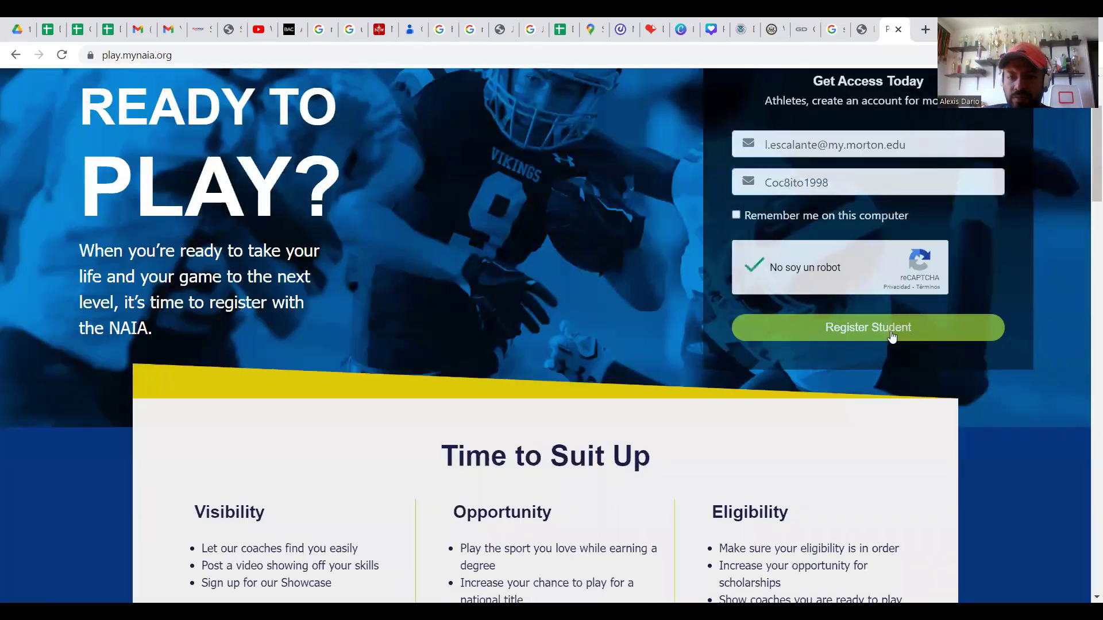
{"action": "scroll", "coordinate": [839, 262], "scroll_direction": "up", "scroll_amount": 3}
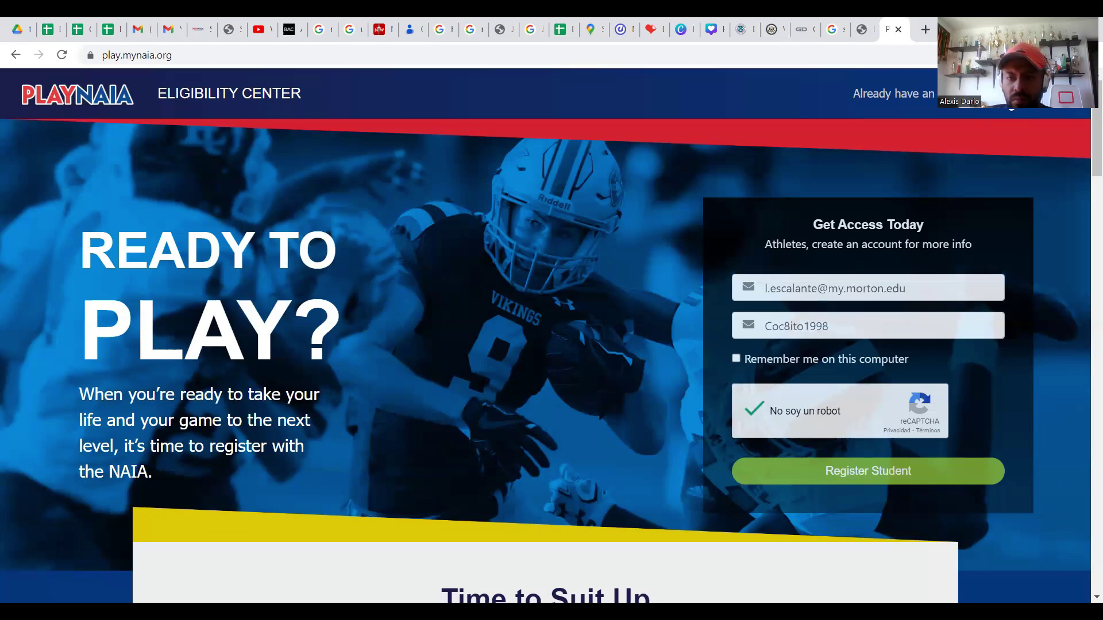
{"action": "scroll", "coordinate": [972, 157], "scroll_direction": "down", "scroll_amount": 3}
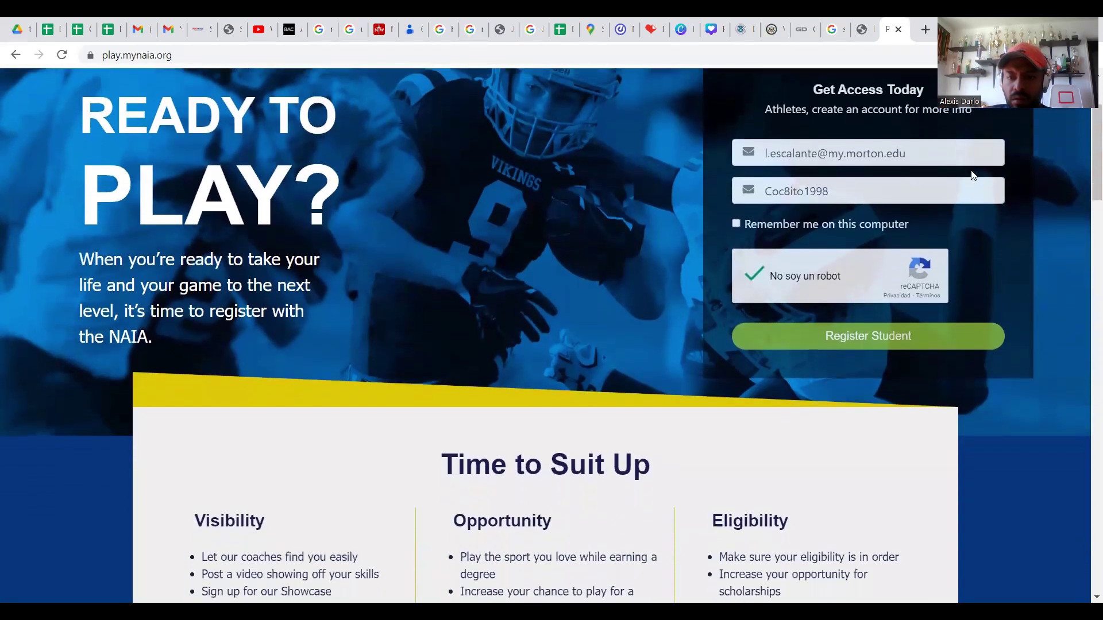
{"action": "scroll", "coordinate": [988, 223], "scroll_direction": "up", "scroll_amount": 3}
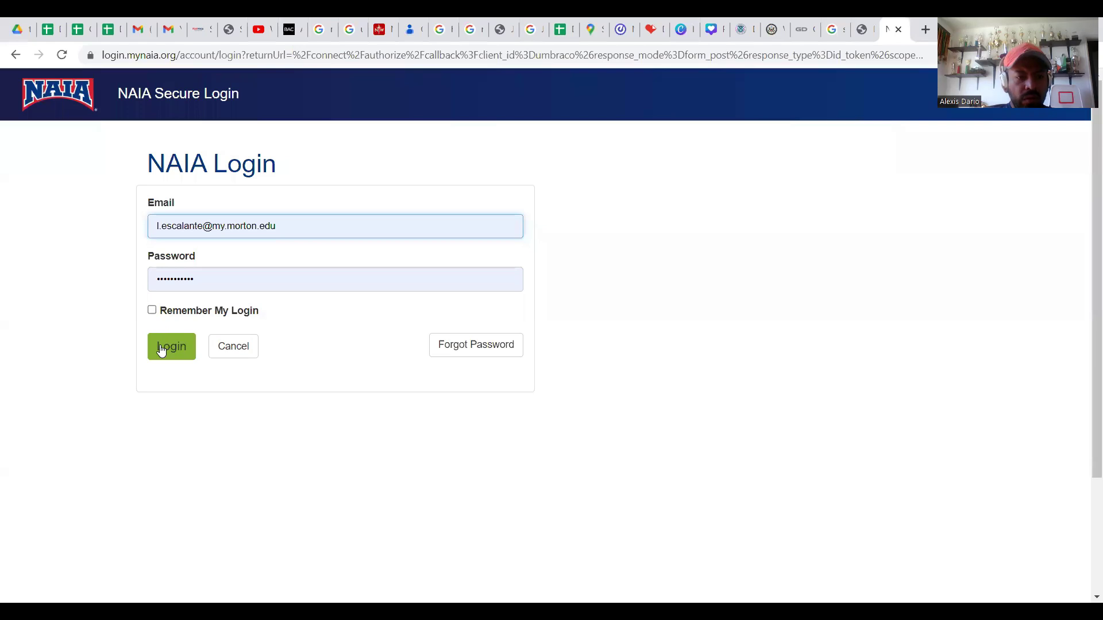
{"action": "left_click", "coordinate": [162, 350]}
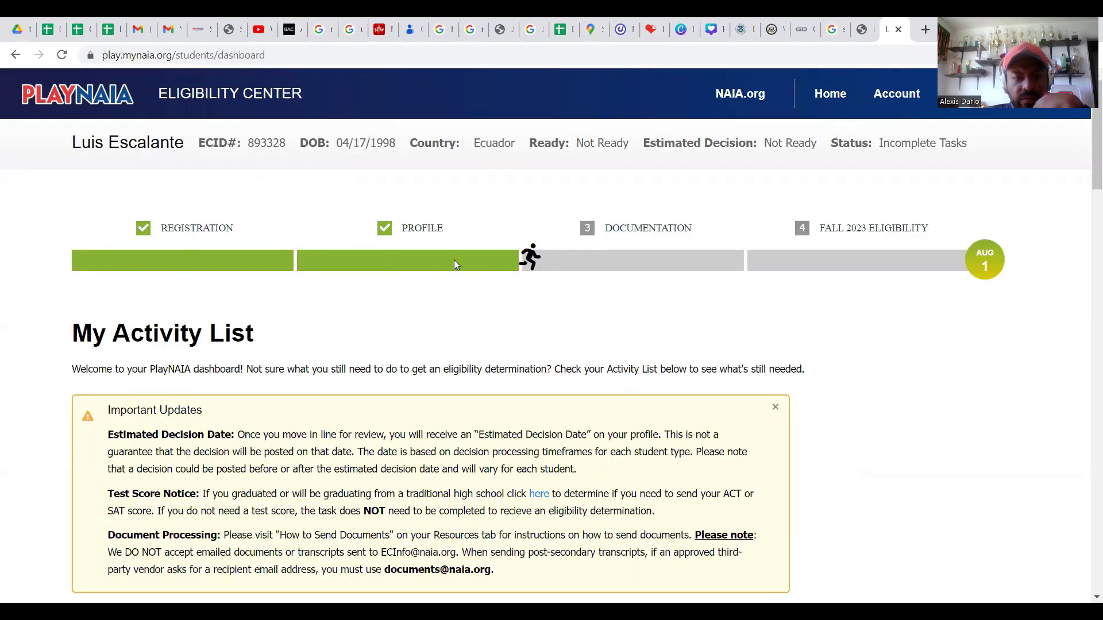
Show the Completed Tasks (5) list, including Register to Play and Complete Your Profile.
{"action": "scroll", "coordinate": [609, 267], "scroll_direction": "down", "scroll_amount": 1}
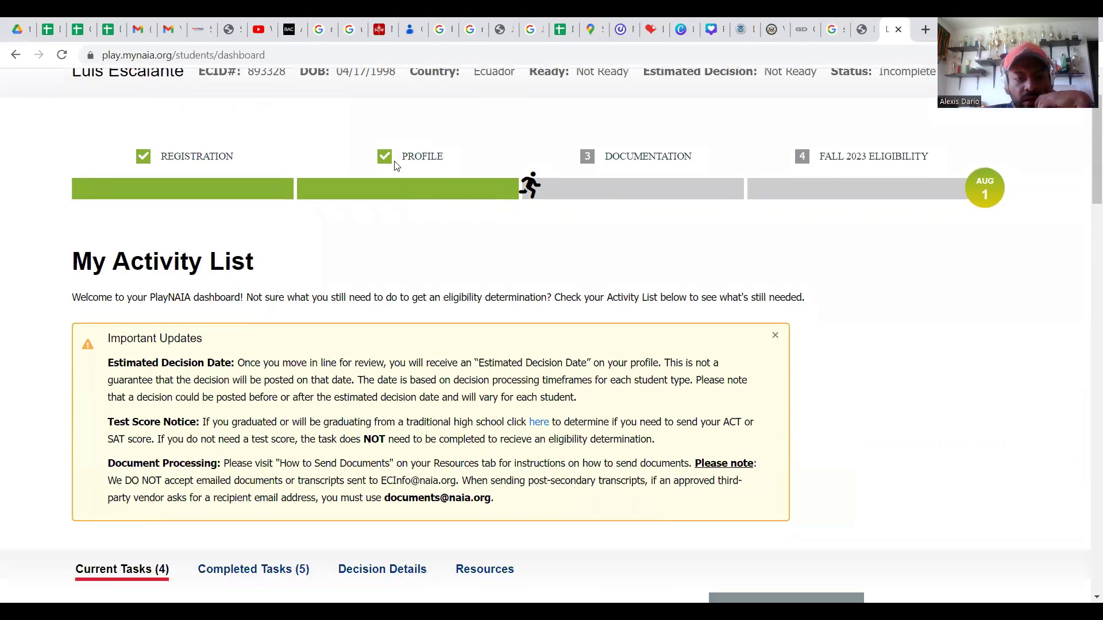
{"action": "scroll", "coordinate": [425, 213], "scroll_direction": "down", "scroll_amount": 5}
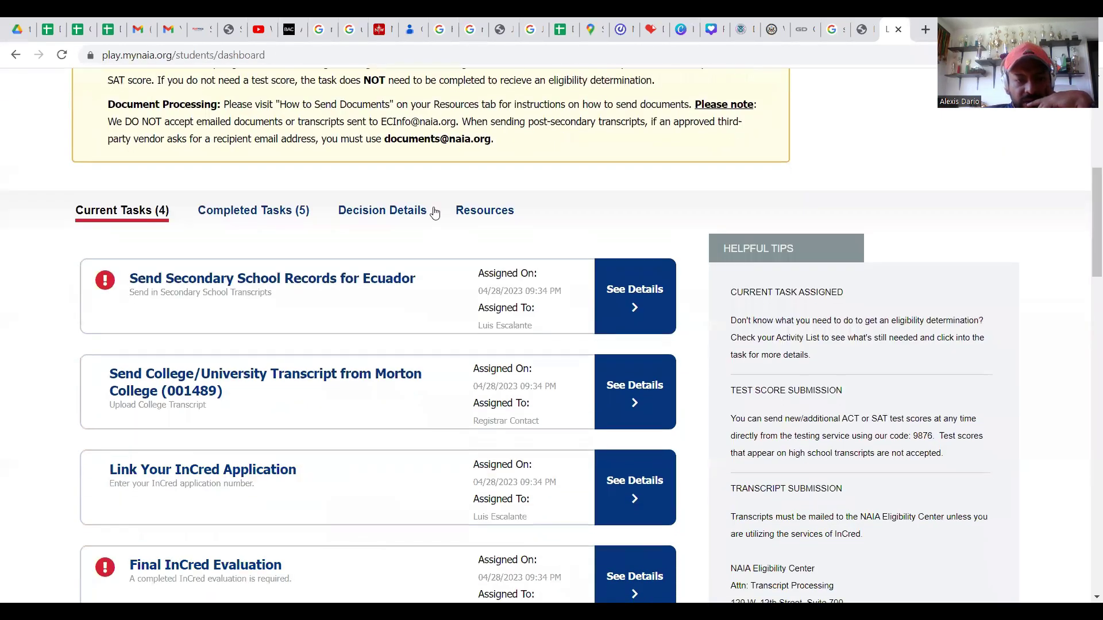
{"action": "scroll", "coordinate": [435, 213], "scroll_direction": "up", "scroll_amount": 1}
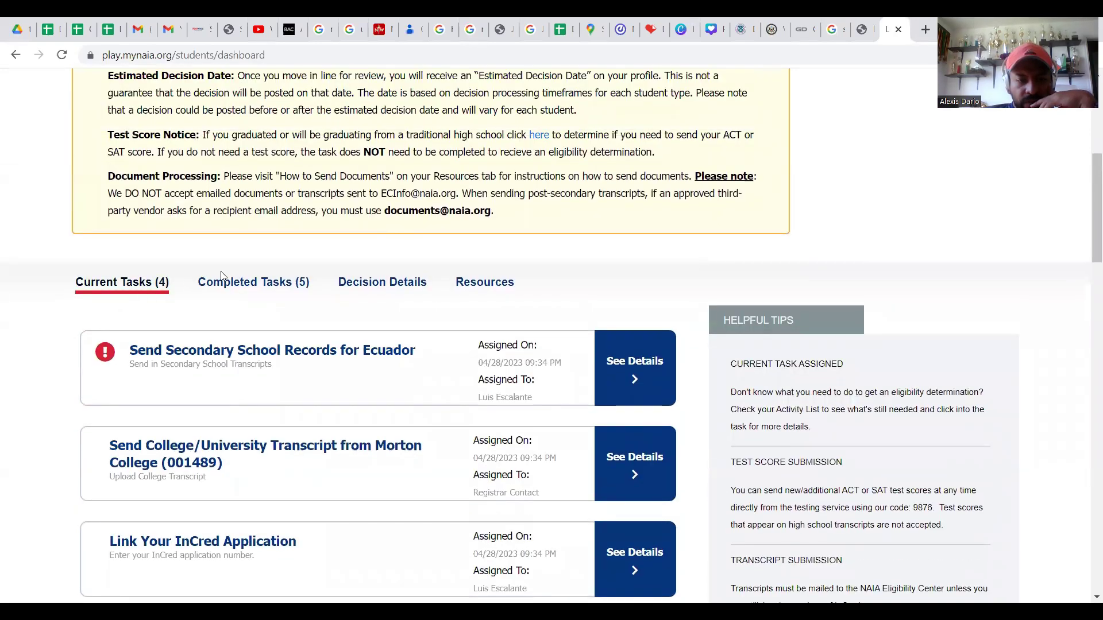
{"action": "left_click", "coordinate": [238, 285]}
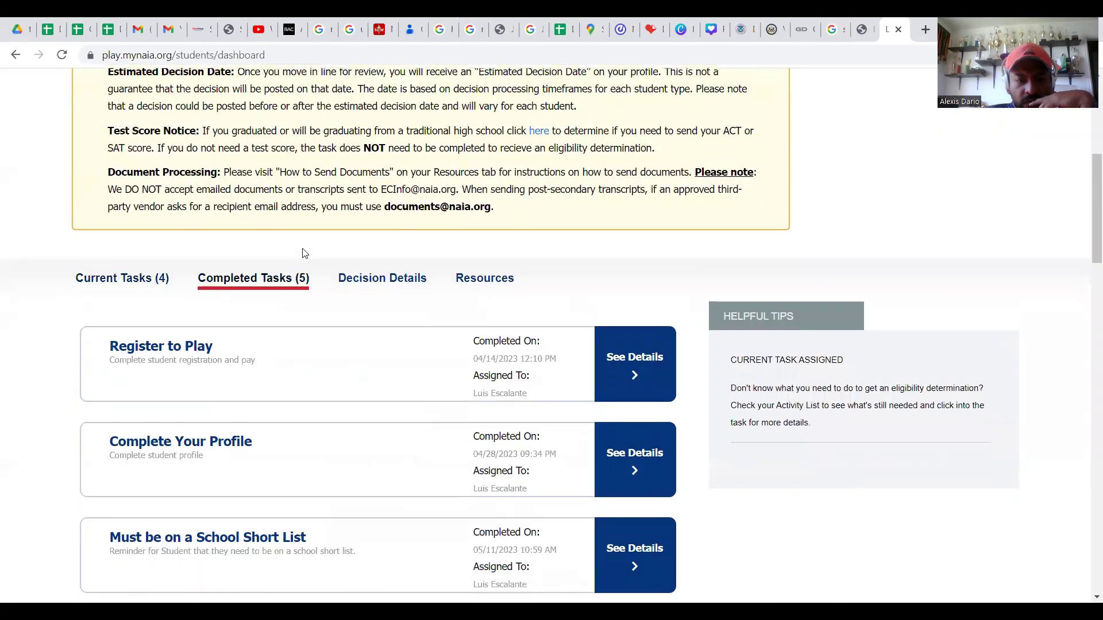
{"action": "scroll", "coordinate": [303, 251], "scroll_direction": "down", "scroll_amount": 2}
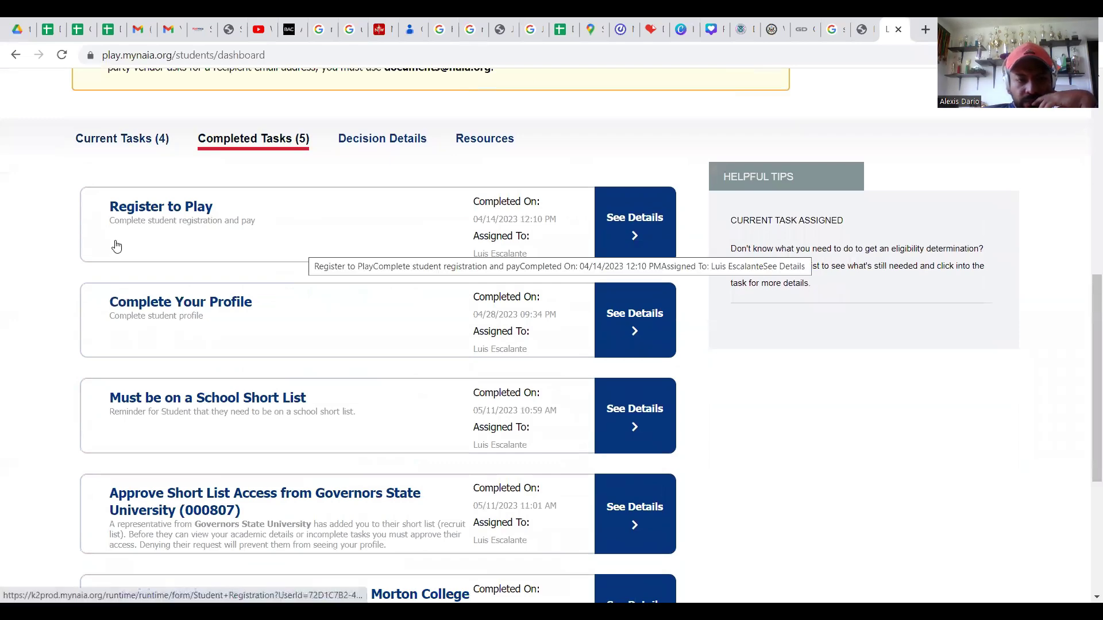
Open the Register to Play details and review the form showing Ecuador and Soccer (Men's).
{"action": "left_click", "coordinate": [634, 218]}
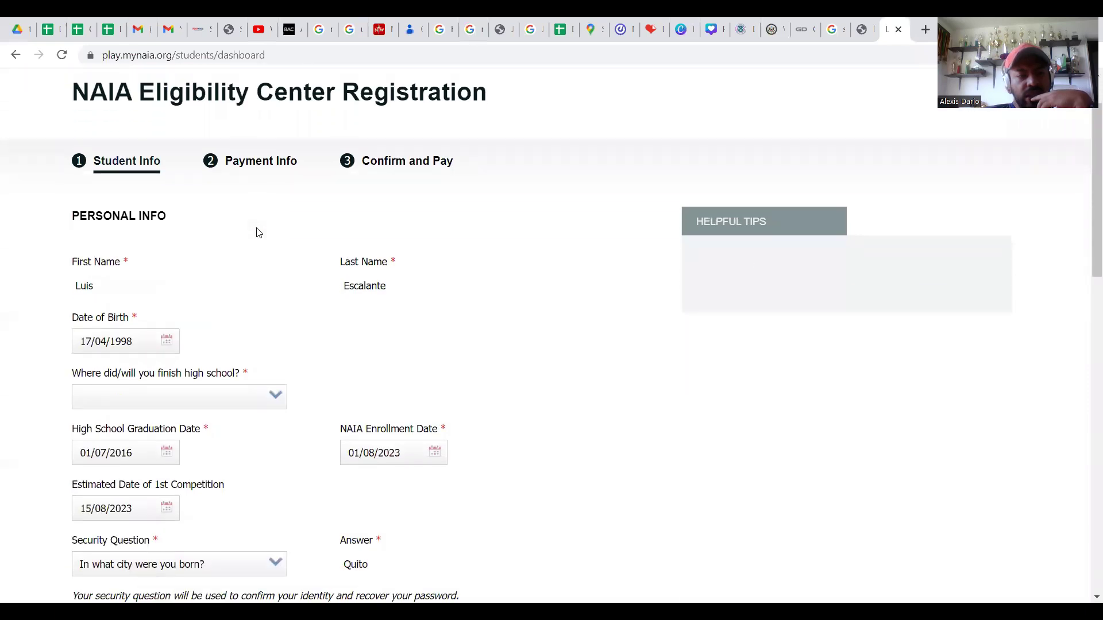
{"action": "scroll", "coordinate": [243, 279], "scroll_direction": "down", "scroll_amount": 6}
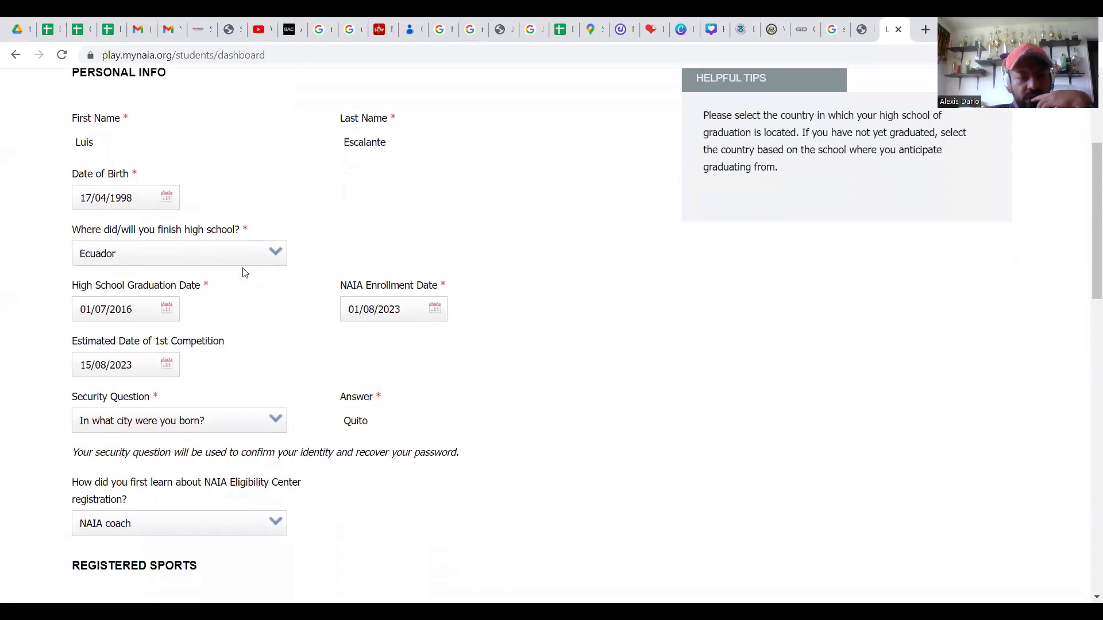
{"action": "scroll", "coordinate": [239, 264], "scroll_direction": "up", "scroll_amount": 1}
{"action": "scroll", "coordinate": [240, 264], "scroll_direction": "up", "scroll_amount": 1}
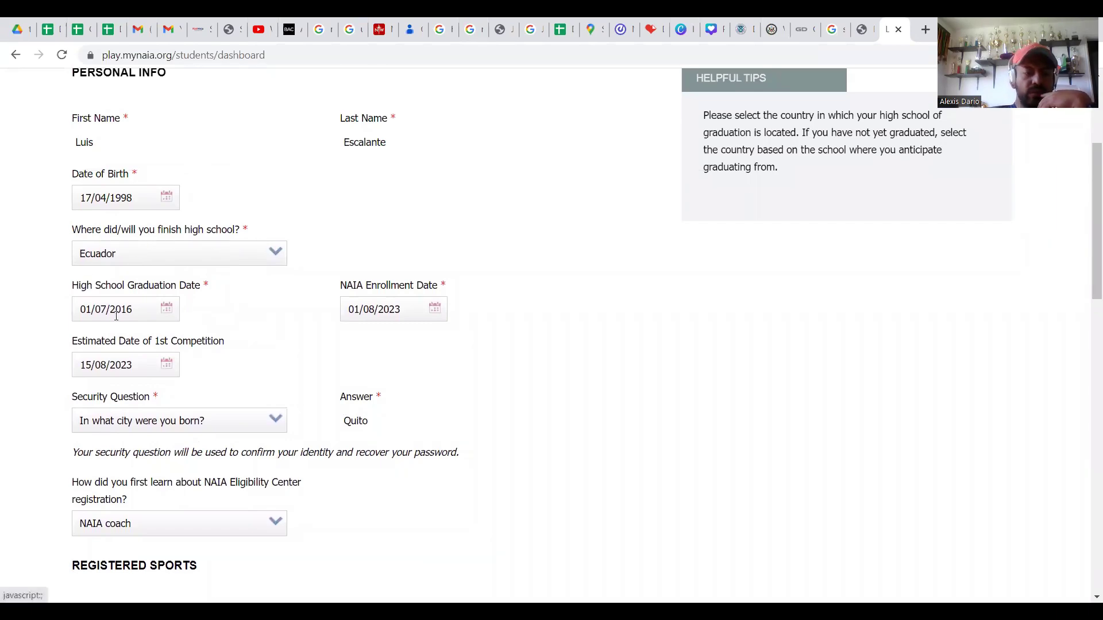
{"action": "scroll", "coordinate": [172, 270], "scroll_direction": "down", "scroll_amount": 2}
{"action": "scroll", "coordinate": [131, 263], "scroll_direction": "down", "scroll_amount": 9}
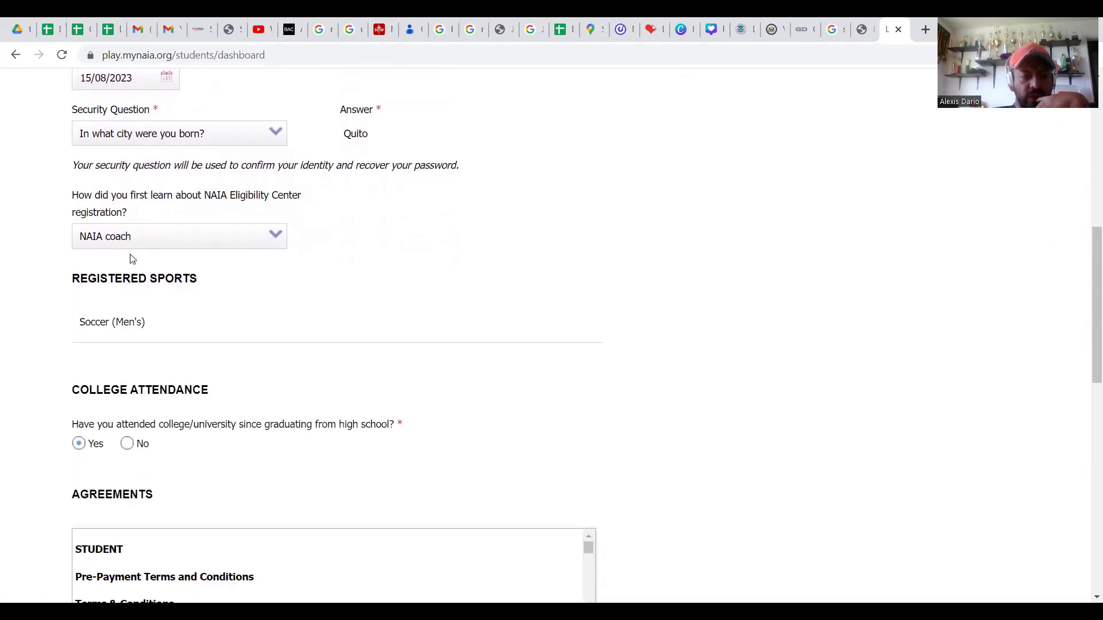
{"action": "scroll", "coordinate": [133, 255], "scroll_direction": "down", "scroll_amount": 5}
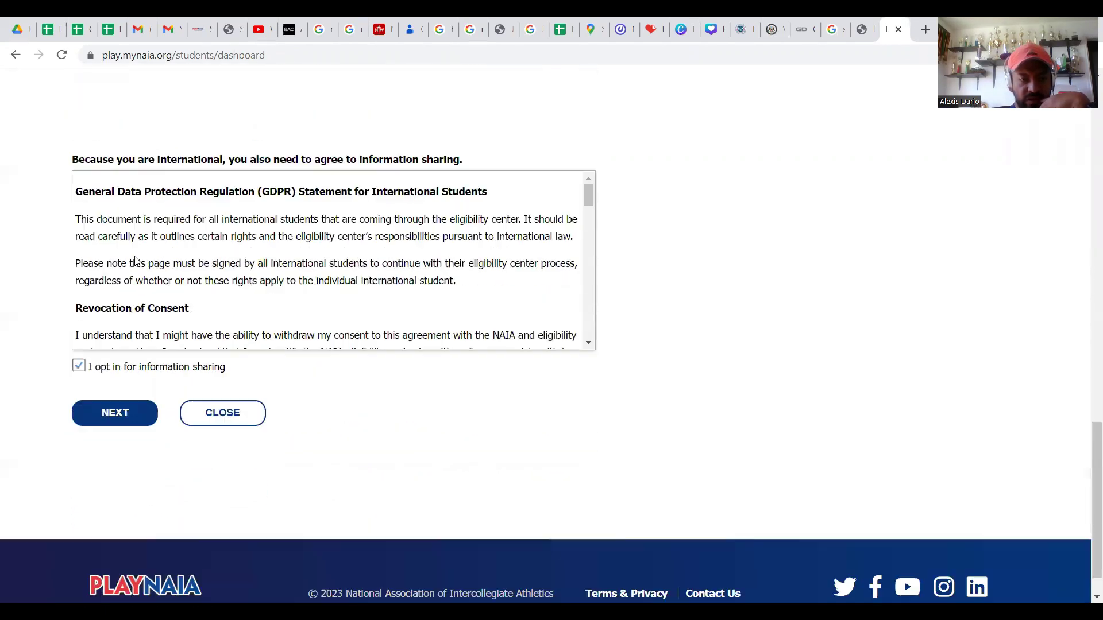
{"action": "scroll", "coordinate": [172, 253], "scroll_direction": "up", "scroll_amount": 15}
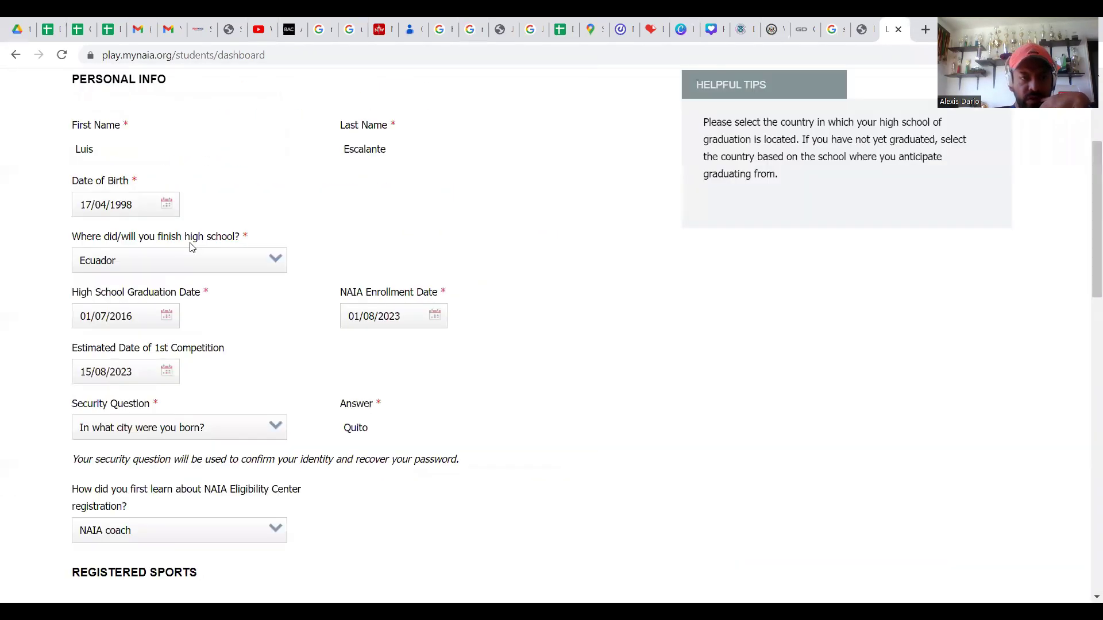
{"action": "scroll", "coordinate": [193, 247], "scroll_direction": "up", "scroll_amount": 4}
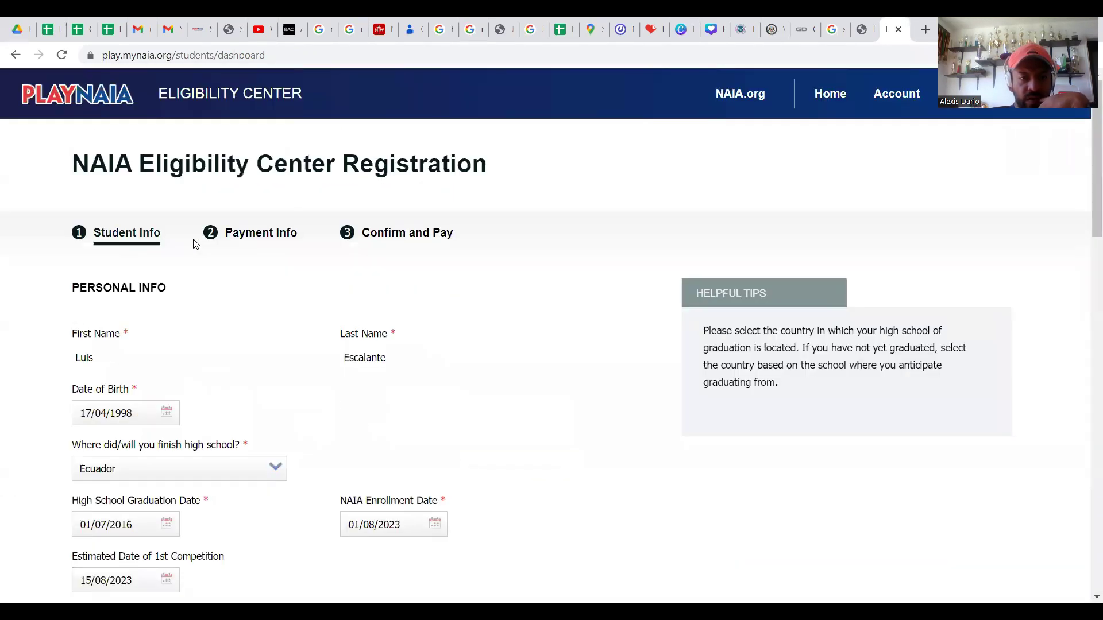
Return to the dashboard and open the Complete Your Profile details from Completed Tasks.
{"action": "left_click", "coordinate": [831, 97]}
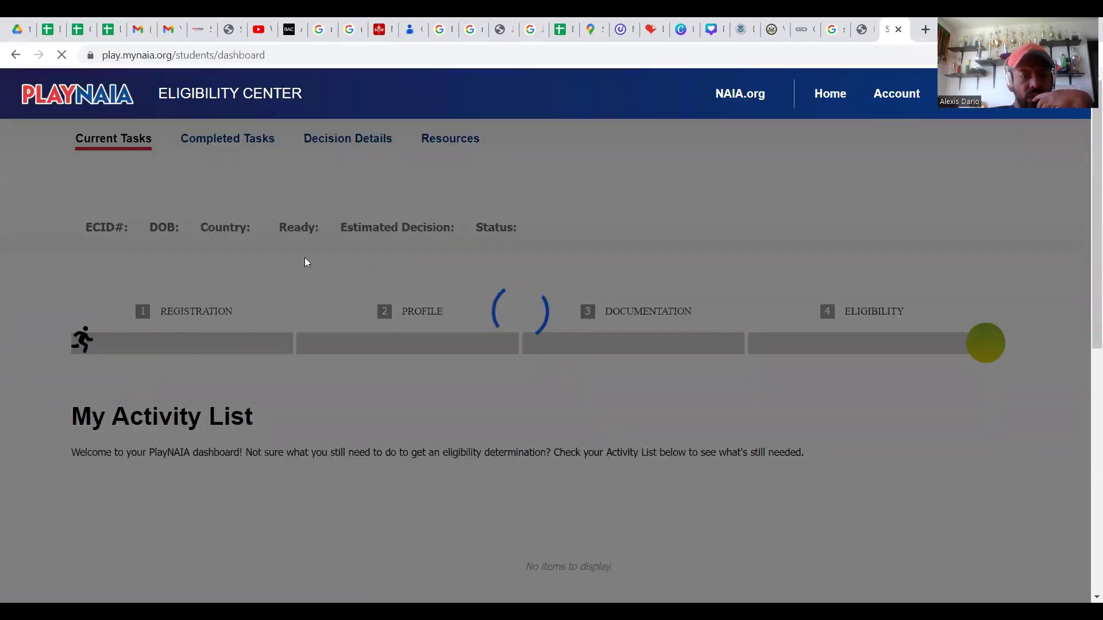
{"action": "scroll", "coordinate": [327, 247], "scroll_direction": "down", "scroll_amount": 4}
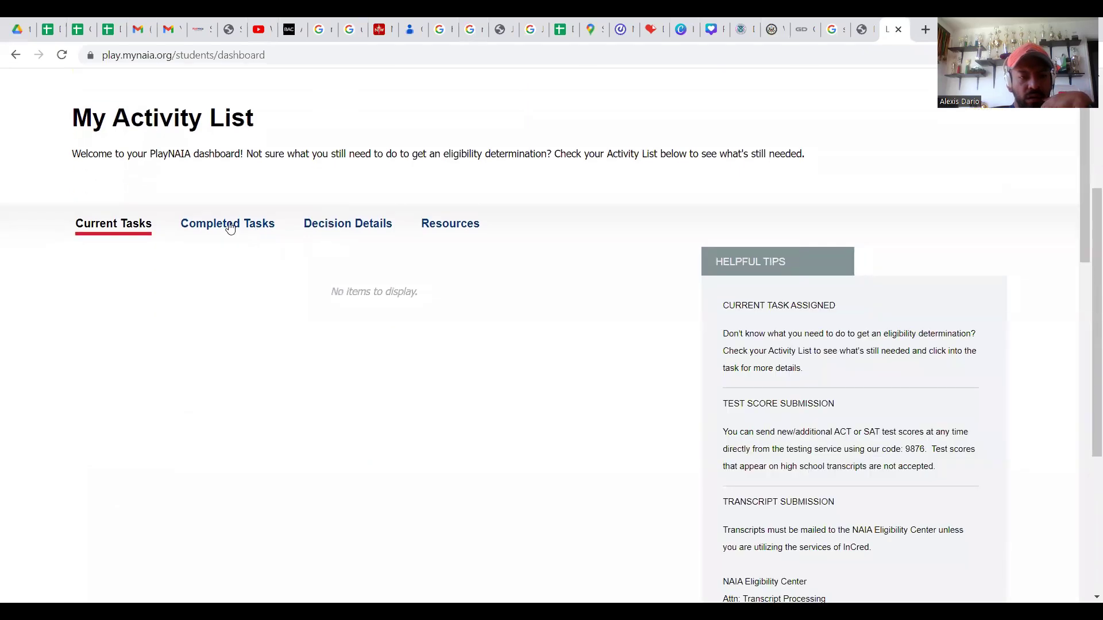
{"action": "left_click", "coordinate": [229, 224]}
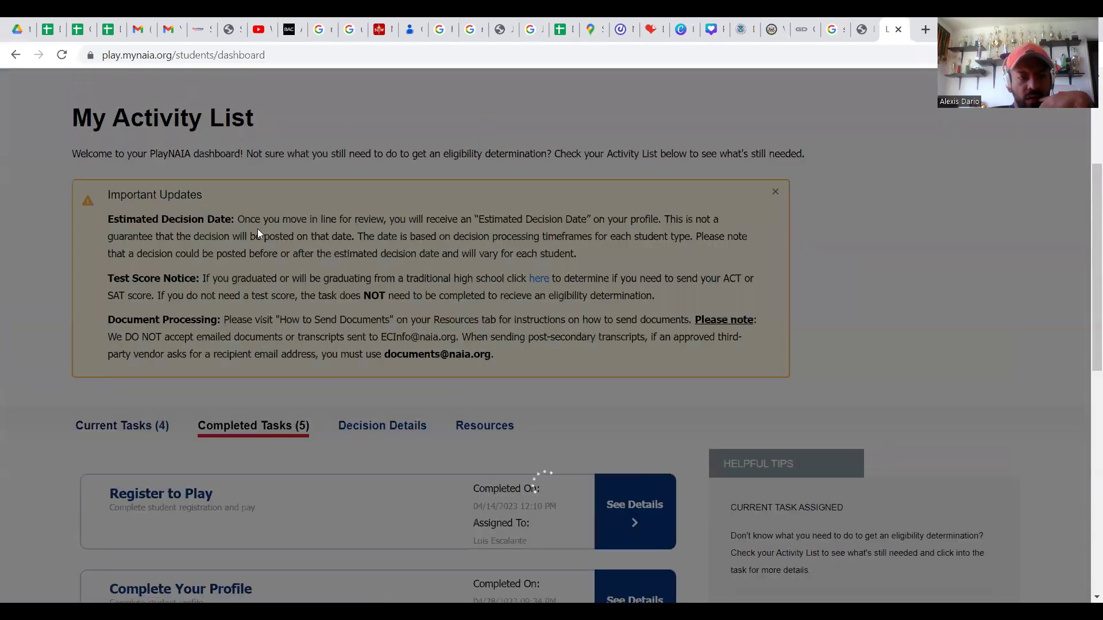
{"action": "scroll", "coordinate": [276, 237], "scroll_direction": "down", "scroll_amount": 5}
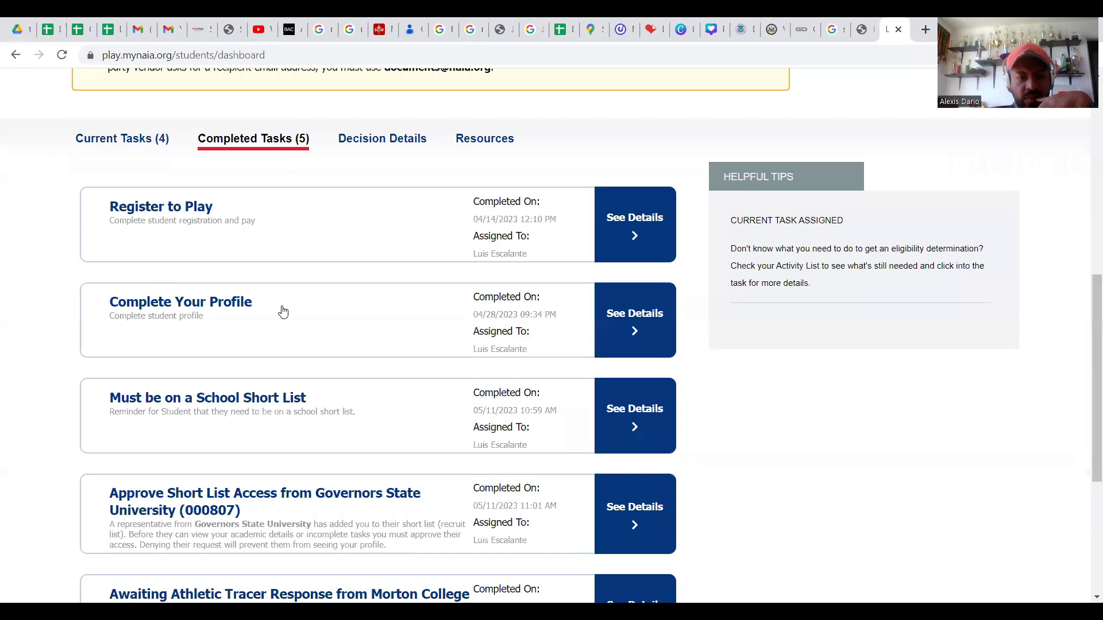
{"action": "left_click", "coordinate": [642, 314]}
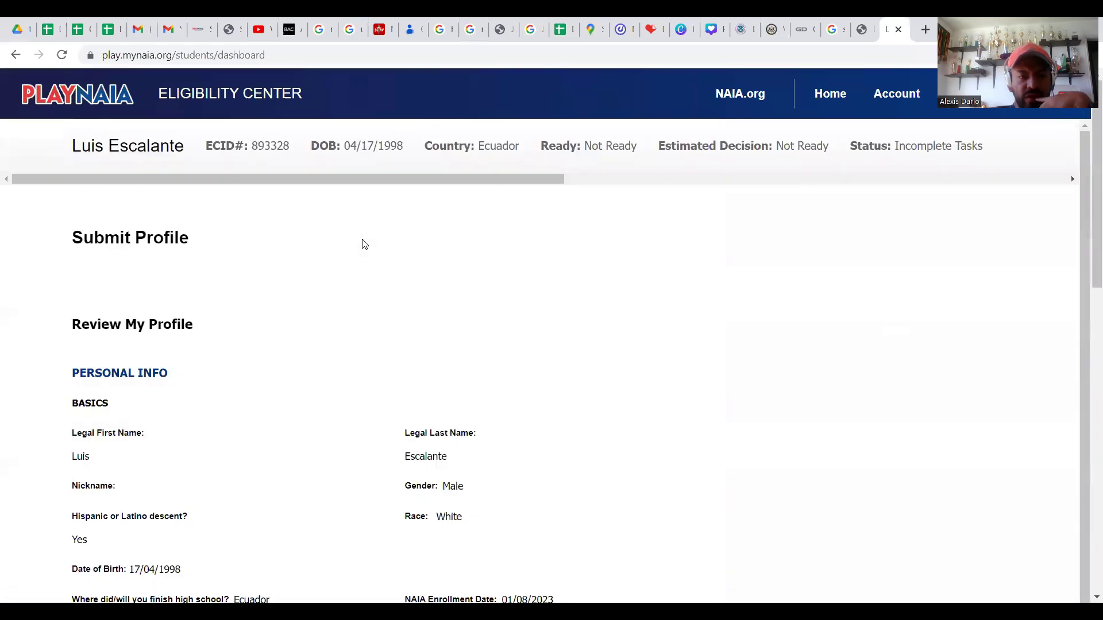
Scroll through the profile summary's personal and school details.
{"action": "scroll", "coordinate": [363, 235], "scroll_direction": "down", "scroll_amount": 1}
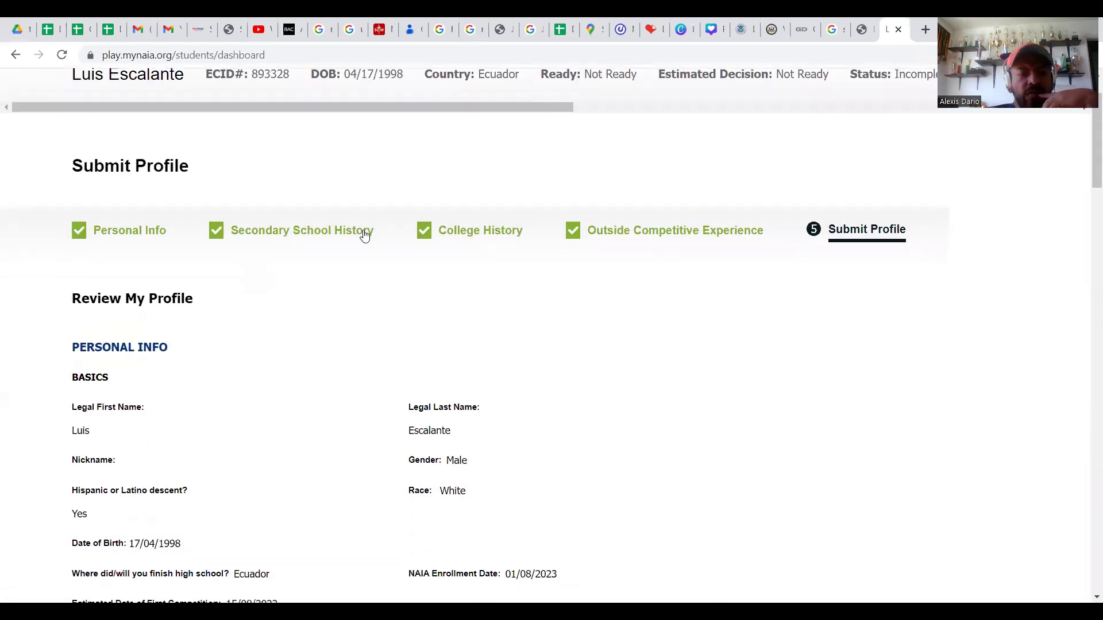
{"action": "scroll", "coordinate": [205, 322], "scroll_direction": "down", "scroll_amount": 1}
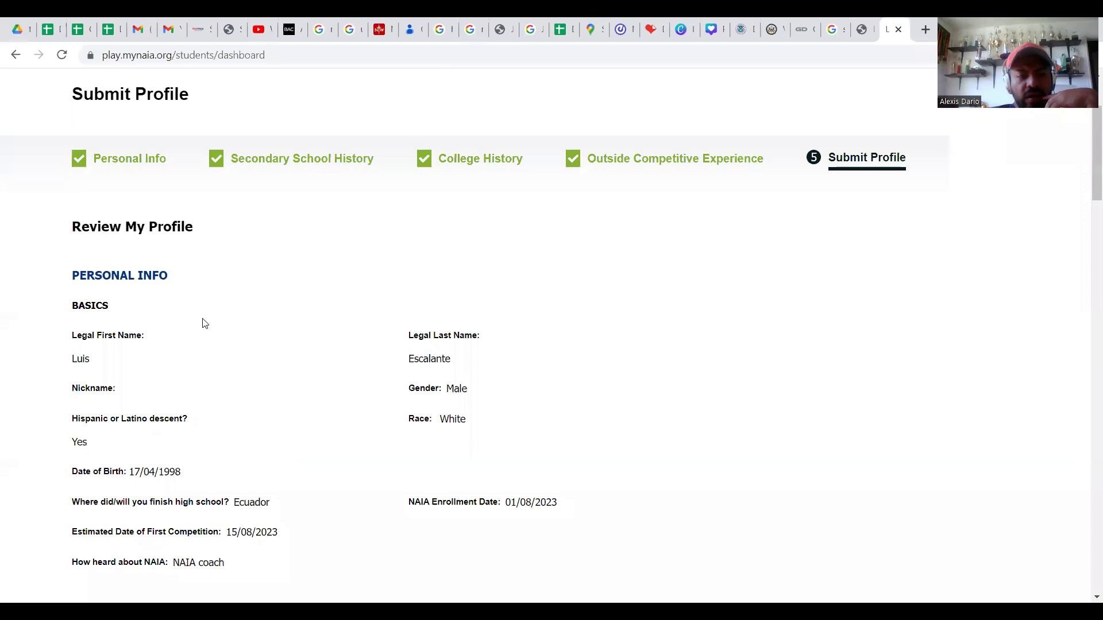
{"action": "scroll", "coordinate": [427, 314], "scroll_direction": "down", "scroll_amount": 1}
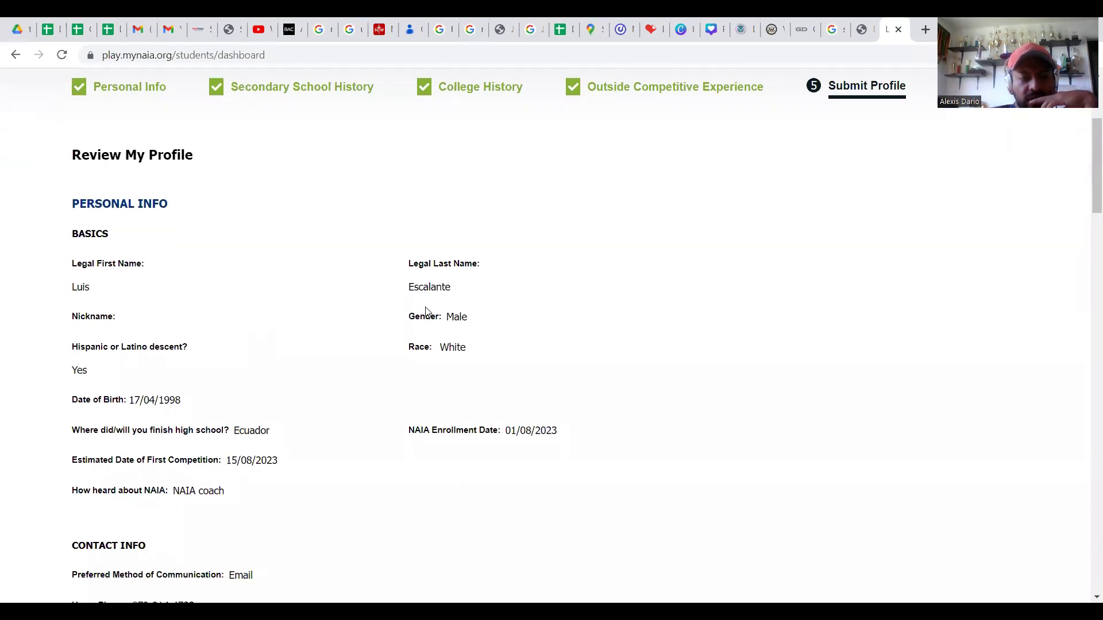
{"action": "scroll", "coordinate": [350, 281], "scroll_direction": "down", "scroll_amount": 1}
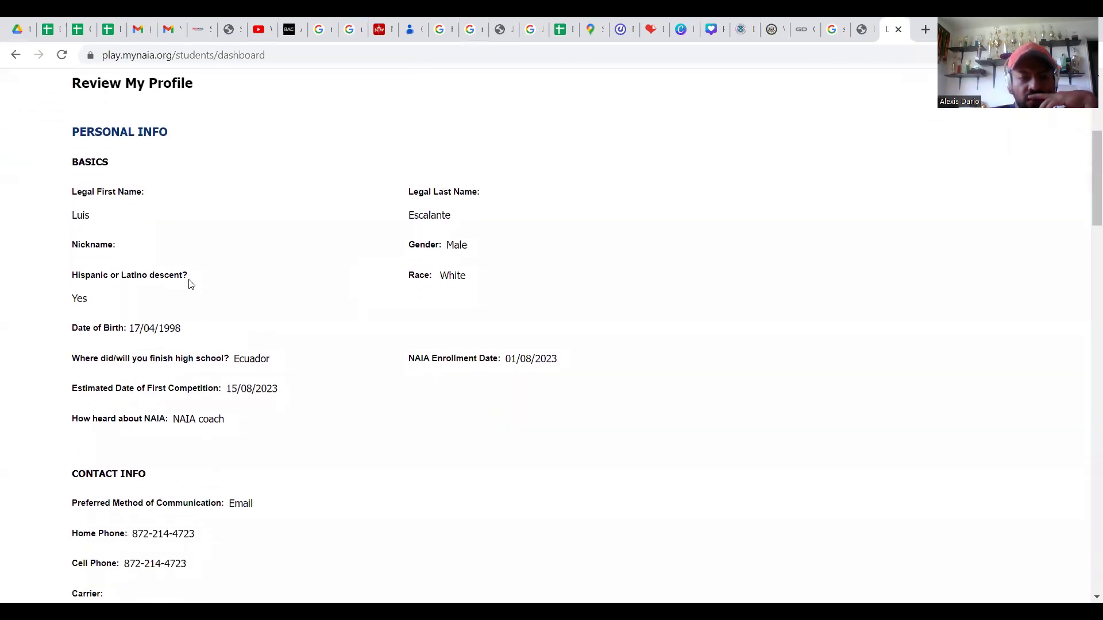
{"action": "scroll", "coordinate": [427, 260], "scroll_direction": "down", "scroll_amount": 1}
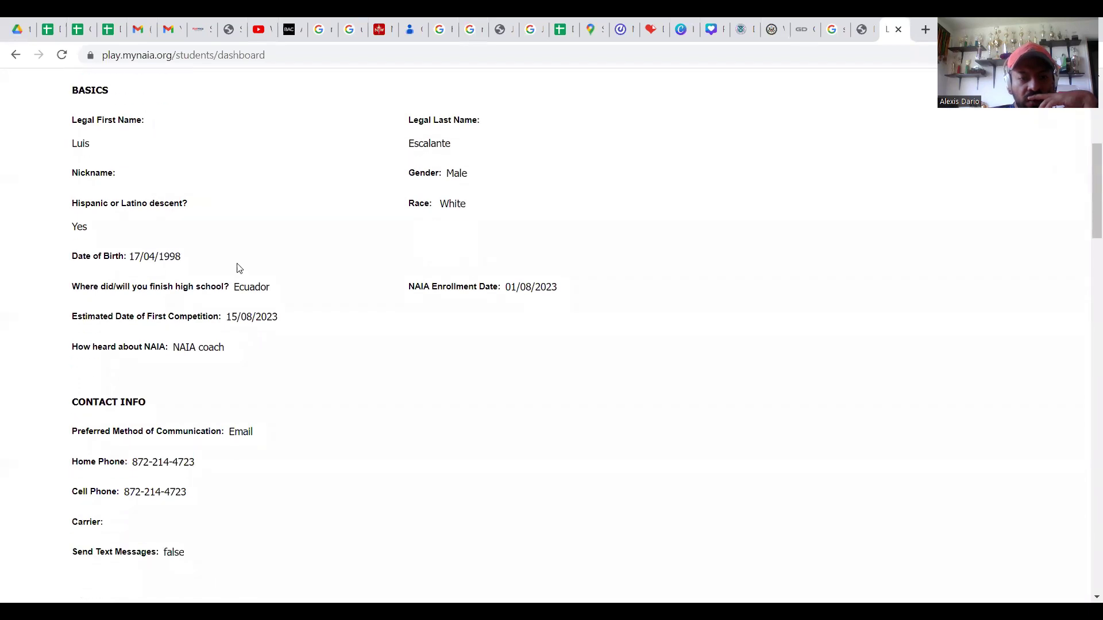
{"action": "scroll", "coordinate": [144, 228], "scroll_direction": "down", "scroll_amount": 1}
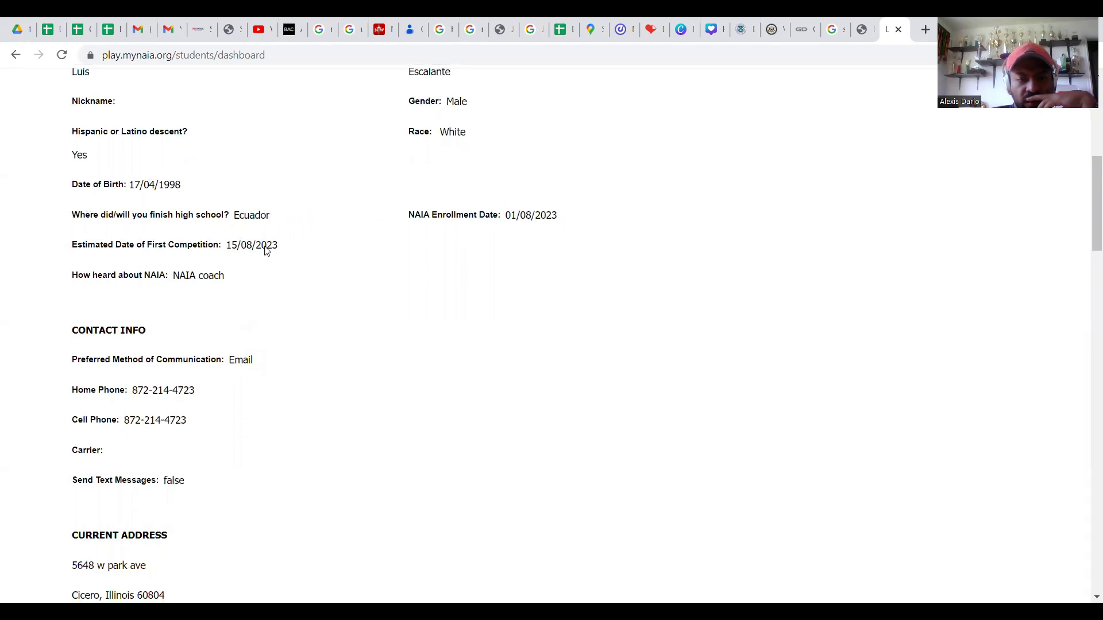
{"action": "scroll", "coordinate": [264, 249], "scroll_direction": "down", "scroll_amount": 1}
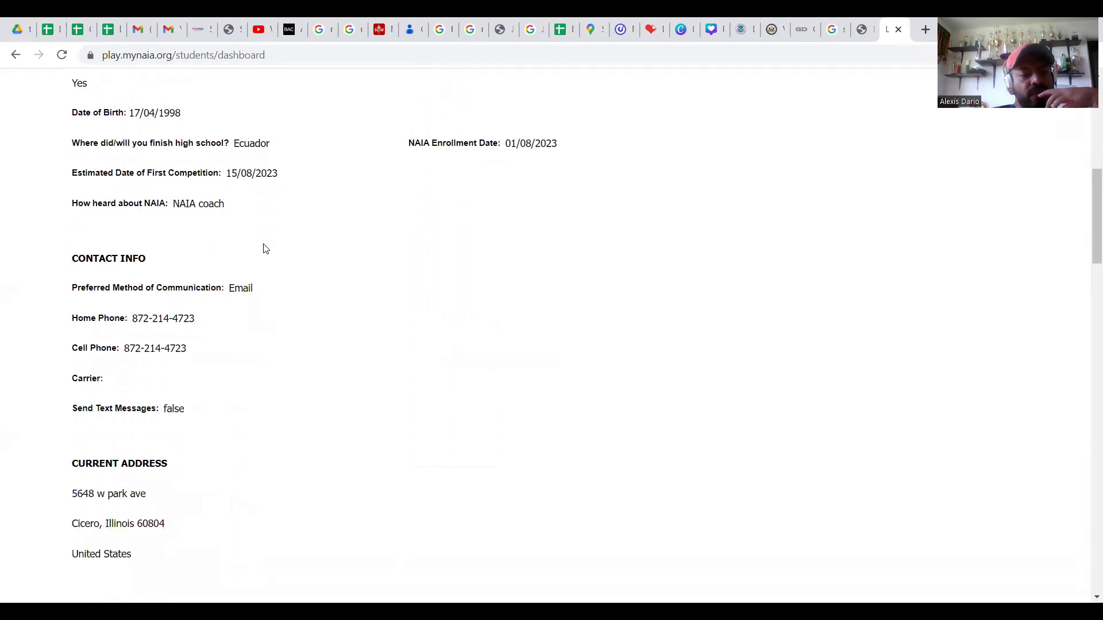
{"action": "scroll", "coordinate": [257, 214], "scroll_direction": "down", "scroll_amount": 2}
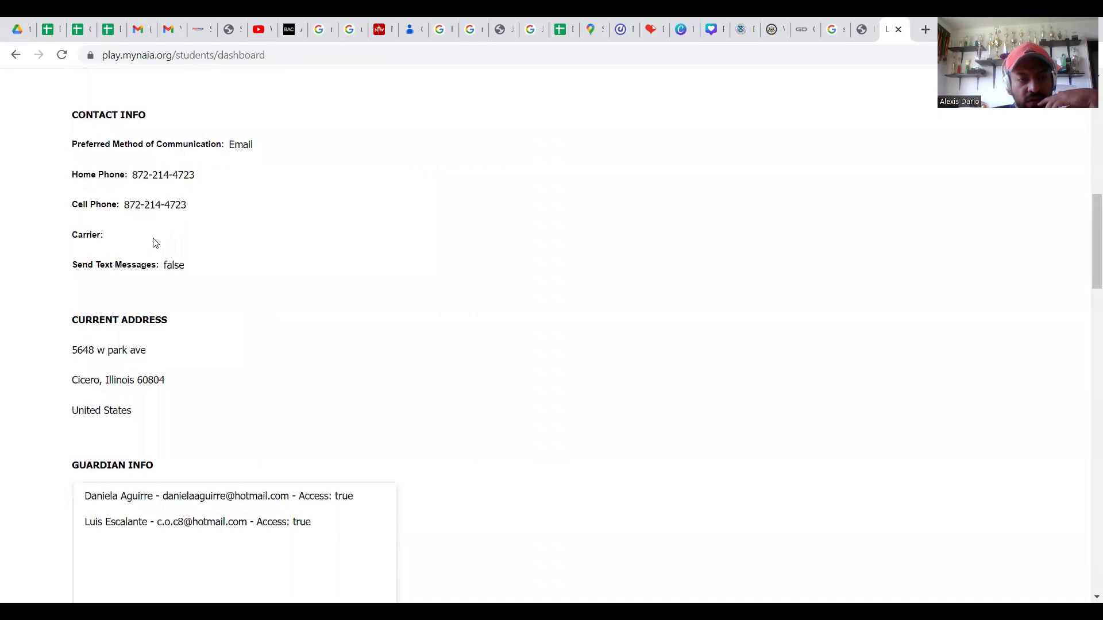
{"action": "scroll", "coordinate": [206, 239], "scroll_direction": "down", "scroll_amount": 1}
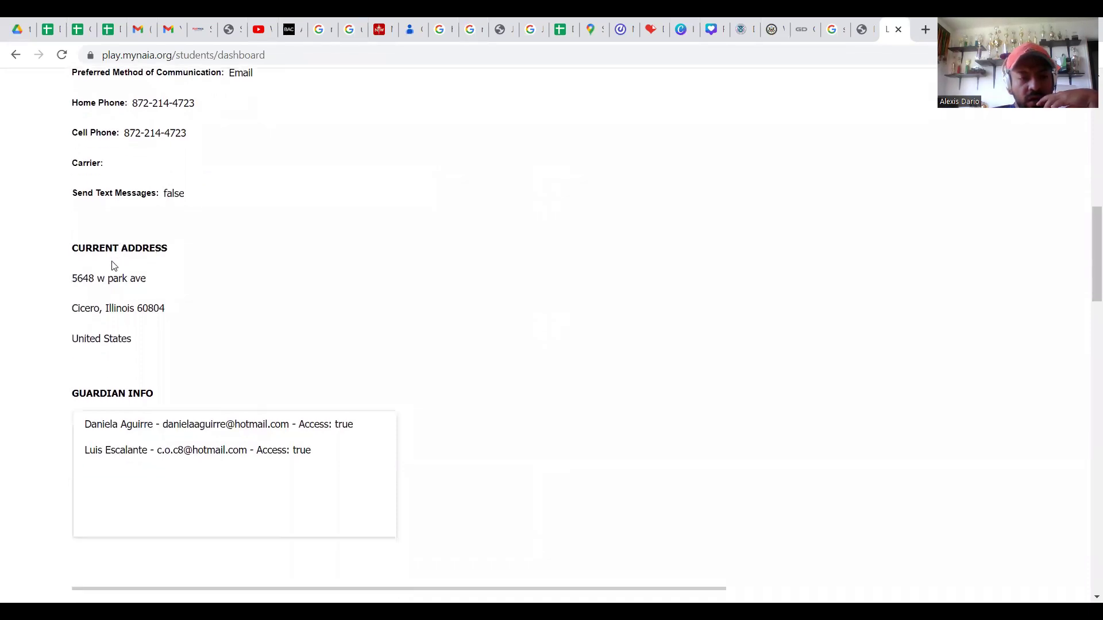
{"action": "scroll", "coordinate": [143, 264], "scroll_direction": "down", "scroll_amount": 2}
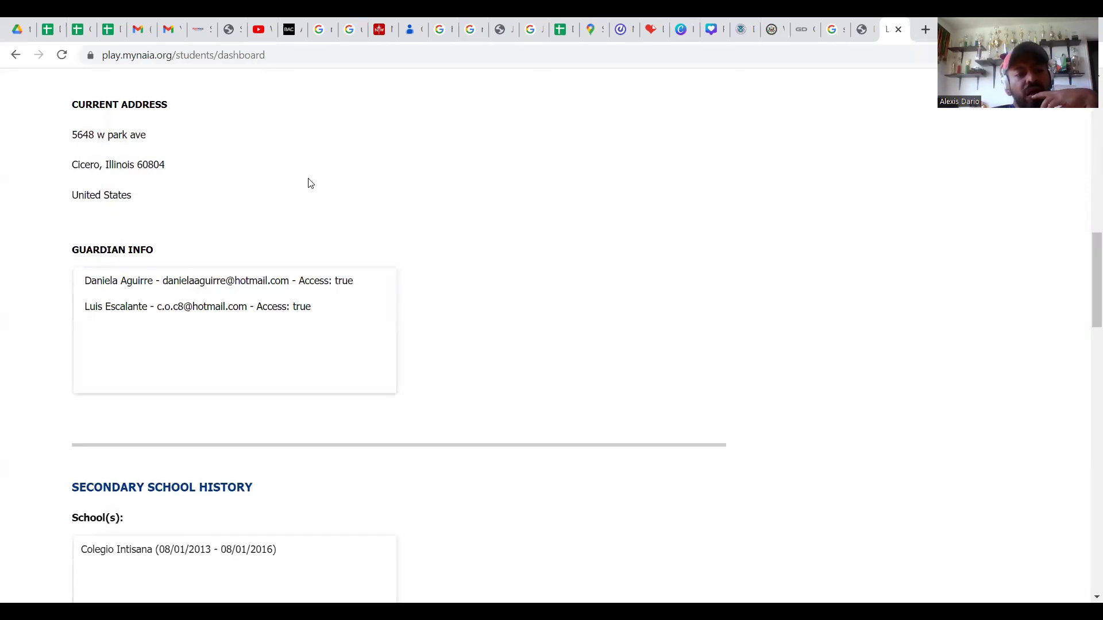
{"action": "scroll", "coordinate": [283, 190], "scroll_direction": "down", "scroll_amount": 1}
{"action": "scroll", "coordinate": [405, 190], "scroll_direction": "down", "scroll_amount": 2}
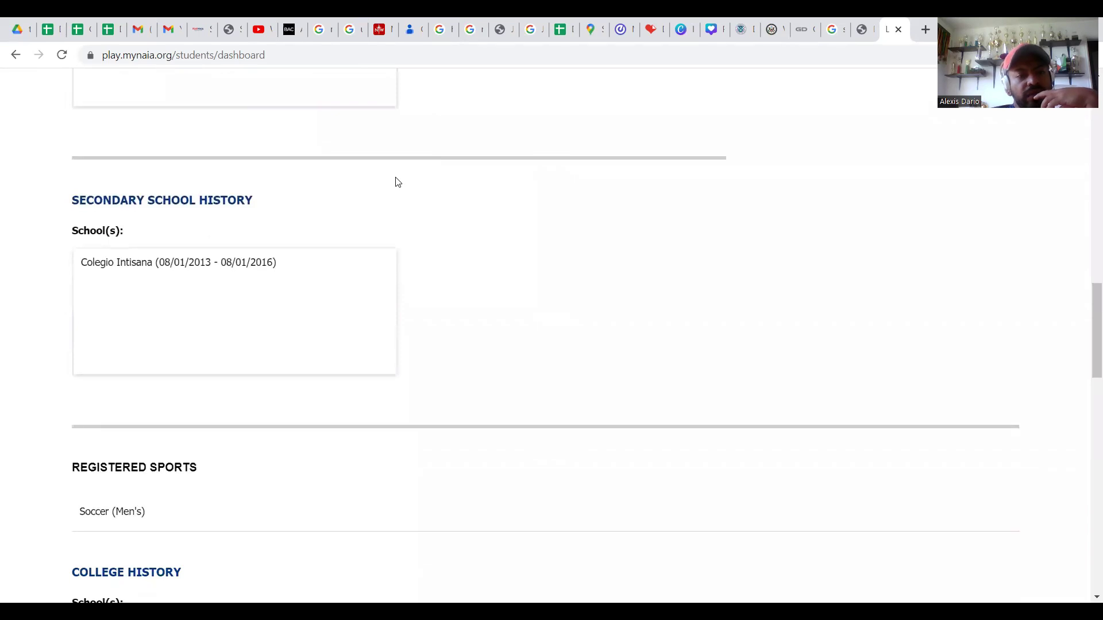
{"action": "scroll", "coordinate": [168, 219], "scroll_direction": "down", "scroll_amount": 1}
Review the Colegio Intisana and Morton College entries, then close the profile summary.
{"action": "left_click", "coordinate": [173, 190]}
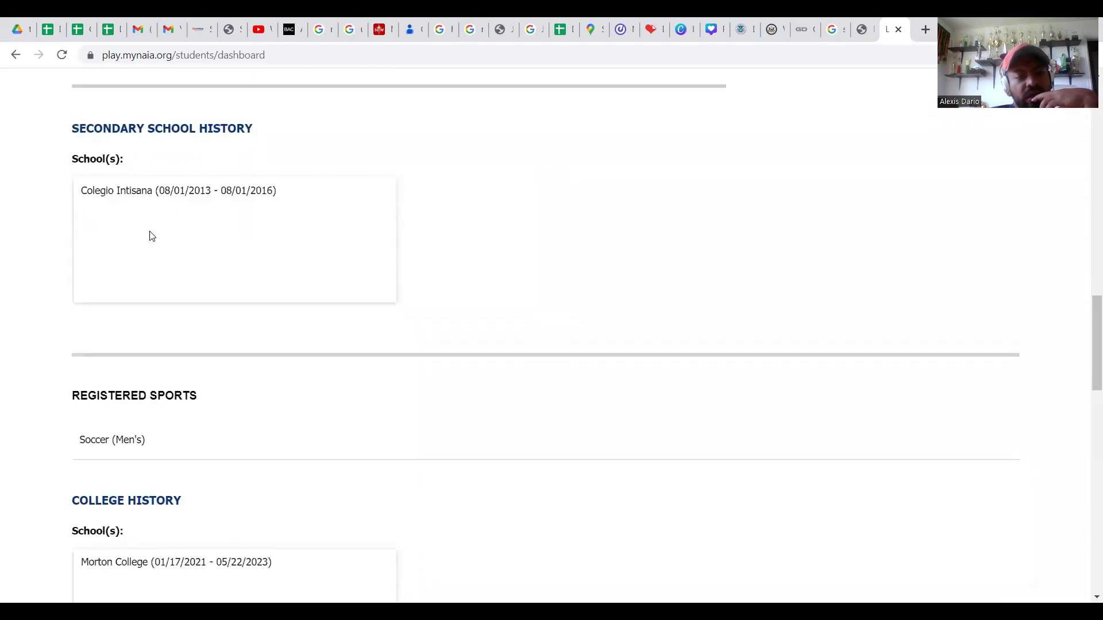
{"action": "scroll", "coordinate": [287, 194], "scroll_direction": "down", "scroll_amount": 3}
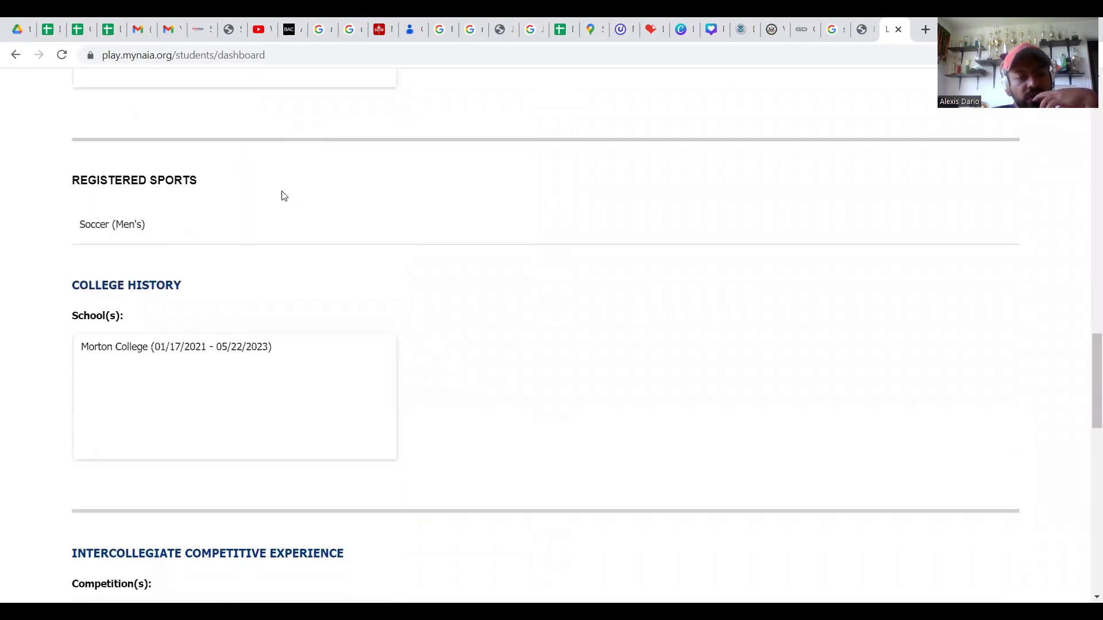
{"action": "scroll", "coordinate": [127, 232], "scroll_direction": "down", "scroll_amount": 1}
{"action": "left_click", "coordinate": [103, 276]}
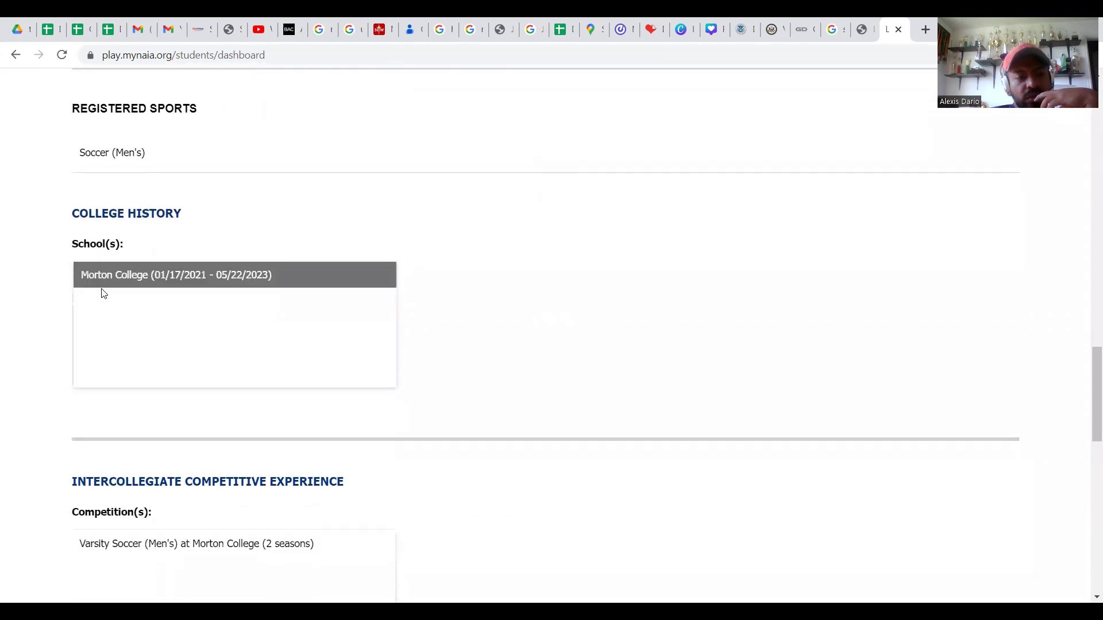
{"action": "scroll", "coordinate": [345, 276], "scroll_direction": "down", "scroll_amount": 4}
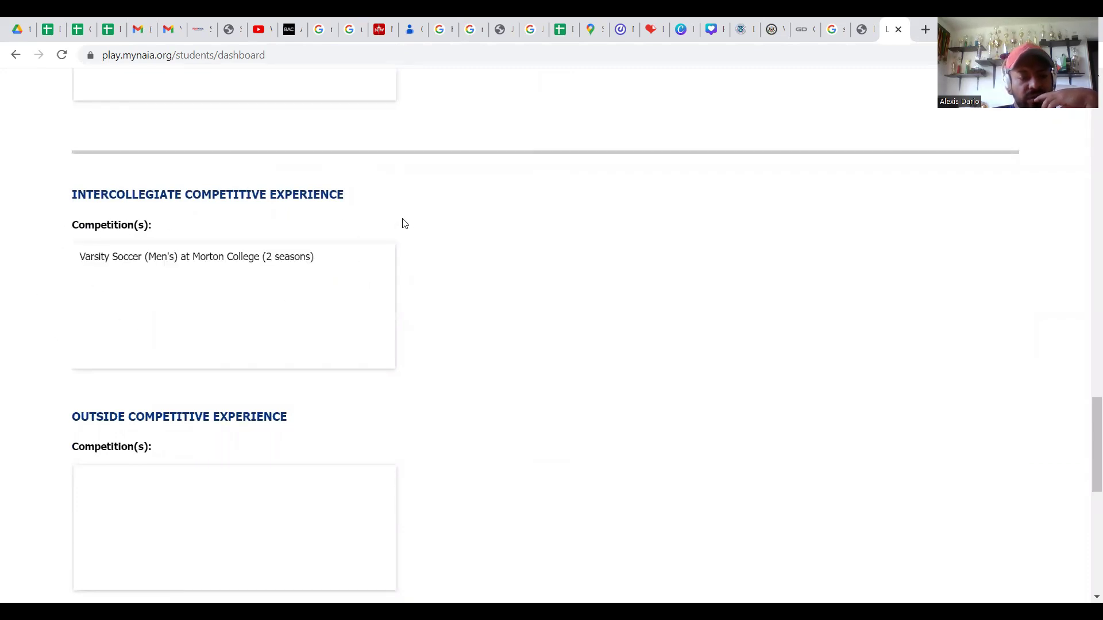
{"action": "scroll", "coordinate": [404, 224], "scroll_direction": "down", "scroll_amount": 3}
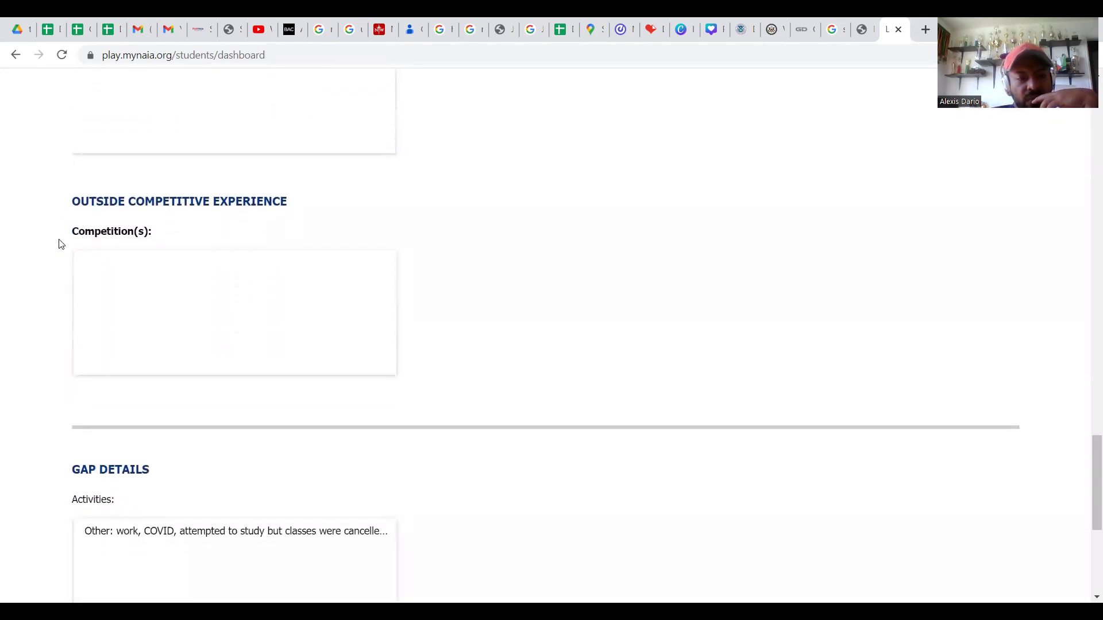
{"action": "scroll", "coordinate": [199, 233], "scroll_direction": "down", "scroll_amount": 3}
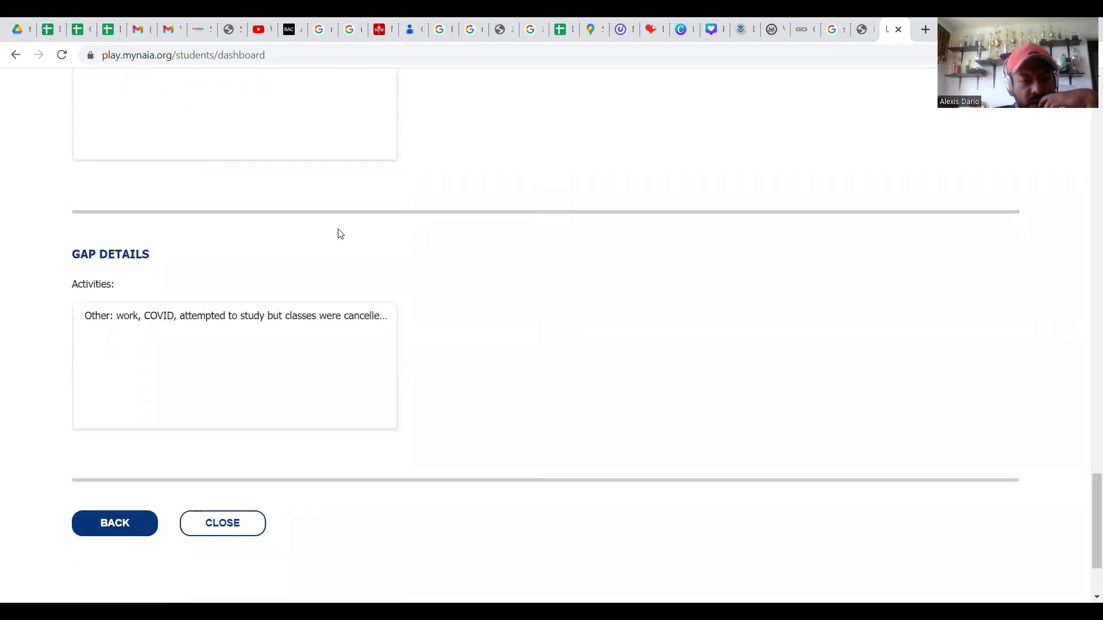
{"action": "scroll", "coordinate": [126, 296], "scroll_direction": "down", "scroll_amount": 2}
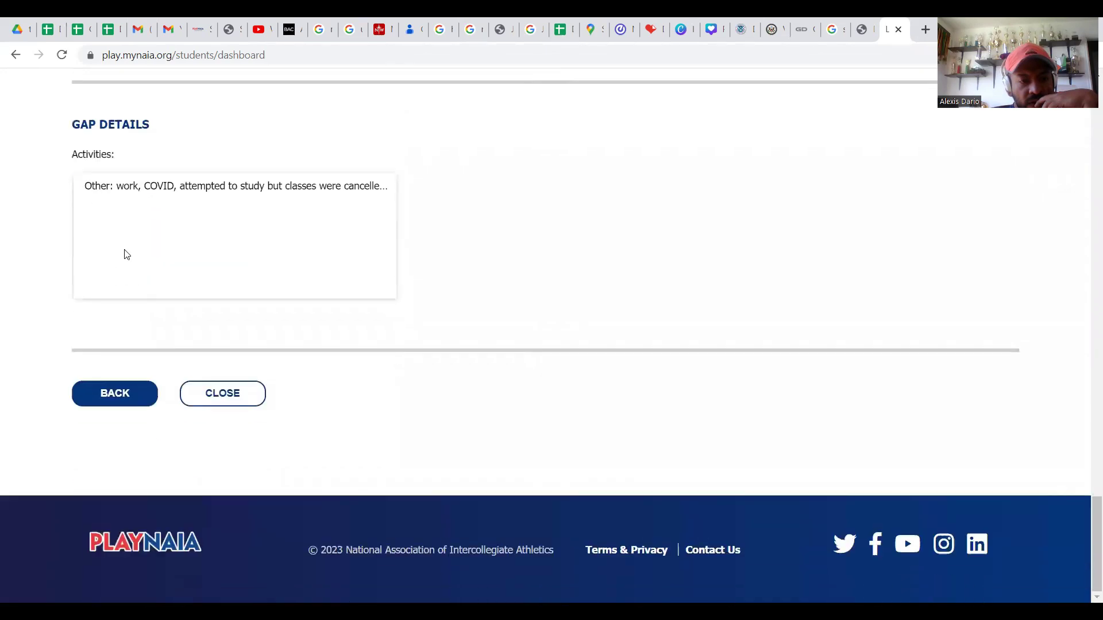
{"action": "left_click", "coordinate": [202, 395]}
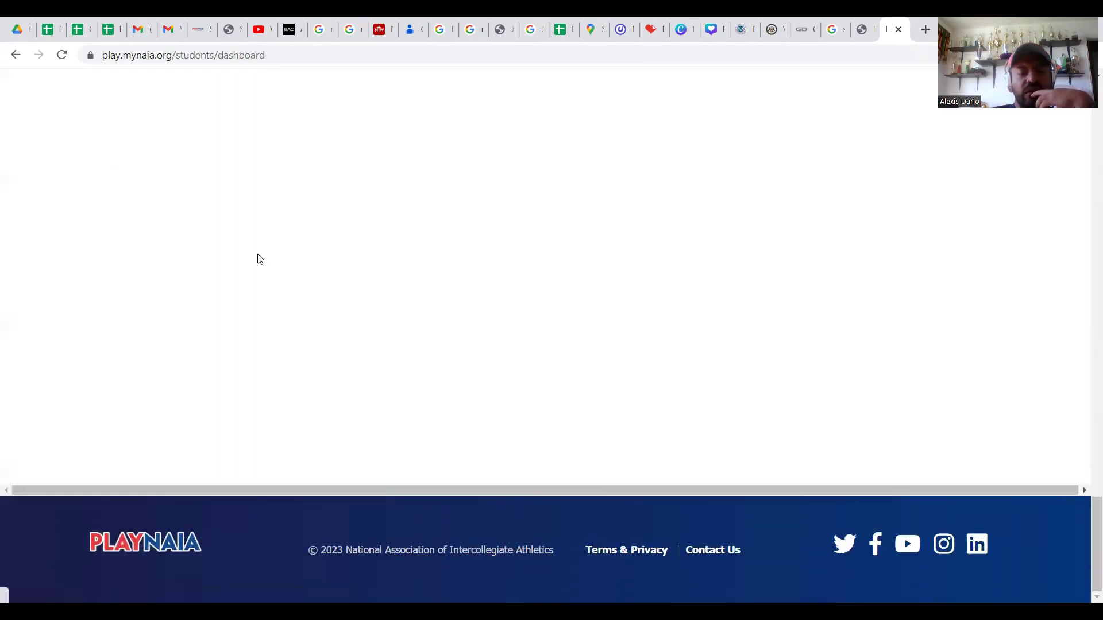
{"action": "scroll", "coordinate": [374, 301], "scroll_direction": "down", "scroll_amount": 4}
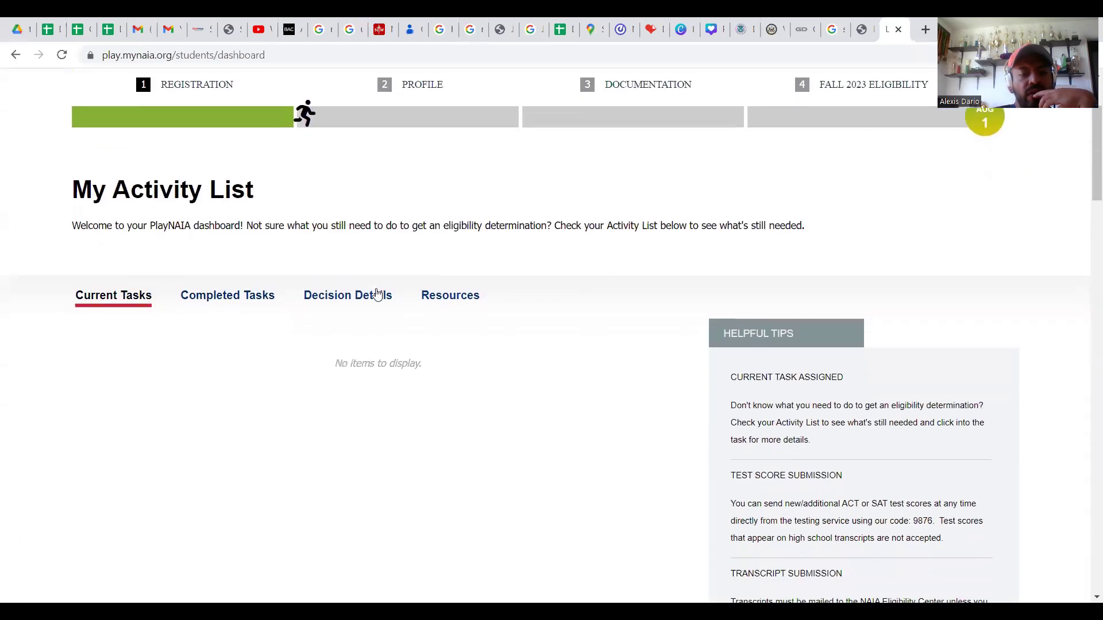
Read the 'Must be on a School Short List' task details, close them, and reopen Completed Tasks.
{"action": "left_click", "coordinate": [400, 317]}
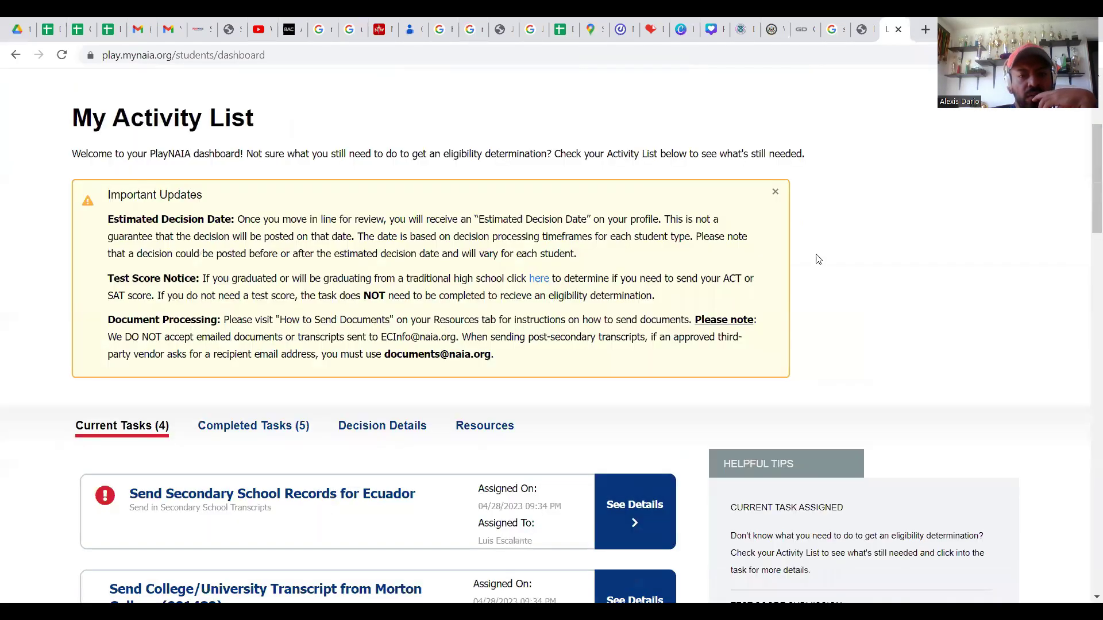
{"action": "scroll", "coordinate": [834, 213], "scroll_direction": "down", "scroll_amount": 4}
{"action": "left_click", "coordinate": [276, 209]}
{"action": "scroll", "coordinate": [402, 203], "scroll_direction": "down", "scroll_amount": 1}
{"action": "scroll", "coordinate": [402, 202], "scroll_direction": "down", "scroll_amount": 2}
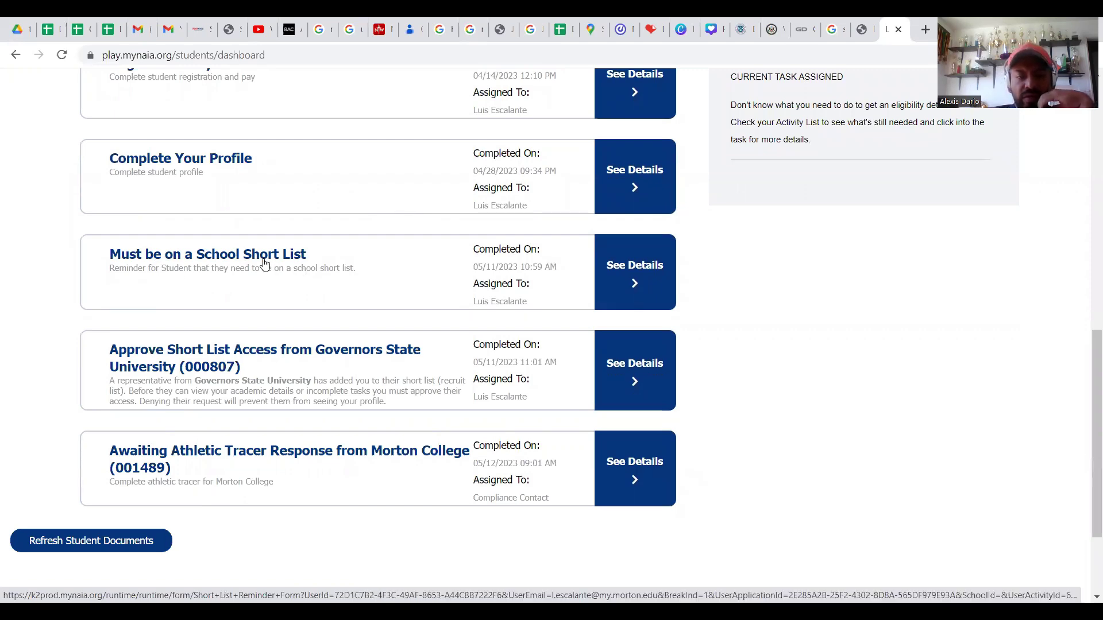
{"action": "left_click", "coordinate": [618, 282]}
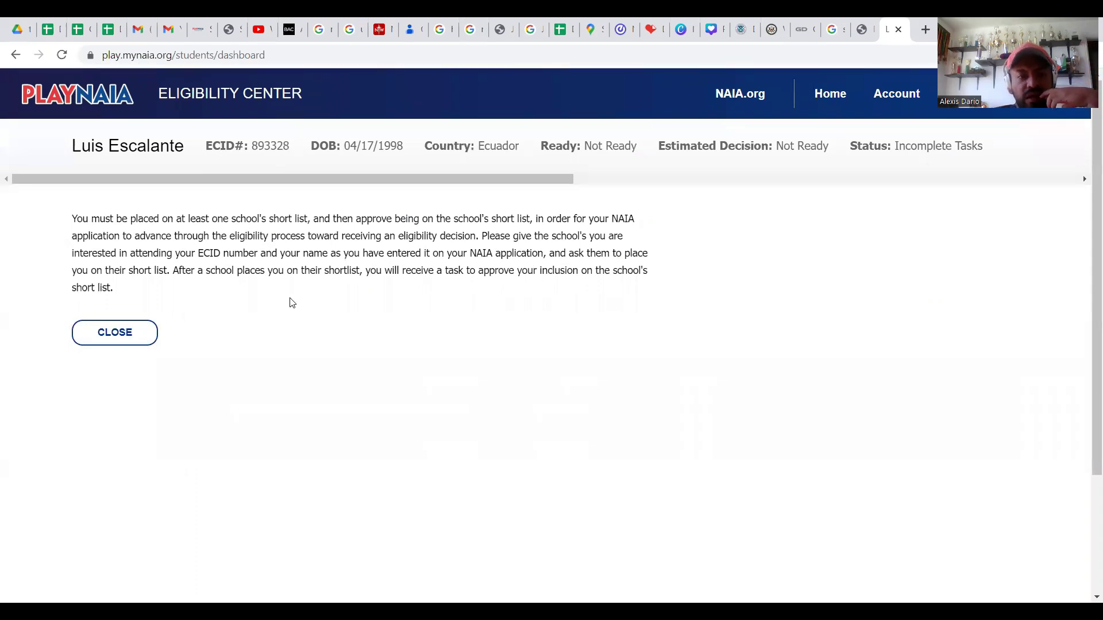
{"action": "left_click", "coordinate": [97, 334]}
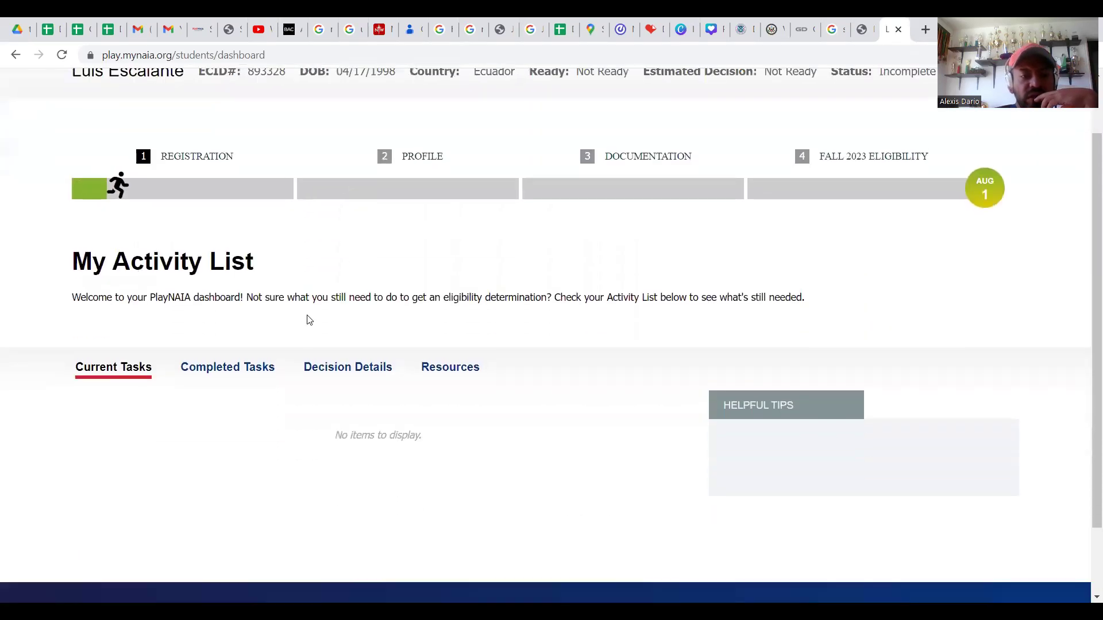
{"action": "left_click", "coordinate": [228, 367]}
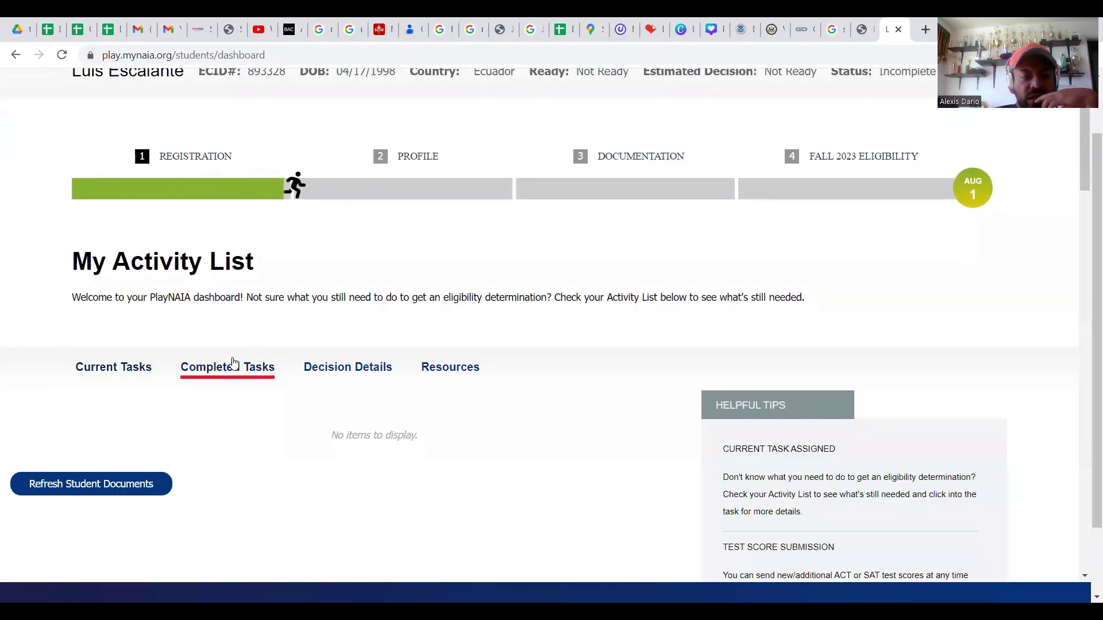
Scroll the completed task cards, then list the four current tasks, including the Ecuador school records.
{"action": "left_click", "coordinate": [233, 368]}
{"action": "scroll", "coordinate": [341, 239], "scroll_direction": "down", "scroll_amount": 2}
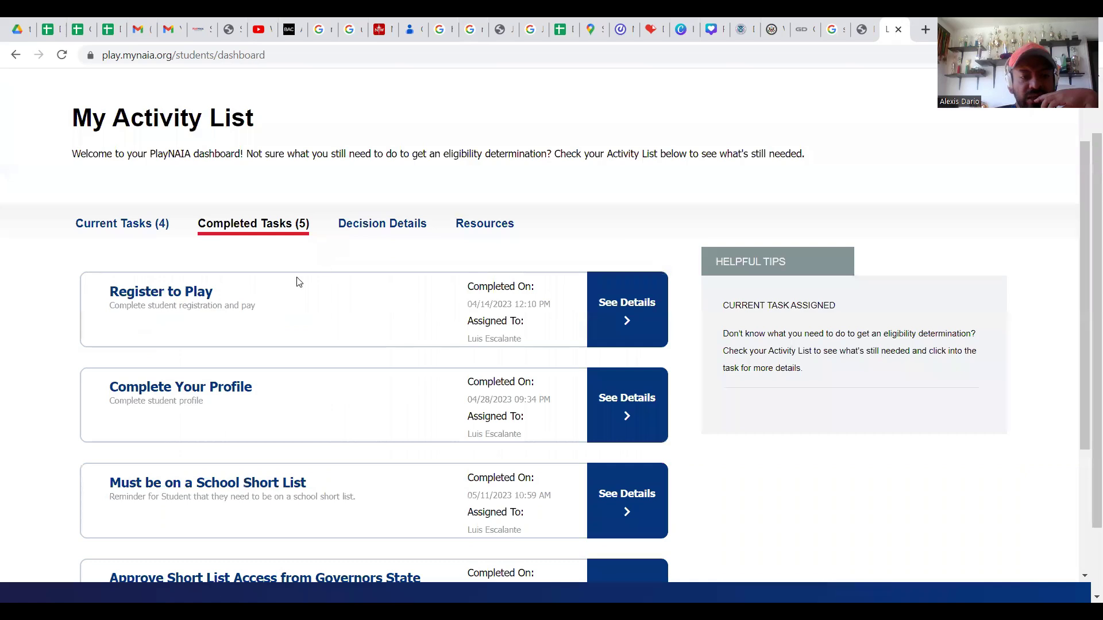
{"action": "scroll", "coordinate": [342, 315], "scroll_direction": "down", "scroll_amount": 7}
{"action": "scroll", "coordinate": [209, 402], "scroll_direction": "down", "scroll_amount": 1}
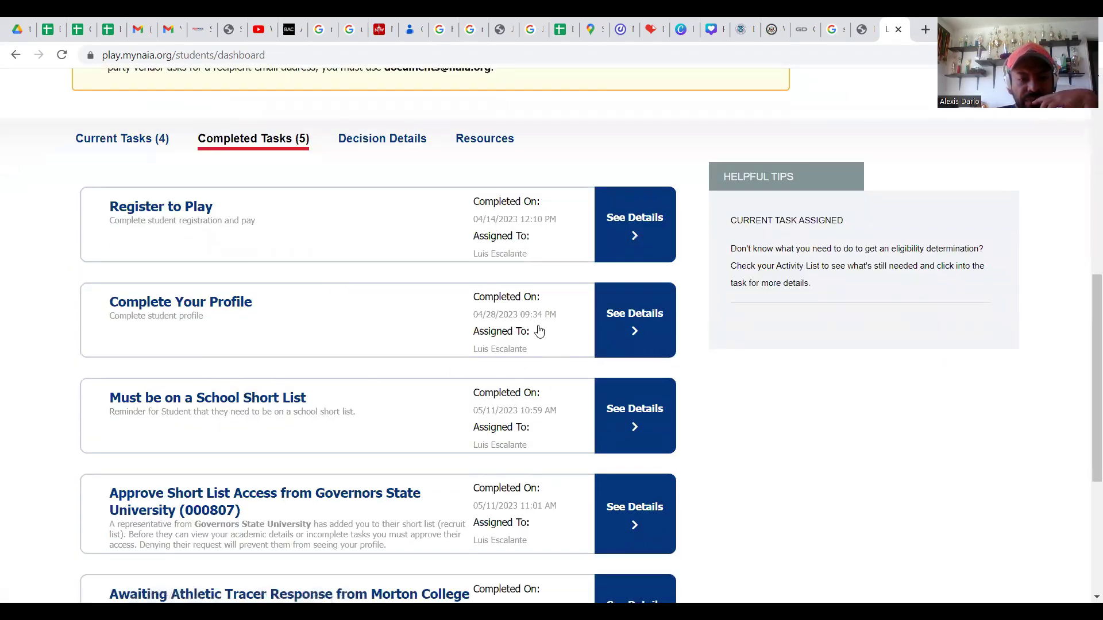
{"action": "scroll", "coordinate": [539, 332], "scroll_direction": "down", "scroll_amount": 4}
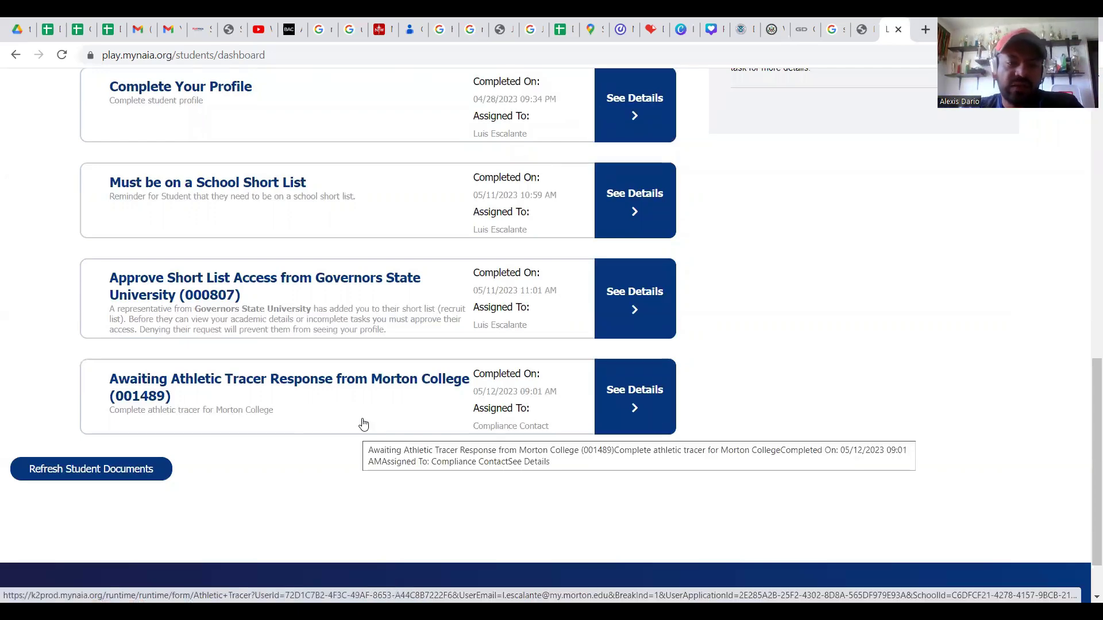
{"action": "scroll", "coordinate": [387, 386], "scroll_direction": "up", "scroll_amount": 10}
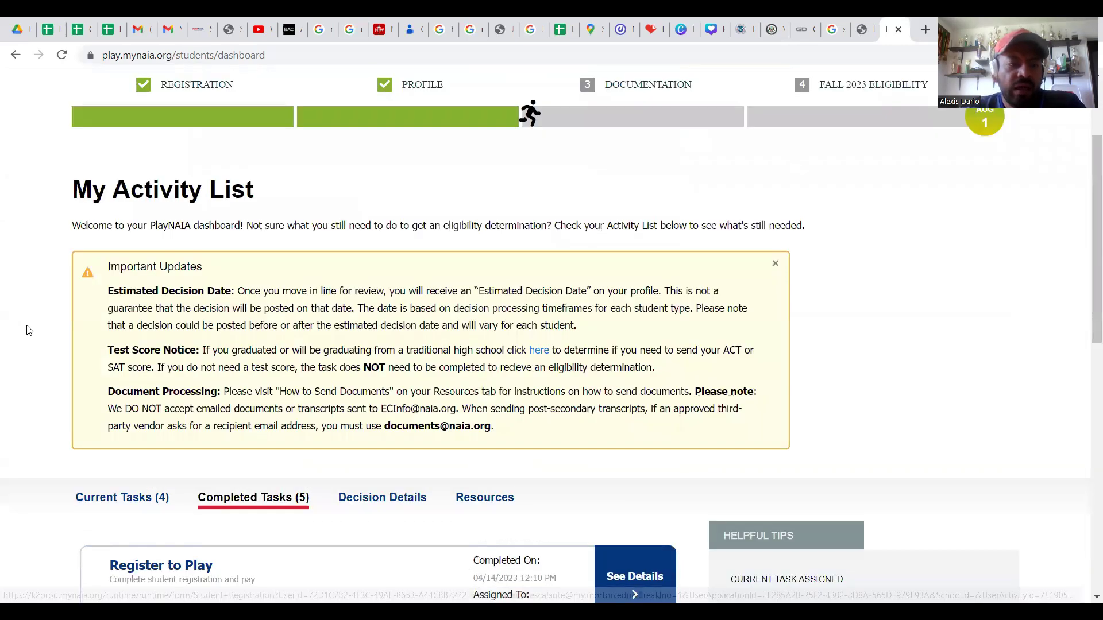
{"action": "scroll", "coordinate": [92, 336], "scroll_direction": "down", "scroll_amount": 3}
{"action": "left_click", "coordinate": [115, 354]}
{"action": "scroll", "coordinate": [208, 279], "scroll_direction": "down", "scroll_amount": 4}
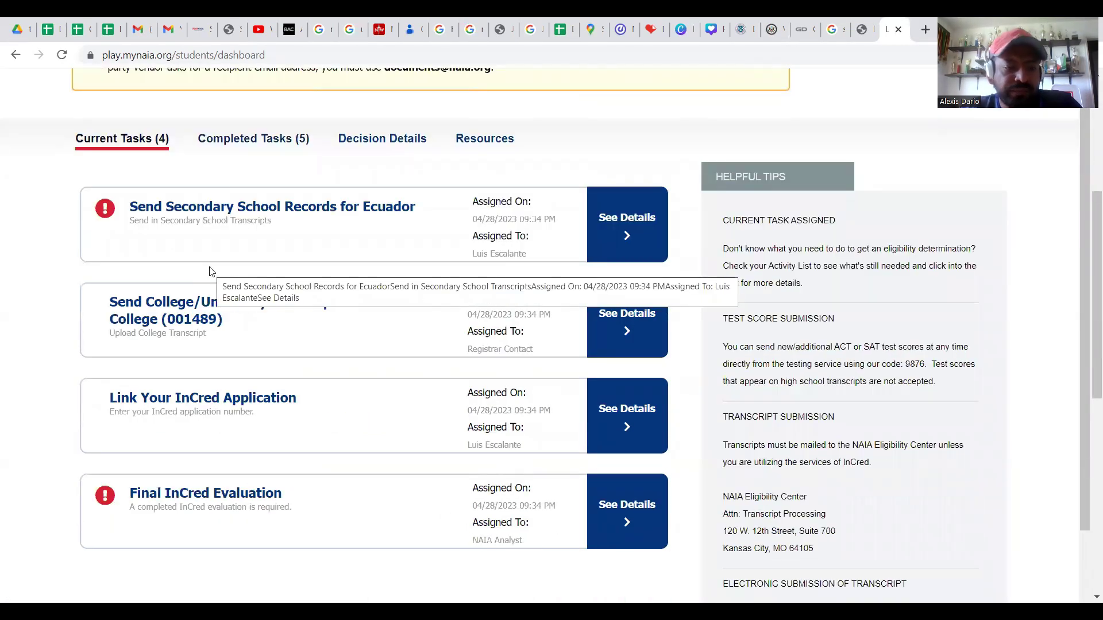
{"action": "scroll", "coordinate": [210, 272], "scroll_direction": "up", "scroll_amount": 4}
{"action": "scroll", "coordinate": [214, 287], "scroll_direction": "down", "scroll_amount": 4}
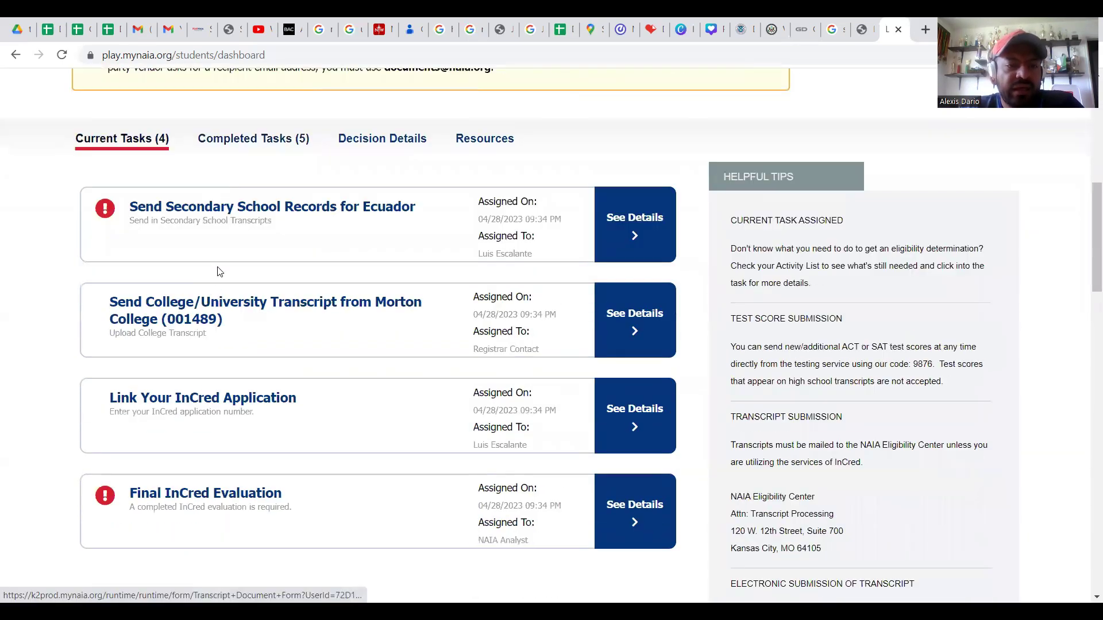
{"action": "scroll", "coordinate": [219, 271], "scroll_direction": "up", "scroll_amount": 1}
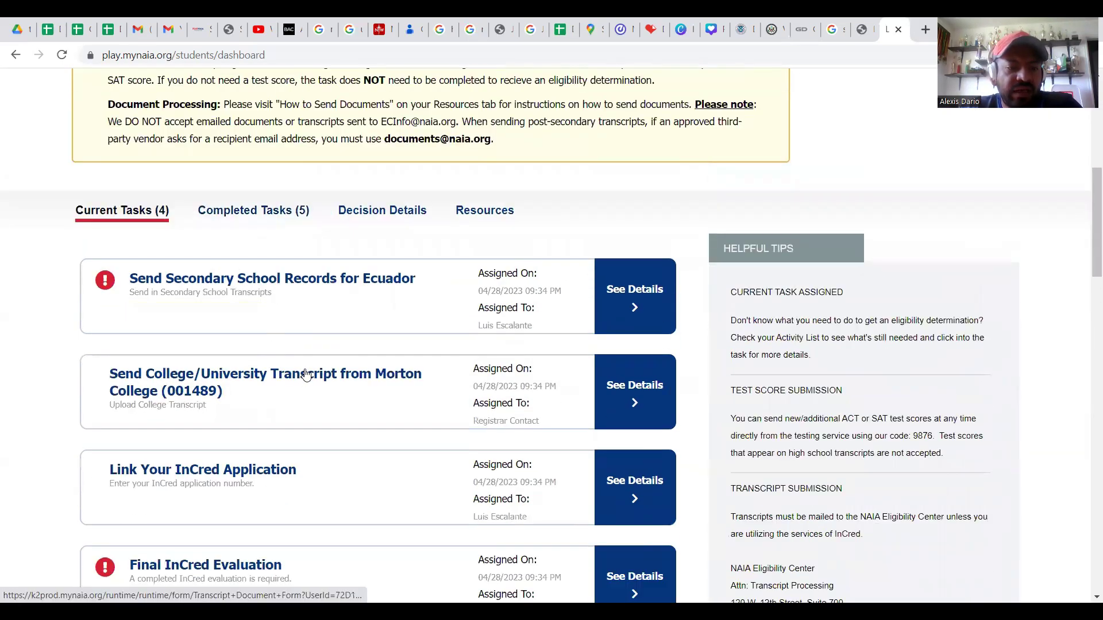
{"action": "scroll", "coordinate": [306, 375], "scroll_direction": "down", "scroll_amount": 1}
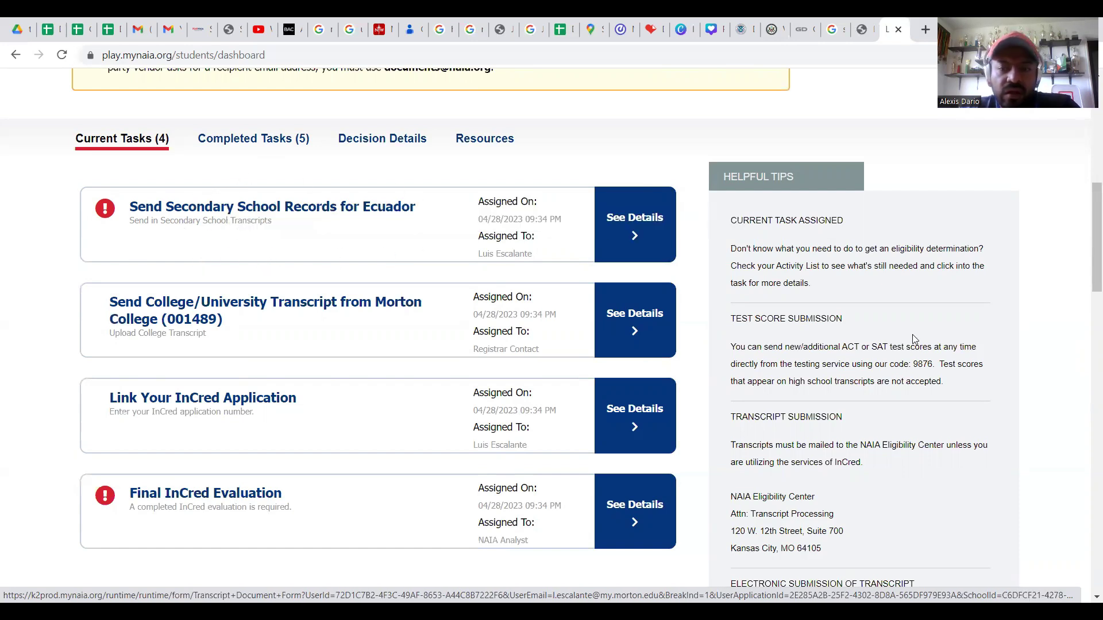
{"action": "scroll", "coordinate": [958, 286], "scroll_direction": "down", "scroll_amount": 1}
{"action": "scroll", "coordinate": [957, 287], "scroll_direction": "down", "scroll_amount": 4}
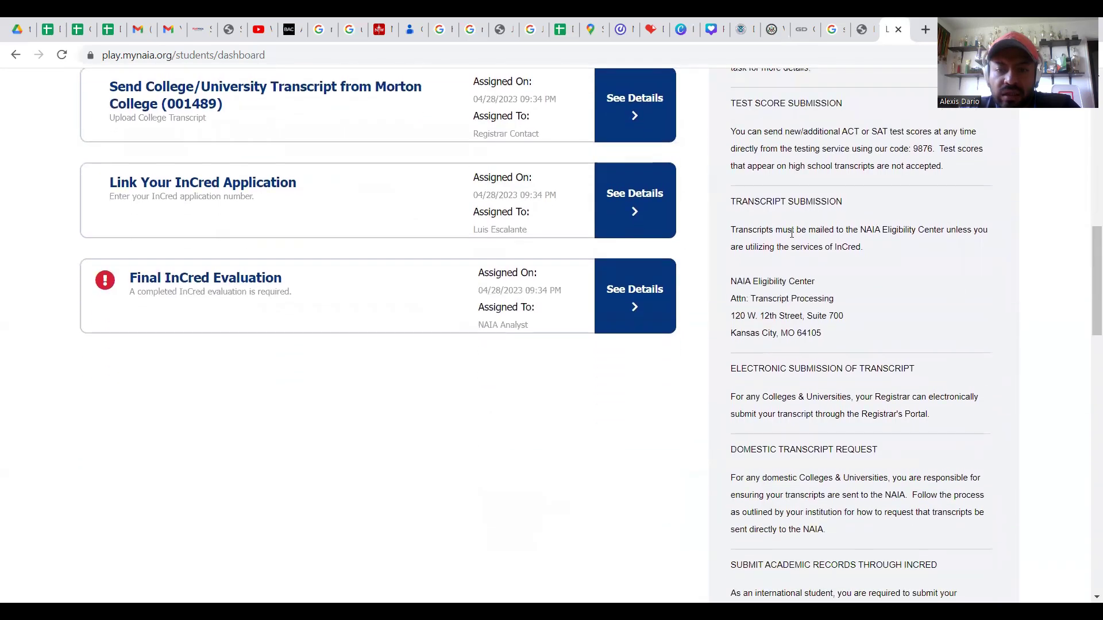
{"action": "scroll", "coordinate": [775, 265], "scroll_direction": "down", "scroll_amount": 4}
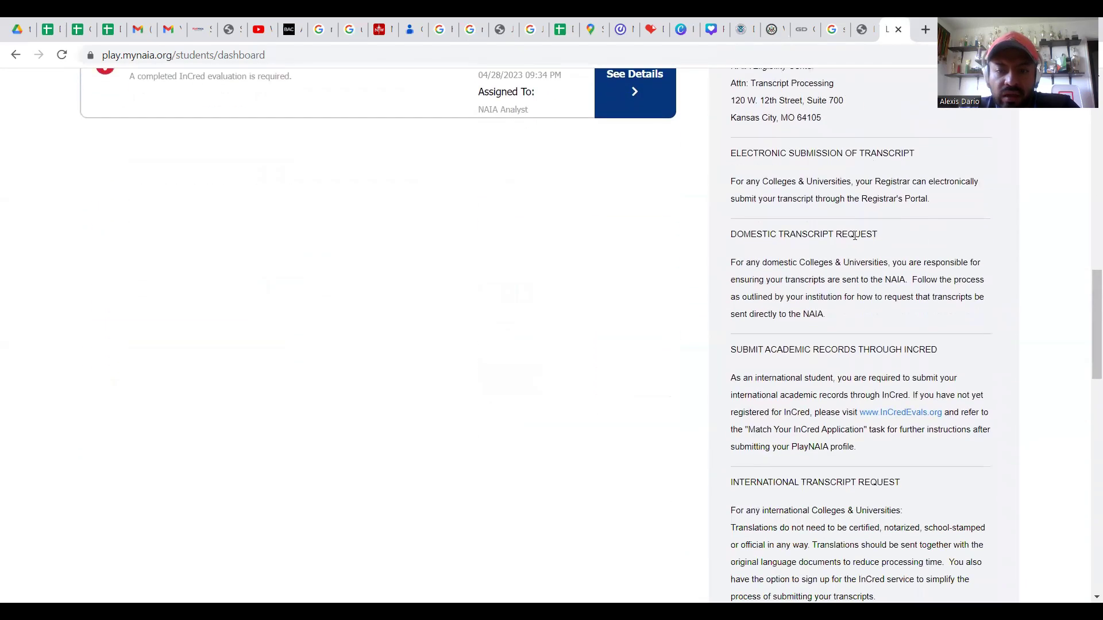
{"action": "scroll", "coordinate": [804, 195], "scroll_direction": "up", "scroll_amount": 10}
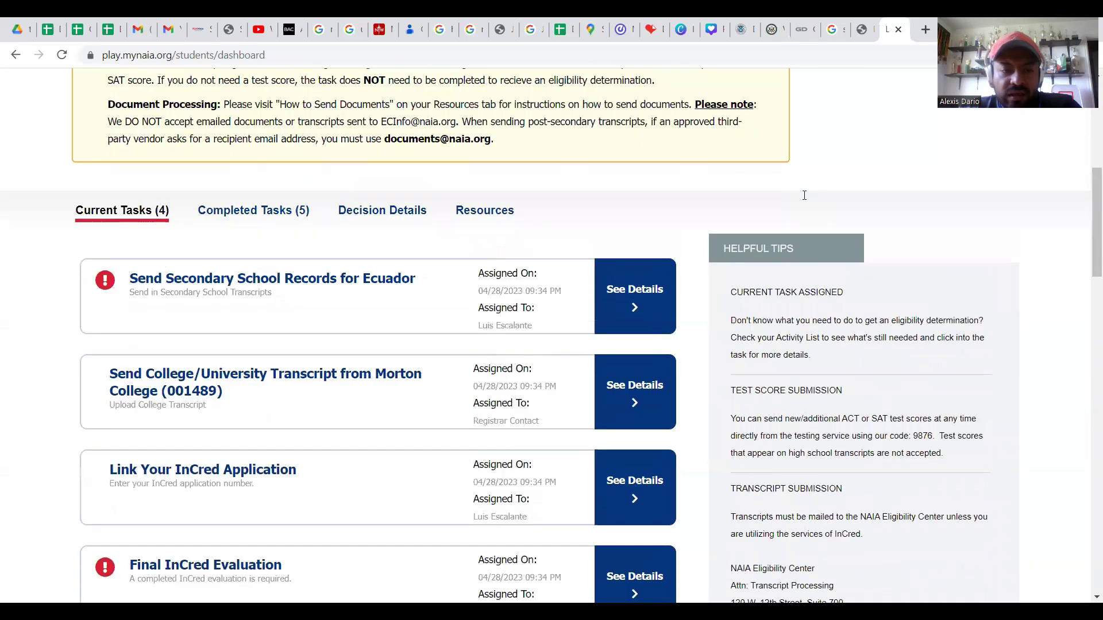
{"action": "scroll", "coordinate": [806, 189], "scroll_direction": "down", "scroll_amount": 1}
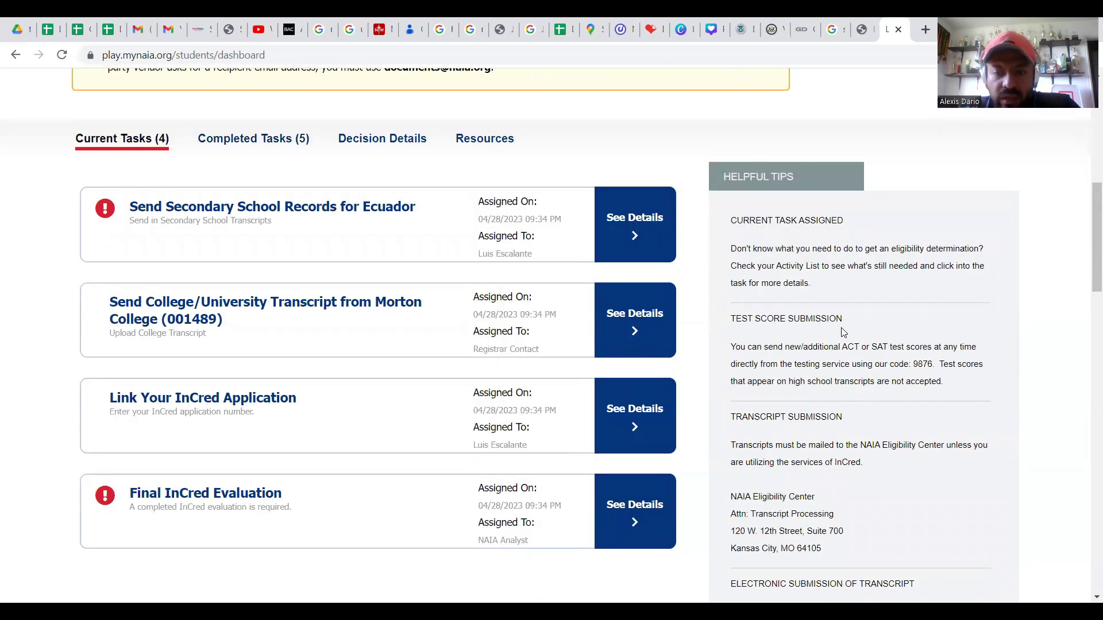
{"action": "scroll", "coordinate": [843, 332], "scroll_direction": "down", "scroll_amount": 1}
{"action": "scroll", "coordinate": [733, 393], "scroll_direction": "up", "scroll_amount": 4}
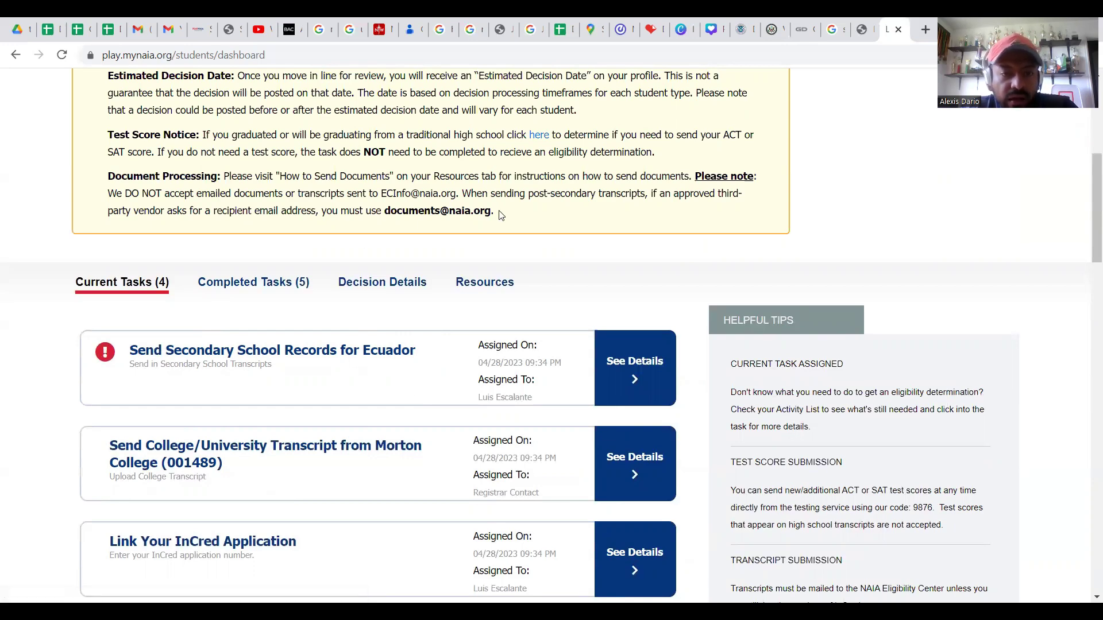
{"action": "left_click_drag", "start_coordinate": [499, 214], "coordinate": [384, 224]}
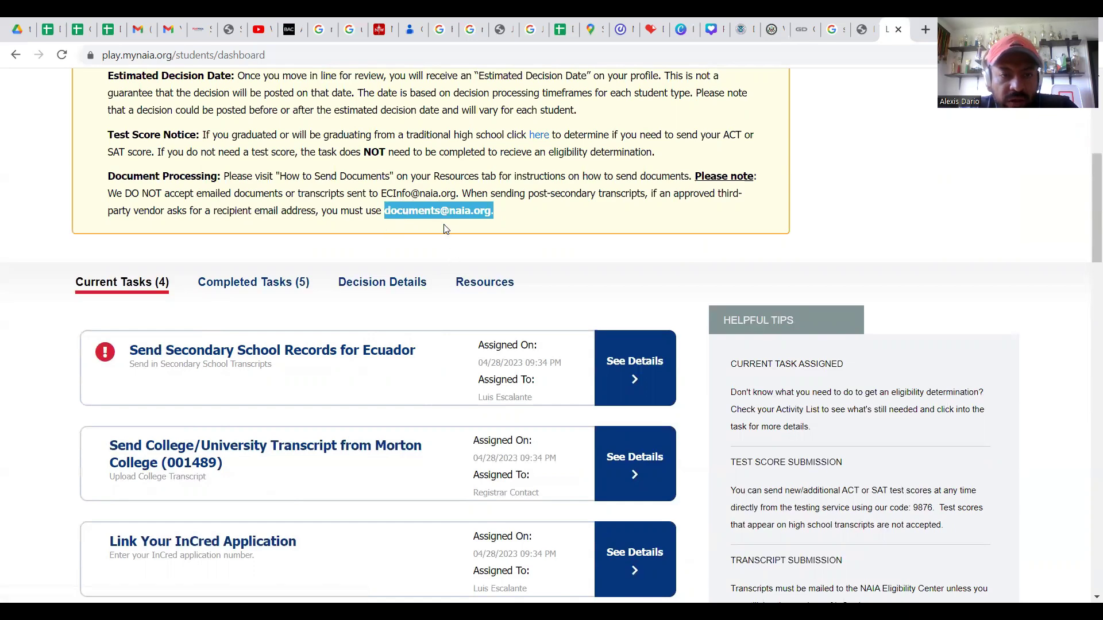
{"action": "left_click", "coordinate": [507, 215]}
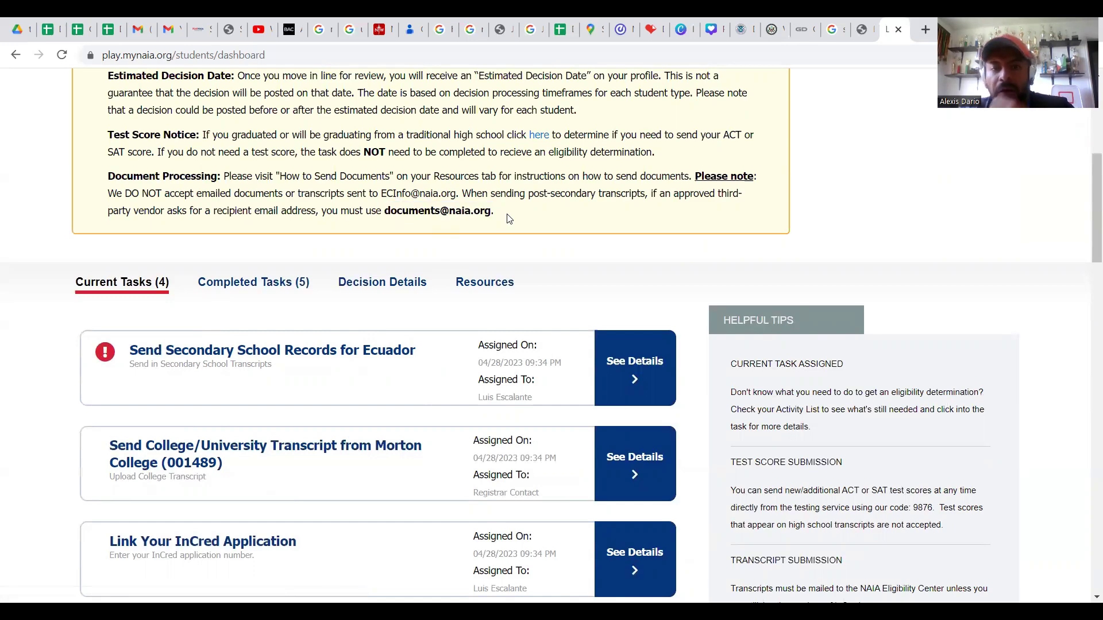
{"action": "scroll", "coordinate": [508, 218], "scroll_direction": "up", "scroll_amount": 6}
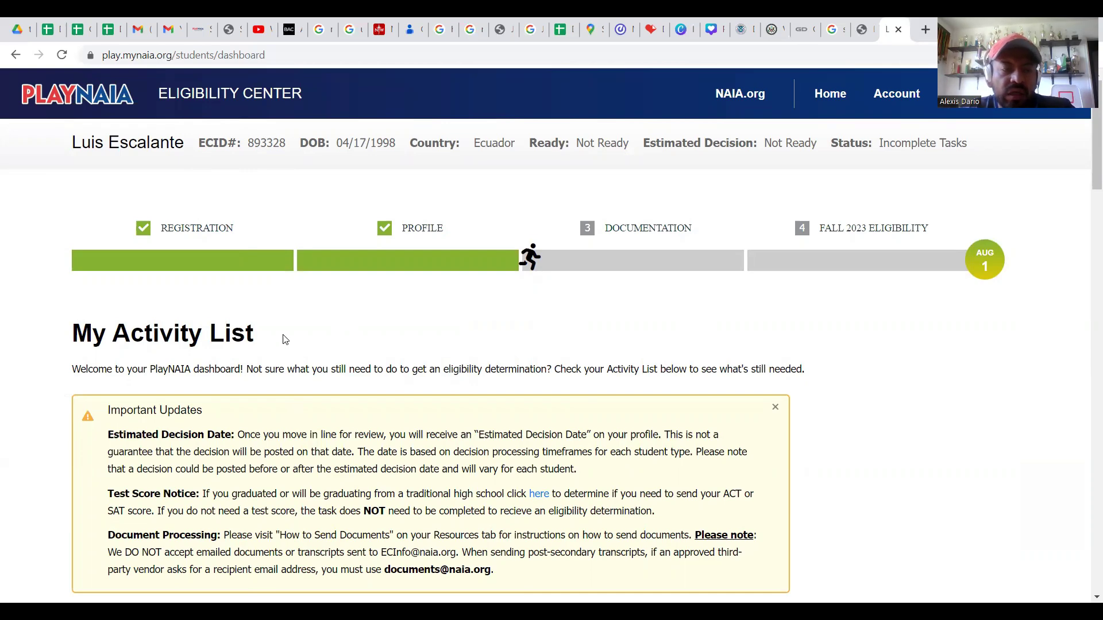
{"action": "scroll", "coordinate": [368, 212], "scroll_direction": "down", "scroll_amount": 4}
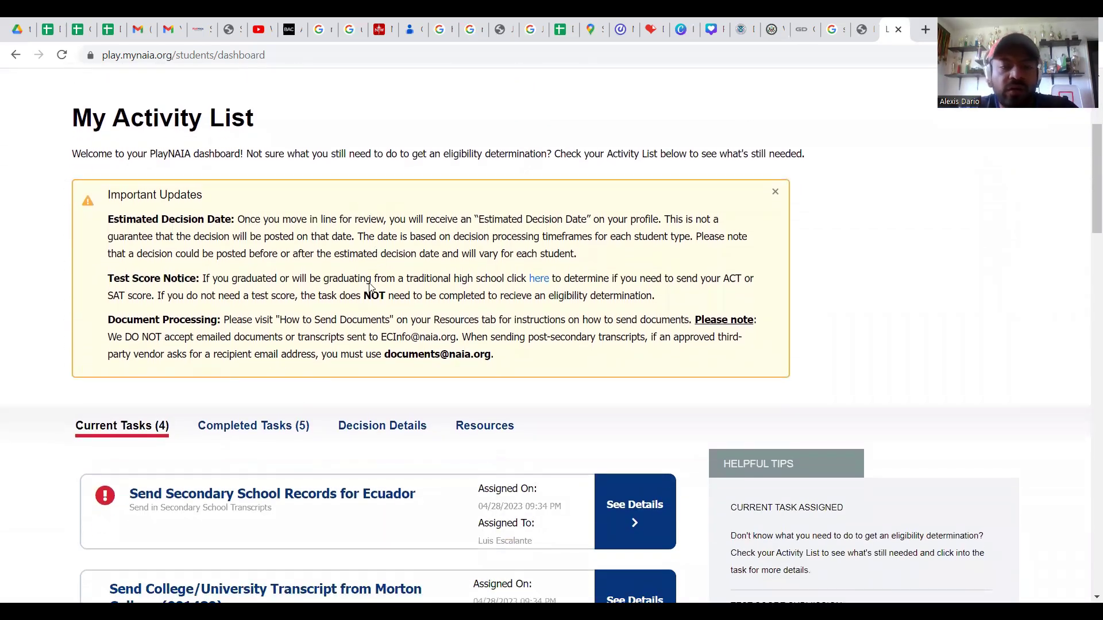
{"action": "scroll", "coordinate": [610, 378], "scroll_direction": "down", "scroll_amount": 1}
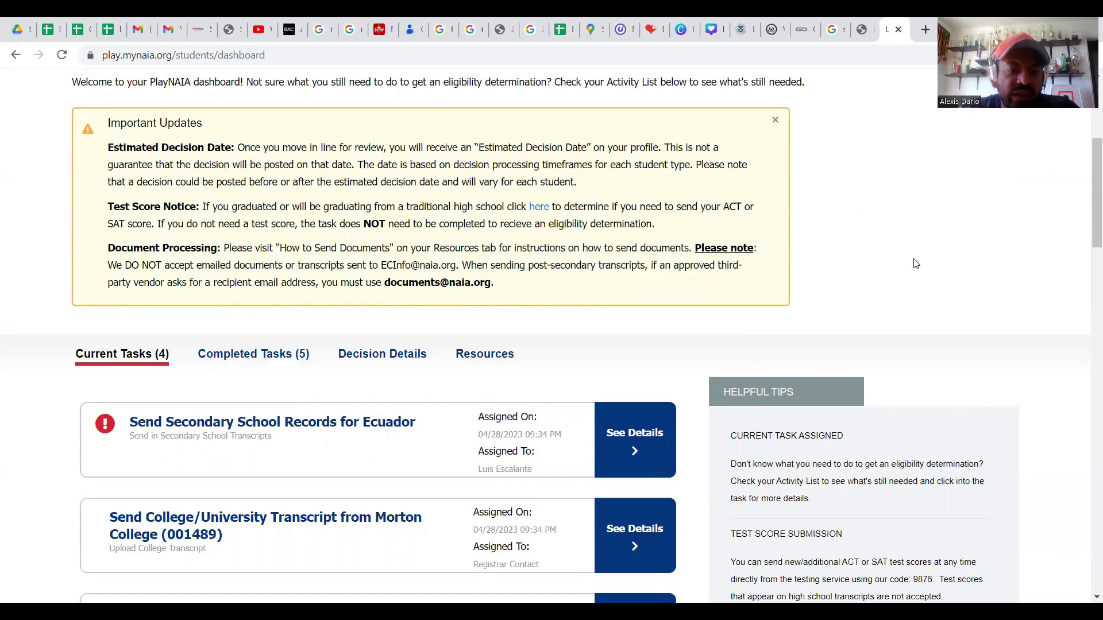
{"action": "scroll", "coordinate": [819, 278], "scroll_direction": "down", "scroll_amount": 1}
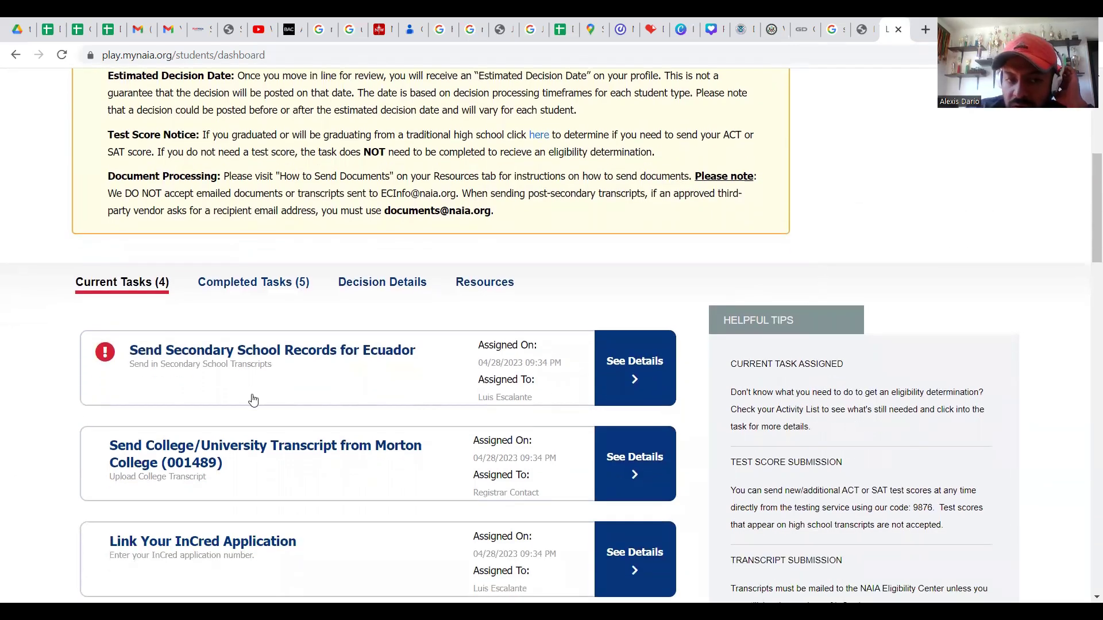
{"action": "scroll", "coordinate": [230, 345], "scroll_direction": "down", "scroll_amount": 3}
{"action": "scroll", "coordinate": [458, 329], "scroll_direction": "up", "scroll_amount": 7}
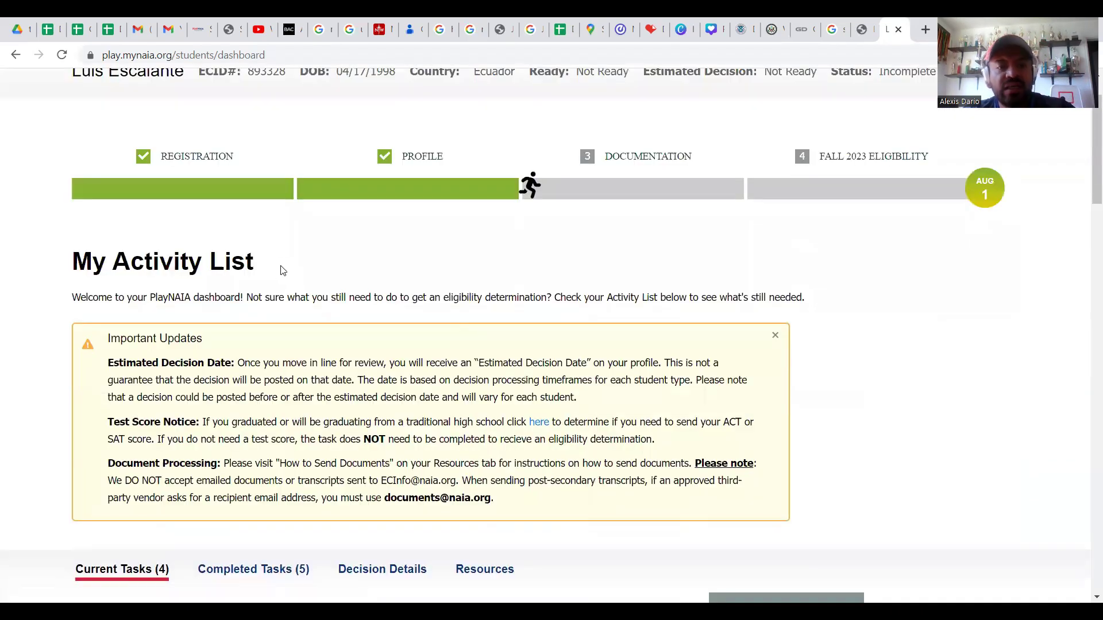
{"action": "scroll", "coordinate": [348, 259], "scroll_direction": "up", "scroll_amount": 1}
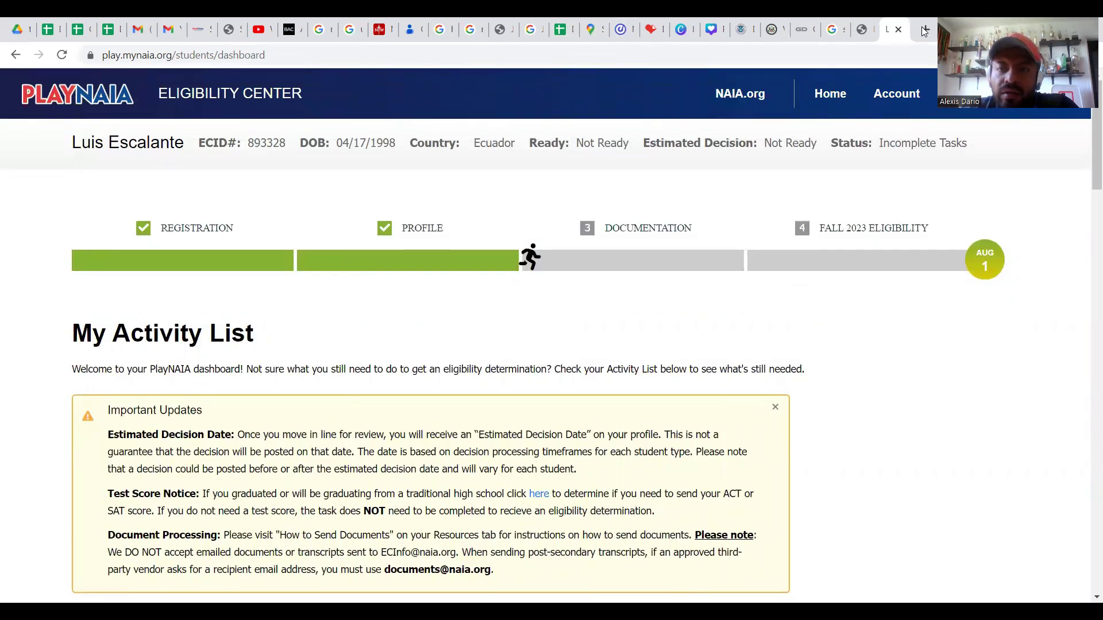
{"action": "scroll", "coordinate": [537, 244], "scroll_direction": "down", "scroll_amount": 4}
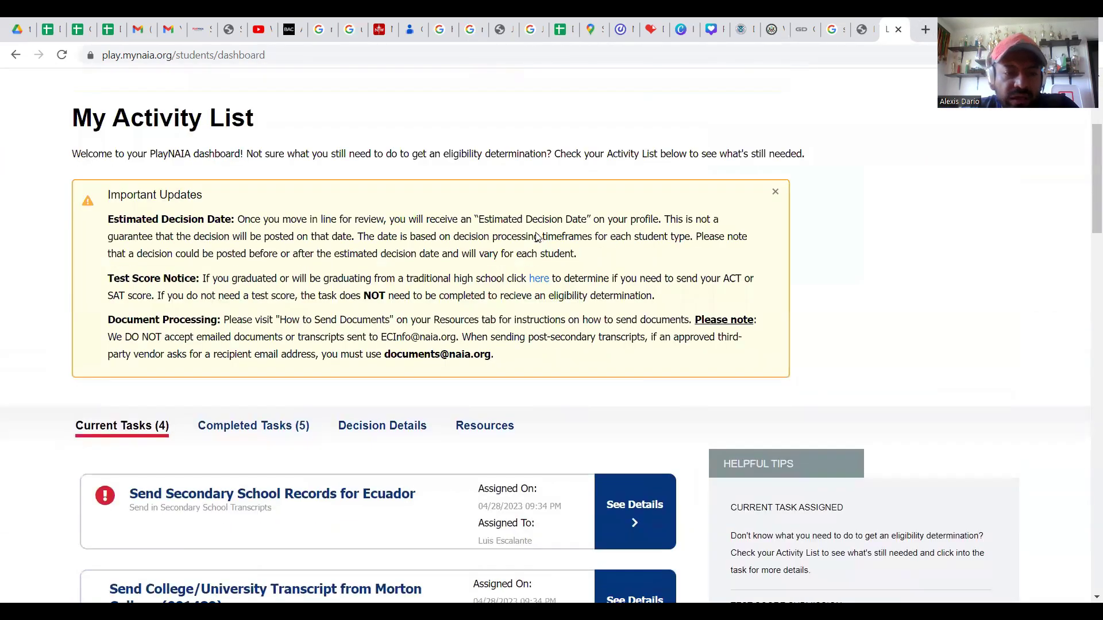
{"action": "scroll", "coordinate": [190, 400], "scroll_direction": "down", "scroll_amount": 5}
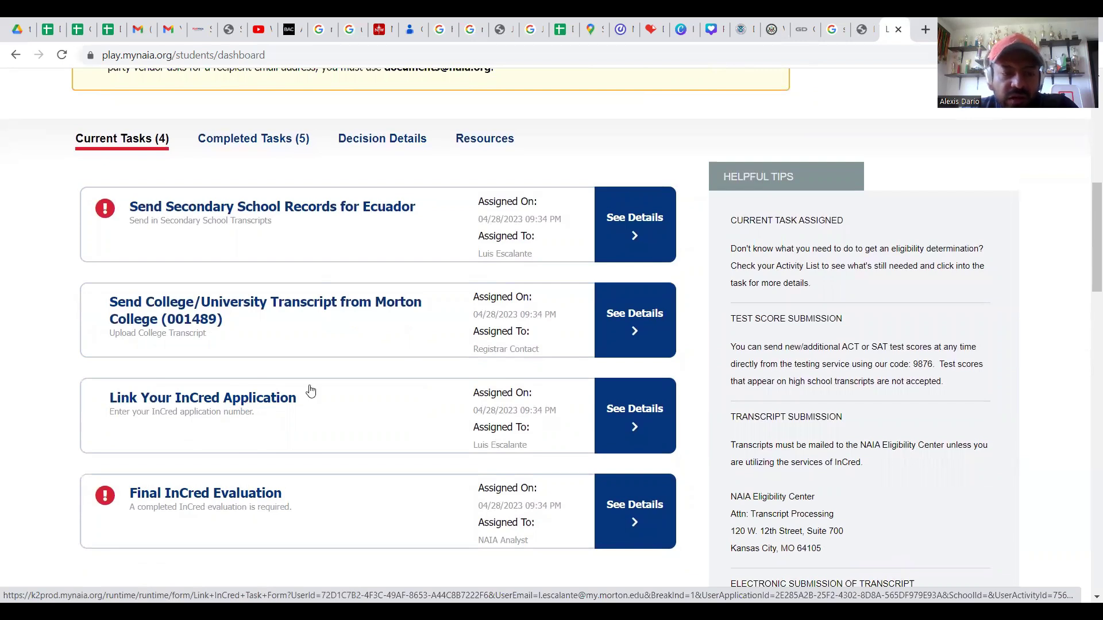
{"action": "left_click", "coordinate": [237, 407]}
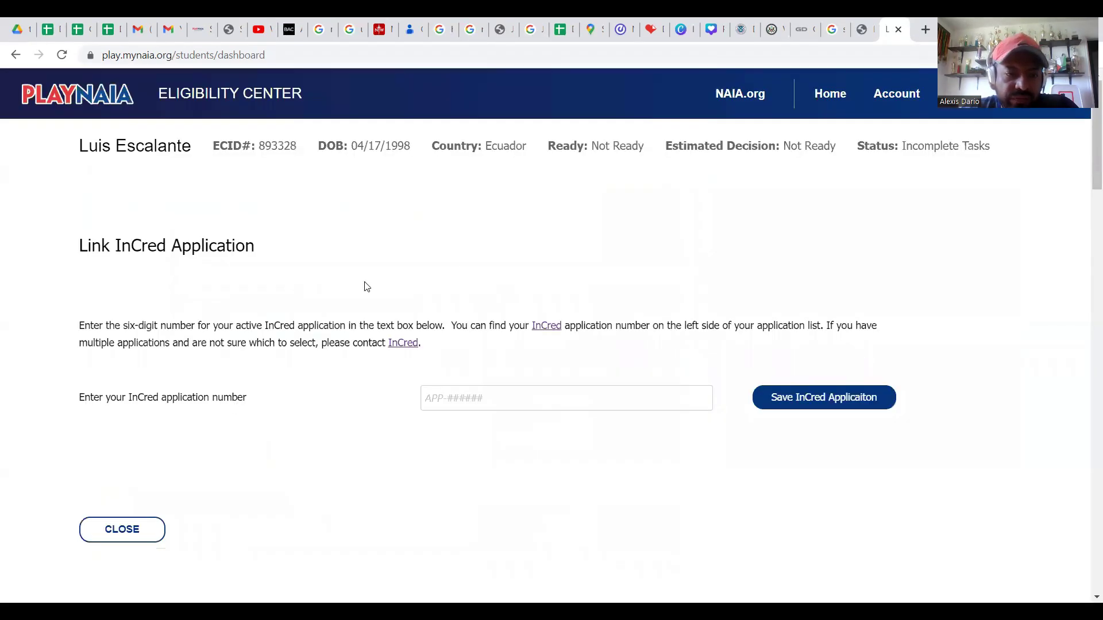
{"action": "scroll", "coordinate": [520, 240], "scroll_direction": "down", "scroll_amount": 1}
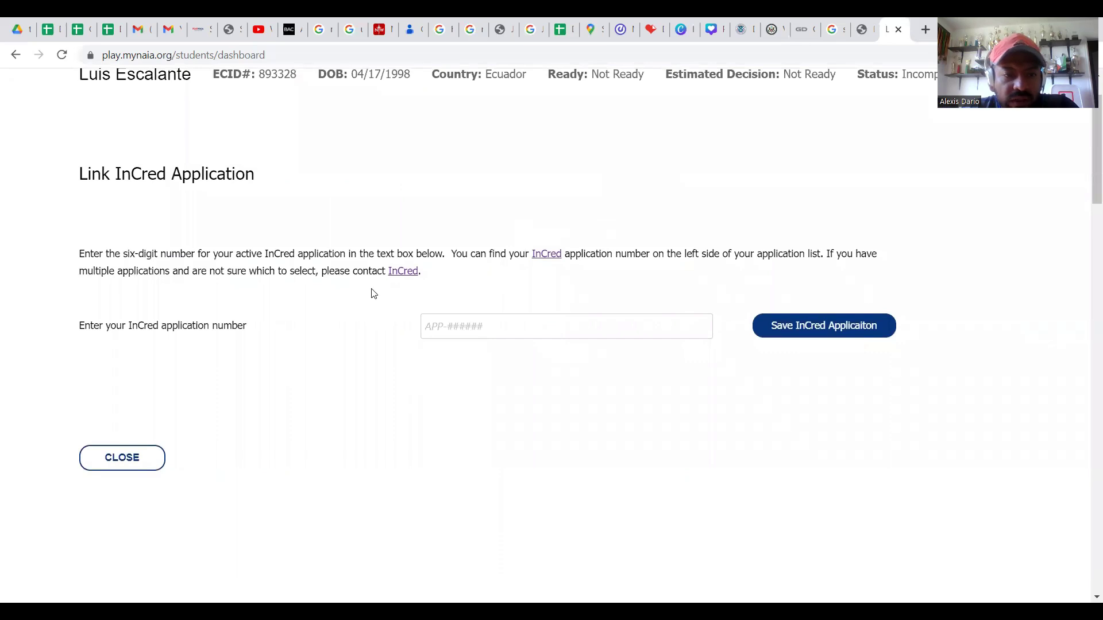
{"action": "left_click", "coordinate": [408, 278]}
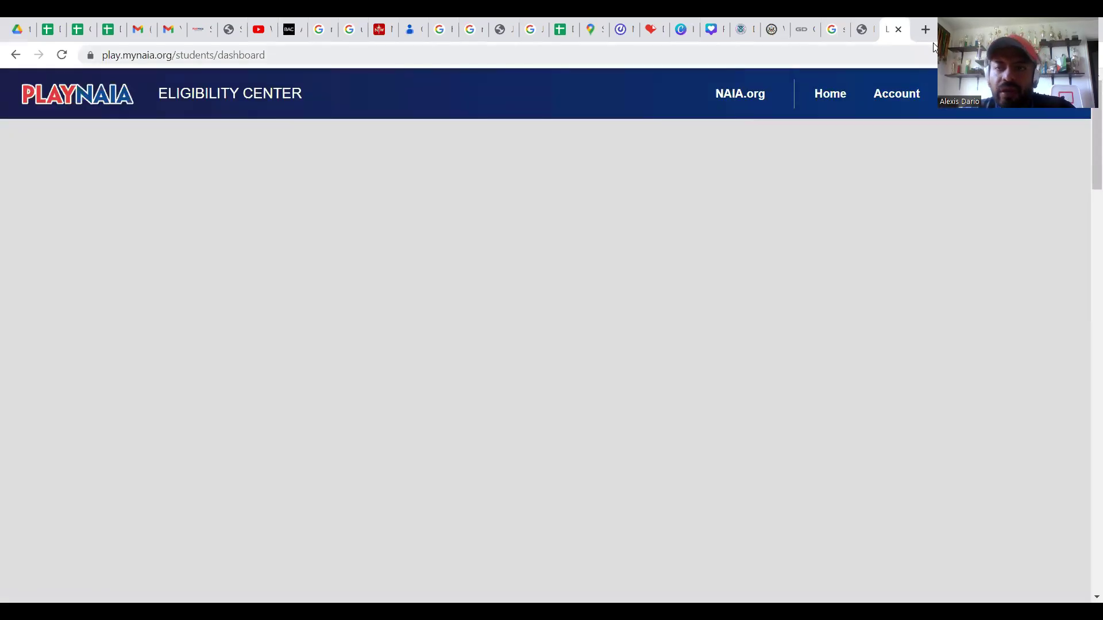
Search Google in a new tab for 'incred evaluations' and open the InCred website.
{"action": "left_click", "coordinate": [926, 31]}
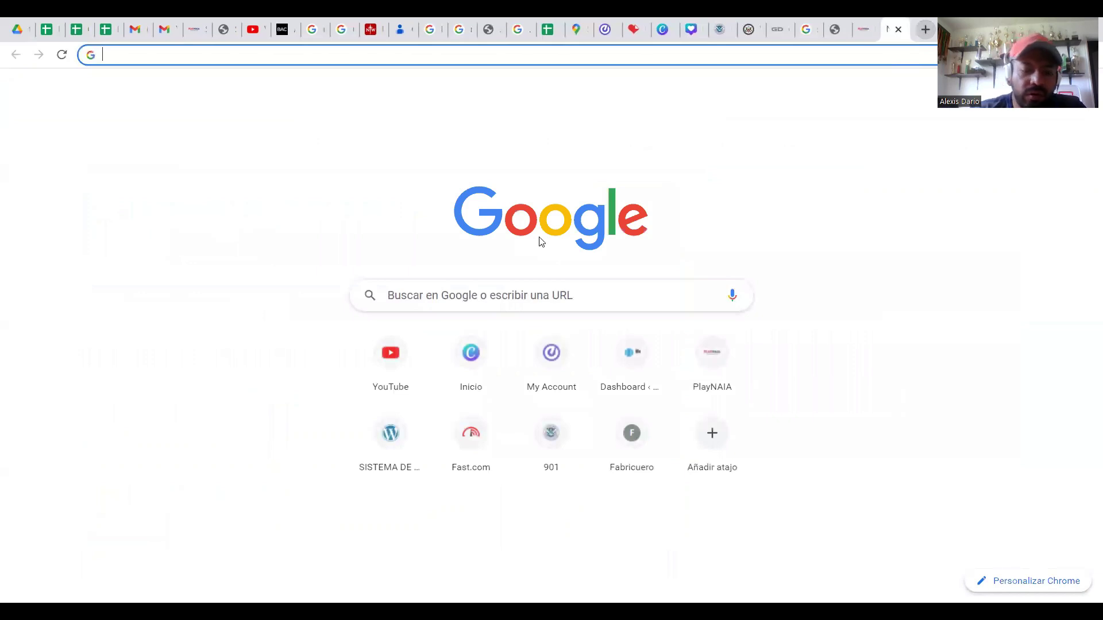
{"action": "type", "text": "incred"}
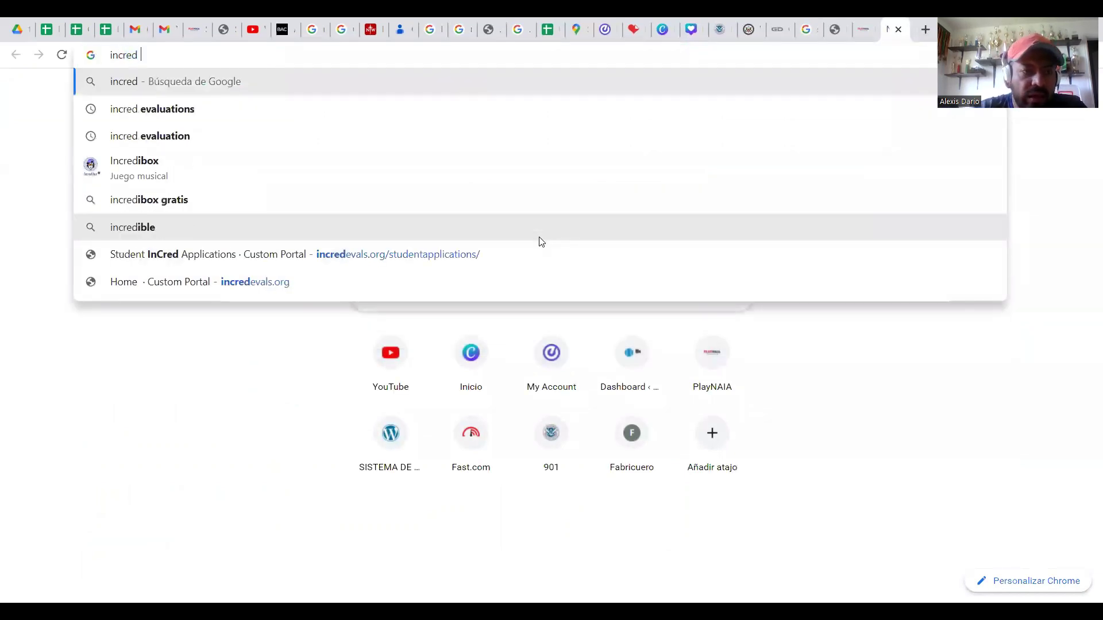
{"action": "key", "text": "Down"}
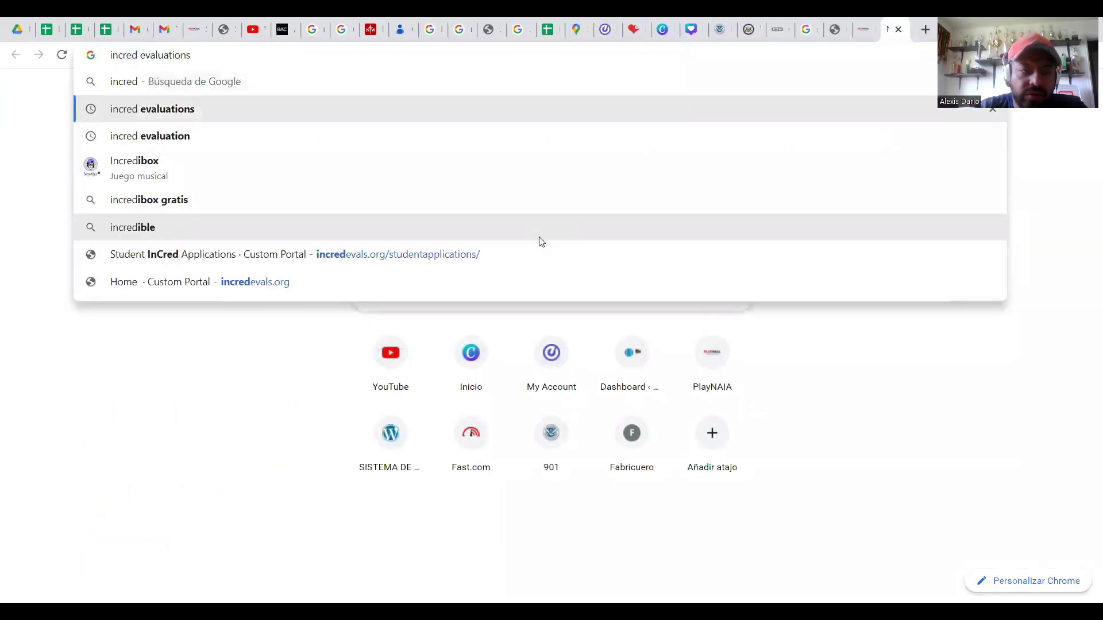
{"action": "key", "text": "Return"}
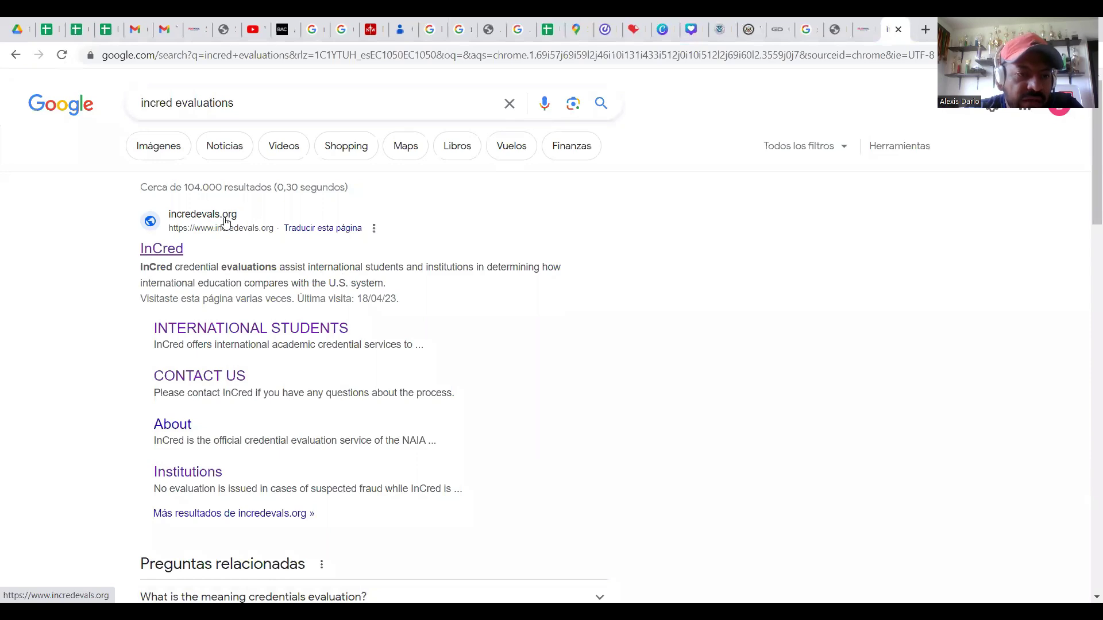
{"action": "left_click", "coordinate": [162, 252]}
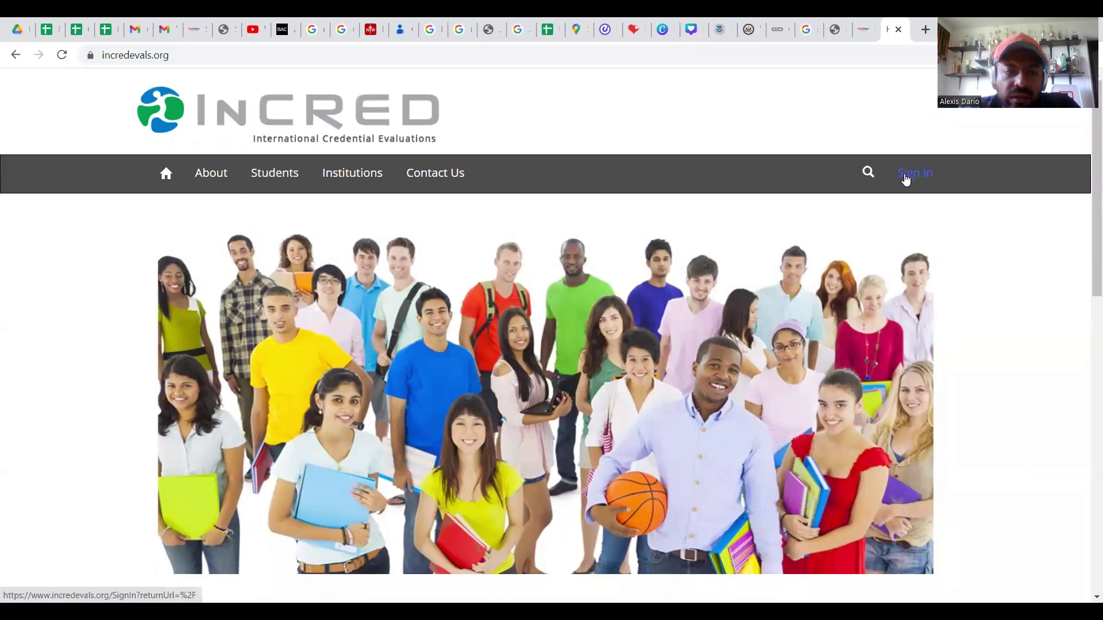
Open InCred's Register form and enter the account email address.
{"action": "left_click", "coordinate": [910, 175]}
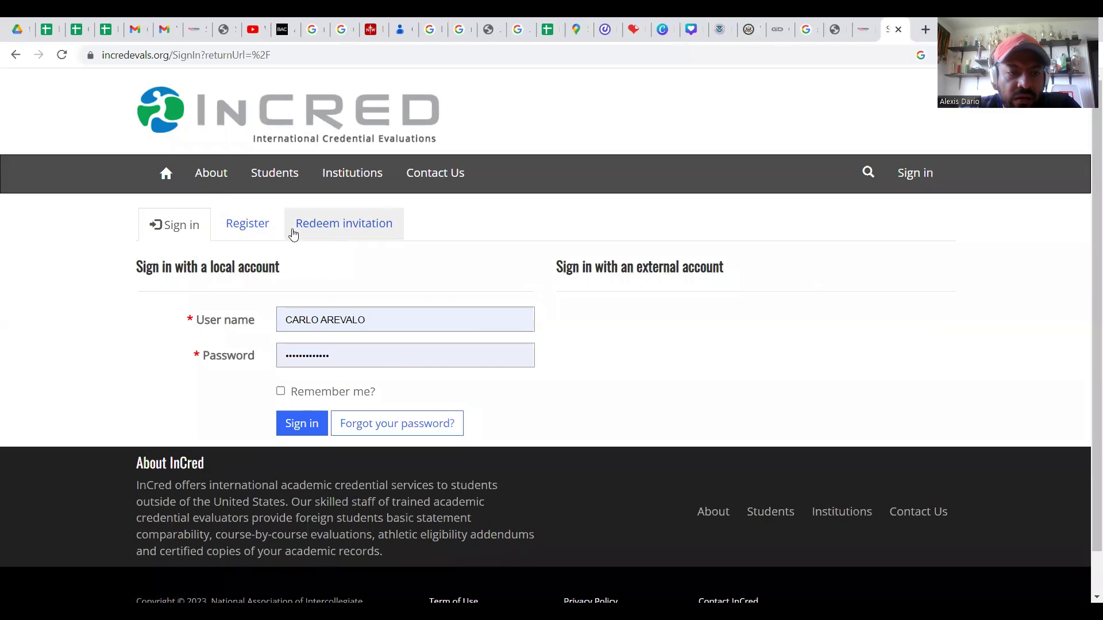
{"action": "left_click", "coordinate": [260, 228]}
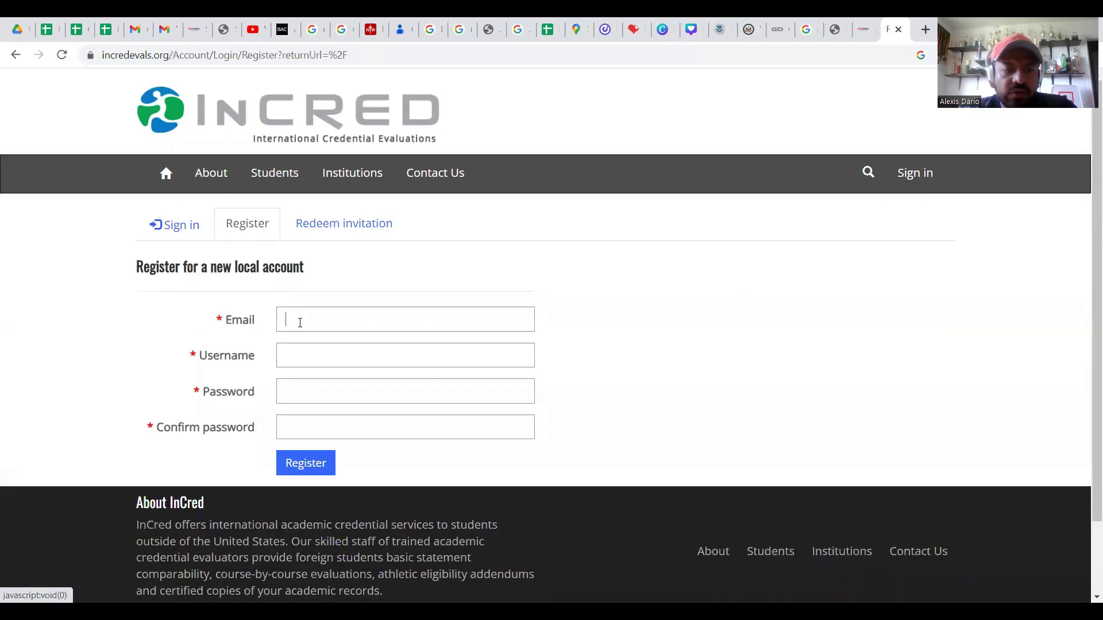
{"action": "left_click", "coordinate": [300, 323]}
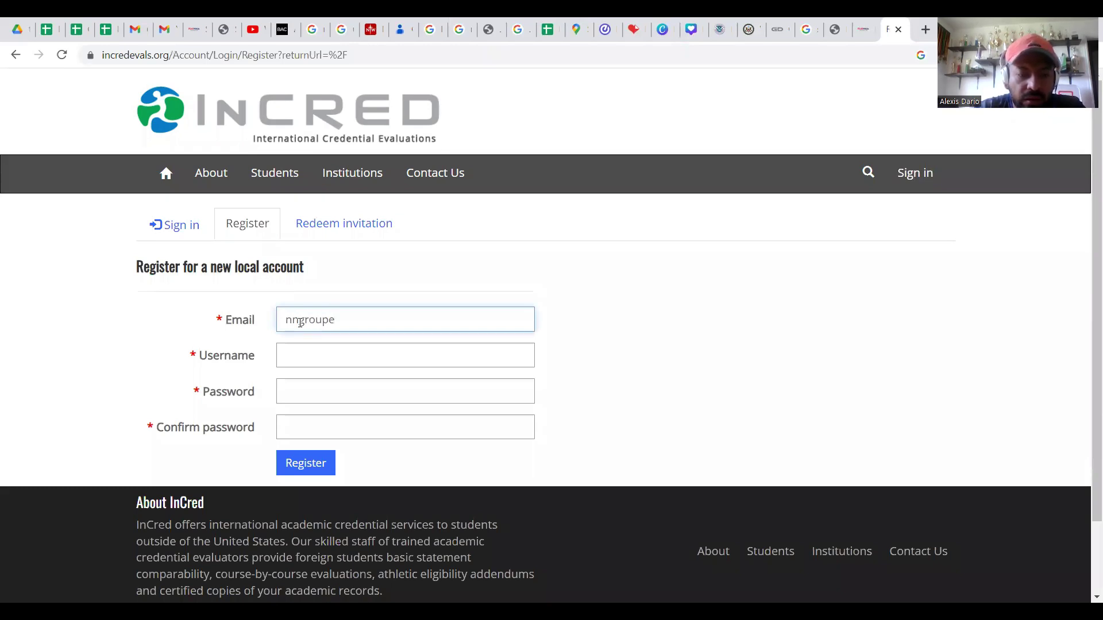
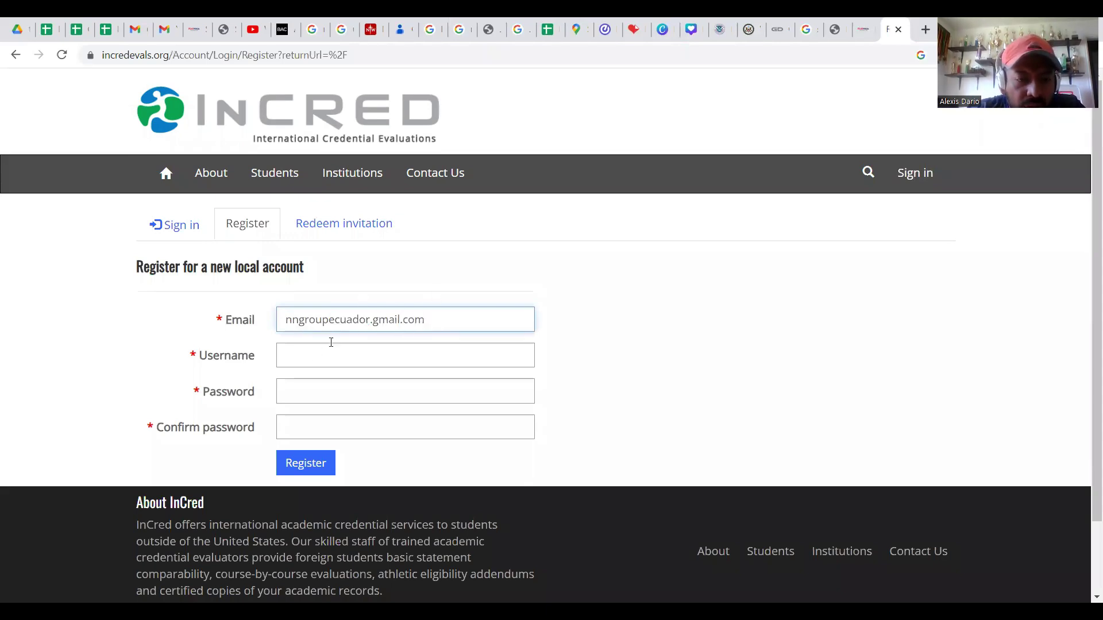
{"action": "type", "text": "@"}
{"action": "left_click", "coordinate": [362, 349]}
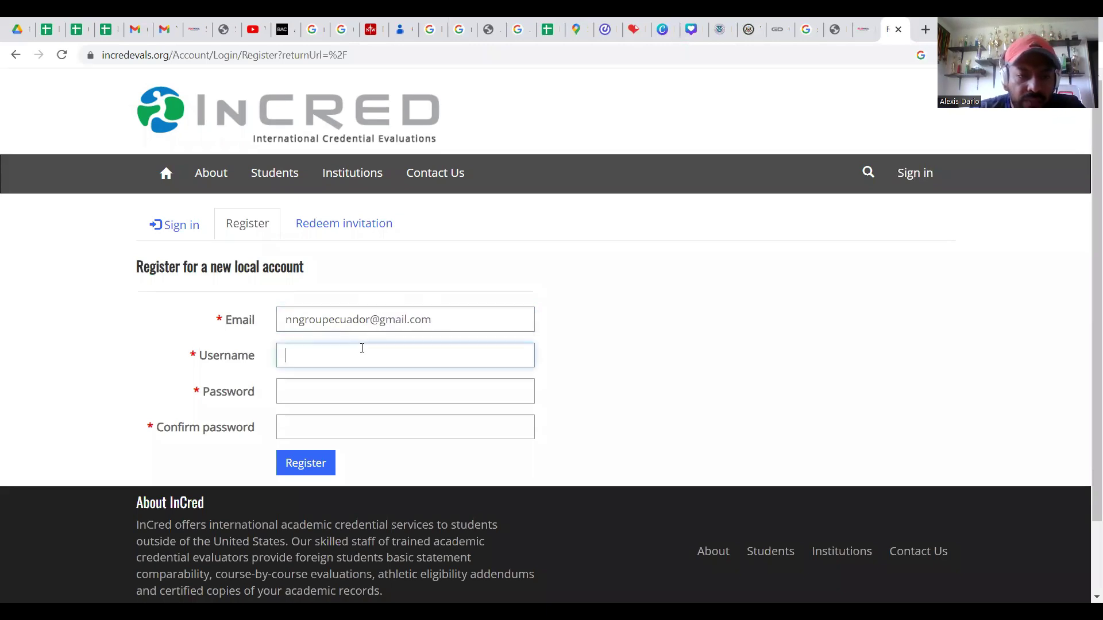
Enter the username, password and password confirmation, and submit the registration.
{"action": "type", "text": "becarios"}
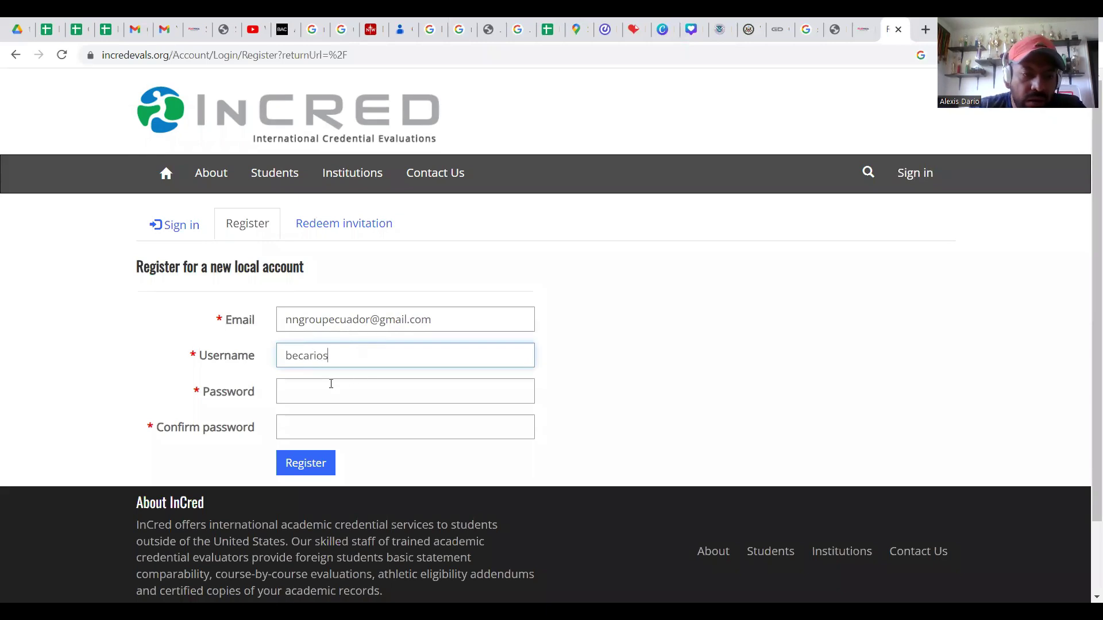
{"action": "left_click", "coordinate": [320, 386]}
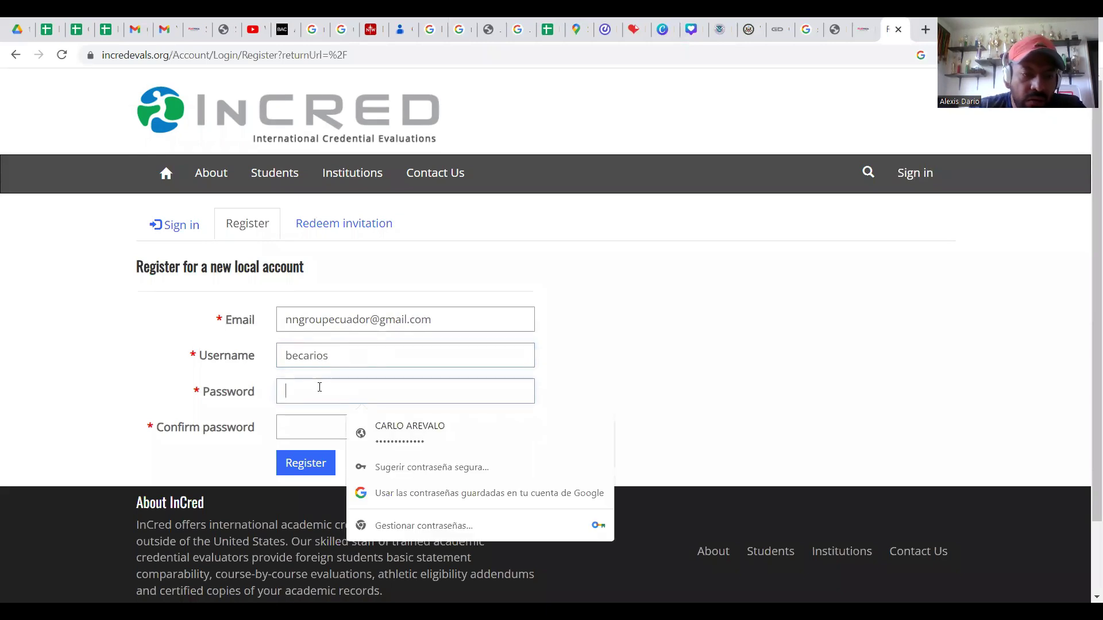
{"action": "type", "text": "b"}
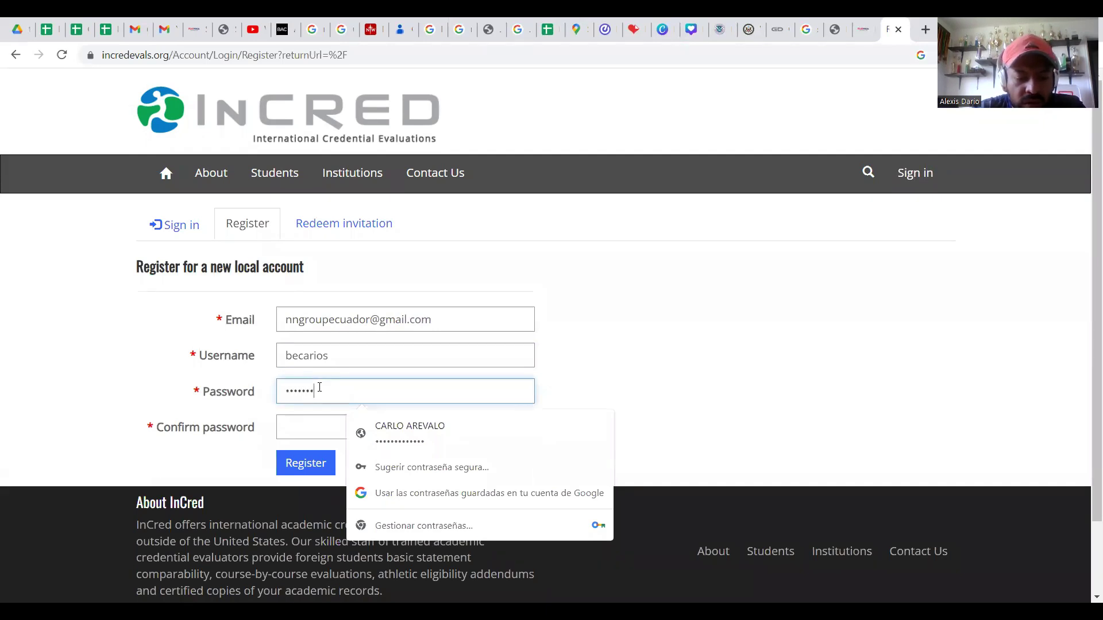
{"action": "left_click", "coordinate": [320, 434]}
{"action": "type", "text": "be"}
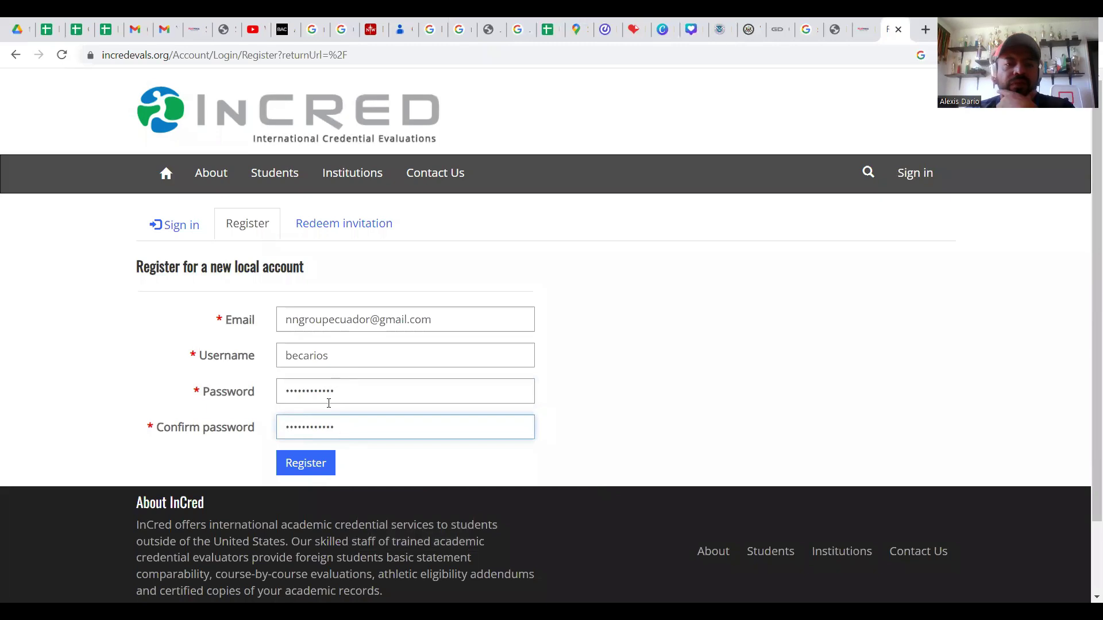
{"action": "left_click", "coordinate": [311, 464]}
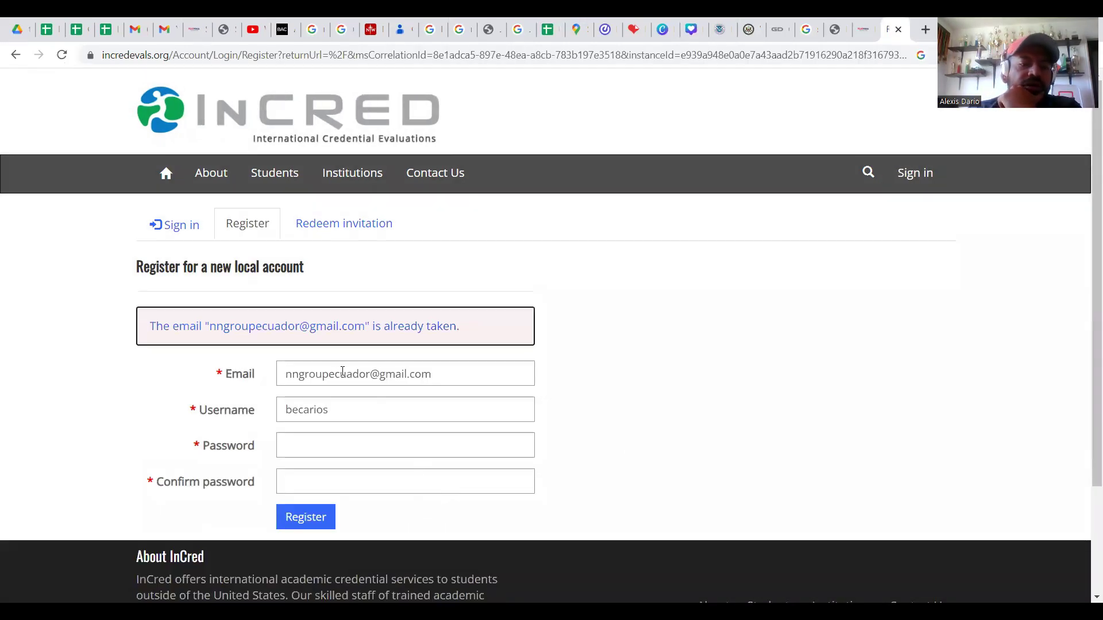
Replace the rejected email with a different address, re-enter both passwords, and resubmit.
{"action": "left_click_drag", "start_coordinate": [438, 374], "coordinate": [277, 372]}
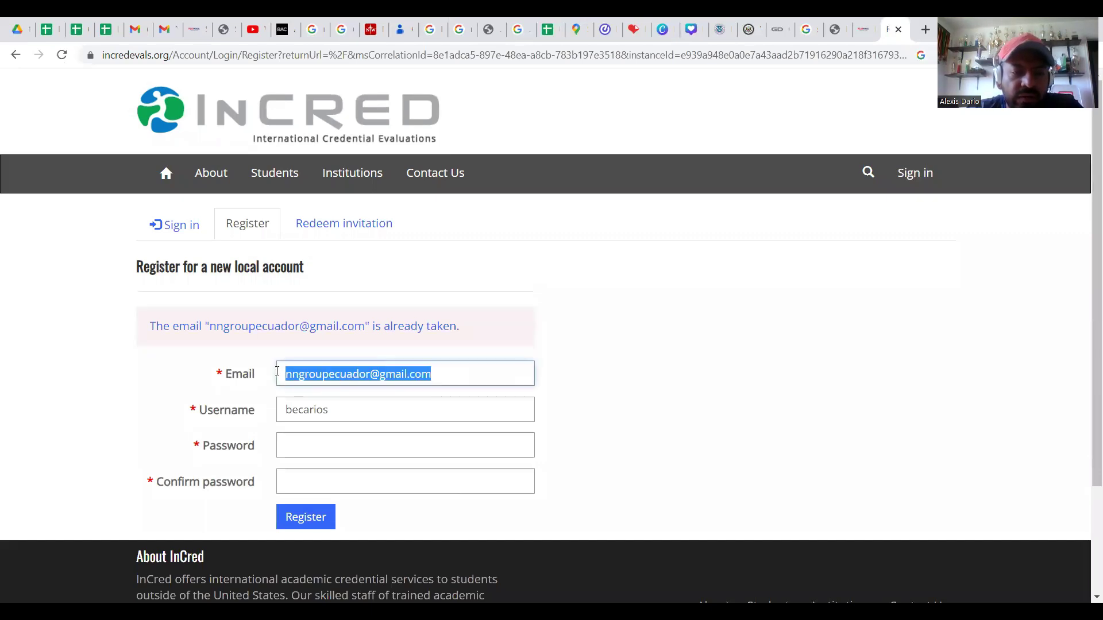
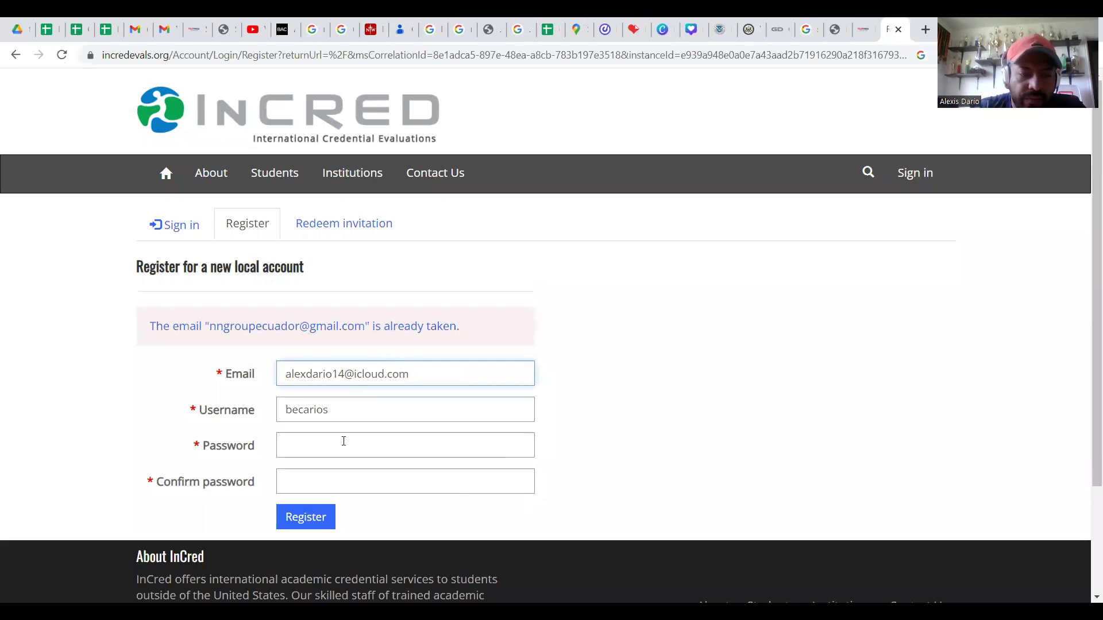
{"action": "left_click", "coordinate": [343, 442]}
{"action": "type", "text": "***"}
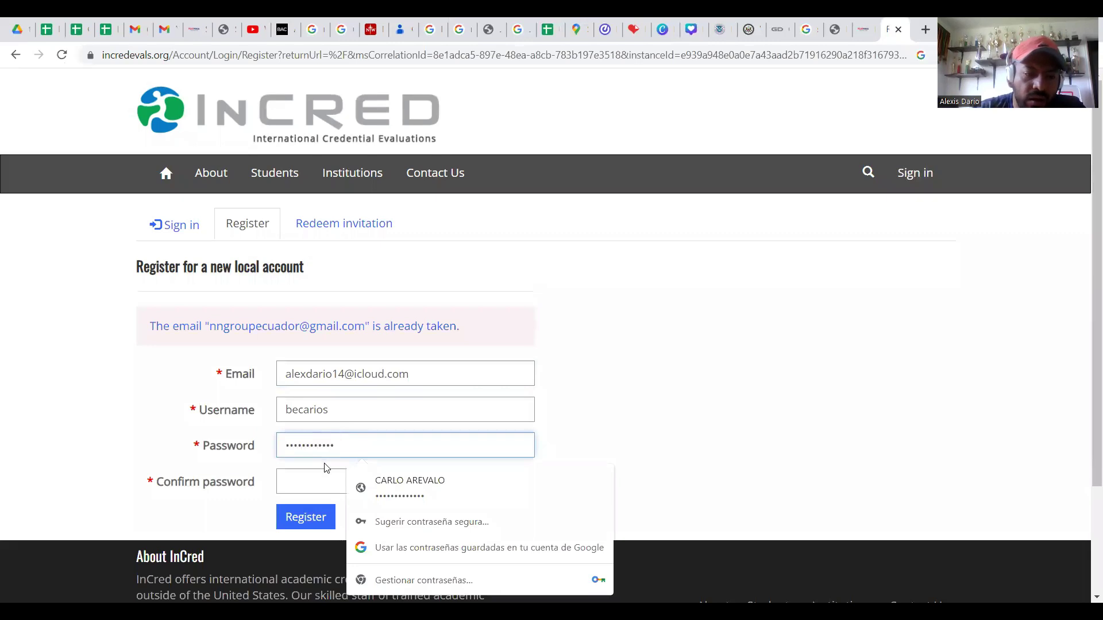
{"action": "left_click", "coordinate": [313, 481]}
{"action": "type", "text": "************"}
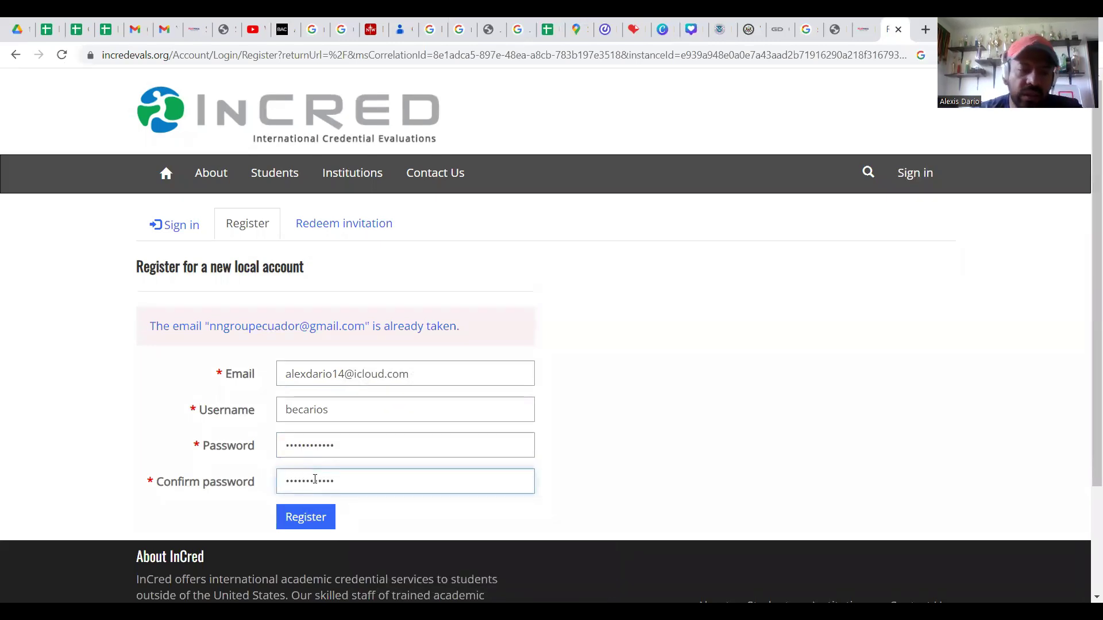
{"action": "left_click", "coordinate": [307, 520]}
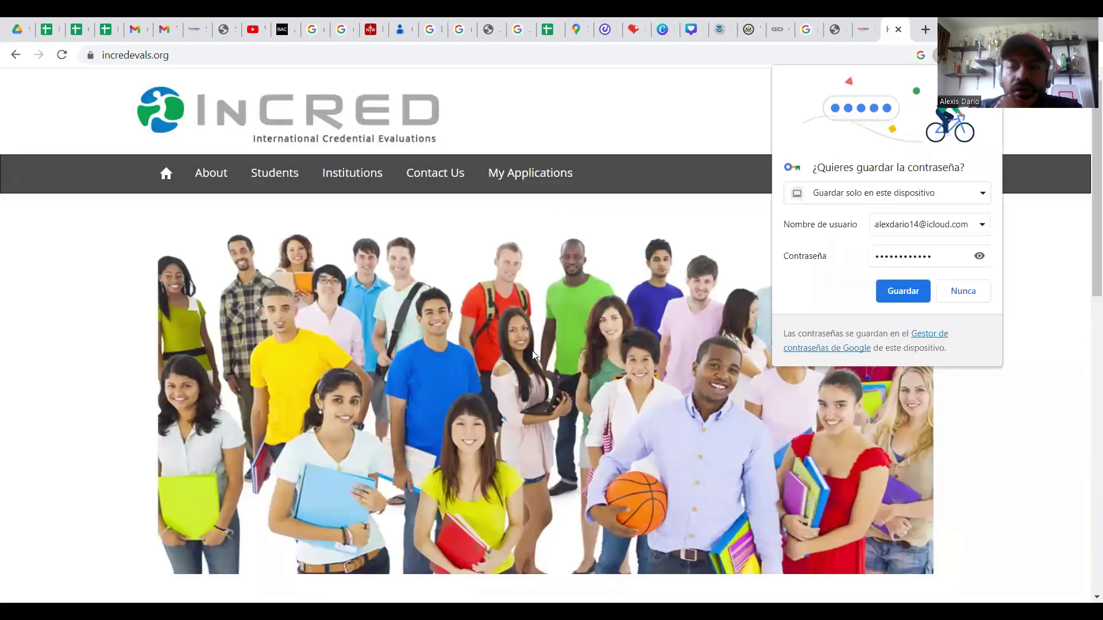
Save the login in Chrome and go to the account's Profile page.
{"action": "left_click", "coordinate": [915, 295]}
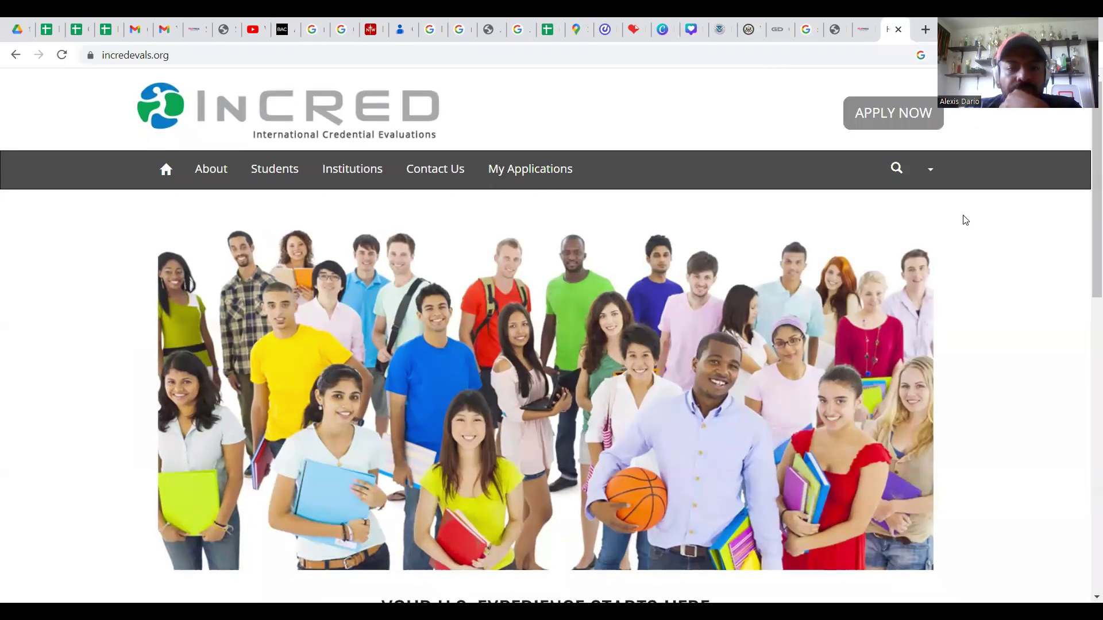
{"action": "scroll", "coordinate": [965, 220], "scroll_direction": "down", "scroll_amount": 7}
{"action": "scroll", "coordinate": [964, 216], "scroll_direction": "up", "scroll_amount": 8}
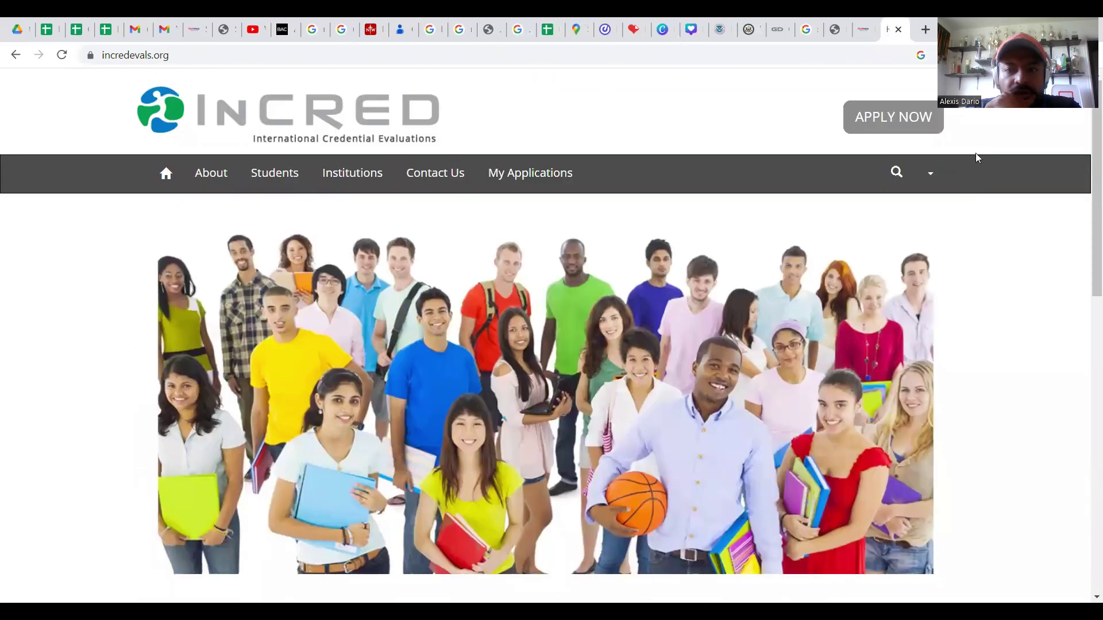
{"action": "left_click", "coordinate": [930, 174]}
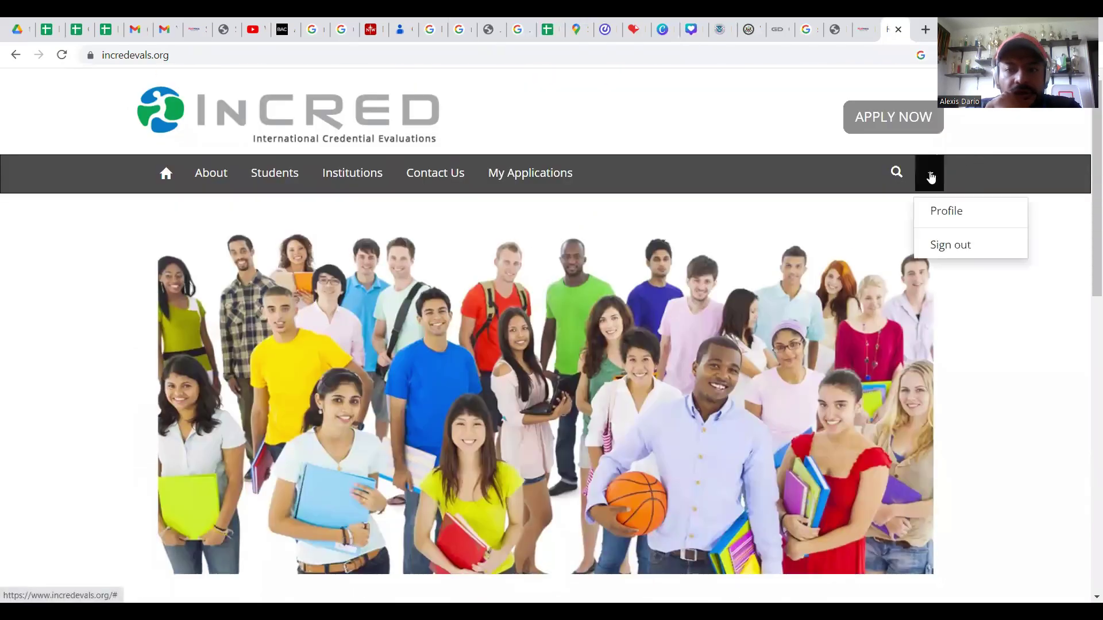
{"action": "left_click", "coordinate": [938, 208]}
Reload the Profile page from the account menu and begin entering the first name.
{"action": "scroll", "coordinate": [413, 233], "scroll_direction": "down", "scroll_amount": 3}
{"action": "scroll", "coordinate": [412, 230], "scroll_direction": "down", "scroll_amount": 1}
{"action": "scroll", "coordinate": [419, 214], "scroll_direction": "up", "scroll_amount": 4}
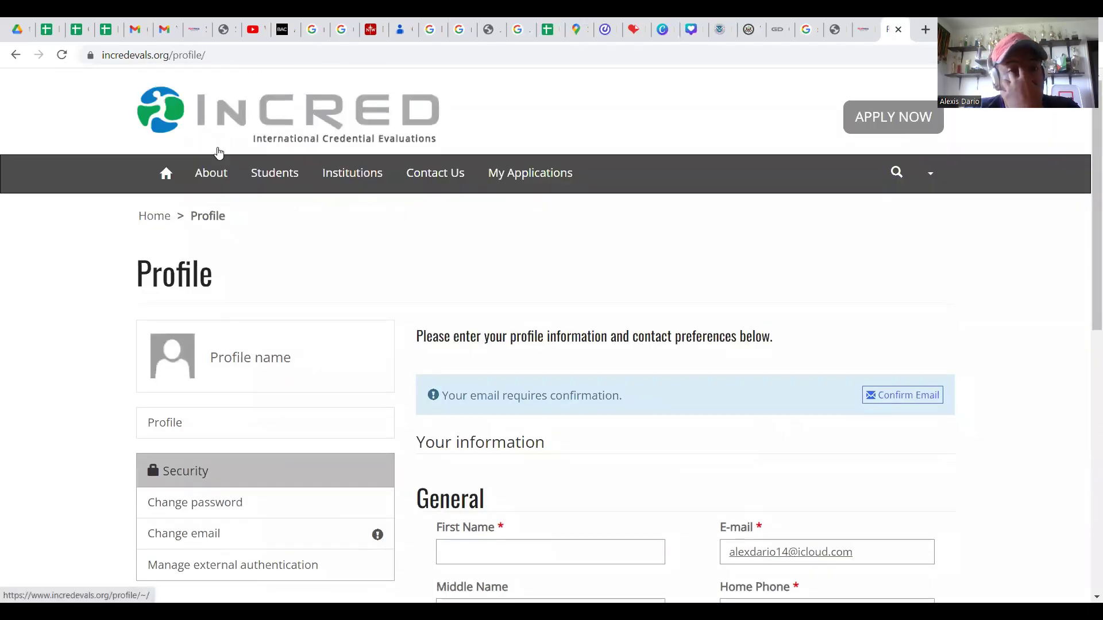
{"action": "scroll", "coordinate": [832, 180], "scroll_direction": "down", "scroll_amount": 2}
{"action": "scroll", "coordinate": [842, 174], "scroll_direction": "up", "scroll_amount": 2}
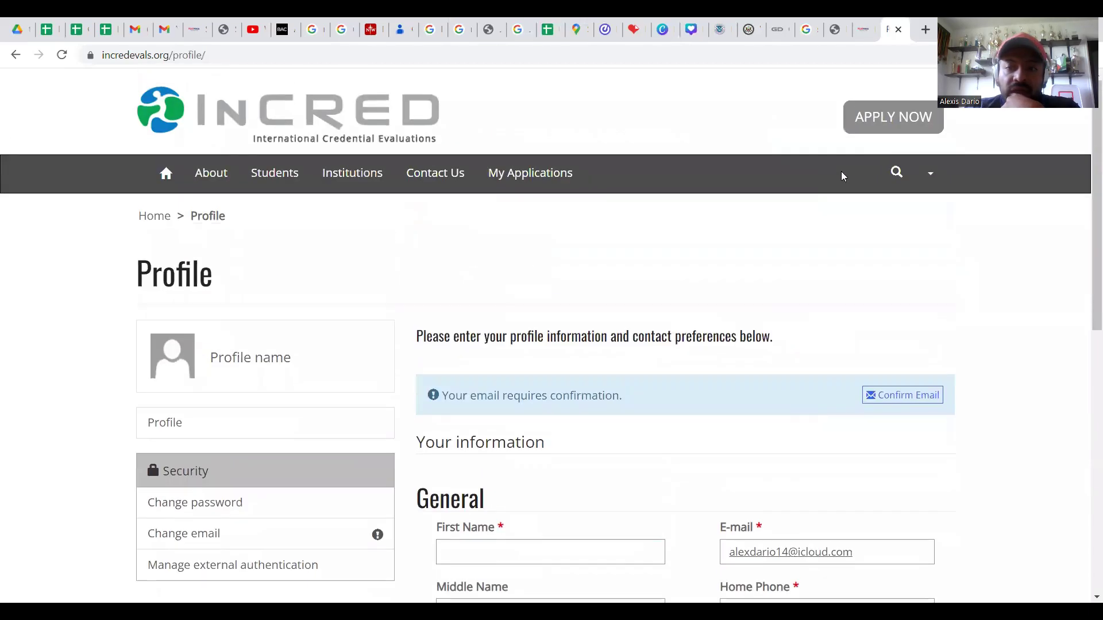
{"action": "left_click", "coordinate": [925, 173]}
{"action": "left_click", "coordinate": [948, 208]}
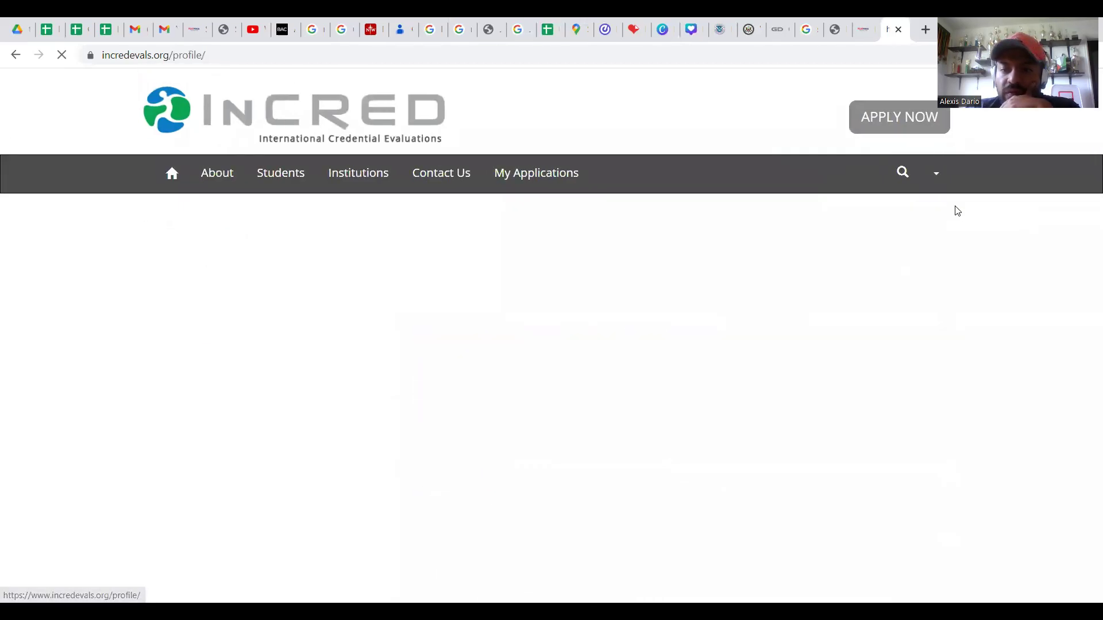
{"action": "scroll", "coordinate": [729, 249], "scroll_direction": "down", "scroll_amount": 2}
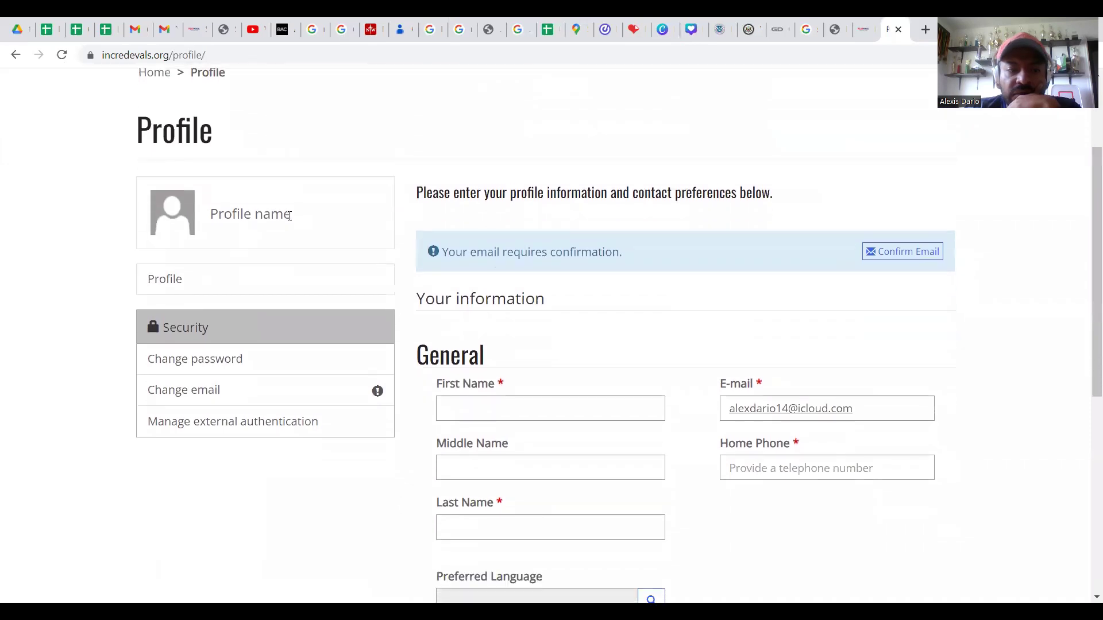
{"action": "scroll", "coordinate": [609, 221], "scroll_direction": "down", "scroll_amount": 1}
{"action": "left_click", "coordinate": [482, 337]}
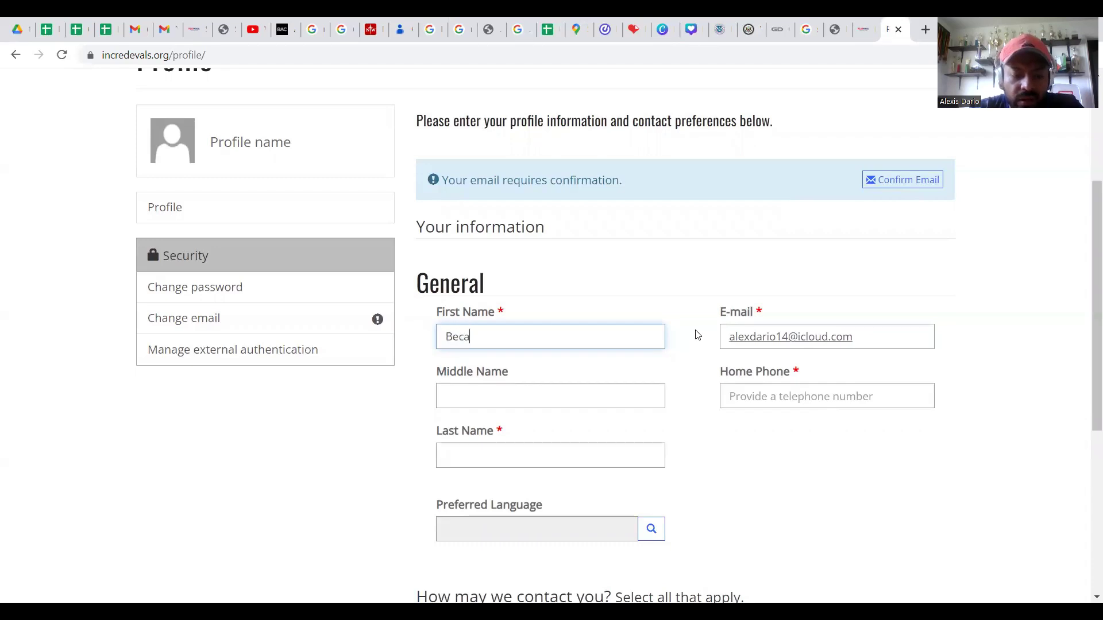
Enter the last name and search Preferred Language for 'englis' without choosing one.
{"action": "key", "text": "Tab"}
{"action": "type", "text": "Int"}
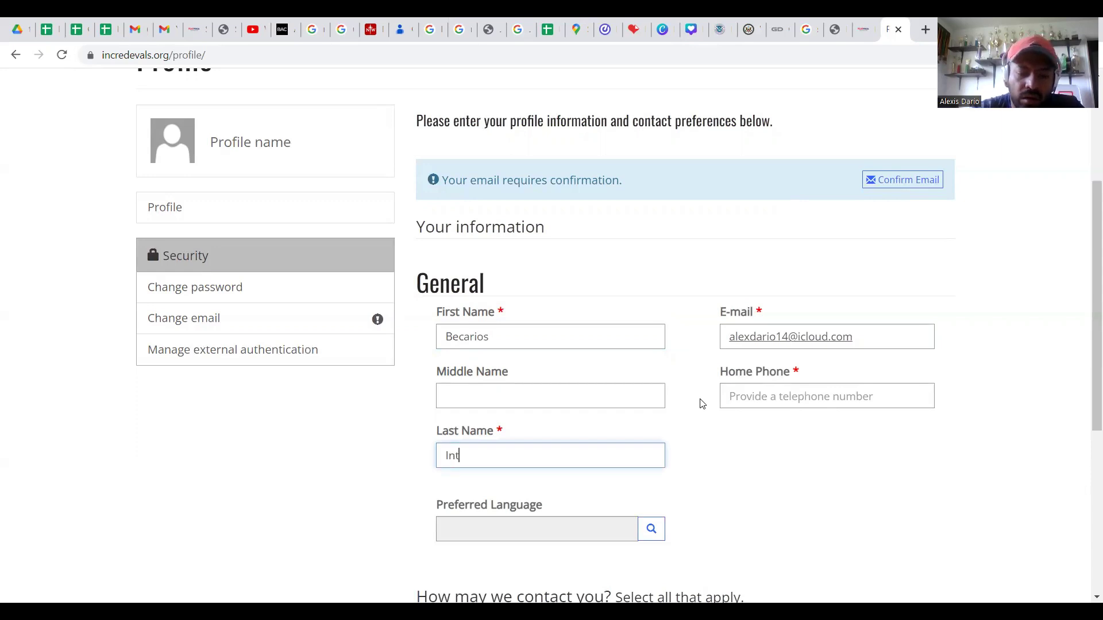
{"action": "type", "text": "ernational"}
{"action": "scroll", "coordinate": [594, 282], "scroll_direction": "down", "scroll_amount": 3}
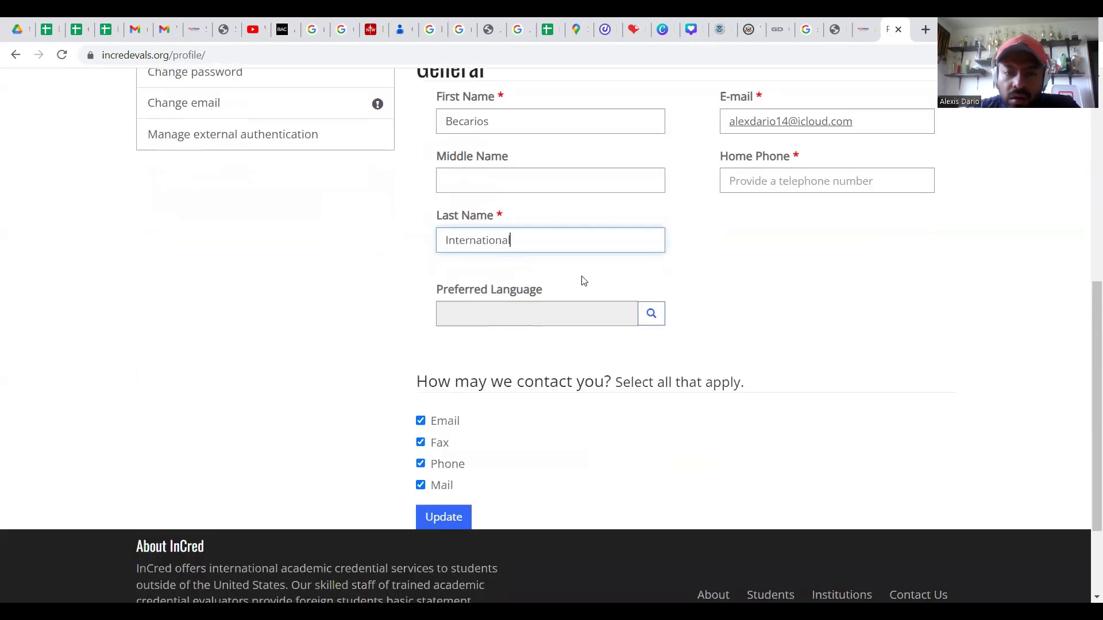
{"action": "left_click", "coordinate": [549, 316]}
{"action": "left_click", "coordinate": [650, 315]}
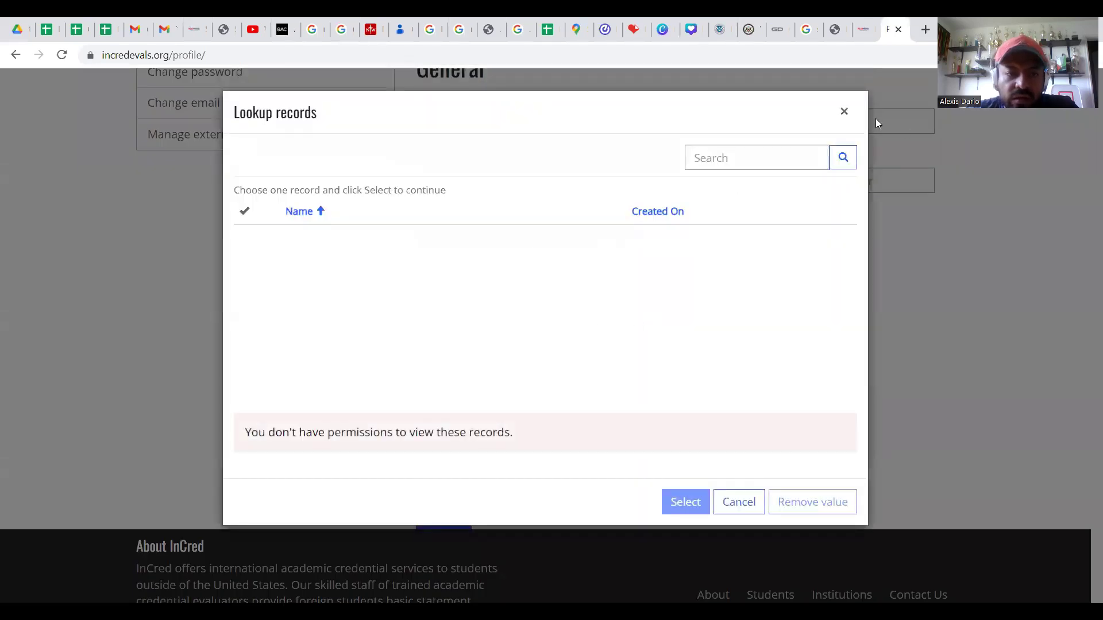
{"action": "left_click", "coordinate": [721, 158]}
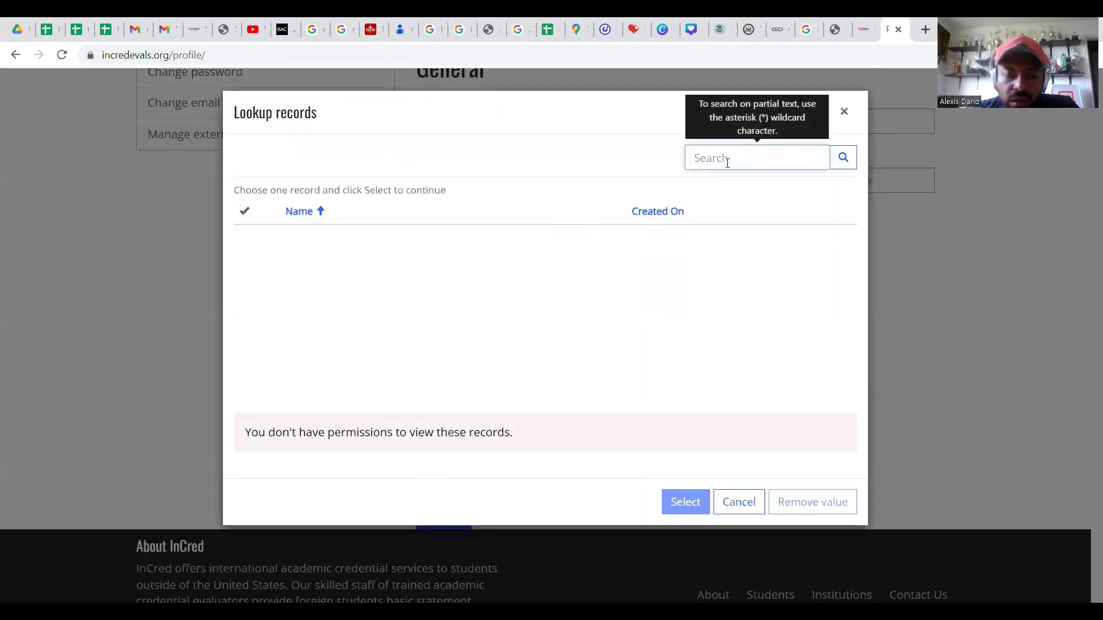
{"action": "type", "text": "english"}
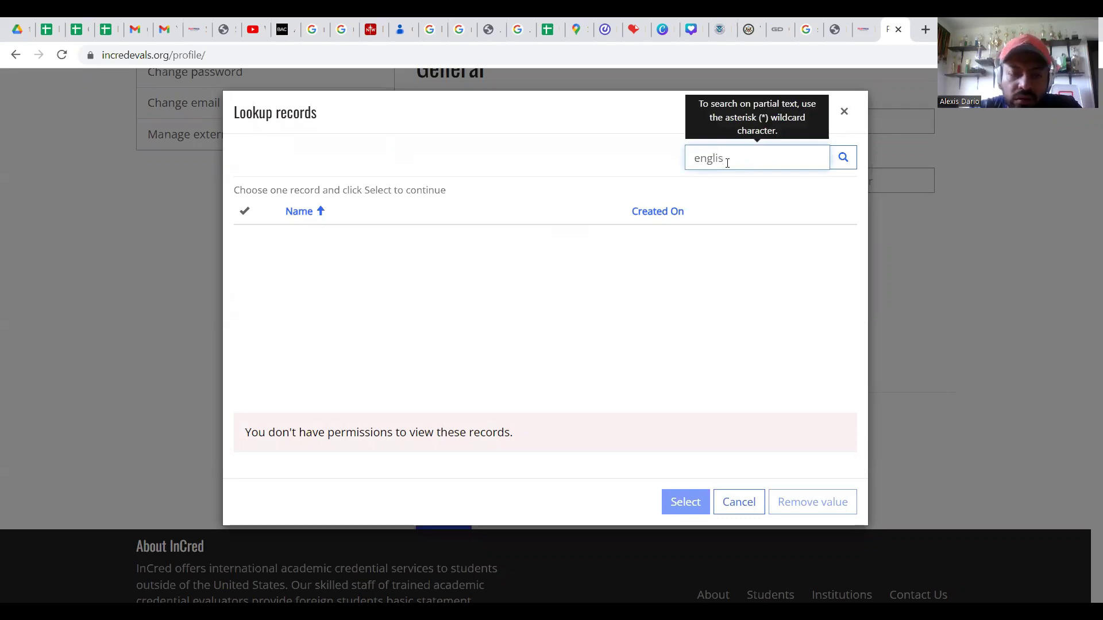
{"action": "left_click", "coordinate": [846, 108]}
Uncheck the Fax and Mail contact methods, leaving Email, and submit the profile.
{"action": "scroll", "coordinate": [737, 288], "scroll_direction": "down", "scroll_amount": 2}
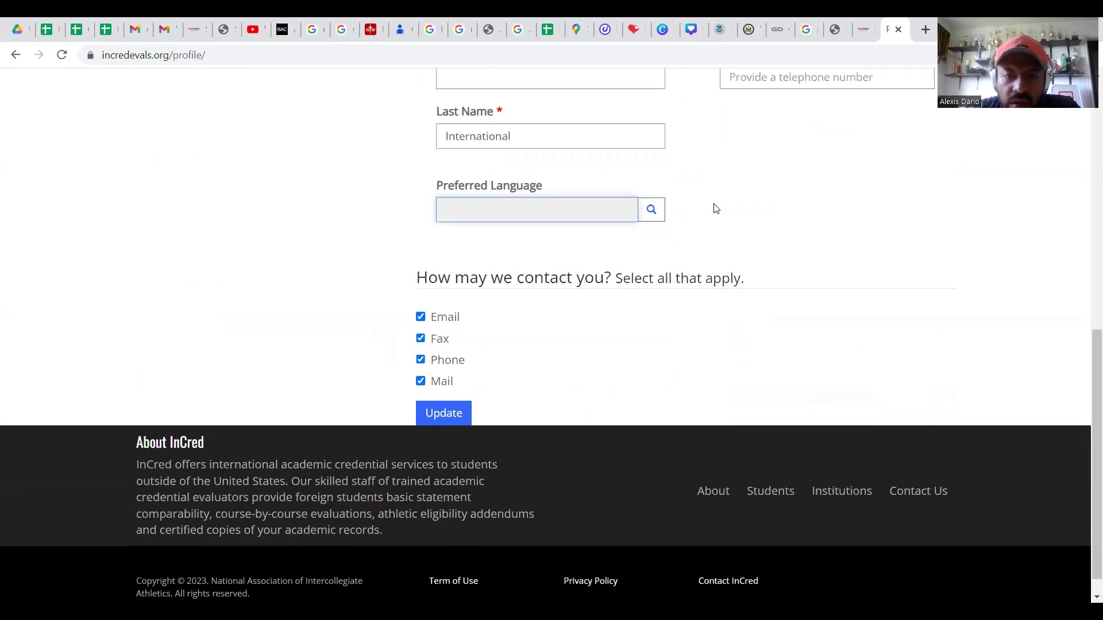
{"action": "scroll", "coordinate": [716, 208], "scroll_direction": "up", "scroll_amount": 2}
{"action": "scroll", "coordinate": [689, 295], "scroll_direction": "down", "scroll_amount": 1}
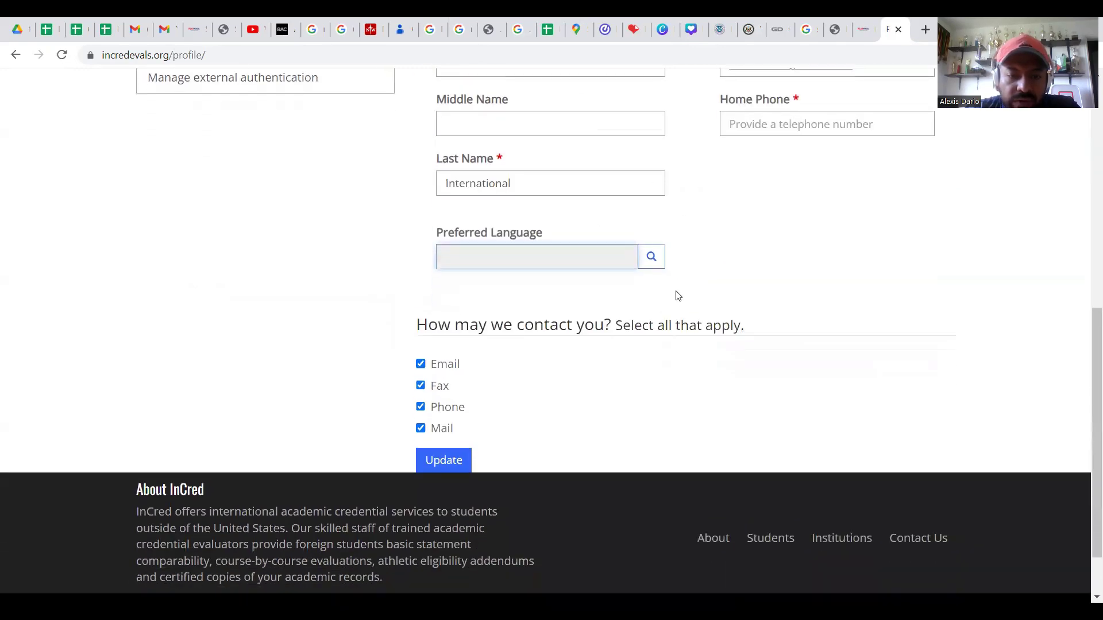
{"action": "left_click", "coordinate": [421, 386]}
{"action": "left_click", "coordinate": [420, 428]}
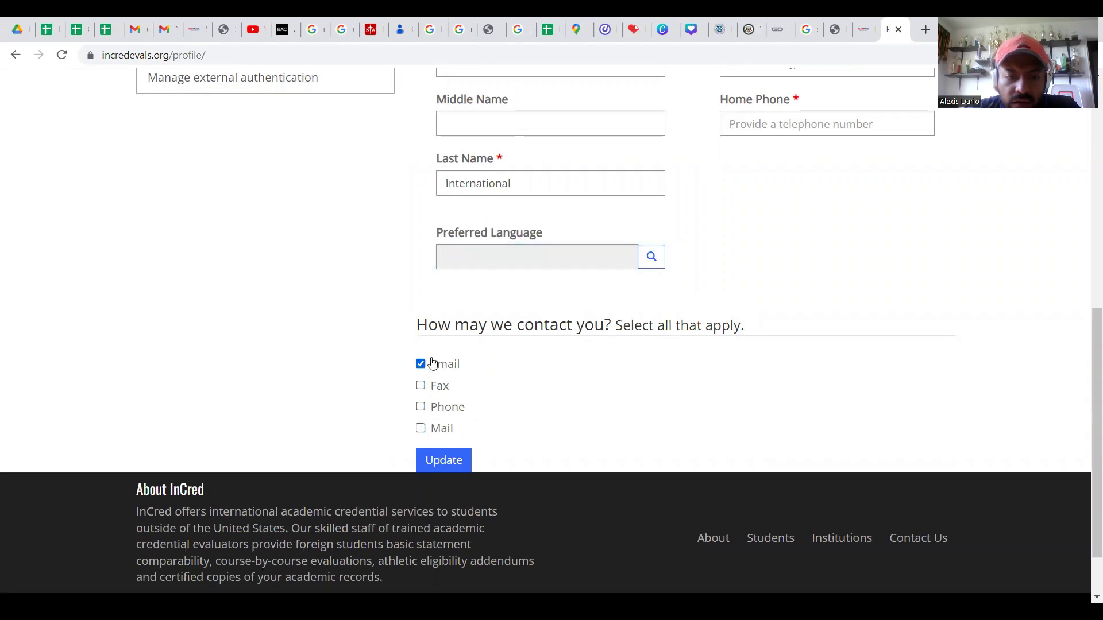
{"action": "key", "text": "Return"}
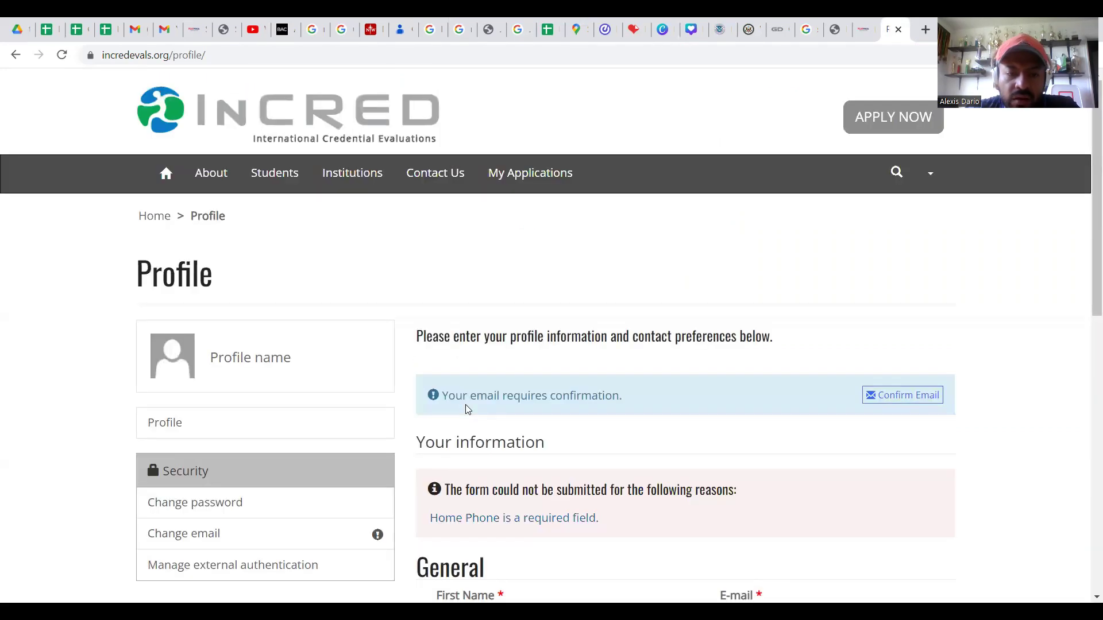
{"action": "scroll", "coordinate": [314, 313], "scroll_direction": "down", "scroll_amount": 2}
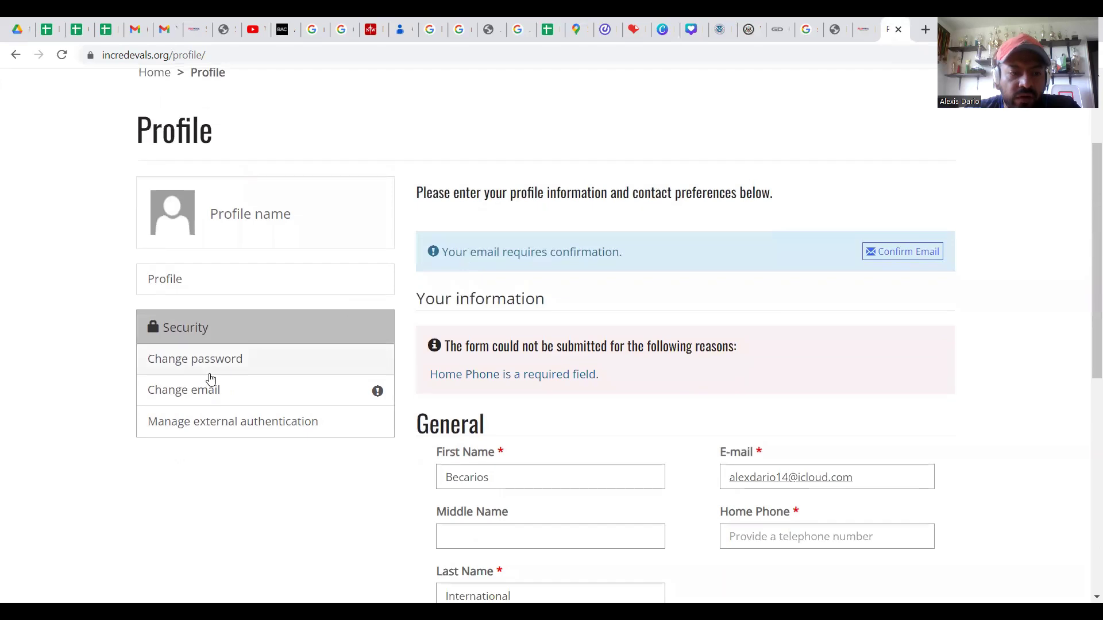
{"action": "scroll", "coordinate": [623, 227], "scroll_direction": "up", "scroll_amount": 3}
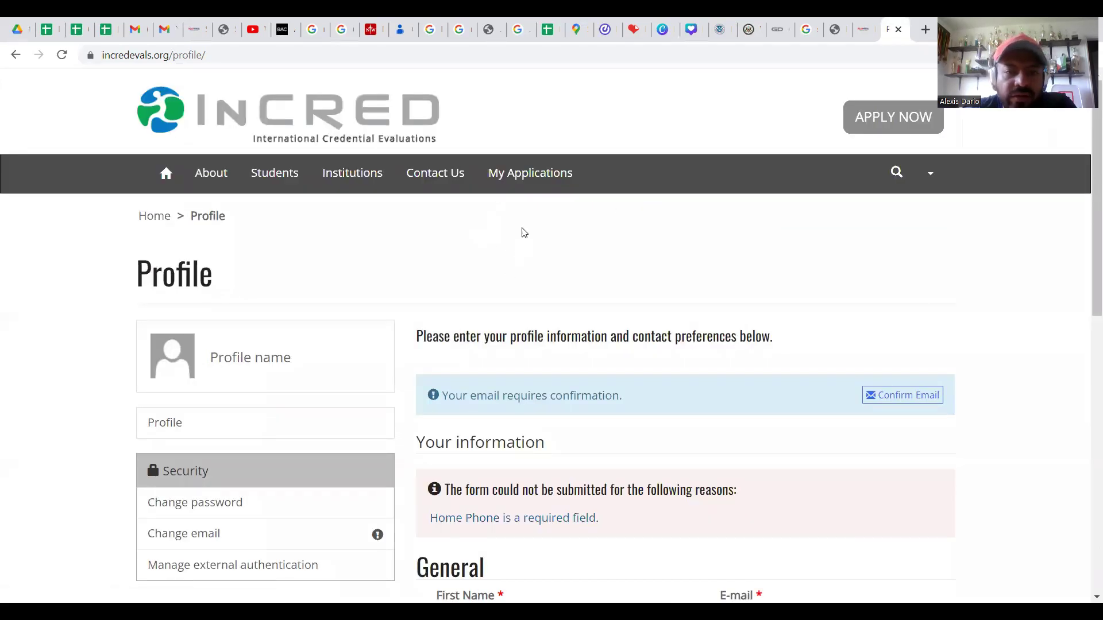
Start a new InCred application and enter the student's legal first and last names.
{"action": "left_click", "coordinate": [534, 179]}
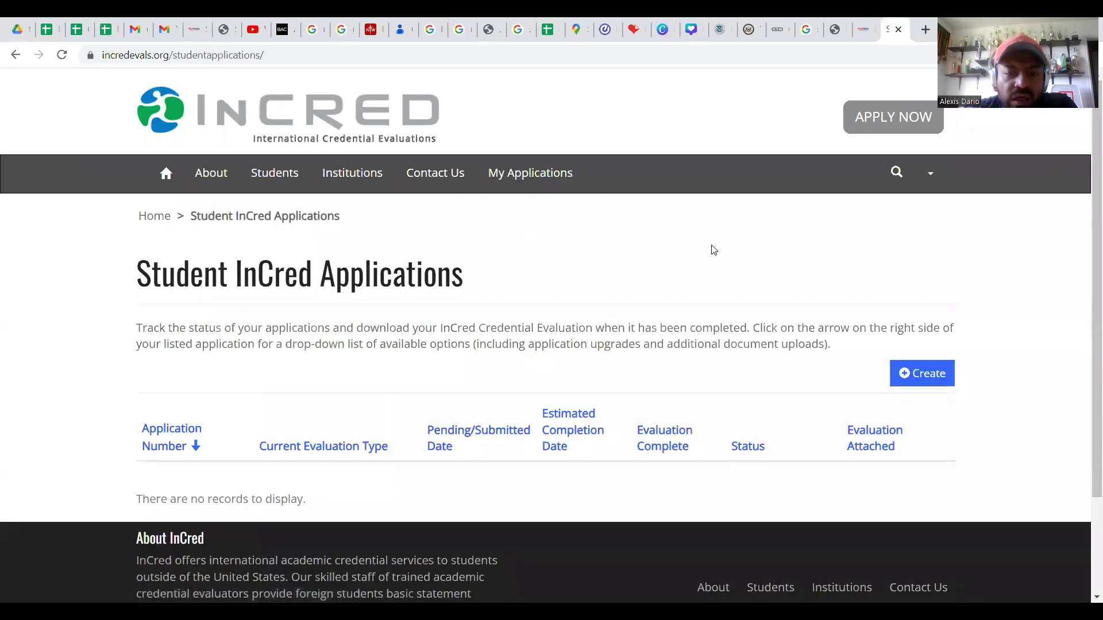
{"action": "scroll", "coordinate": [714, 248], "scroll_direction": "down", "scroll_amount": 1}
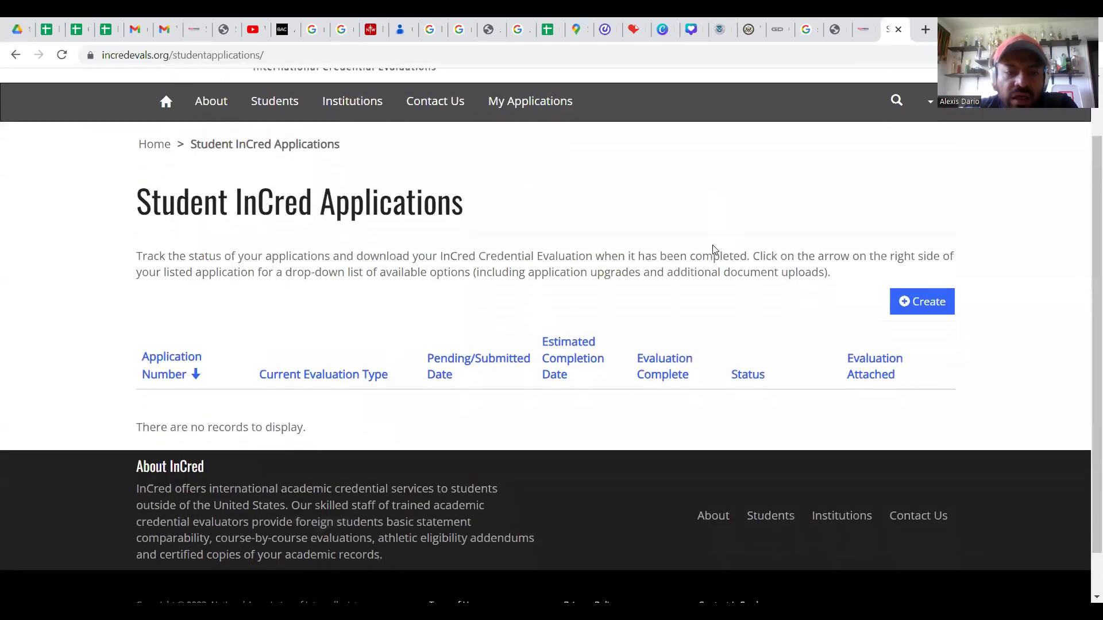
{"action": "left_click", "coordinate": [922, 307]}
{"action": "scroll", "coordinate": [376, 330], "scroll_direction": "down", "scroll_amount": 3}
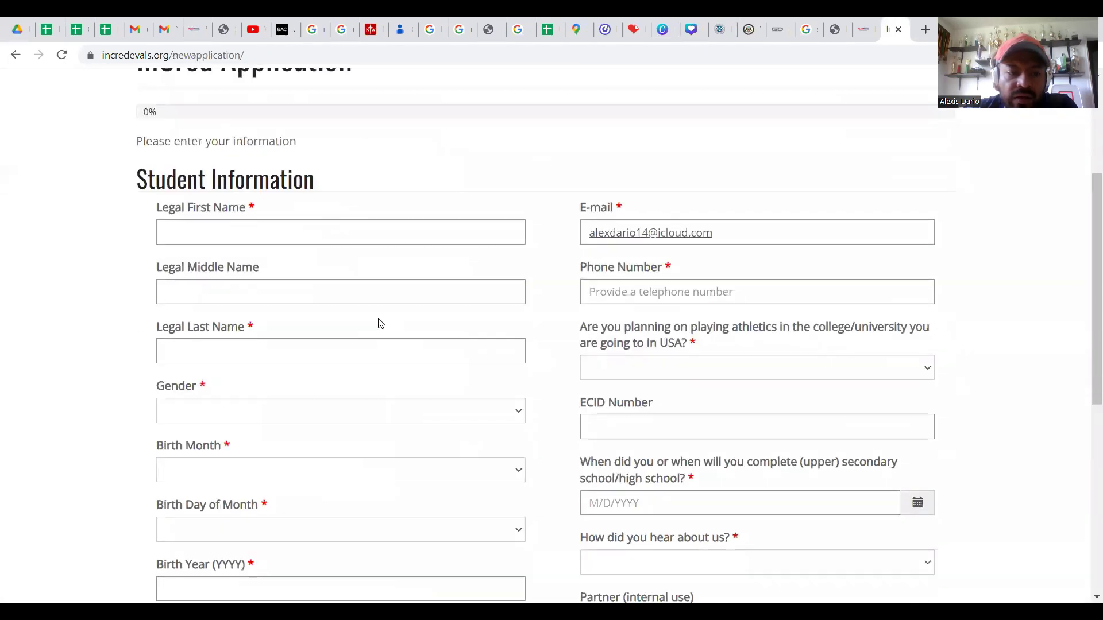
{"action": "scroll", "coordinate": [371, 317], "scroll_direction": "up", "scroll_amount": 1}
{"action": "left_click", "coordinate": [184, 304]}
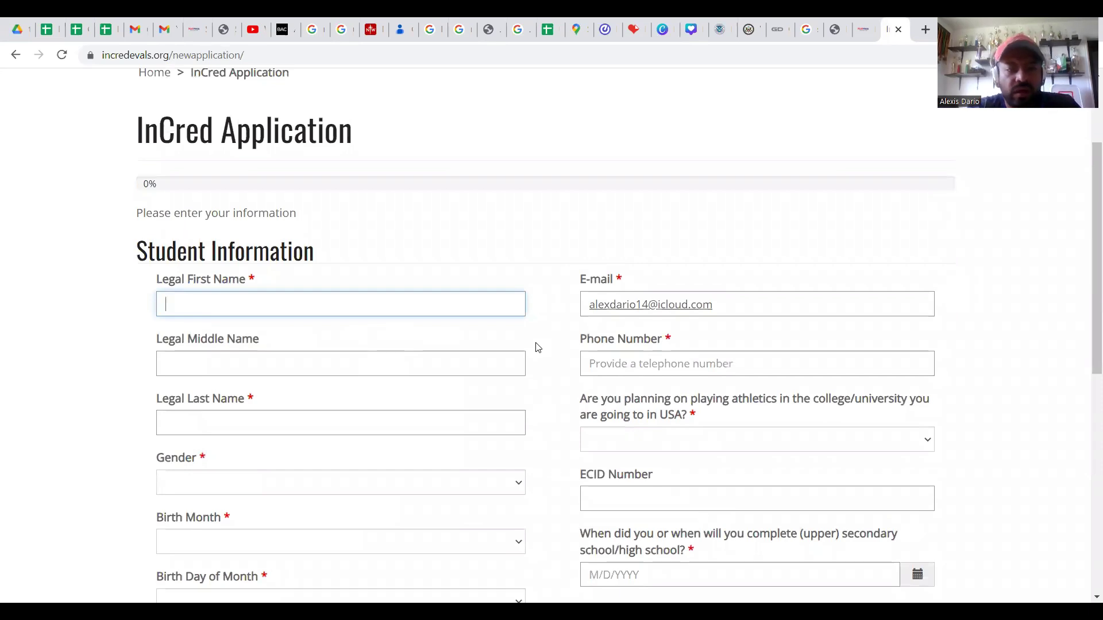
{"action": "type", "text": "Becarios"}
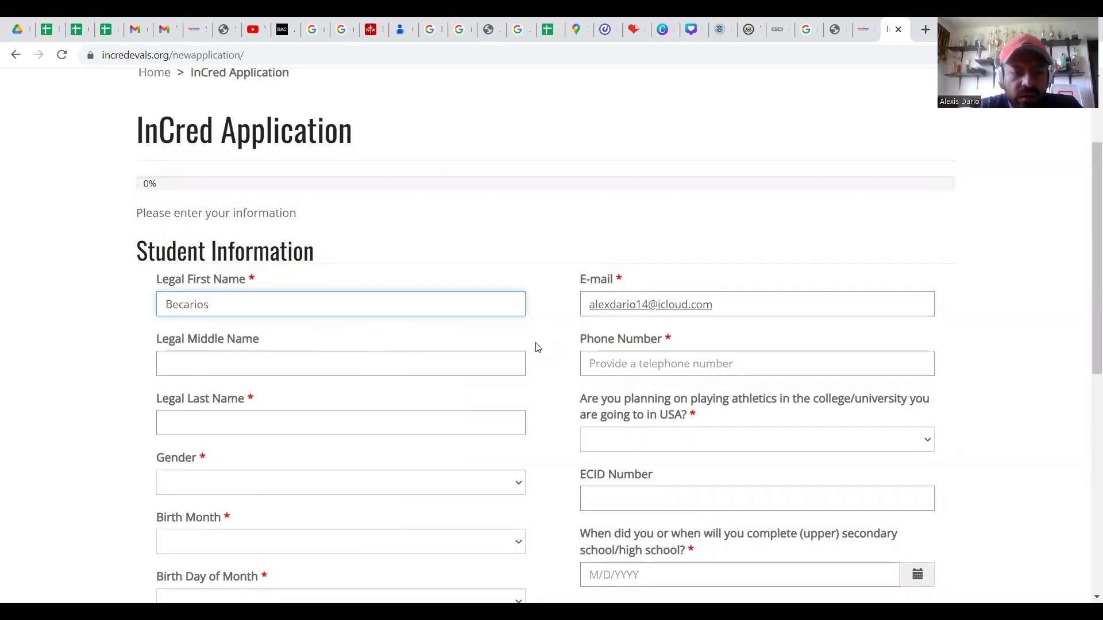
{"action": "key", "text": "Tab"}
{"action": "key", "text": "Tab"}
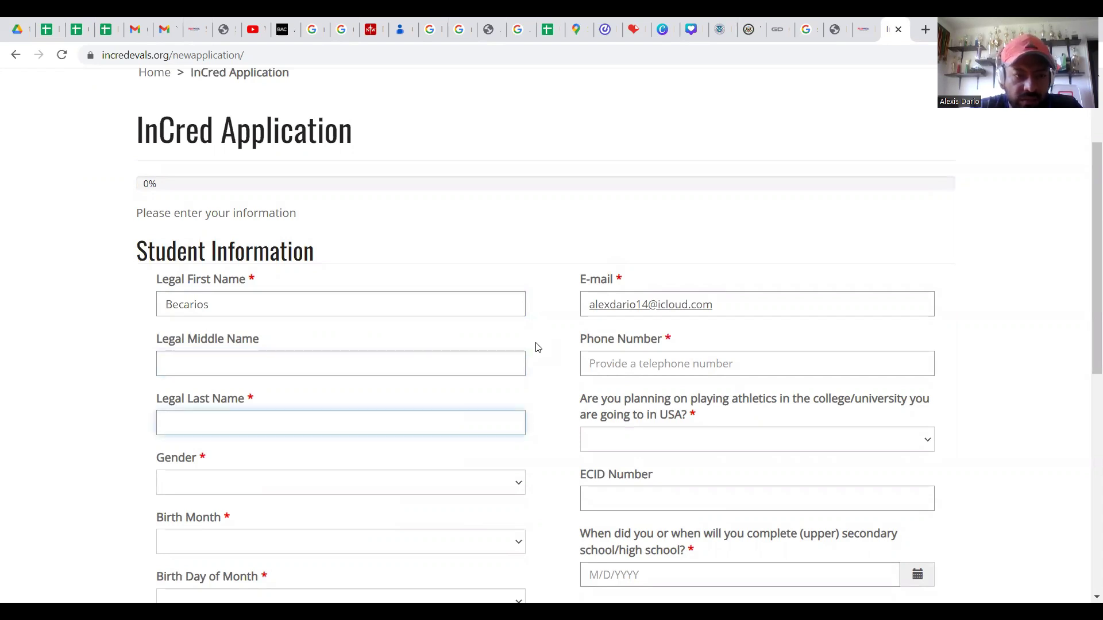
{"action": "type", "text": "International"}
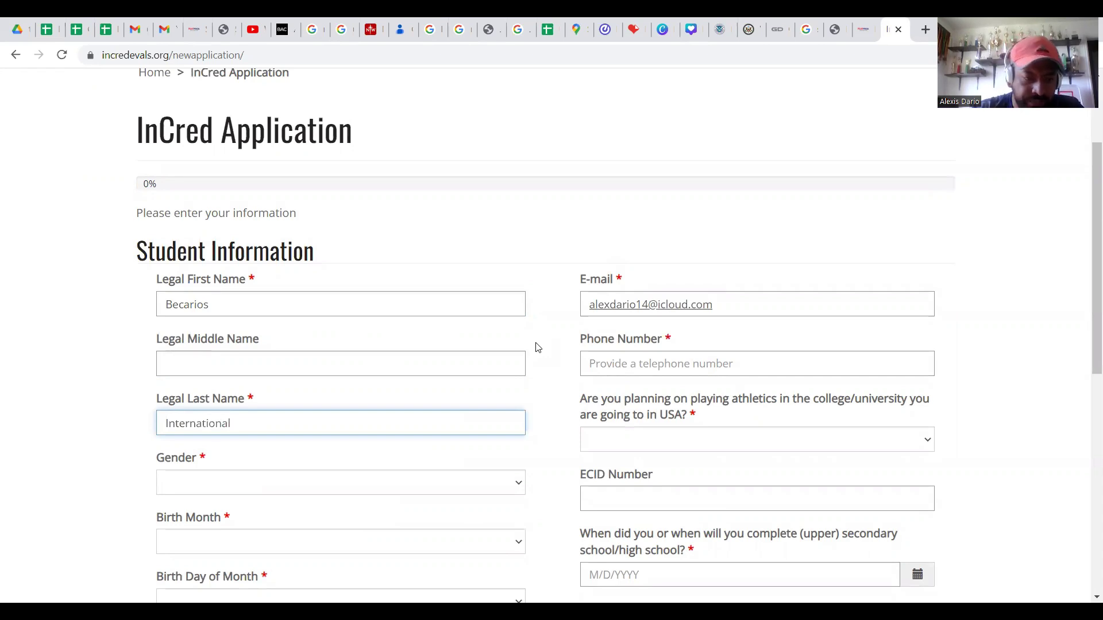
Set gender to Male, birth month to May and birth day to 10.
{"action": "scroll", "coordinate": [537, 348], "scroll_direction": "down", "scroll_amount": 2}
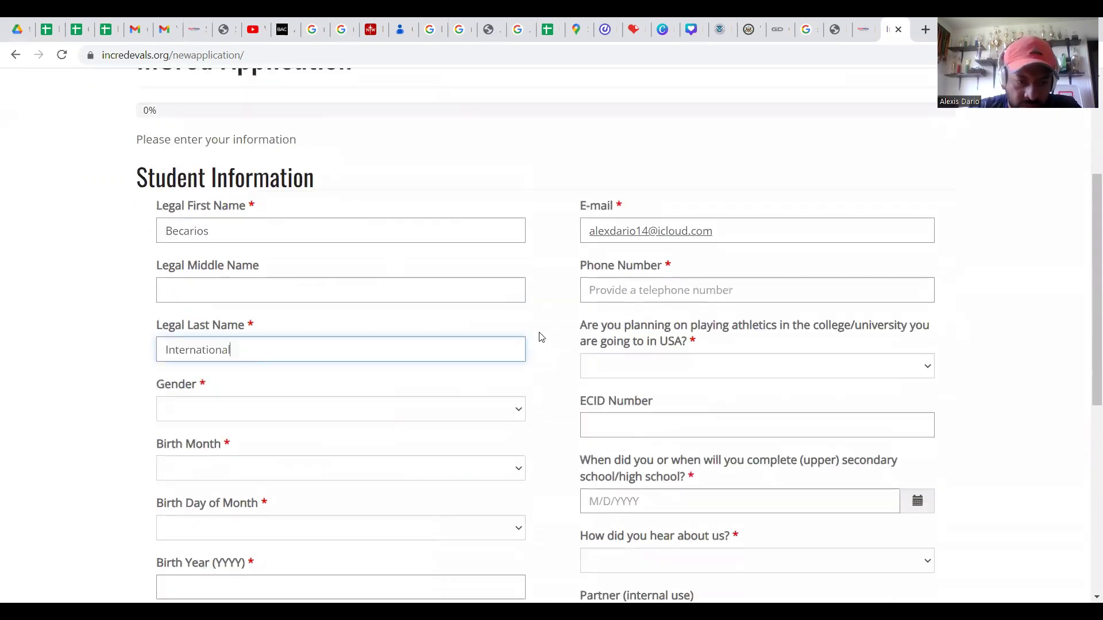
{"action": "left_click", "coordinate": [303, 346]}
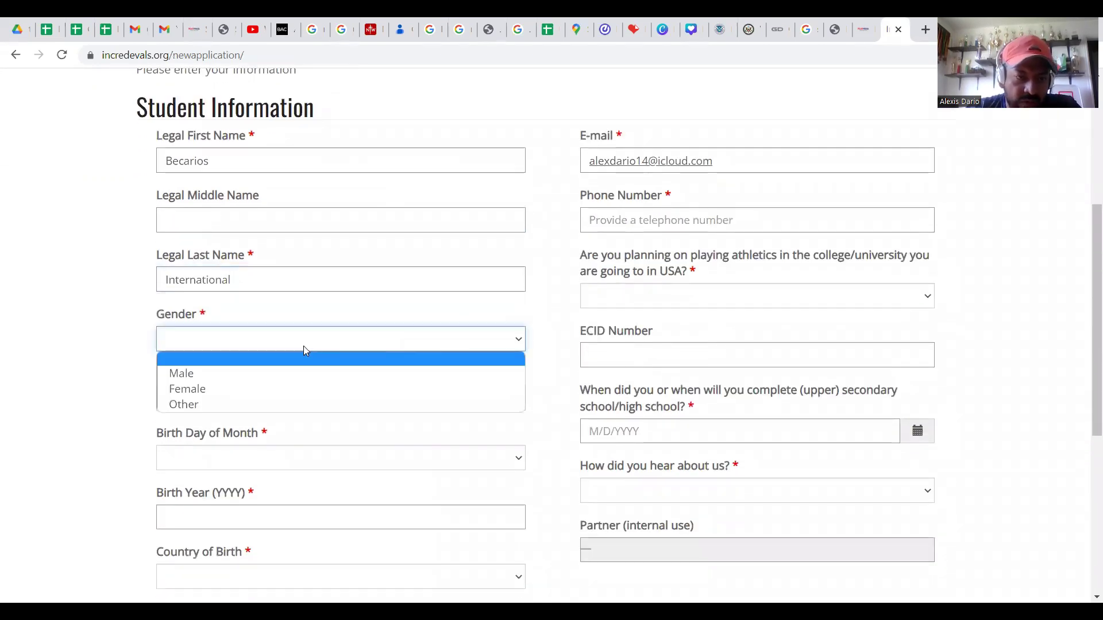
{"action": "left_click", "coordinate": [196, 373]}
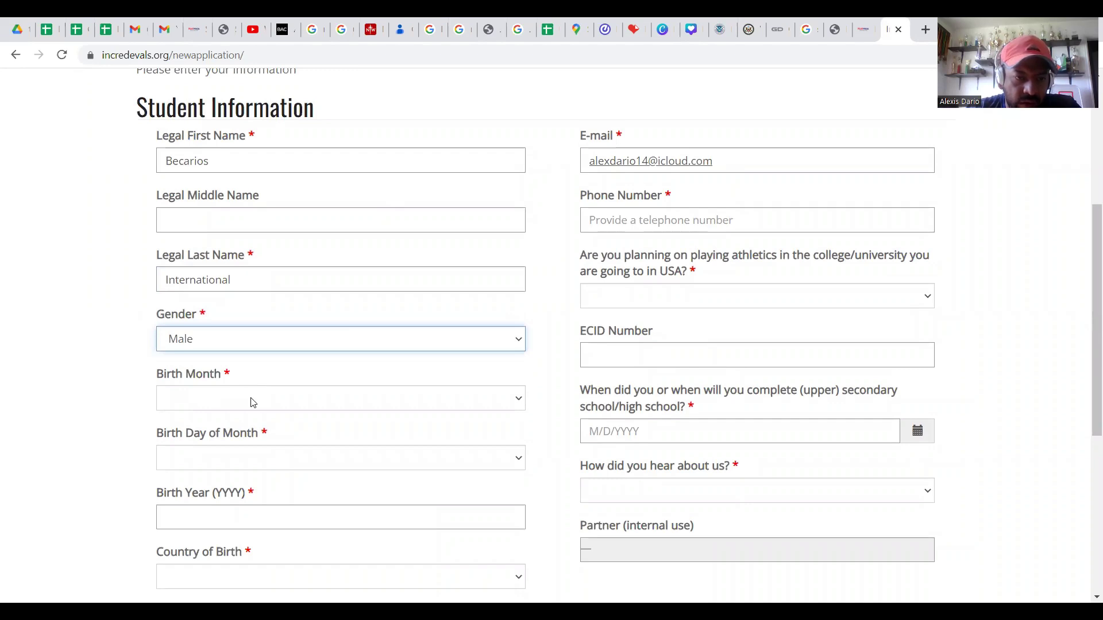
{"action": "left_click", "coordinate": [253, 402]}
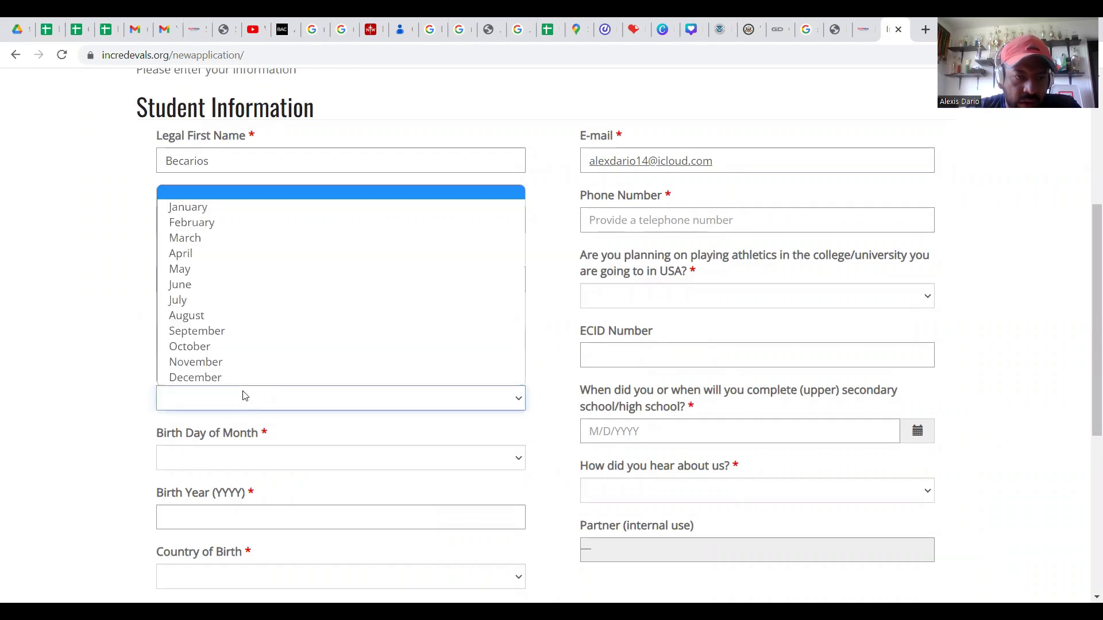
{"action": "left_click", "coordinate": [41, 290]}
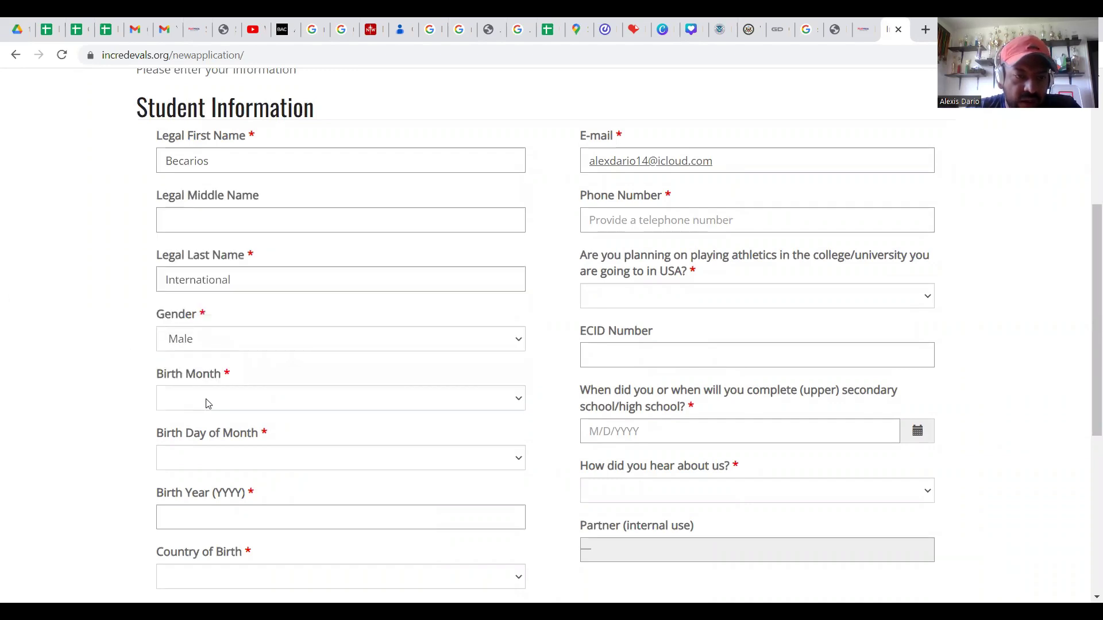
{"action": "left_click", "coordinate": [208, 403]}
{"action": "left_click", "coordinate": [187, 267]}
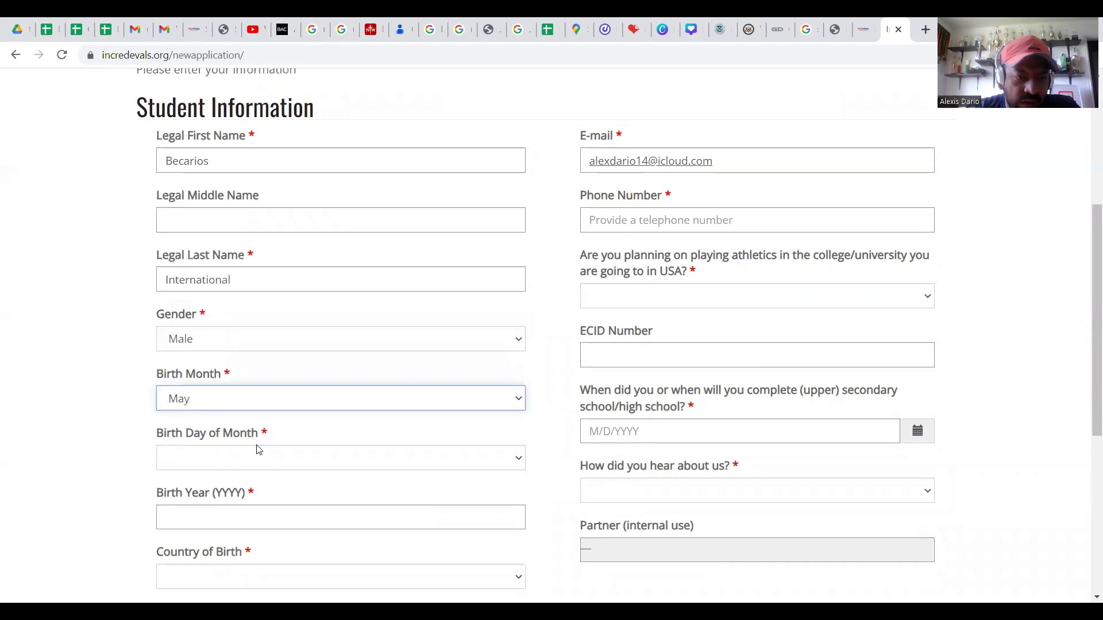
{"action": "left_click", "coordinate": [256, 460]}
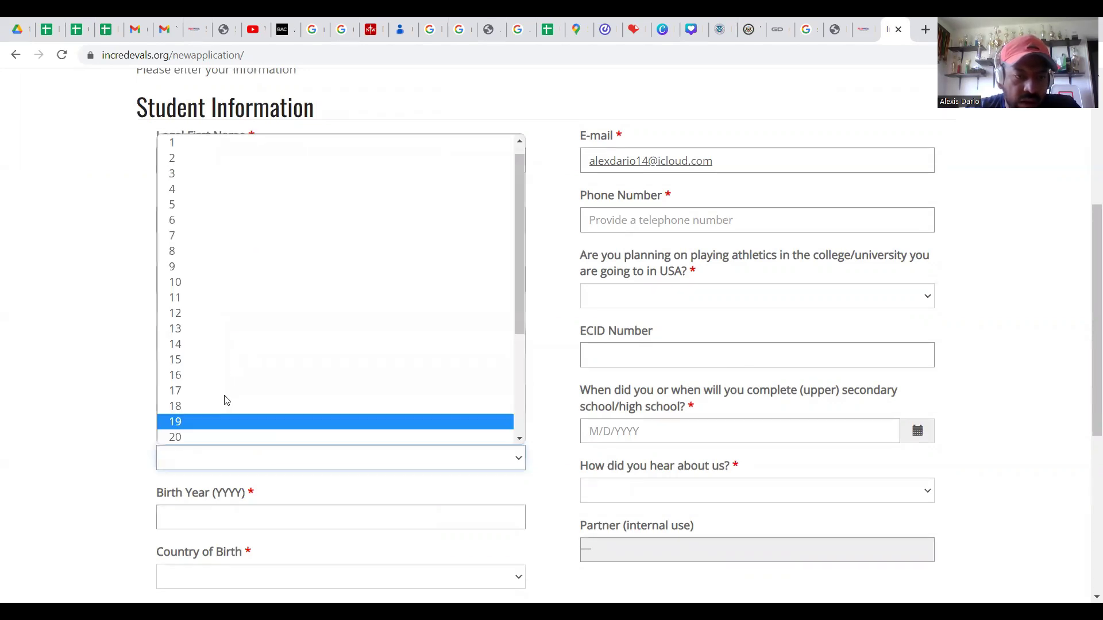
{"action": "left_click", "coordinate": [176, 282]}
Enter birth year 1993, country of birth Ecuador and city of birth Quito.
{"action": "scroll", "coordinate": [317, 355], "scroll_direction": "down", "scroll_amount": 2}
{"action": "left_click", "coordinate": [274, 377]}
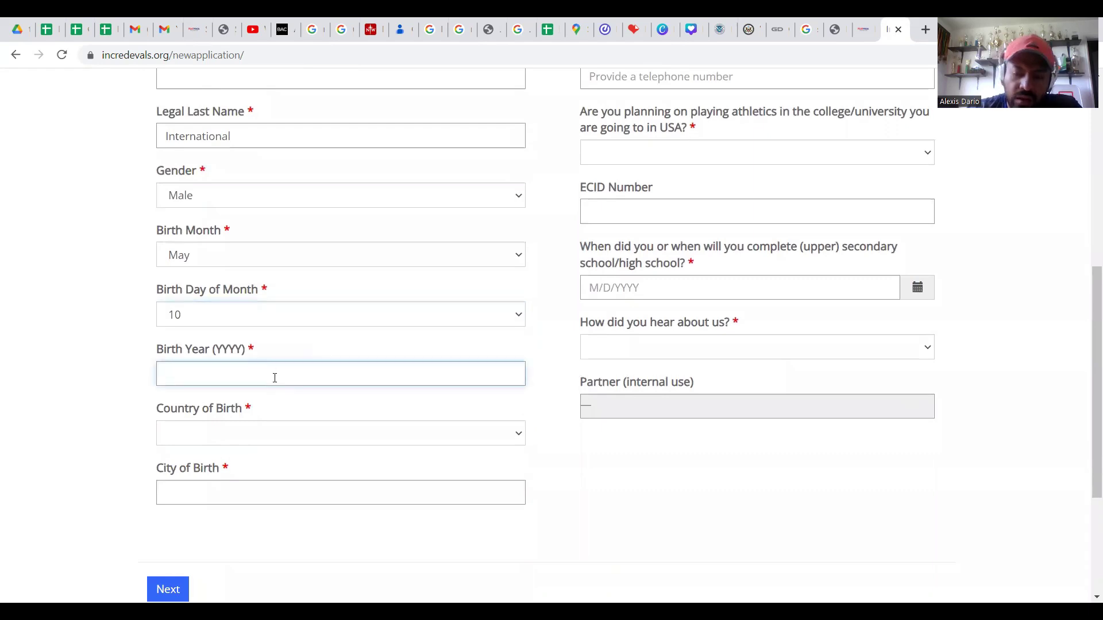
{"action": "type", "text": "1993"}
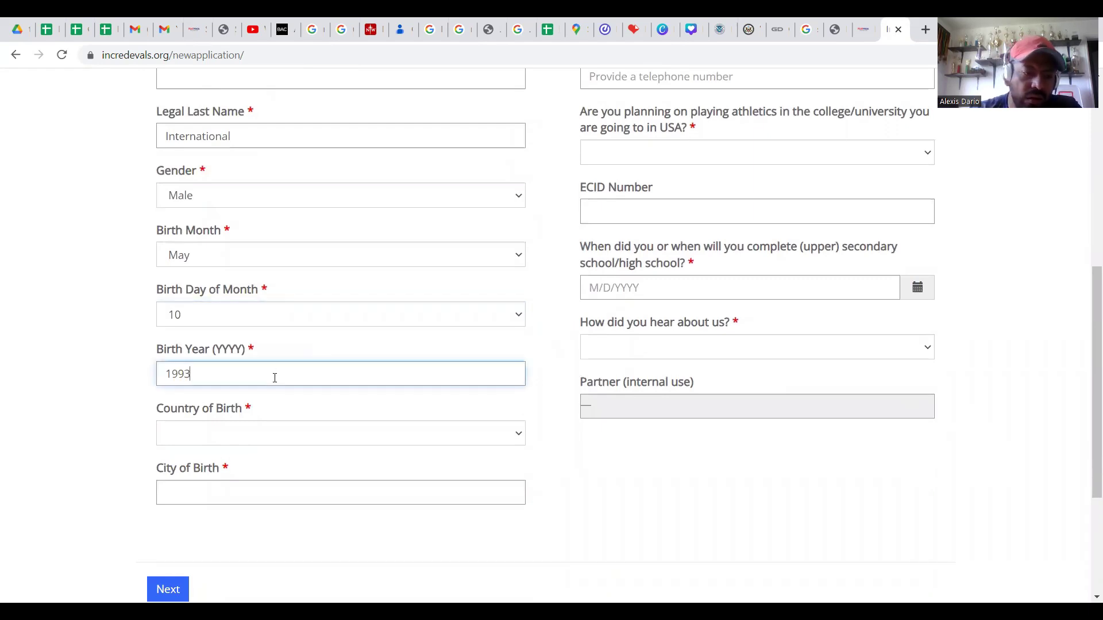
{"action": "left_click", "coordinate": [264, 435]}
{"action": "scroll", "coordinate": [253, 379], "scroll_direction": "down", "scroll_amount": 8}
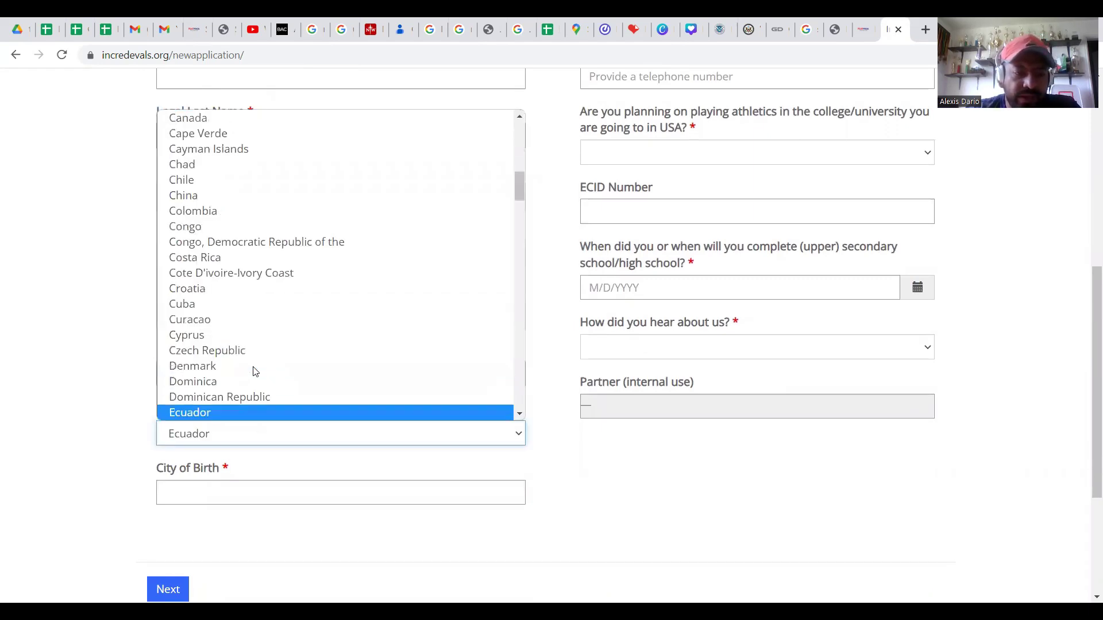
{"action": "left_click", "coordinate": [186, 414]}
{"action": "left_click", "coordinate": [203, 487]}
{"action": "type", "text": "Quito"}
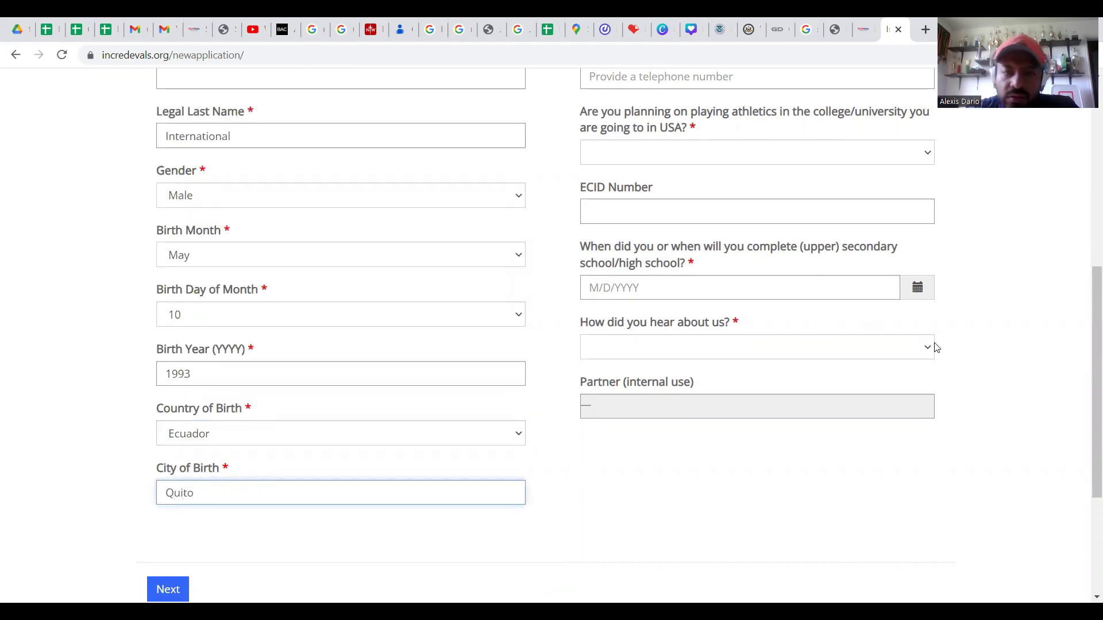
{"action": "scroll", "coordinate": [1026, 287], "scroll_direction": "up", "scroll_amount": 4}
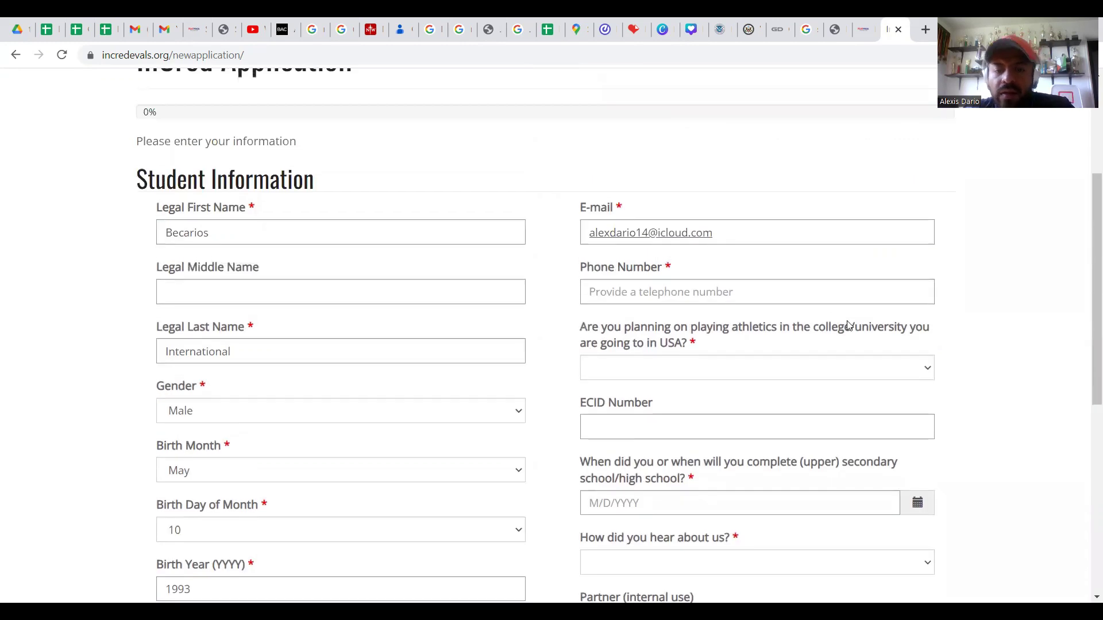
Enter the student's phone number, answer Yes to playing college athletics, and enter the ECID number.
{"action": "left_click", "coordinate": [625, 296]}
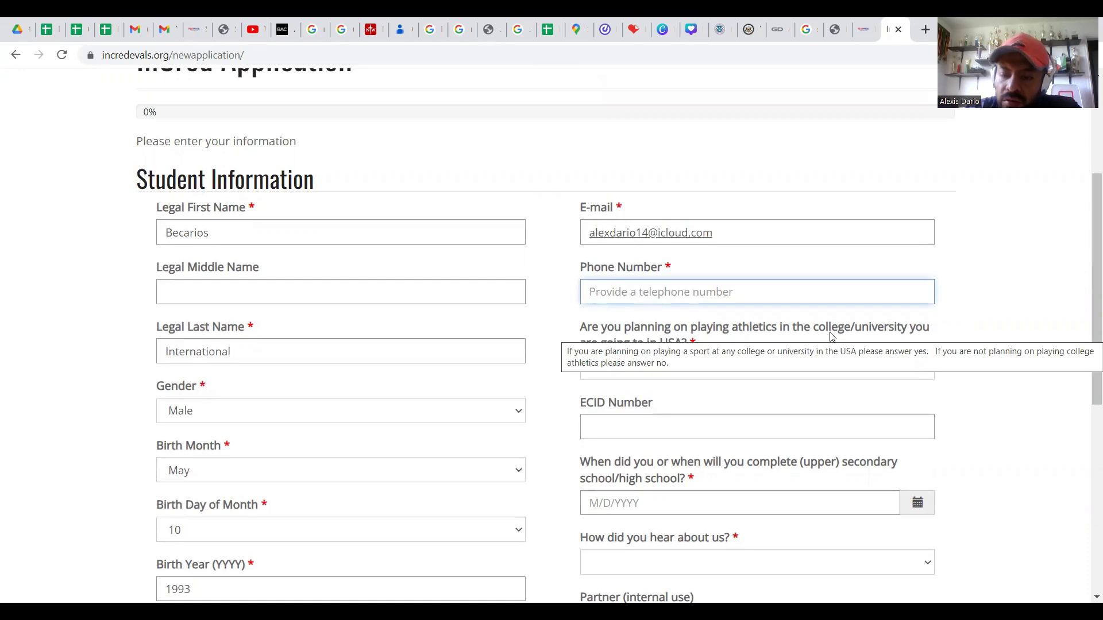
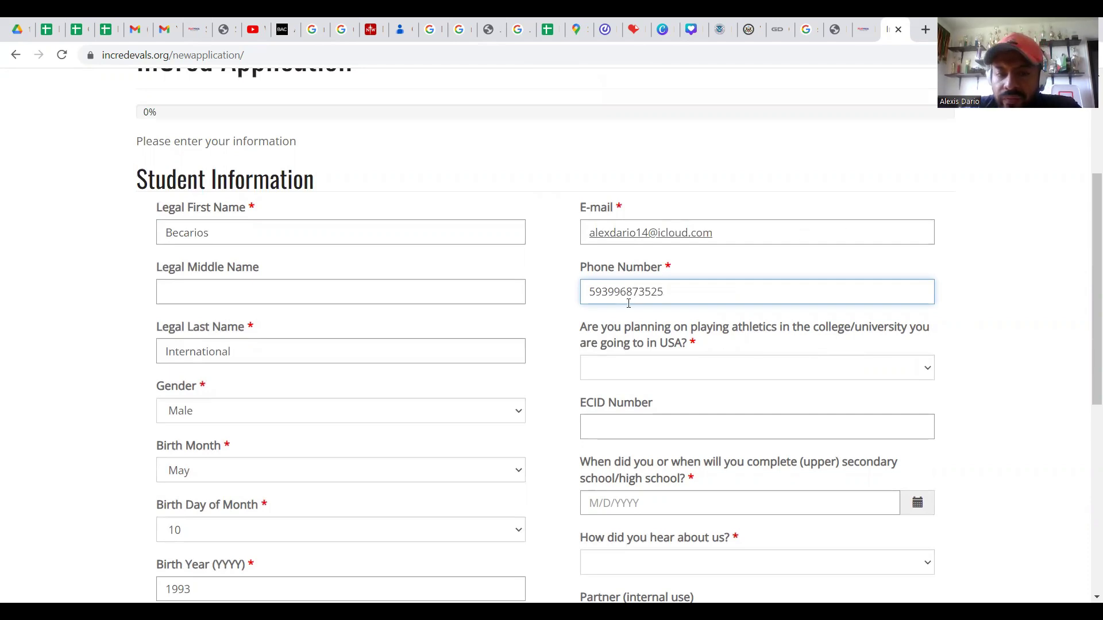
{"action": "left_click_drag", "start_coordinate": [590, 294], "coordinate": [607, 297]}
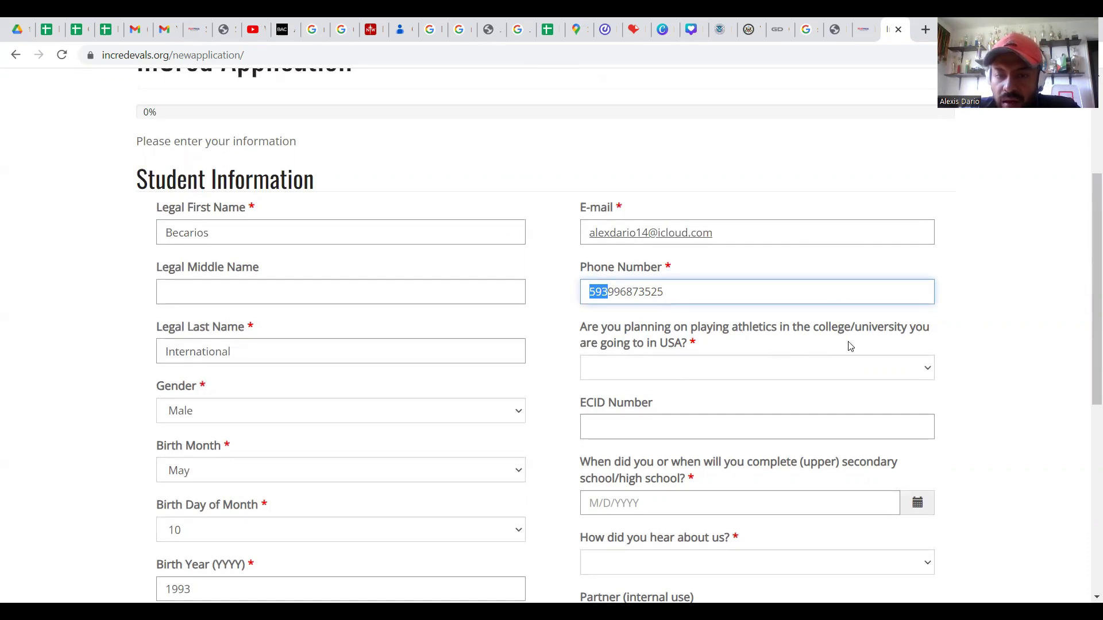
{"action": "left_click", "coordinate": [833, 375]}
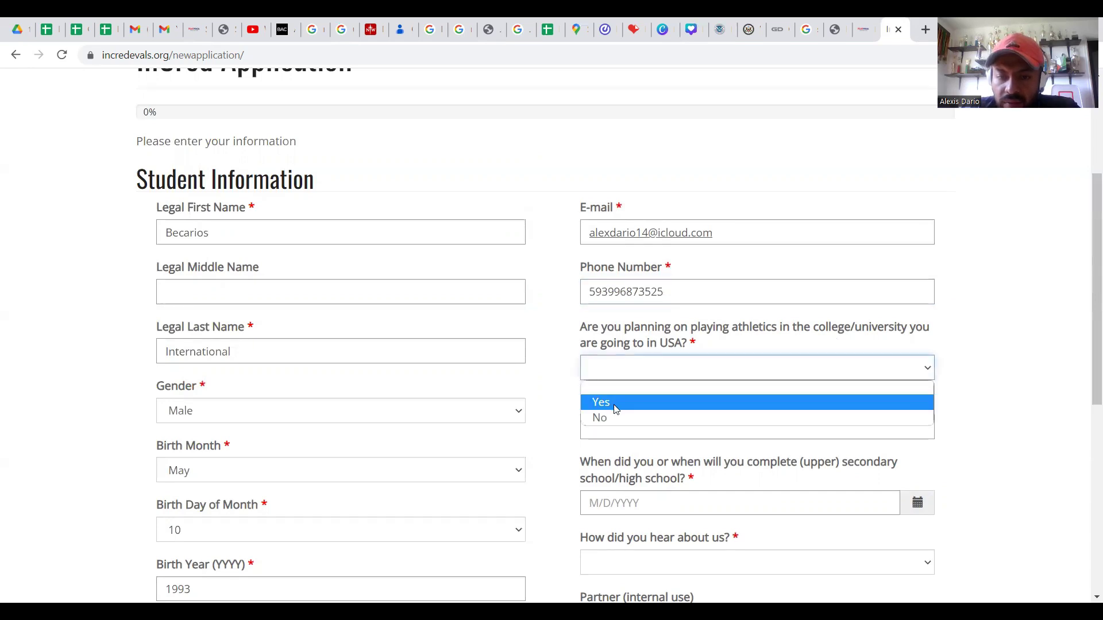
{"action": "left_click", "coordinate": [616, 409]}
{"action": "scroll", "coordinate": [628, 345], "scroll_direction": "down", "scroll_amount": 1}
{"action": "left_click", "coordinate": [593, 352]}
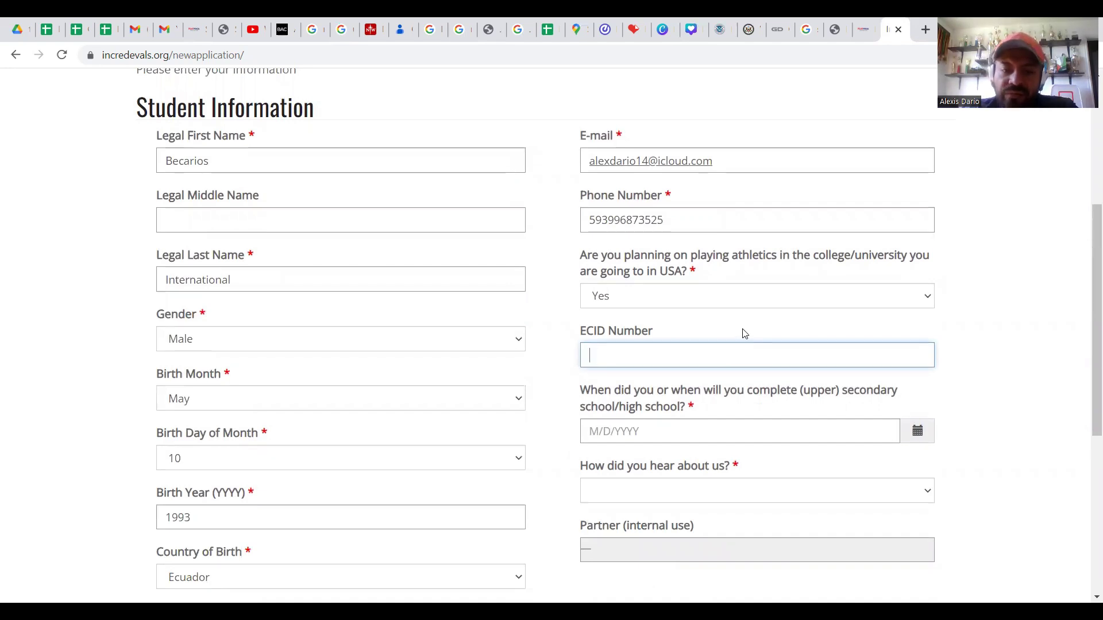
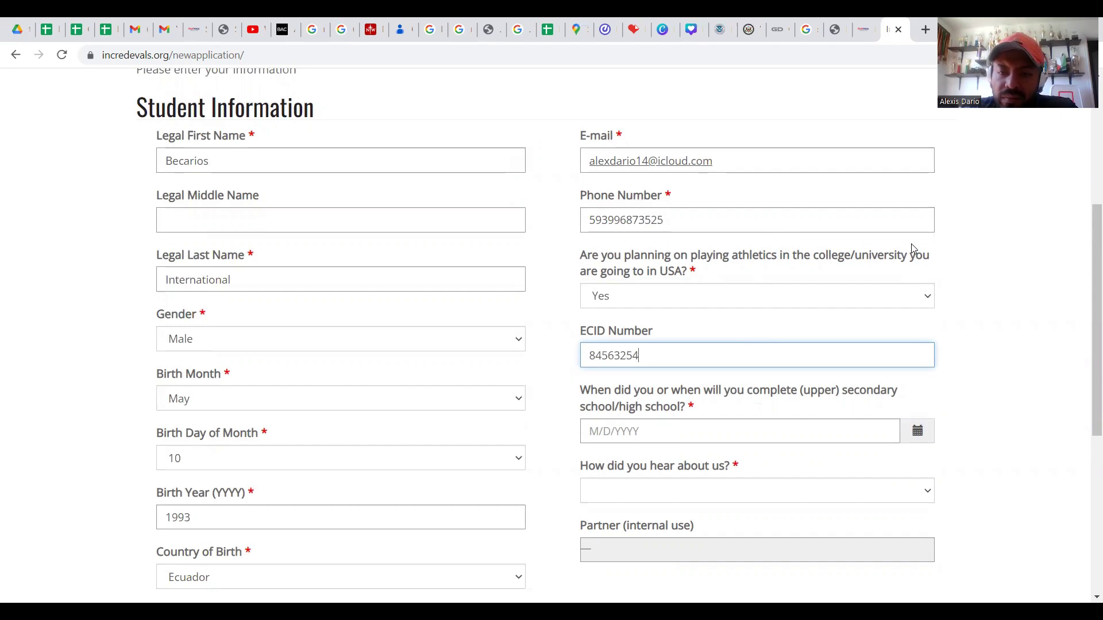
{"action": "scroll", "coordinate": [913, 248], "scroll_direction": "down", "scroll_amount": 2}
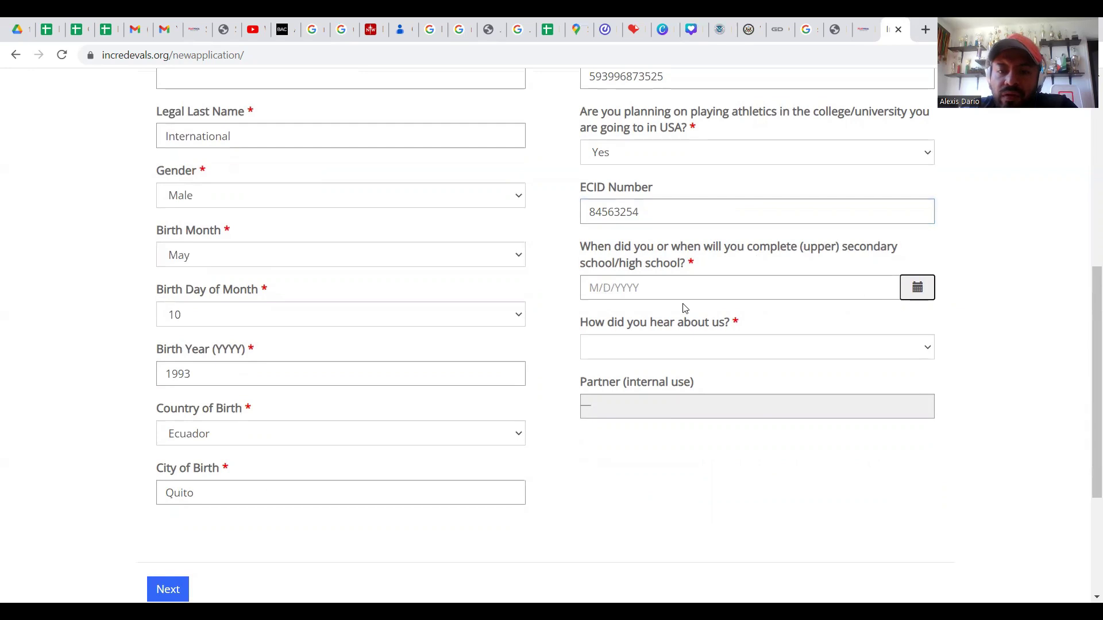
Set the completion date to June 15, 2023 and the referral source to NAIA coach.
{"action": "left_click", "coordinate": [917, 290]}
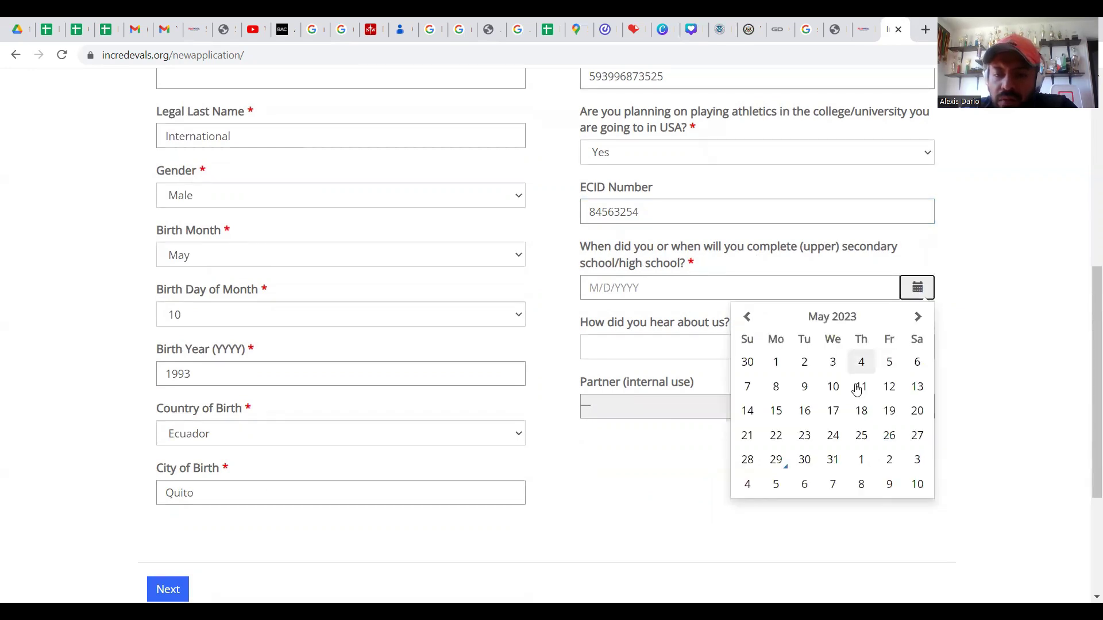
{"action": "left_click", "coordinate": [918, 318]}
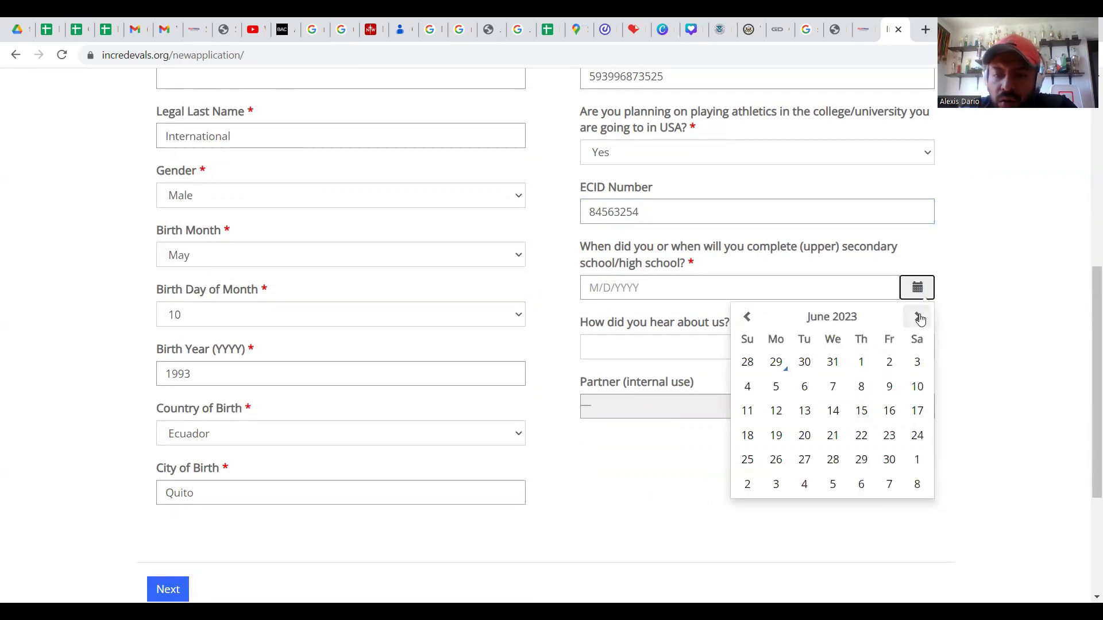
{"action": "left_click", "coordinate": [861, 410]}
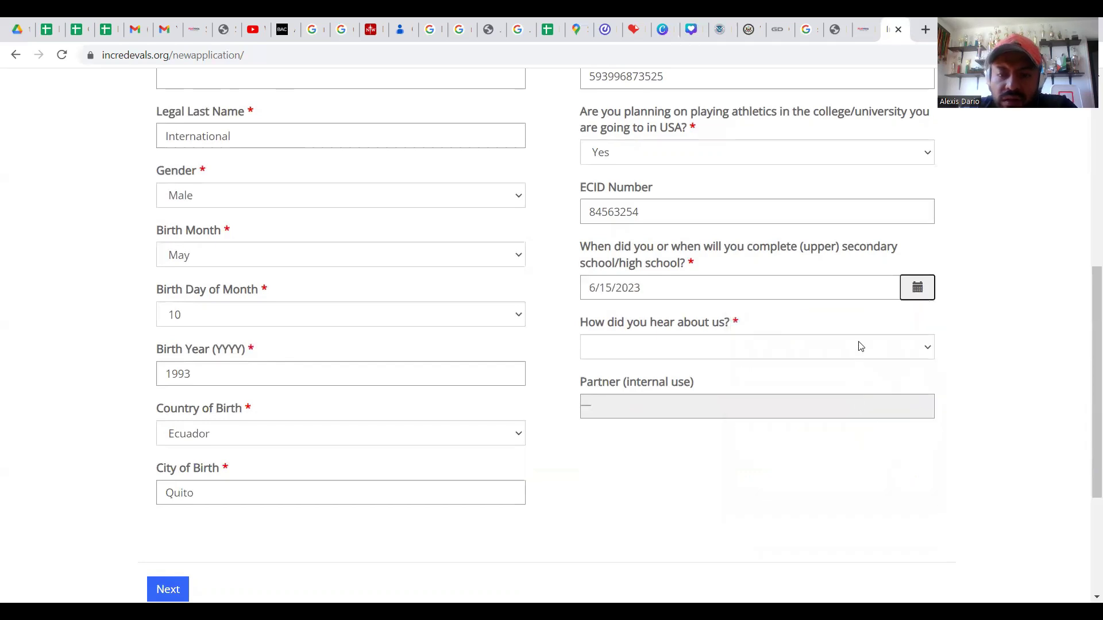
{"action": "left_click", "coordinate": [929, 349]}
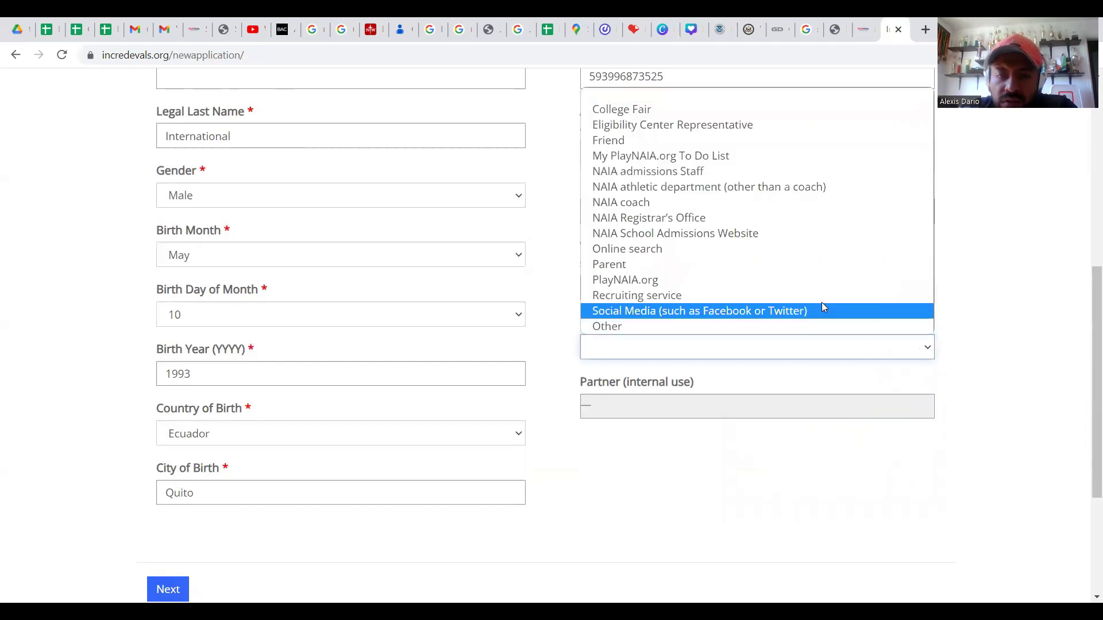
{"action": "left_click", "coordinate": [648, 206]}
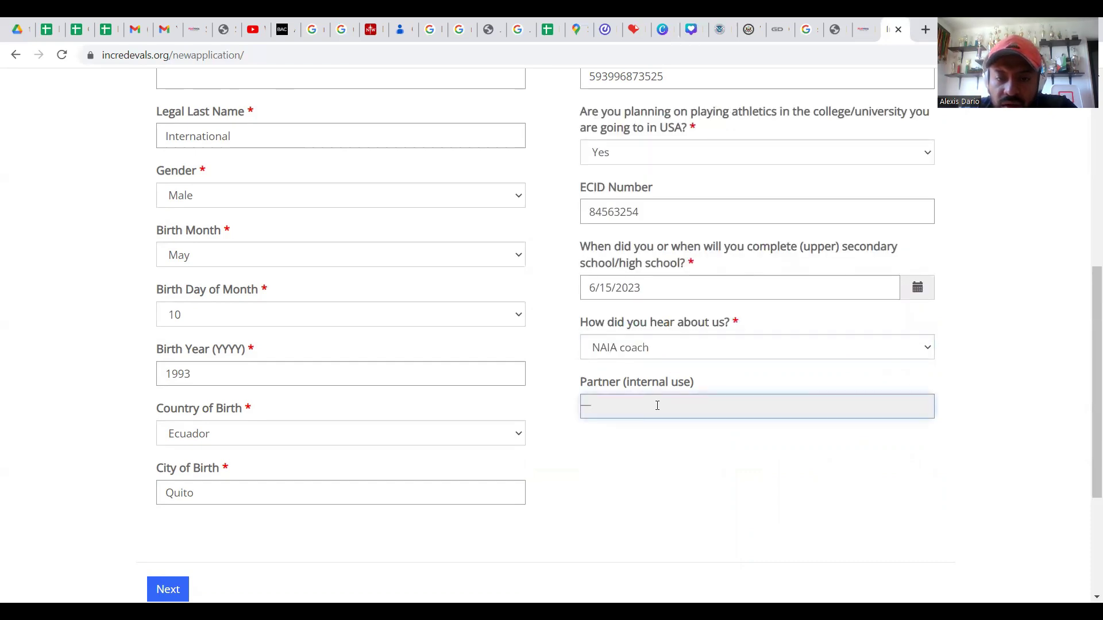
{"action": "scroll", "coordinate": [1011, 323], "scroll_direction": "down", "scroll_amount": 3}
Submit student information, then pick Basic High School ($95), accept the terms, decline the certified copy, and continue.
{"action": "left_click", "coordinate": [169, 380]}
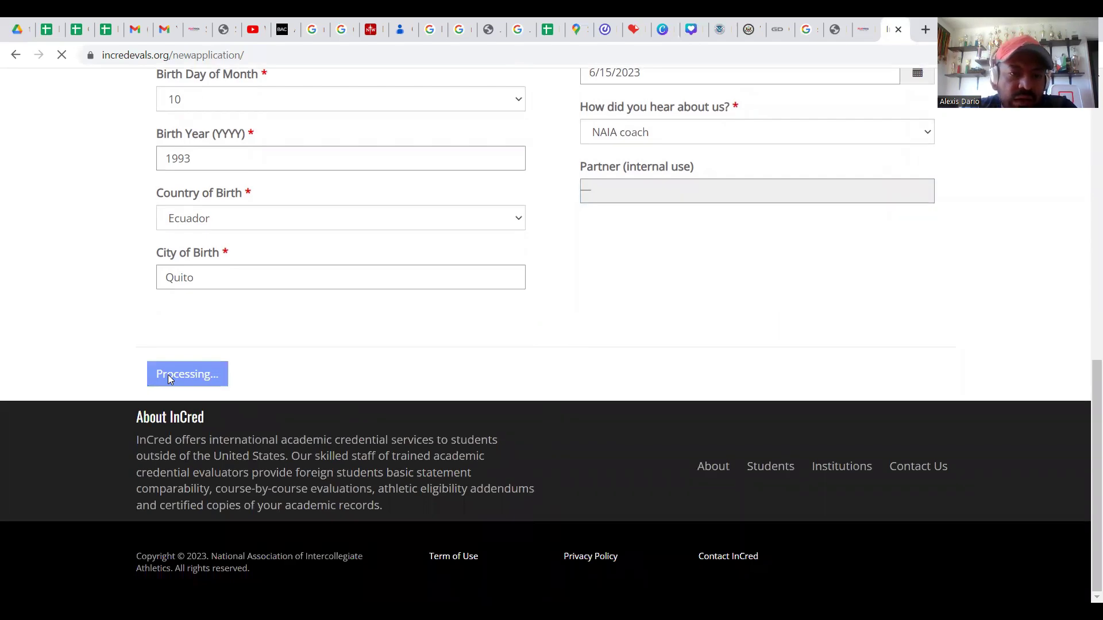
{"action": "scroll", "coordinate": [529, 343], "scroll_direction": "down", "scroll_amount": 2}
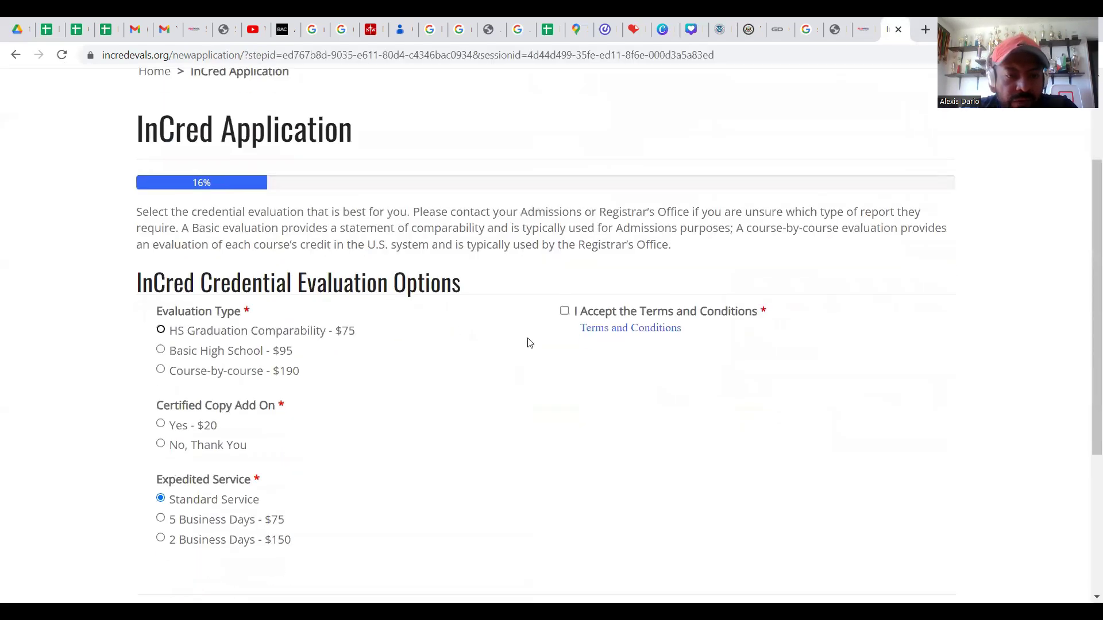
{"action": "scroll", "coordinate": [530, 343], "scroll_direction": "down", "scroll_amount": 1}
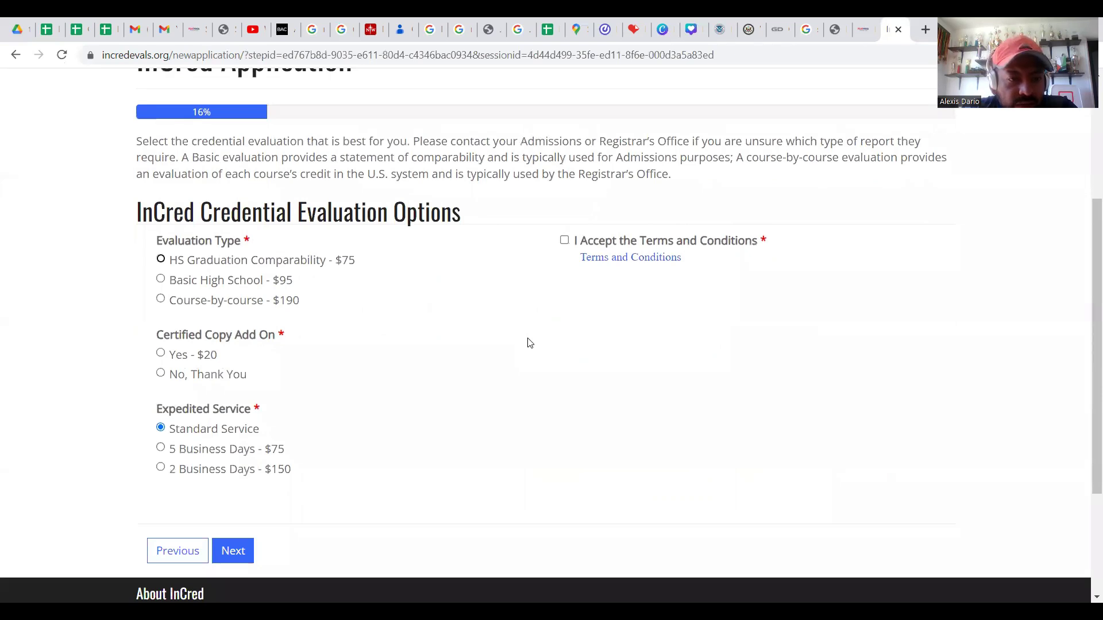
{"action": "left_click", "coordinate": [161, 280]}
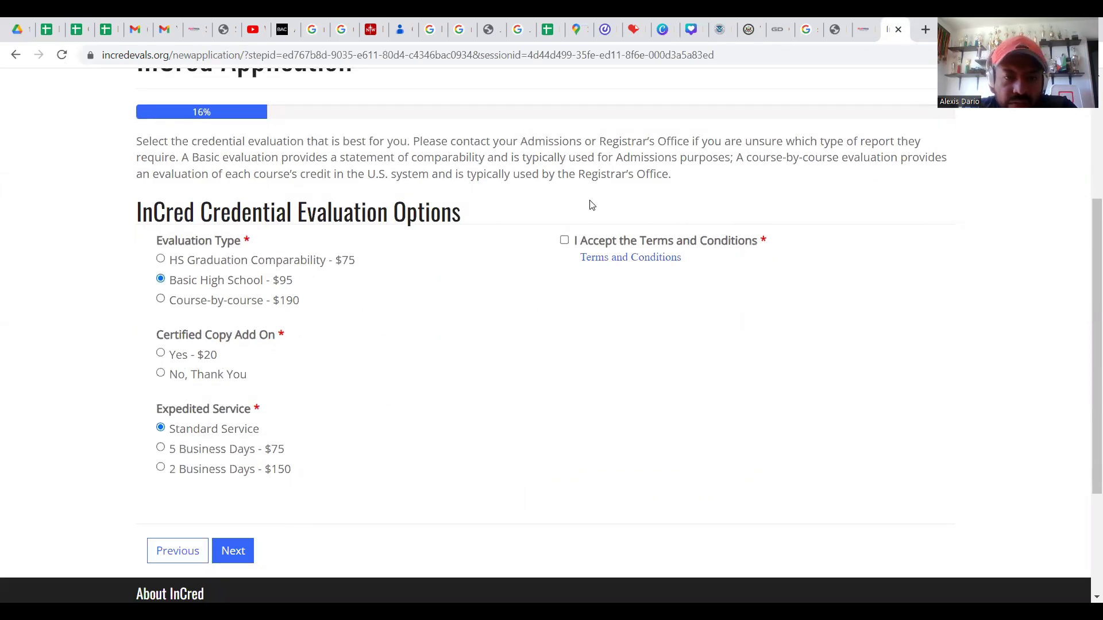
{"action": "left_click", "coordinate": [565, 241]}
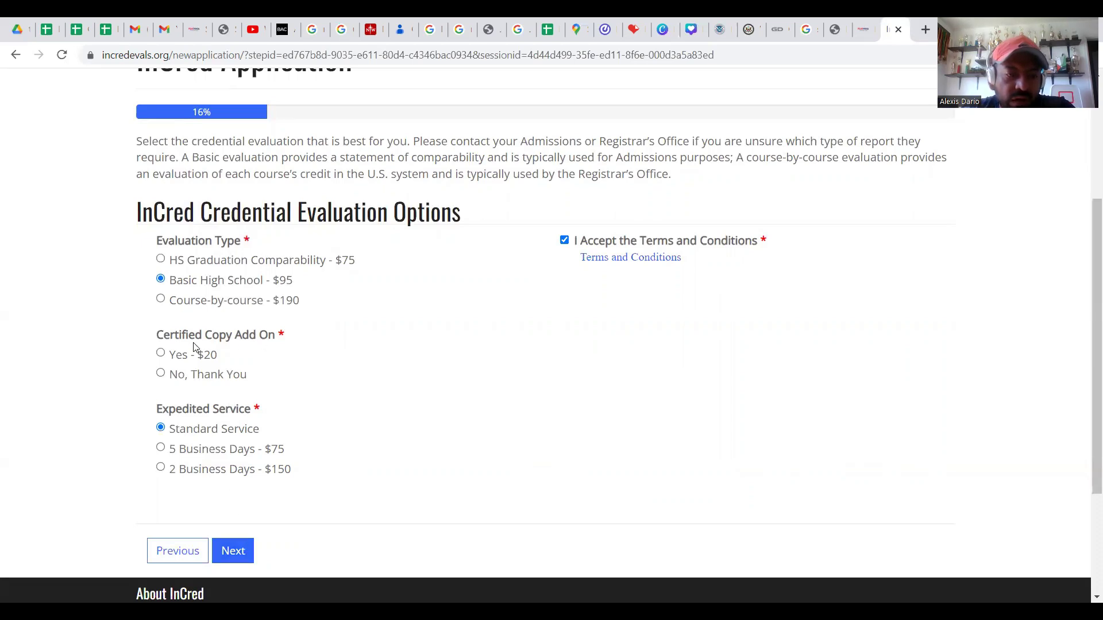
{"action": "left_click", "coordinate": [161, 374]}
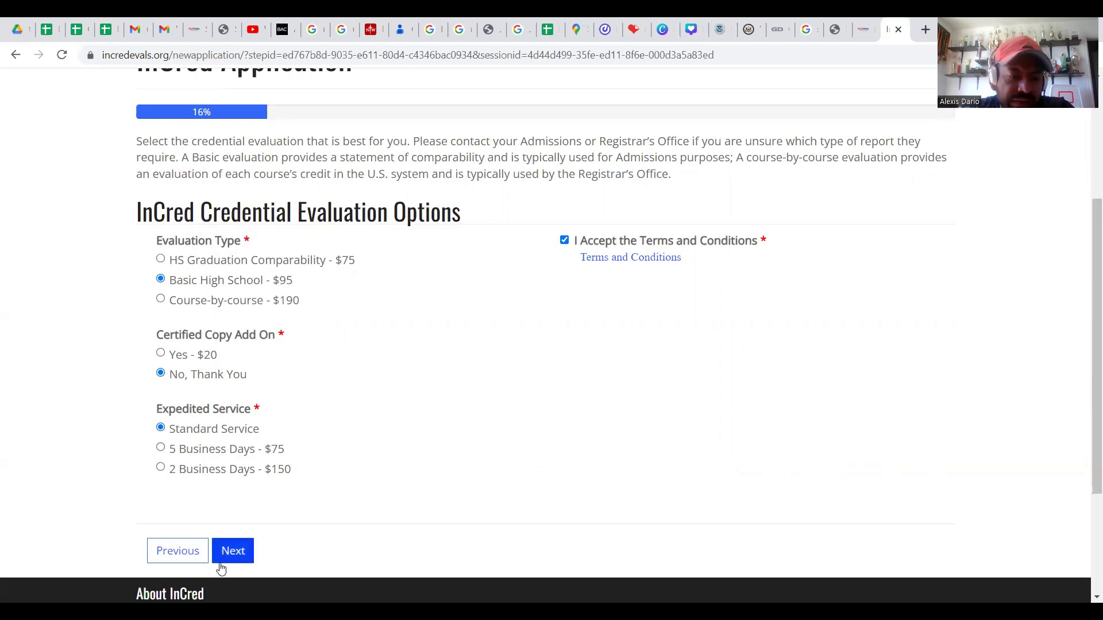
{"action": "left_click", "coordinate": [235, 555]}
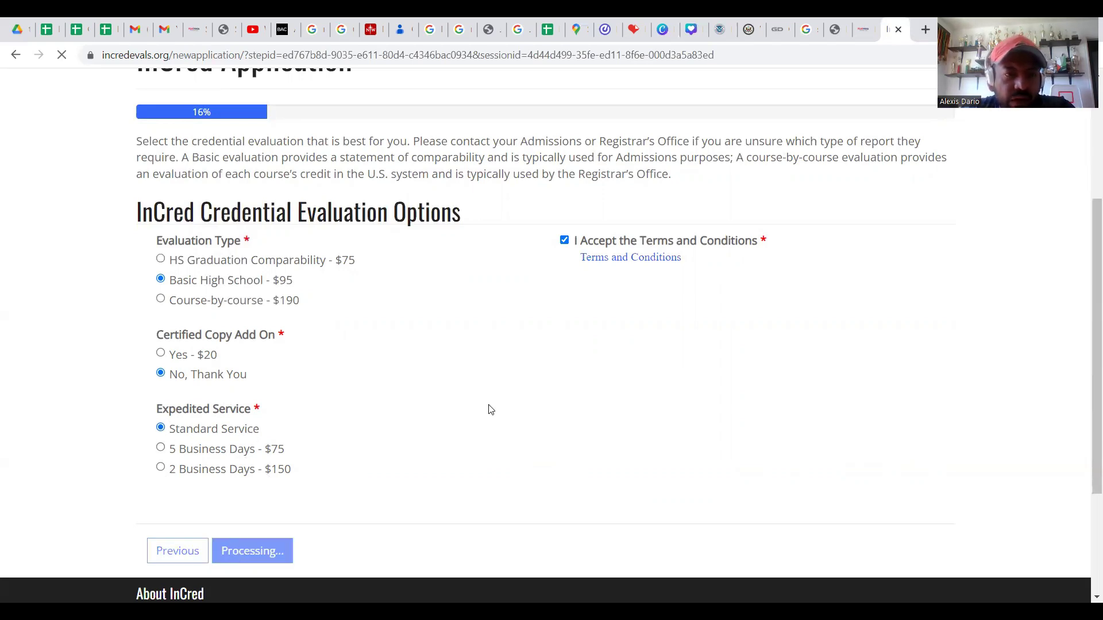
{"action": "scroll", "coordinate": [548, 337], "scroll_direction": "down", "scroll_amount": 3}
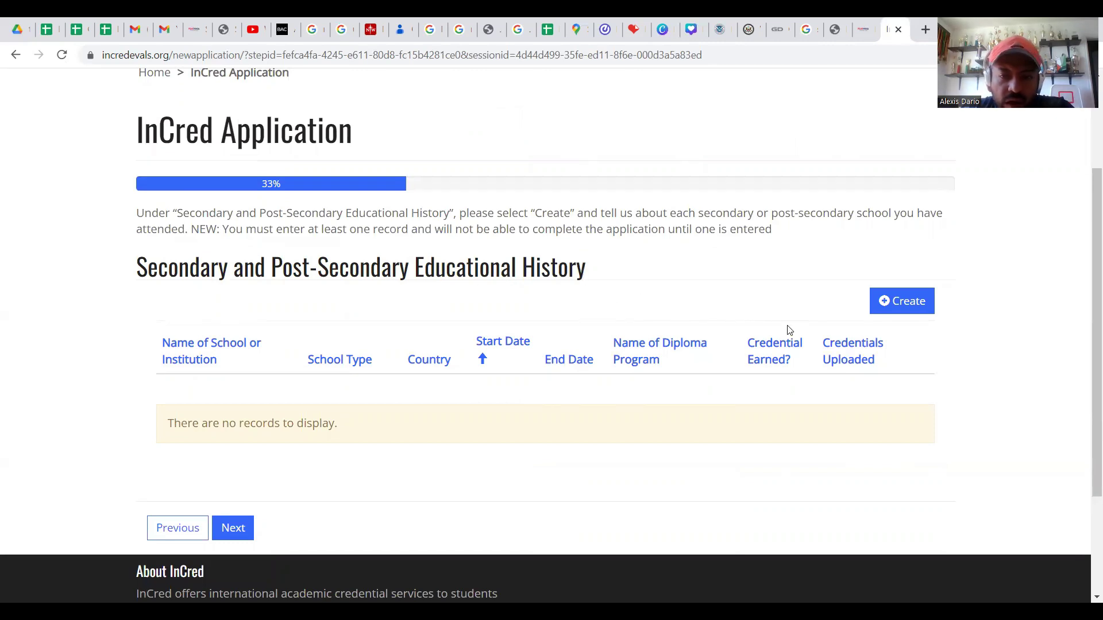
Add a new school record: San Gabriel, a Secondary/High School in Quito, Pichincha, Ecuador.
{"action": "left_click", "coordinate": [892, 313]}
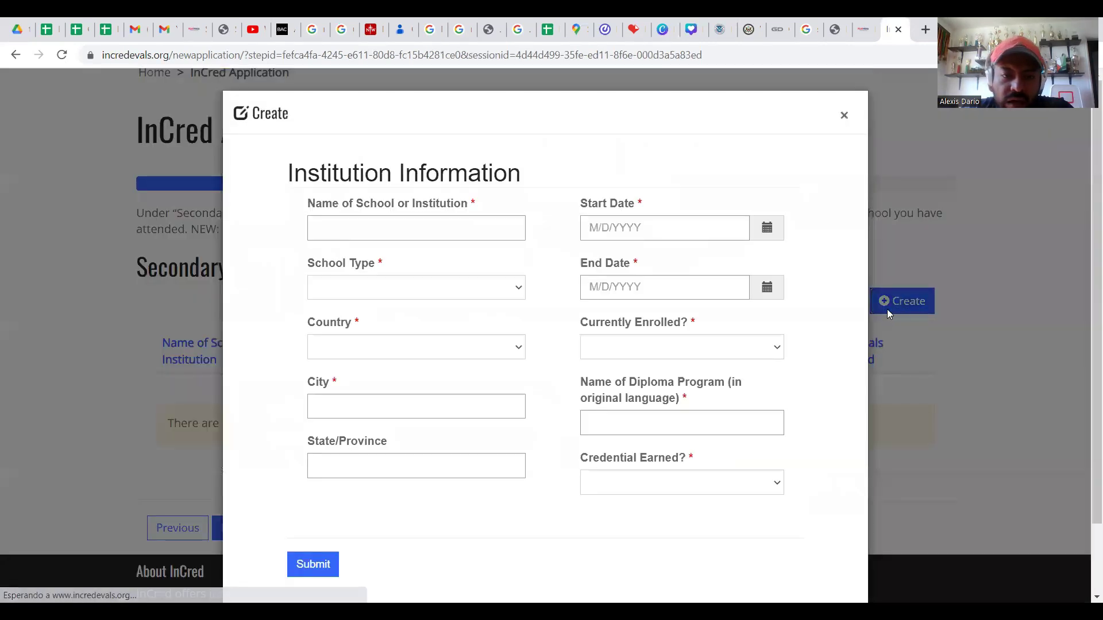
{"action": "left_click", "coordinate": [392, 232]}
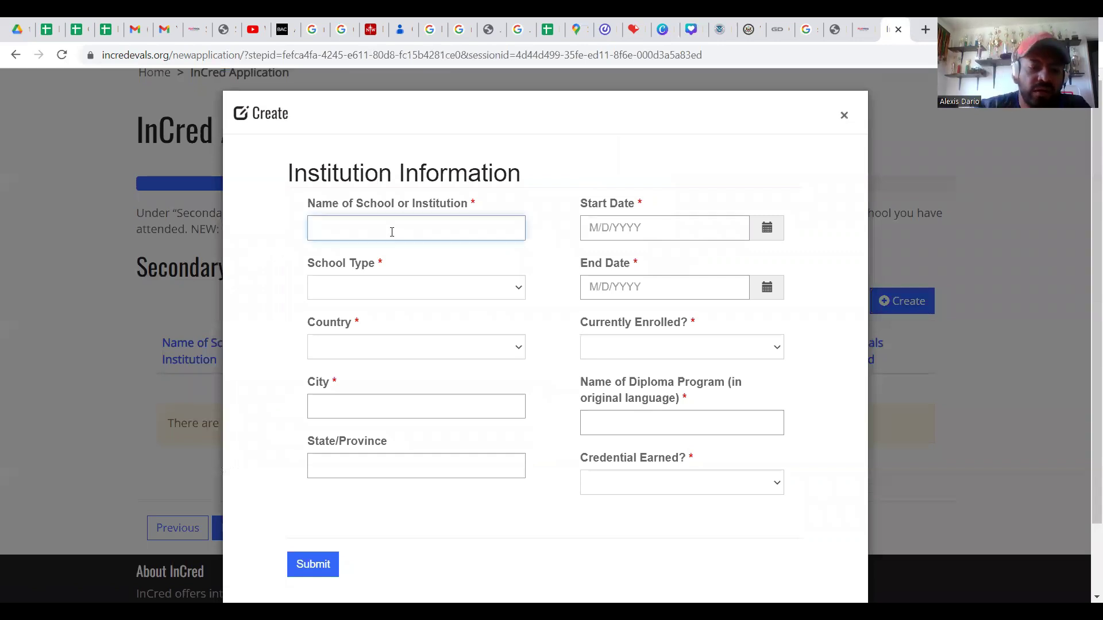
{"action": "type", "text": "San Gabire"}
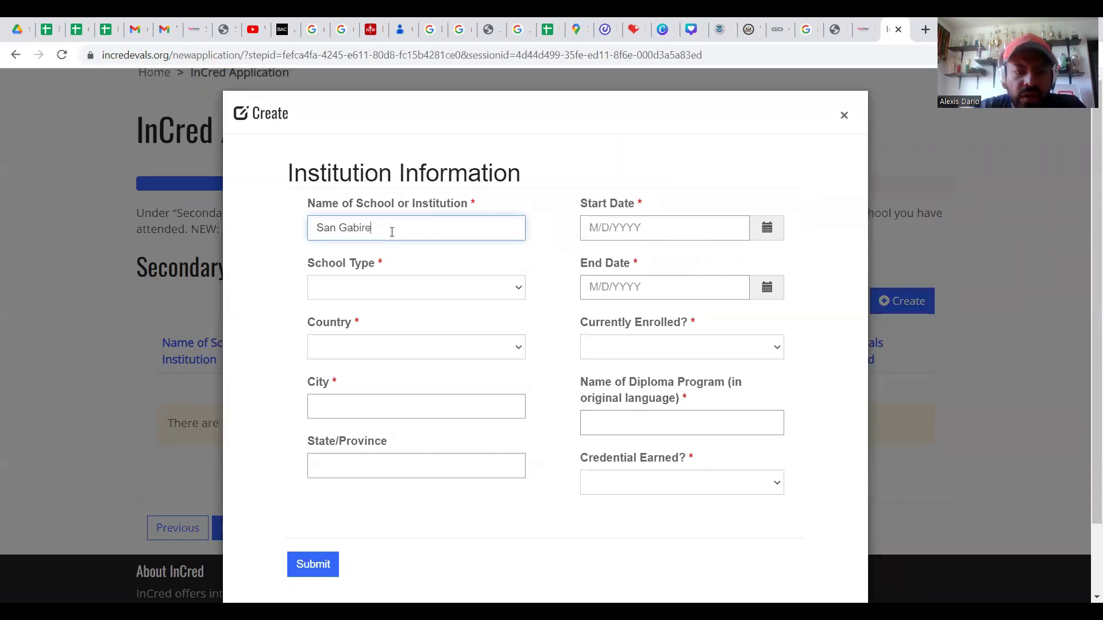
{"action": "key", "text": "BackSpace"}
{"action": "key", "text": "BackSpace"}
{"action": "key", "text": "BackSpace"}
{"action": "type", "text": "riel"}
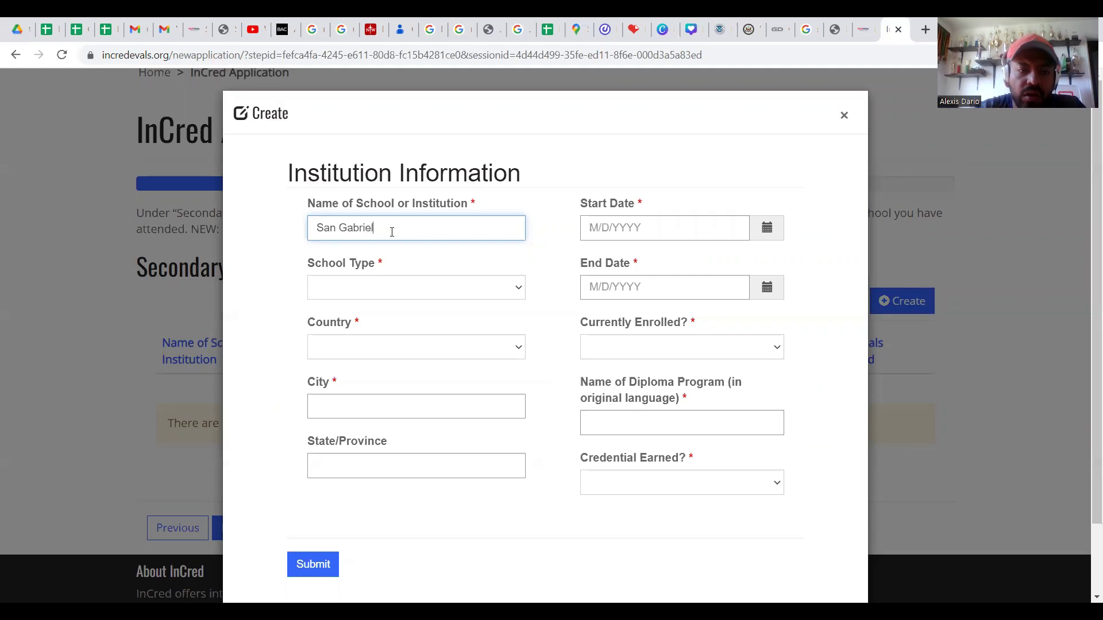
{"action": "left_click", "coordinate": [396, 289]}
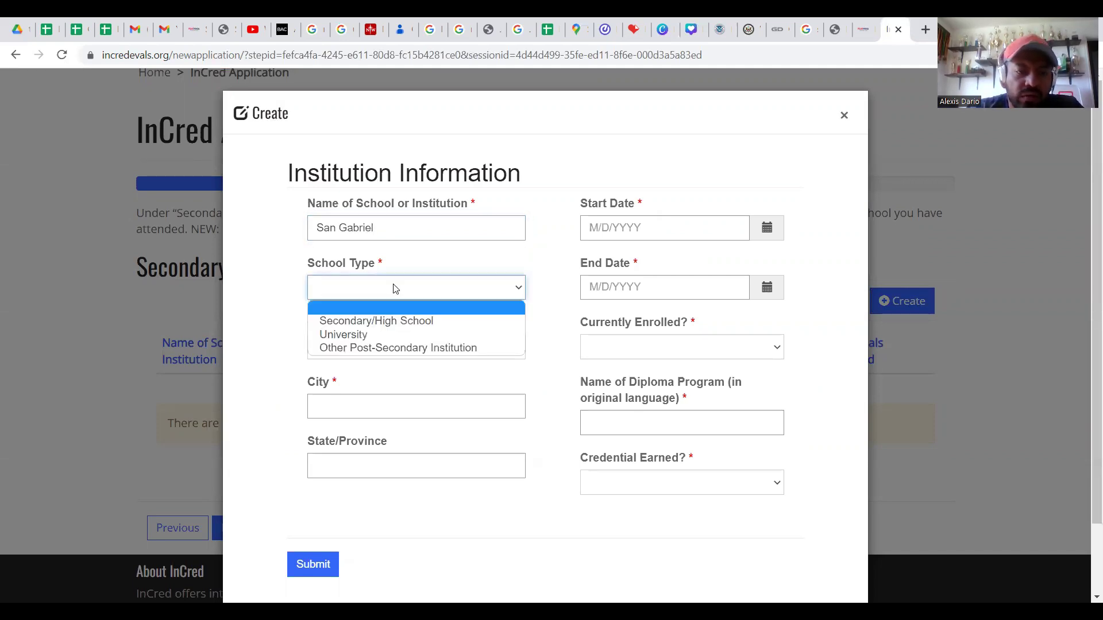
{"action": "left_click", "coordinate": [403, 322]}
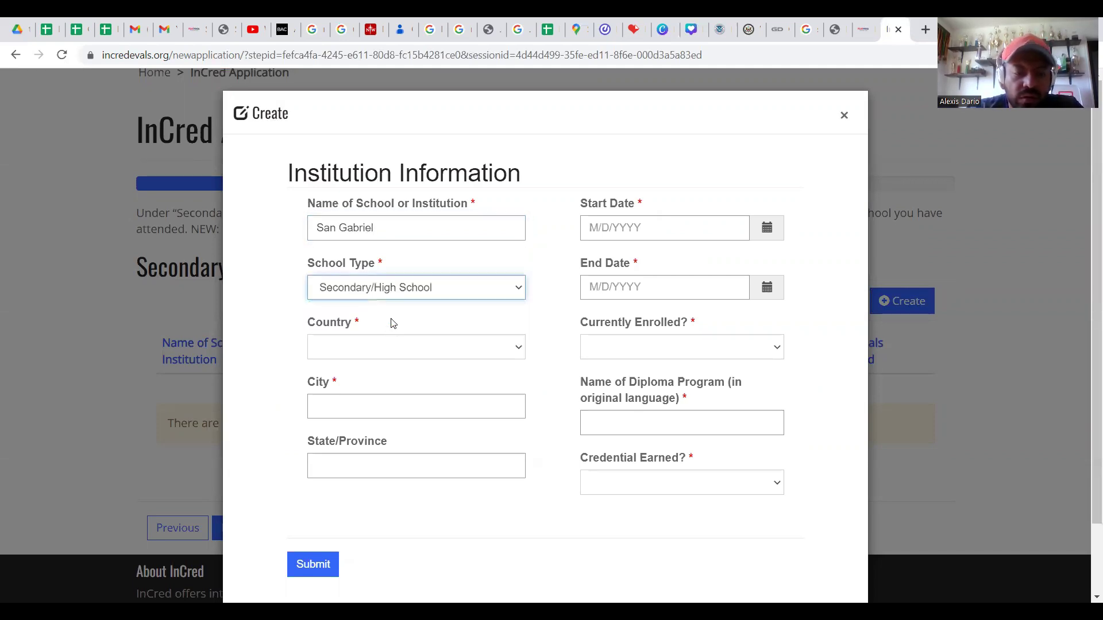
{"action": "left_click", "coordinate": [379, 351]}
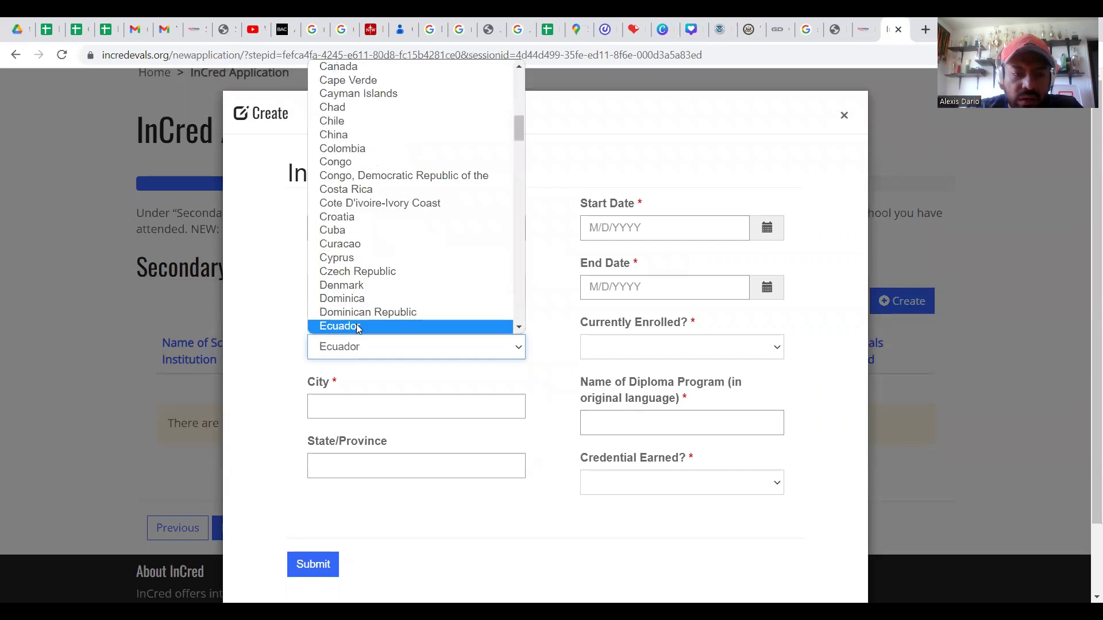
{"action": "left_click", "coordinate": [359, 324]}
{"action": "left_click", "coordinate": [372, 408]}
{"action": "type", "text": "Quito"}
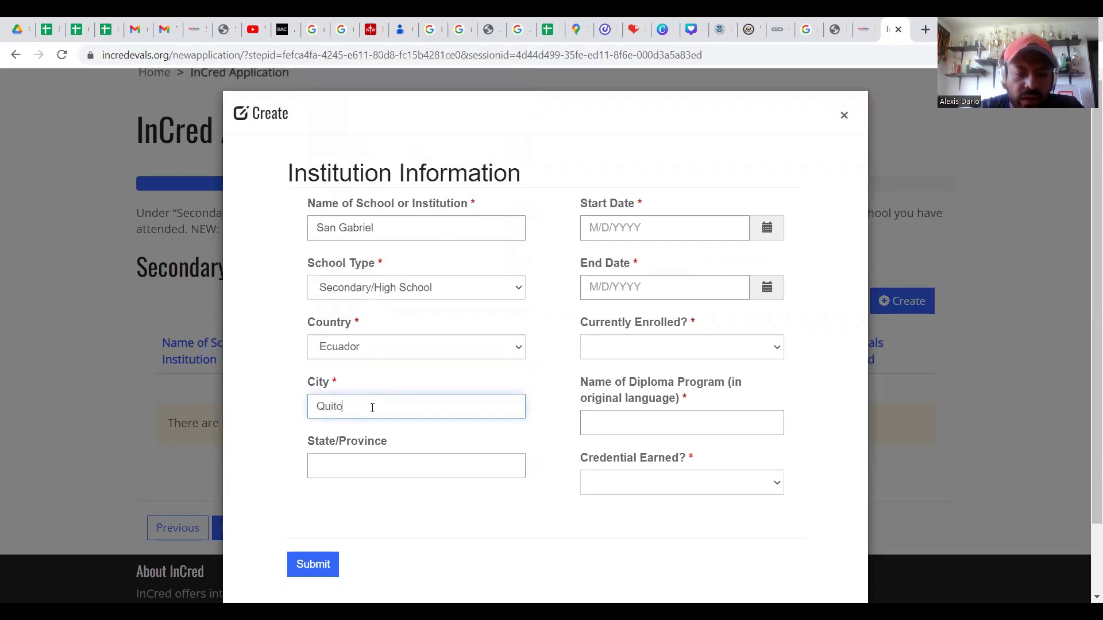
{"action": "type", "text": "pIC"}
{"action": "type", "text": "p"}
{"action": "type", "text": "Pichincha"}
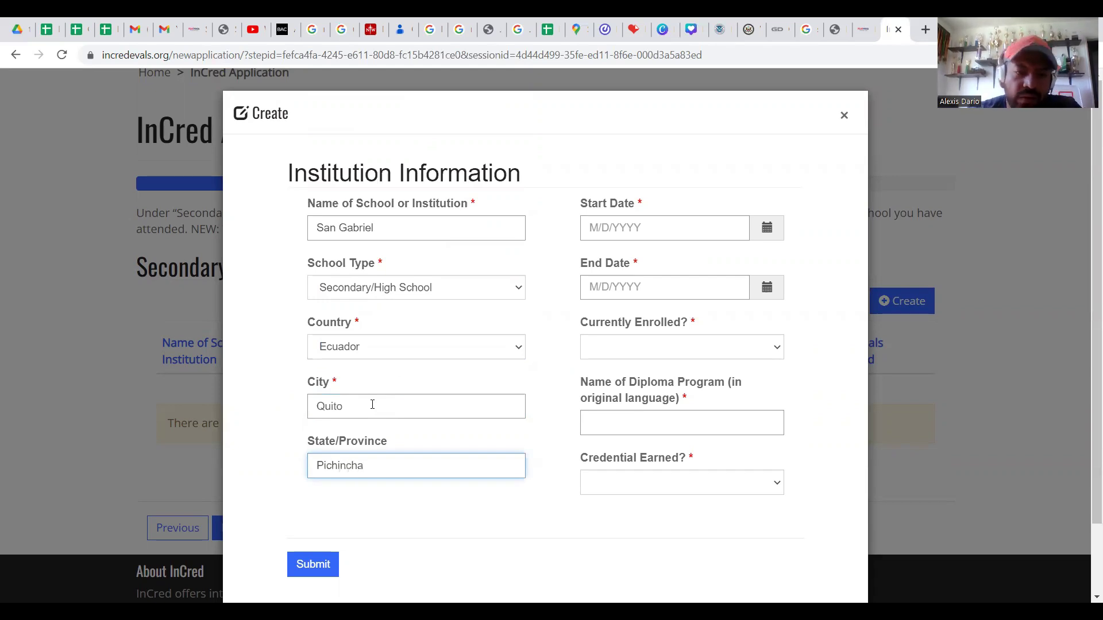
Set the attendance dates from 8/10/2019 to 6/15/2023.
{"action": "left_click", "coordinate": [610, 230]}
{"action": "left_click", "coordinate": [764, 231]}
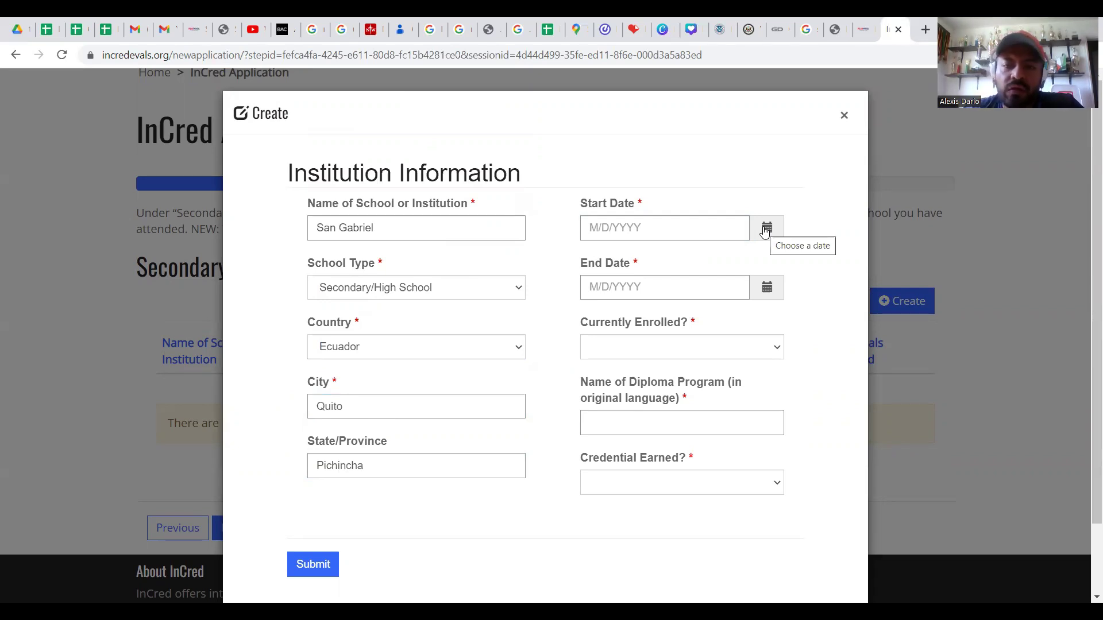
{"action": "left_click", "coordinate": [766, 230]}
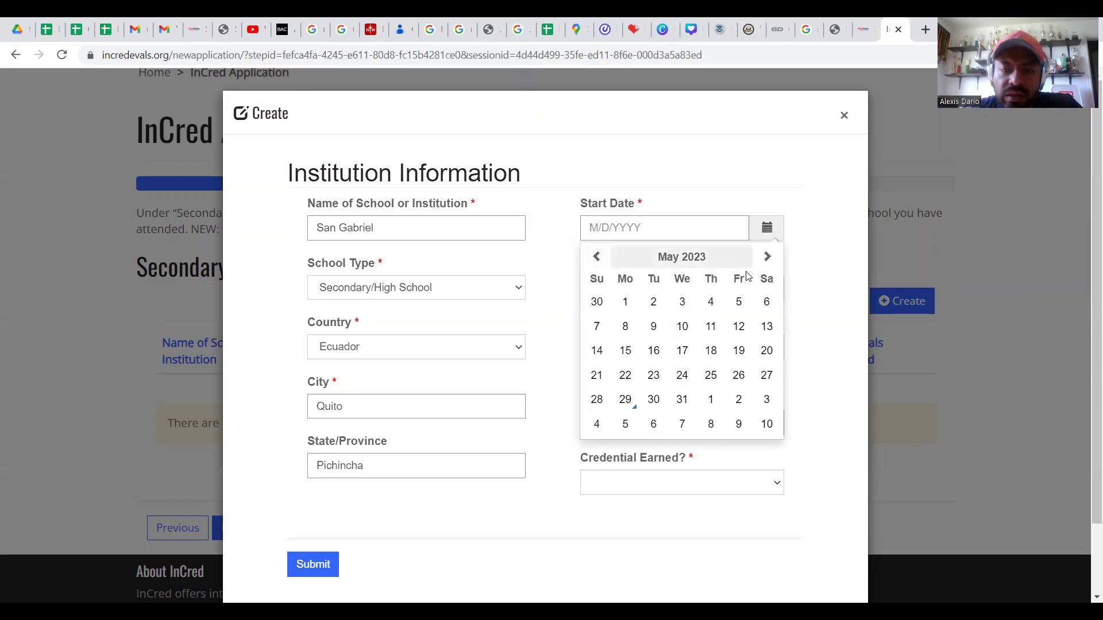
{"action": "left_click", "coordinate": [772, 261]}
{"action": "left_click", "coordinate": [769, 261]}
{"action": "left_click", "coordinate": [769, 263]}
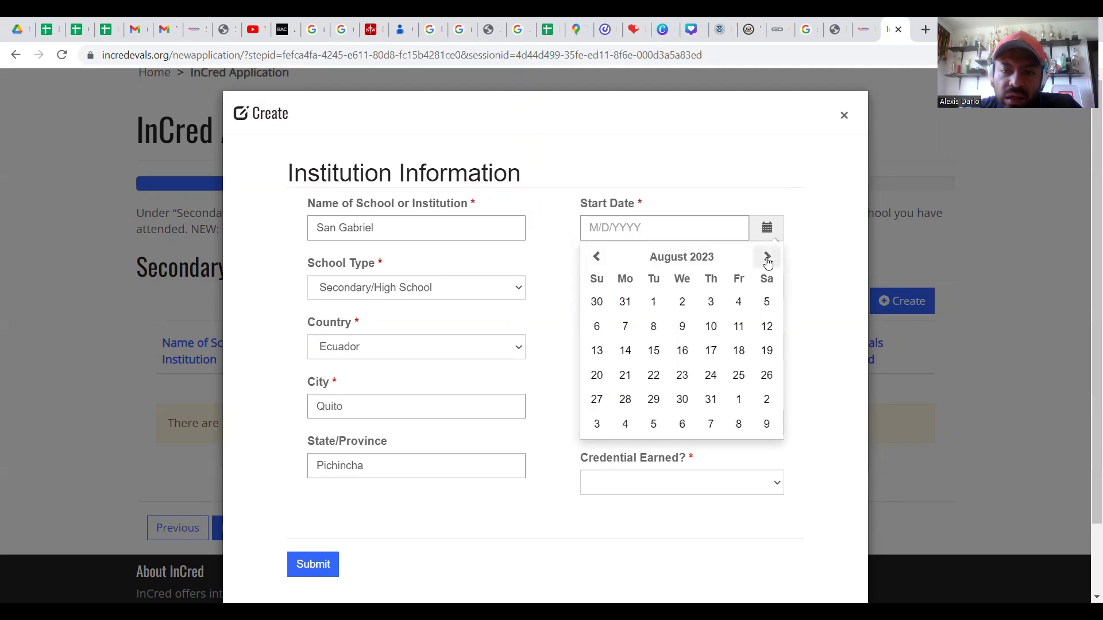
{"action": "left_click", "coordinate": [711, 326]}
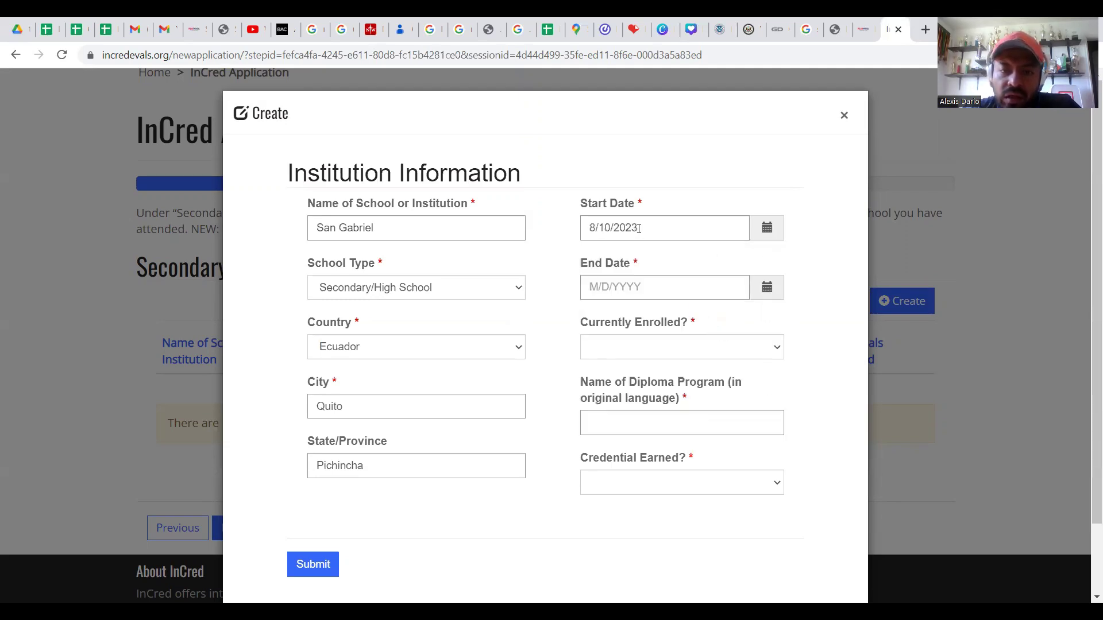
{"action": "key", "text": "BackSpace"}
{"action": "key", "text": "BackSpace"}
{"action": "key", "text": "BackSpace"}
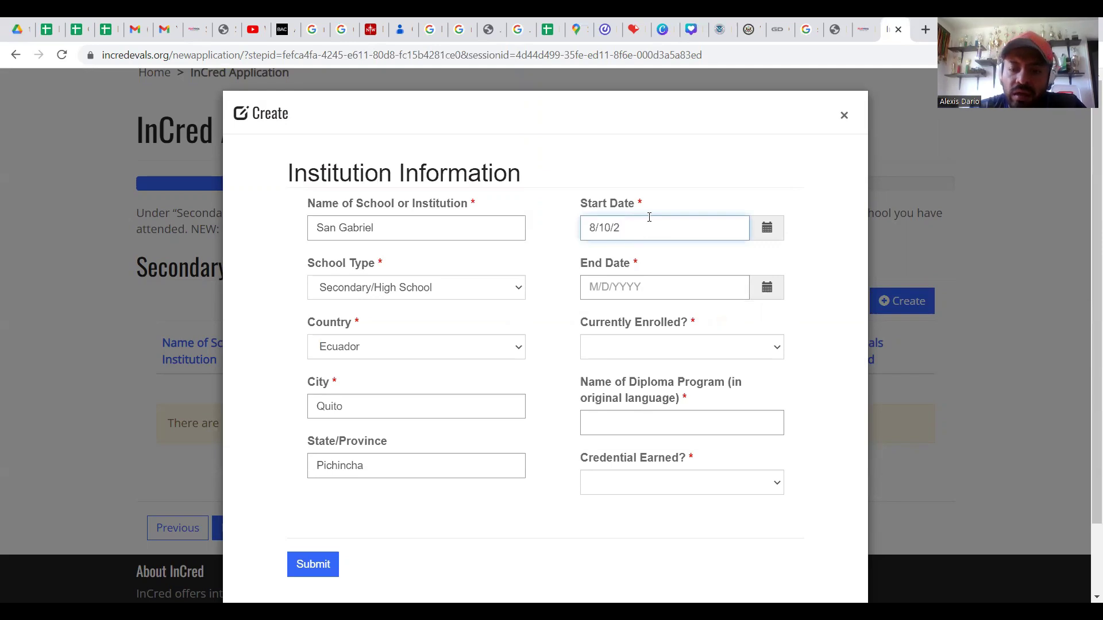
{"action": "type", "text": "019"}
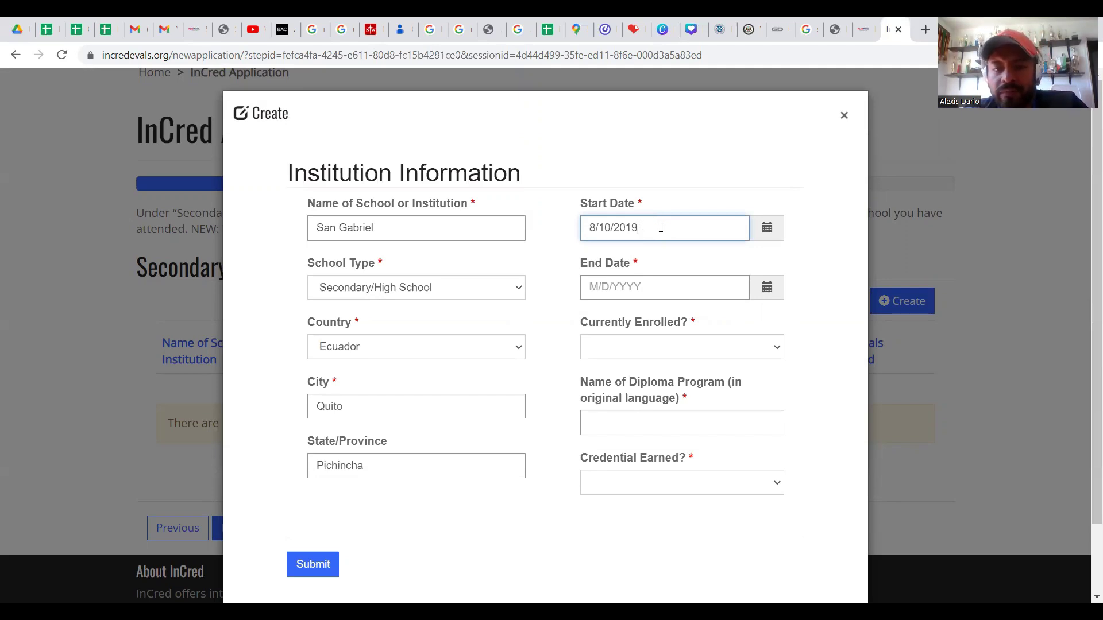
{"action": "left_click", "coordinate": [629, 290]}
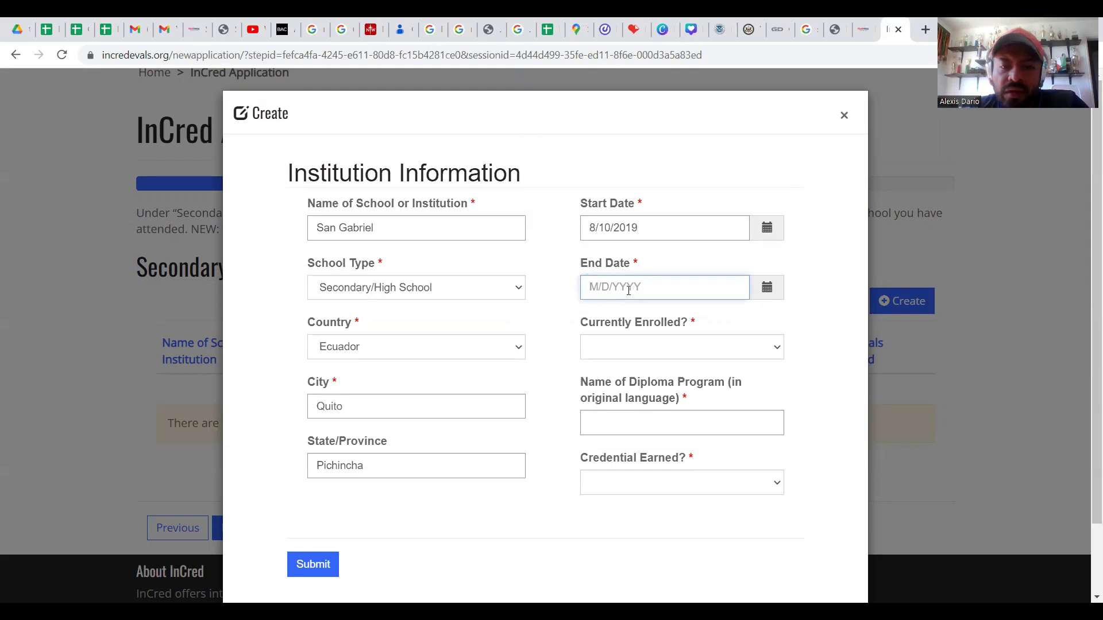
{"action": "left_click", "coordinate": [768, 288]}
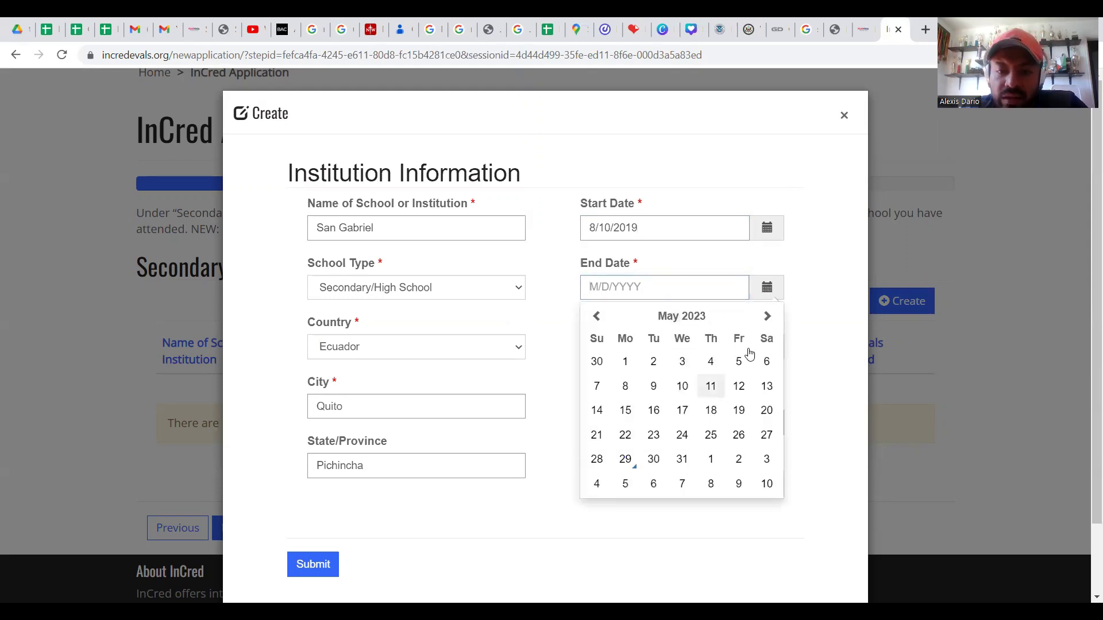
{"action": "left_click", "coordinate": [767, 316]}
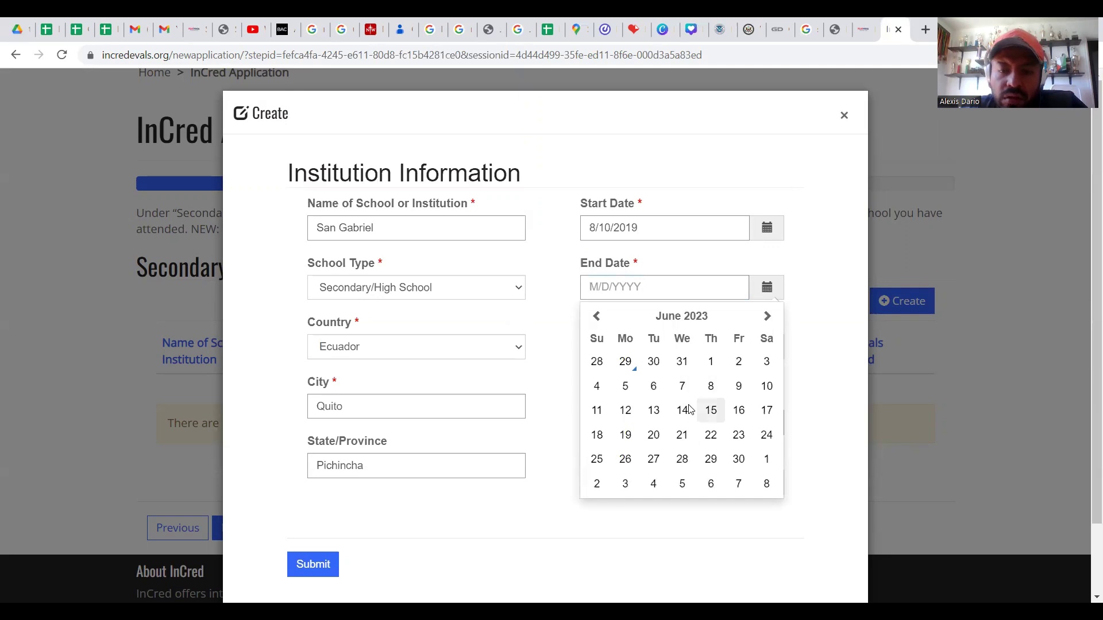
{"action": "left_click", "coordinate": [711, 410]}
Mark currently enrolled, enter diploma program Bachiller en Ciencias, set Credential Earned to Yes, and submit.
{"action": "scroll", "coordinate": [793, 253], "scroll_direction": "down", "scroll_amount": 1}
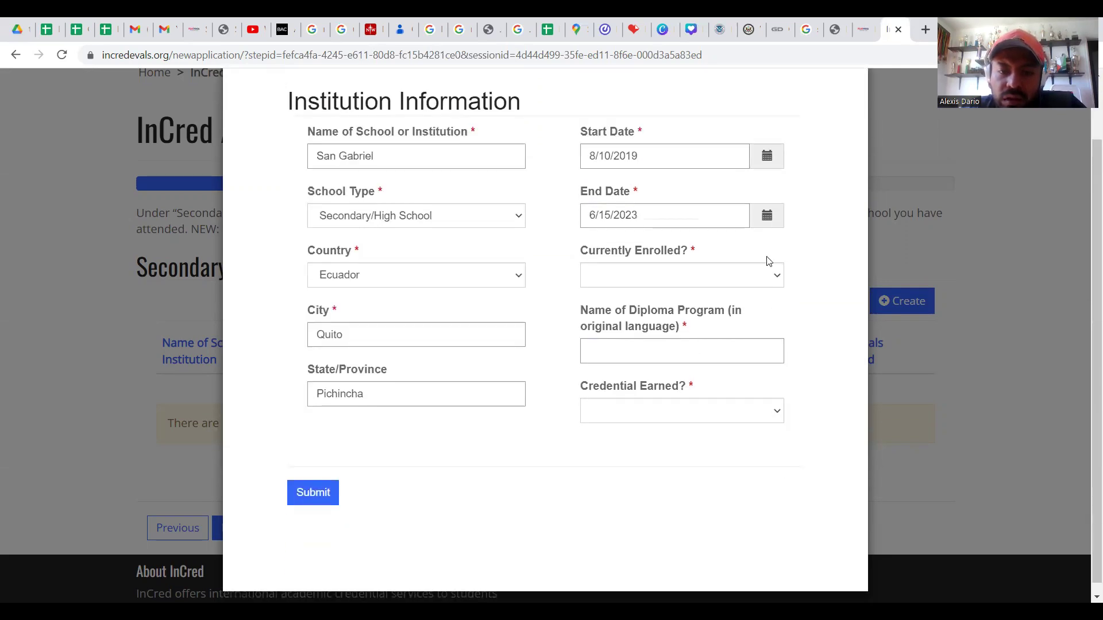
{"action": "left_click", "coordinate": [671, 283]}
{"action": "left_click", "coordinate": [603, 310]}
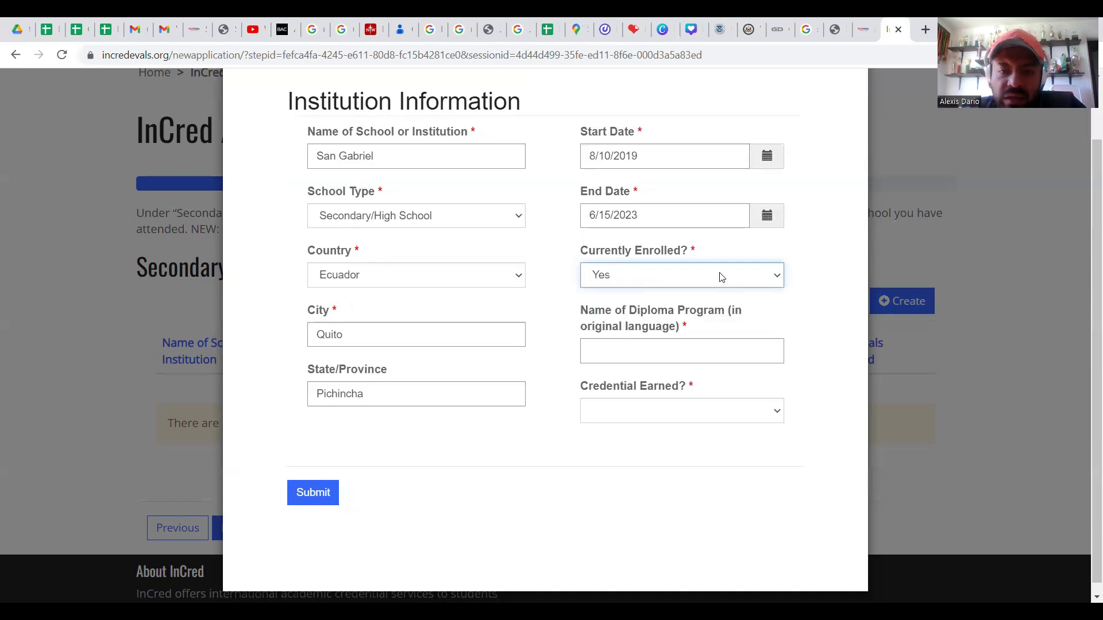
{"action": "left_click", "coordinate": [684, 333]}
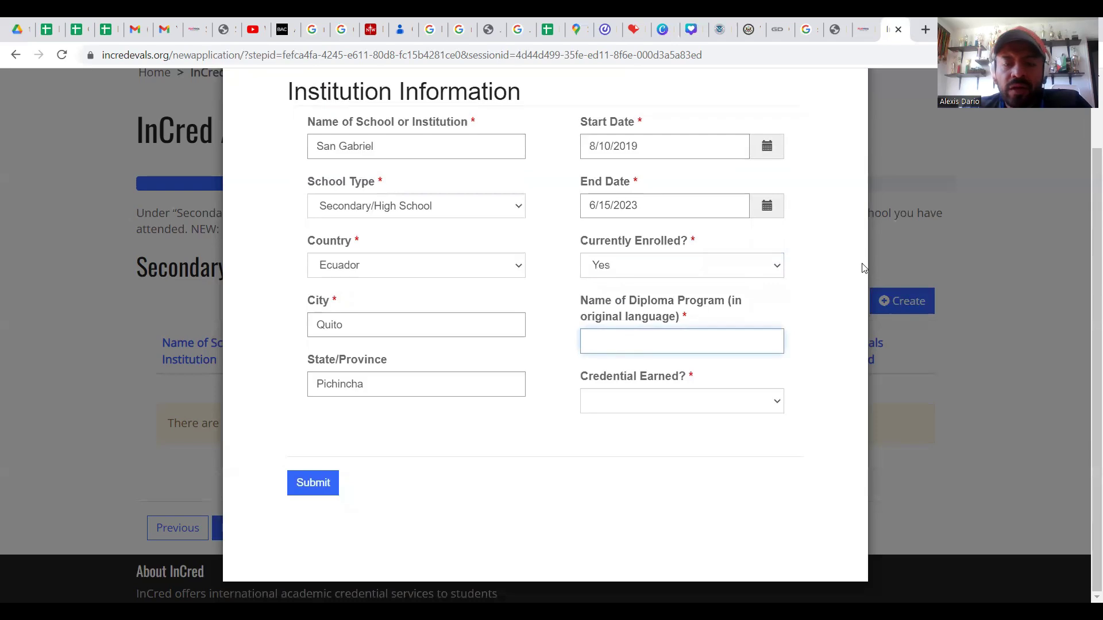
{"action": "type", "text": "Bachi"}
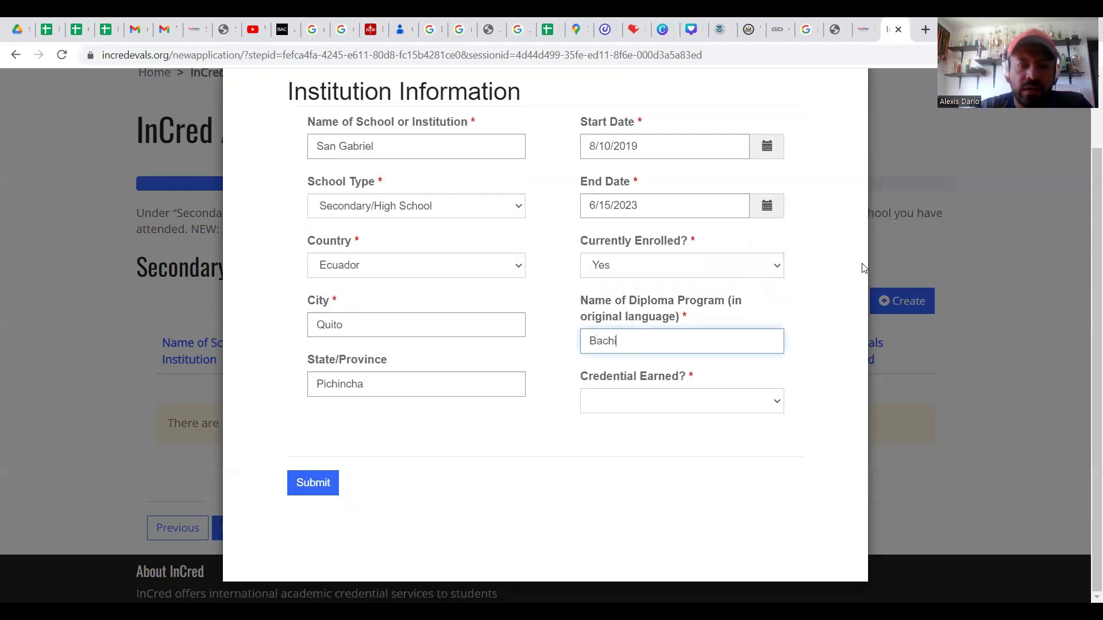
{"action": "type", "text": "ller en "}
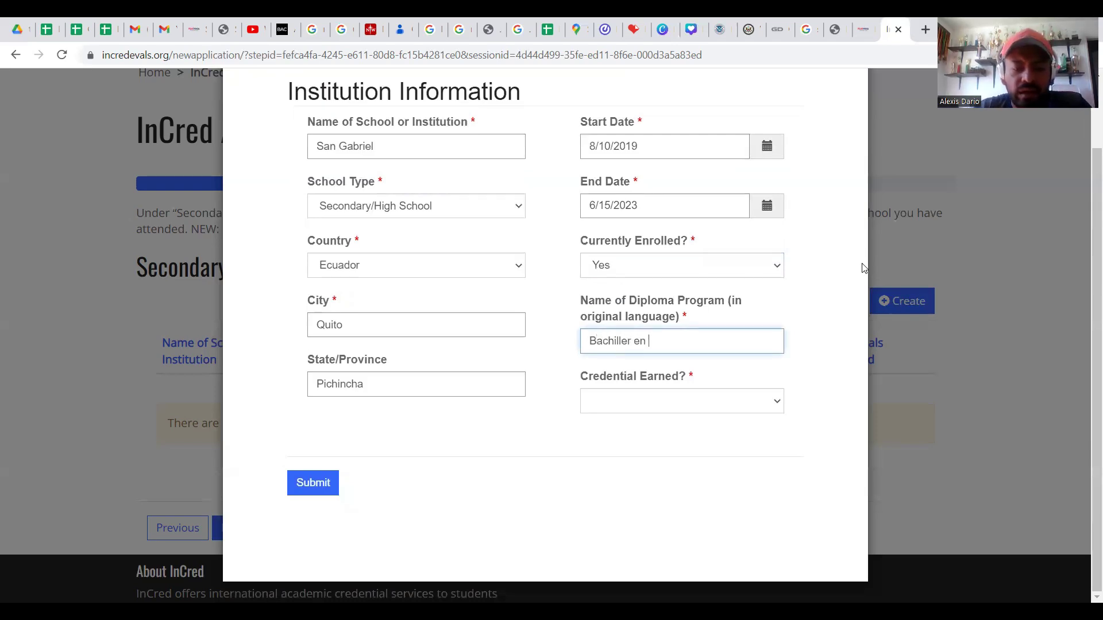
{"action": "type", "text": "Ciencias"}
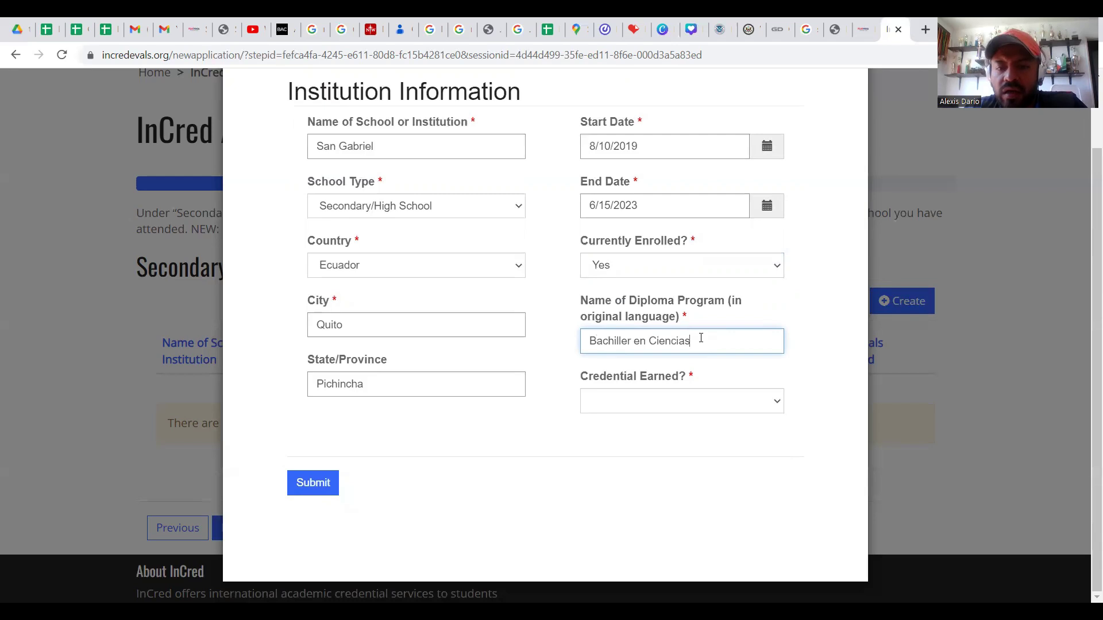
{"action": "left_click", "coordinate": [731, 407]}
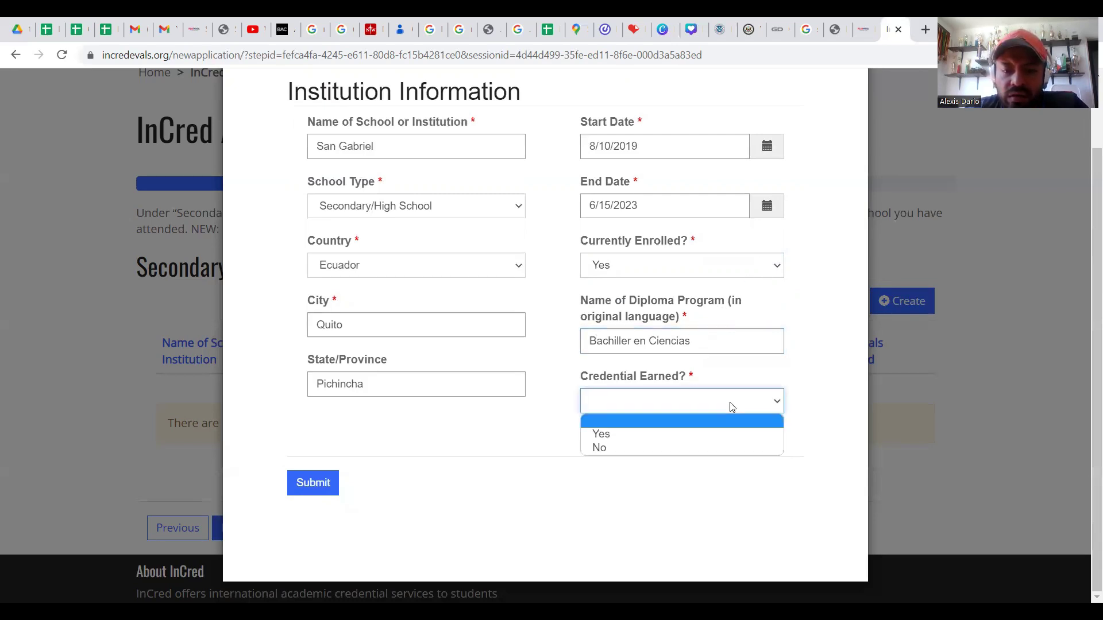
{"action": "key", "text": "Down"}
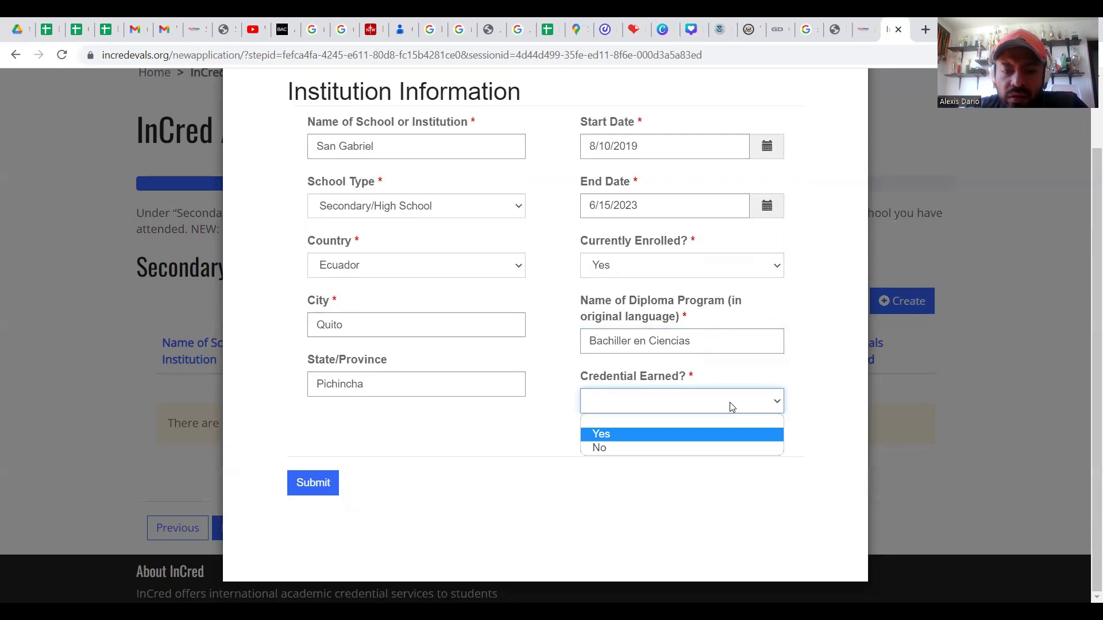
{"action": "key", "text": "Return"}
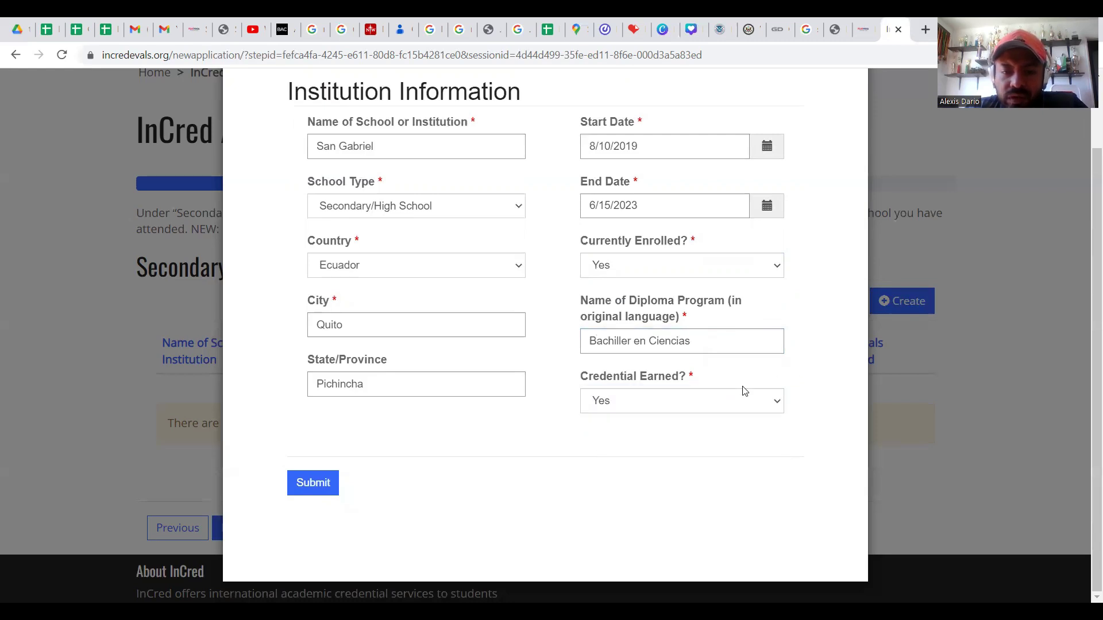
{"action": "left_click", "coordinate": [309, 489]}
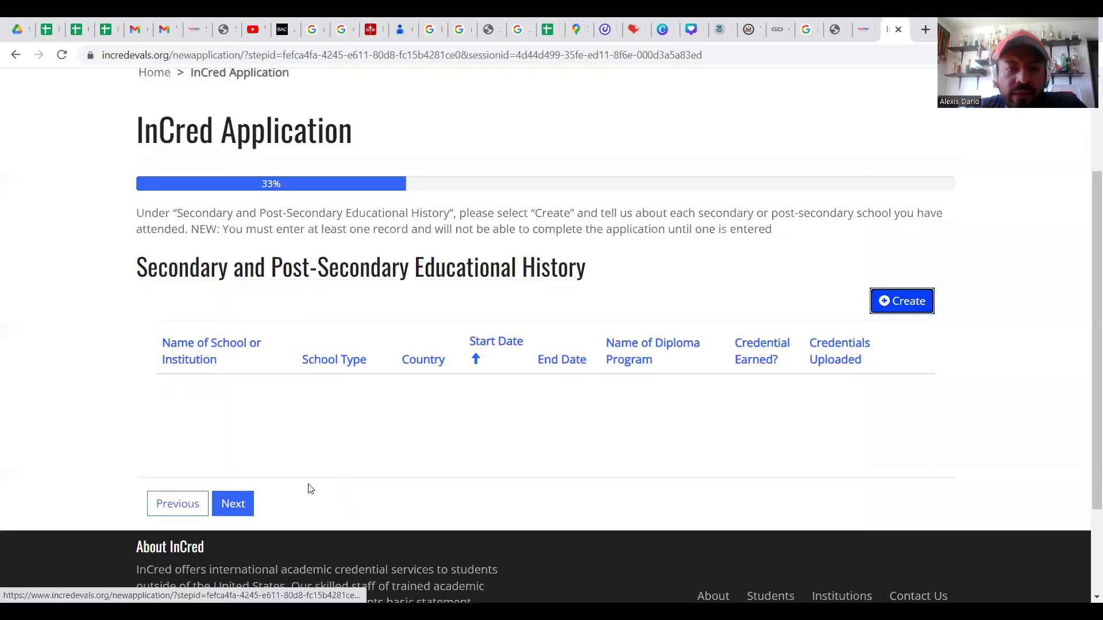
Advance from the Educational History table to the Upload All Transcripts step.
{"action": "scroll", "coordinate": [446, 274], "scroll_direction": "down", "scroll_amount": 1}
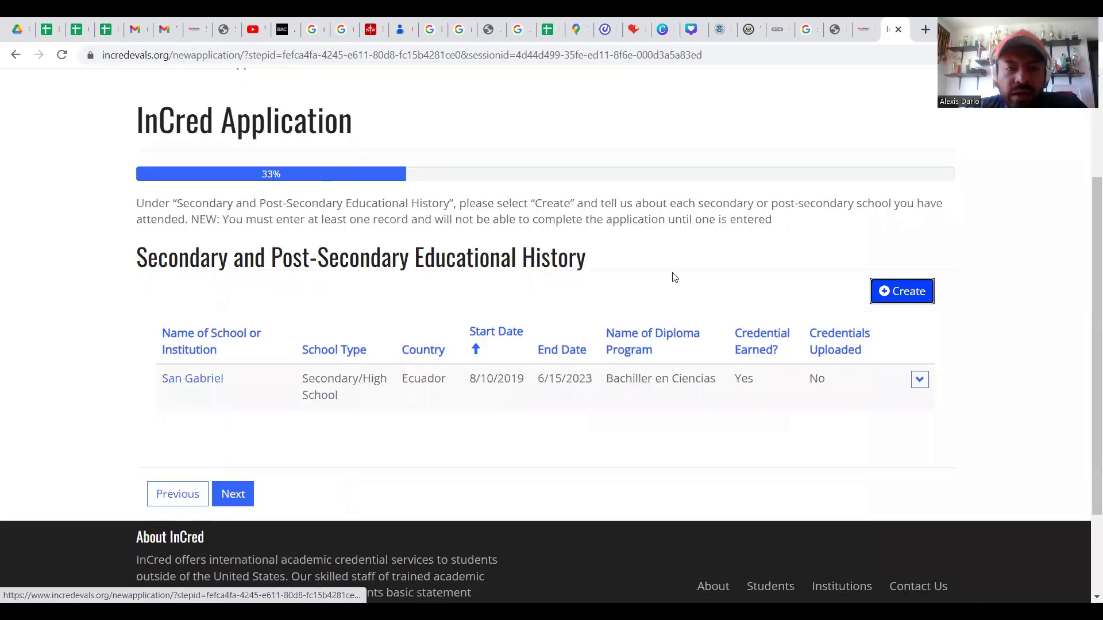
{"action": "scroll", "coordinate": [264, 406], "scroll_direction": "down", "scroll_amount": 2}
{"action": "left_click", "coordinate": [230, 374]}
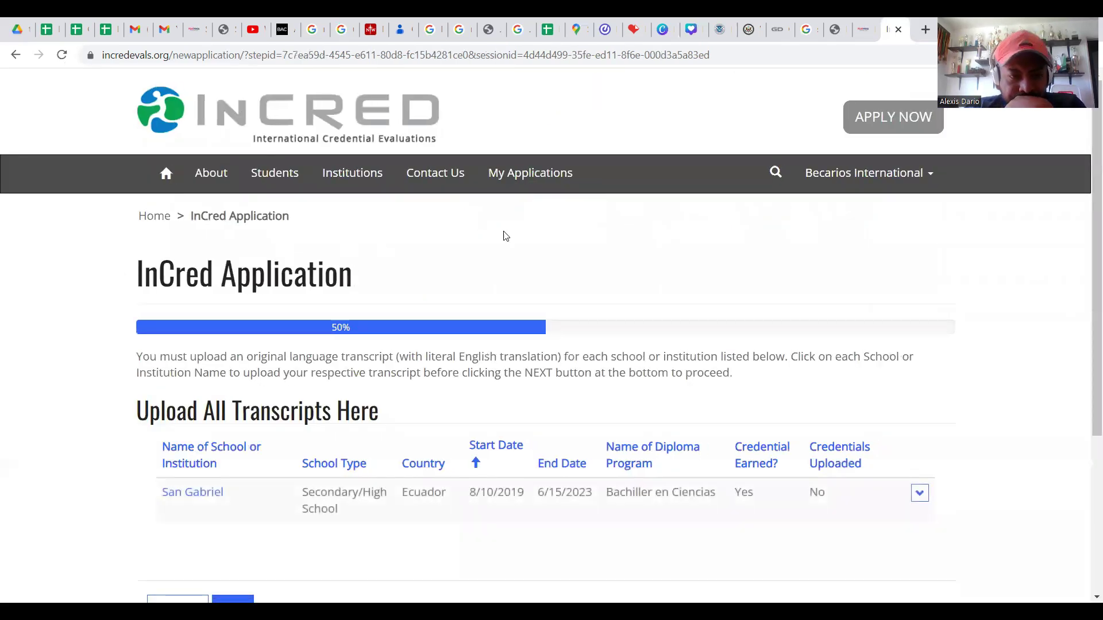
{"action": "scroll", "coordinate": [595, 227], "scroll_direction": "down", "scroll_amount": 2}
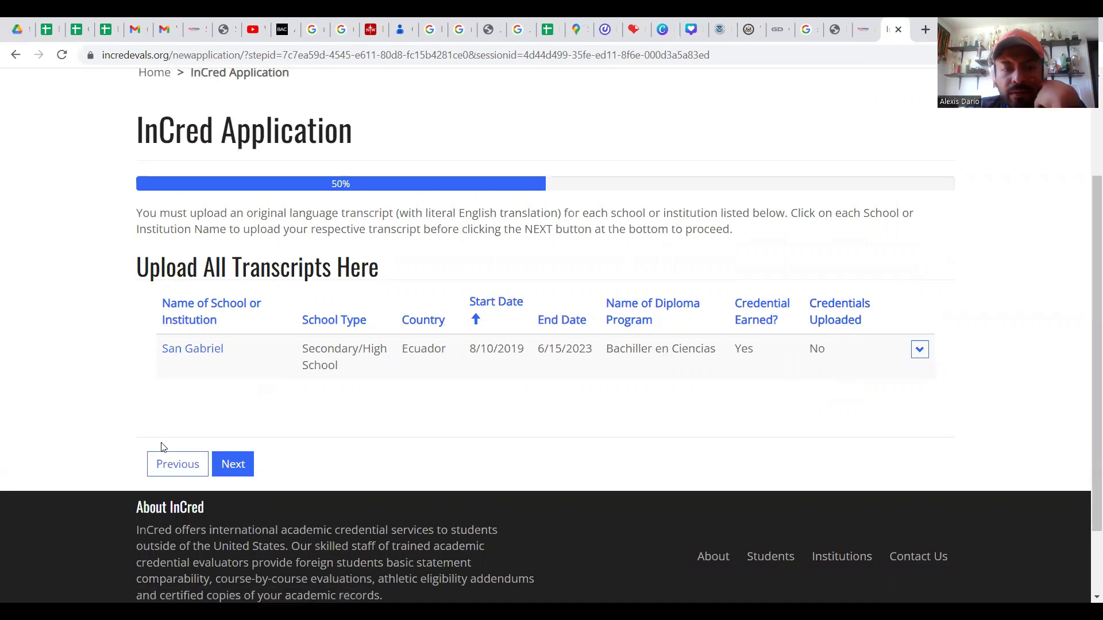
Return to Educational History, open San Gabriel's details, and switch Credential Earned to No.
{"action": "left_click", "coordinate": [161, 469]}
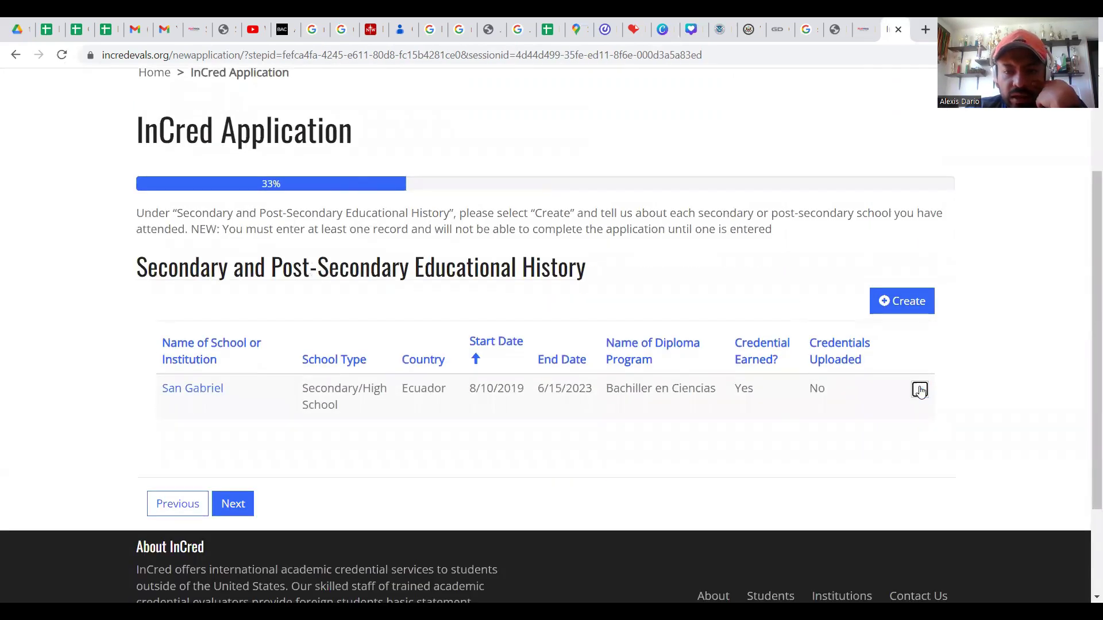
{"action": "left_click", "coordinate": [919, 389]}
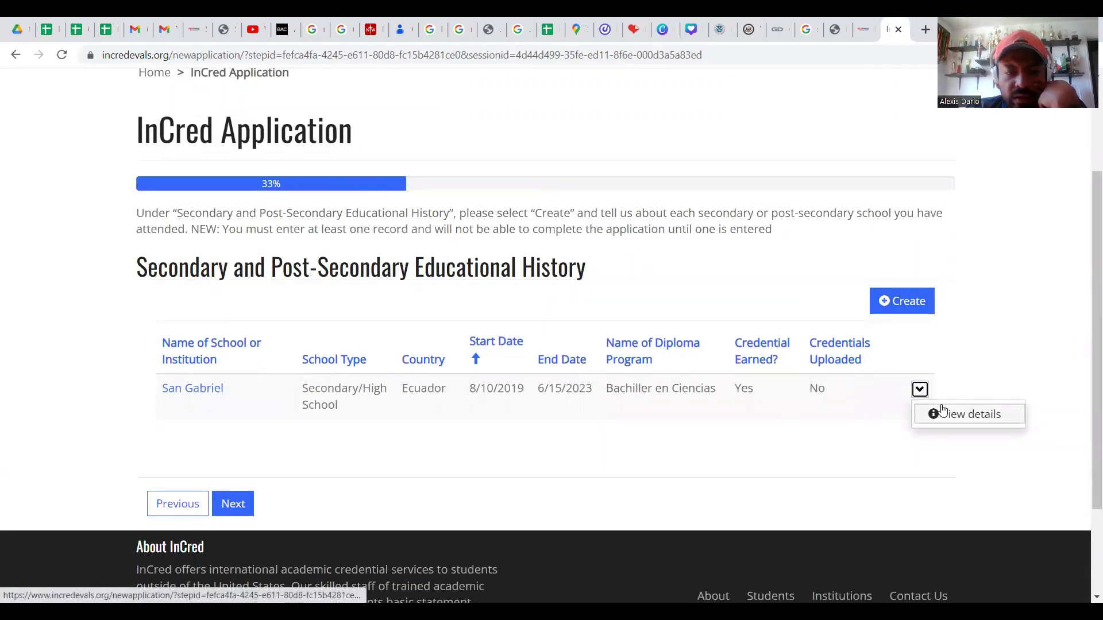
{"action": "left_click", "coordinate": [971, 414]}
{"action": "scroll", "coordinate": [764, 339], "scroll_direction": "down", "scroll_amount": 2}
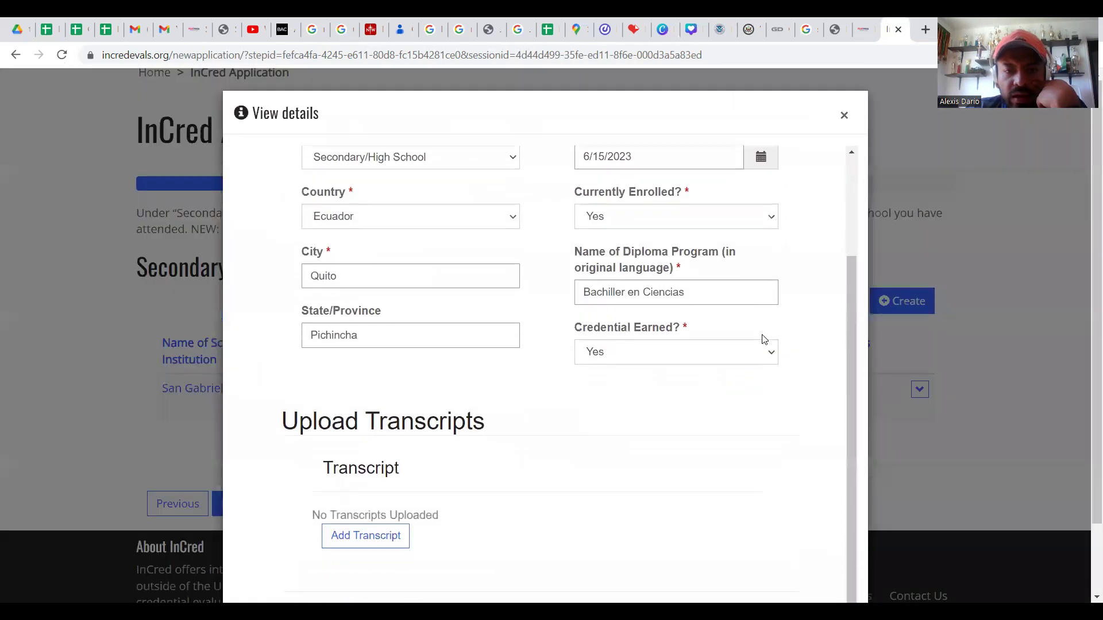
{"action": "left_click", "coordinate": [650, 363]}
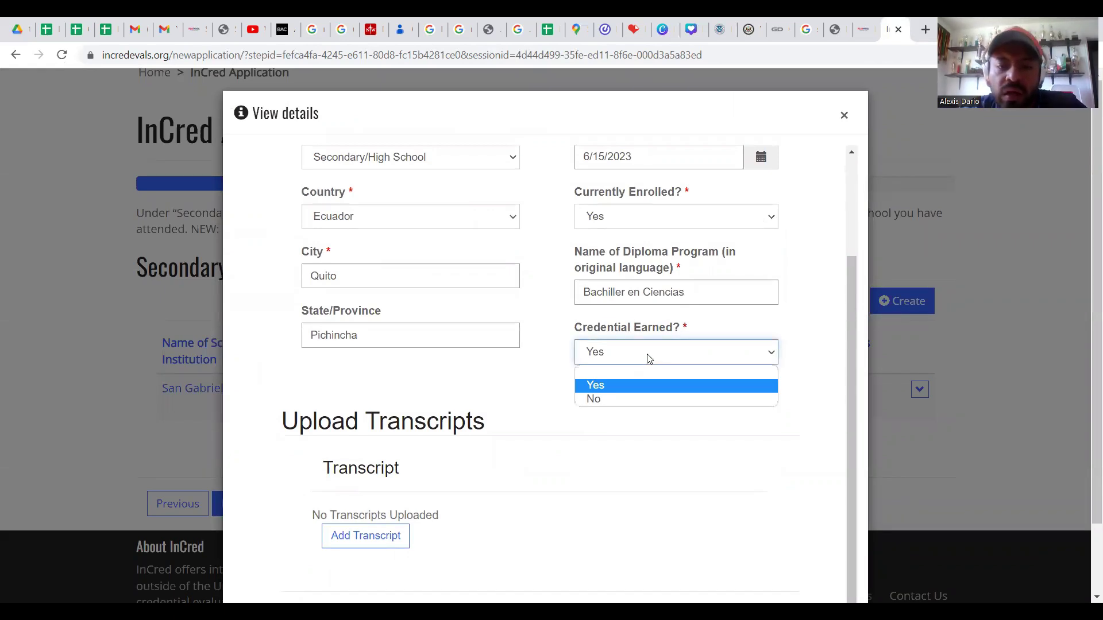
{"action": "left_click", "coordinate": [797, 315]}
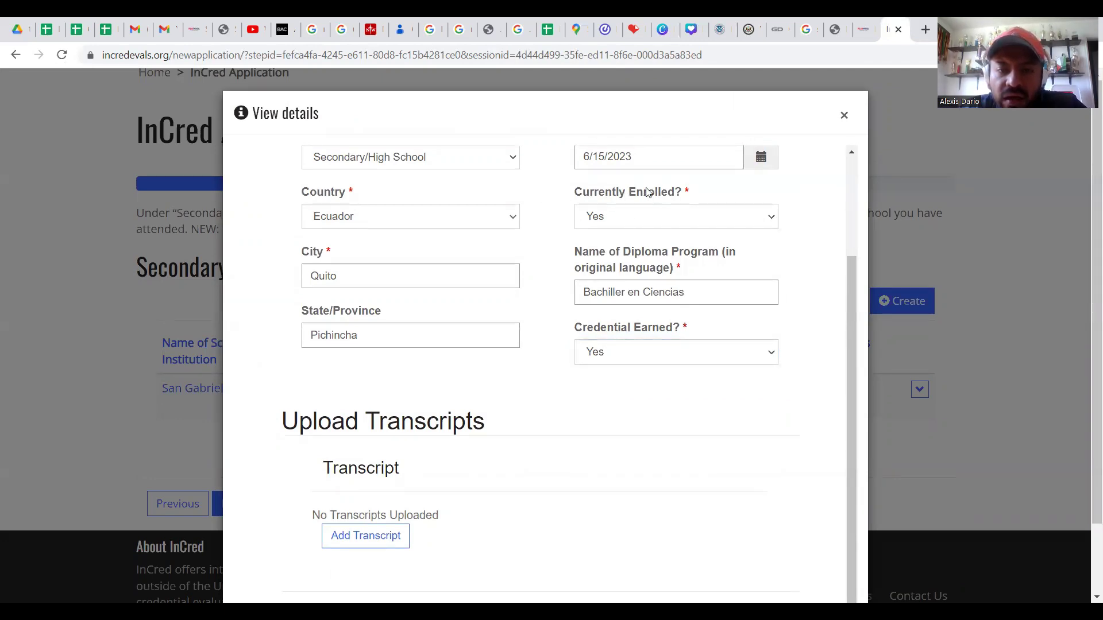
{"action": "left_click", "coordinate": [615, 352]}
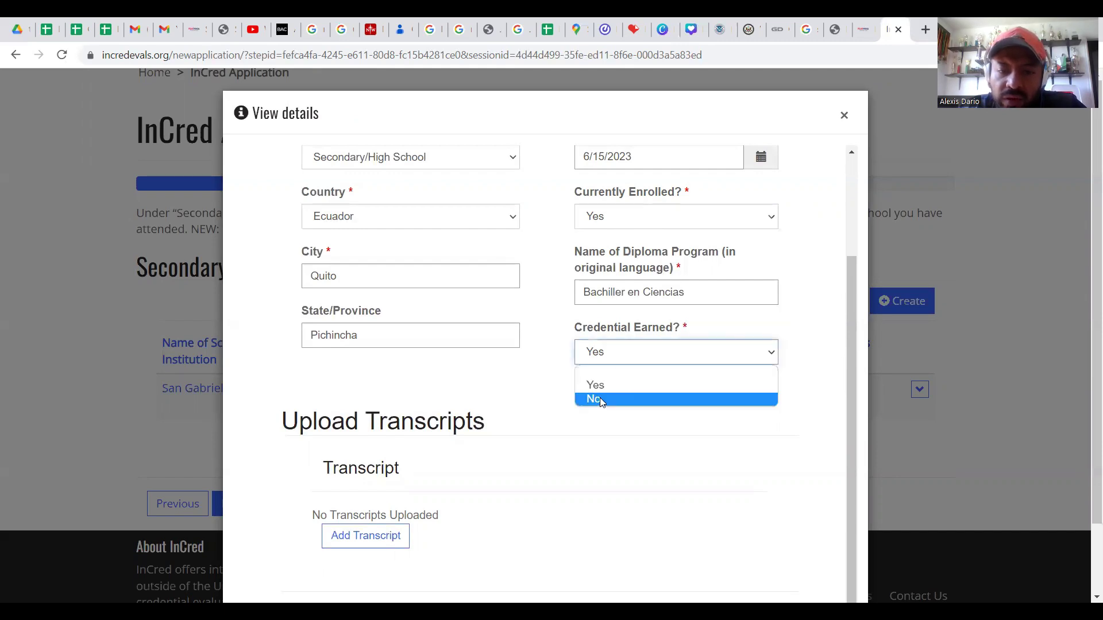
{"action": "left_click", "coordinate": [600, 397]}
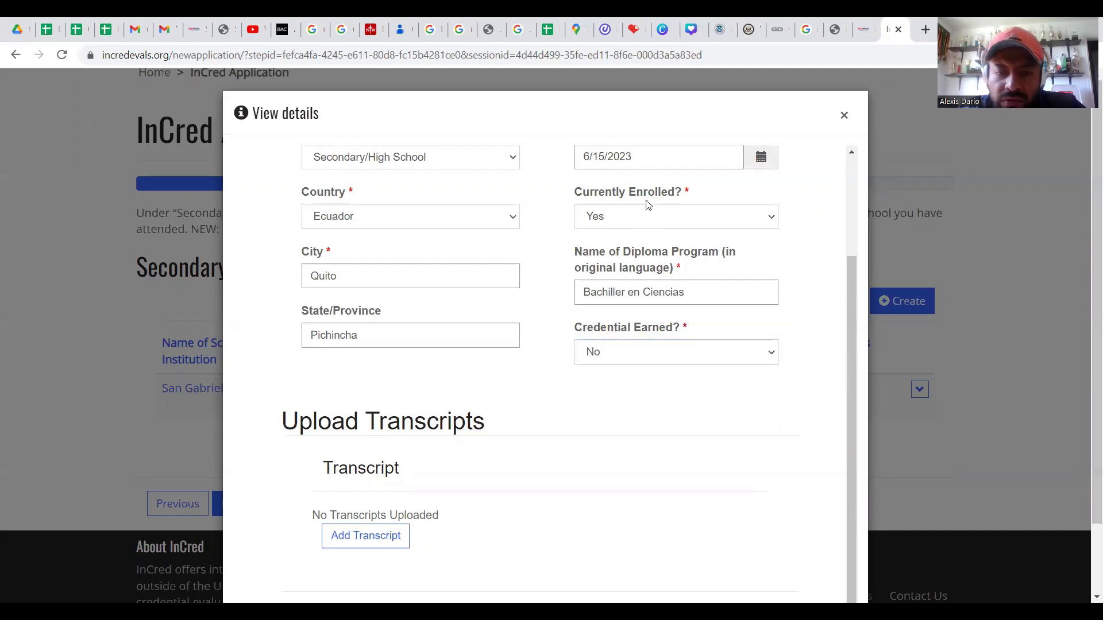
{"action": "left_click", "coordinate": [626, 357]}
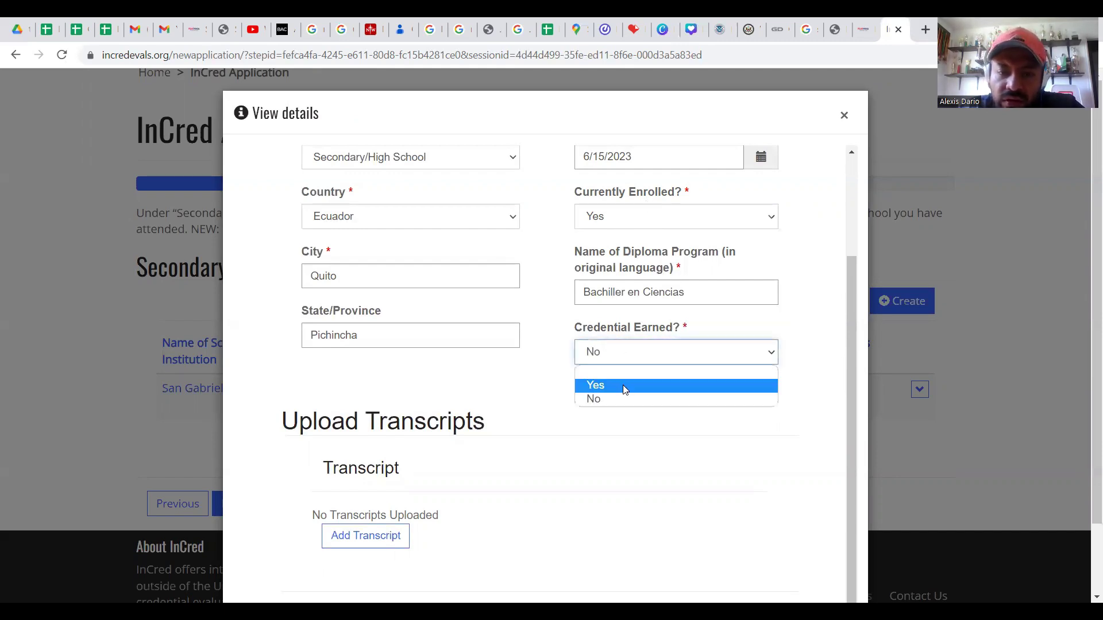
{"action": "left_click", "coordinate": [624, 386]}
{"action": "left_click", "coordinate": [633, 352]}
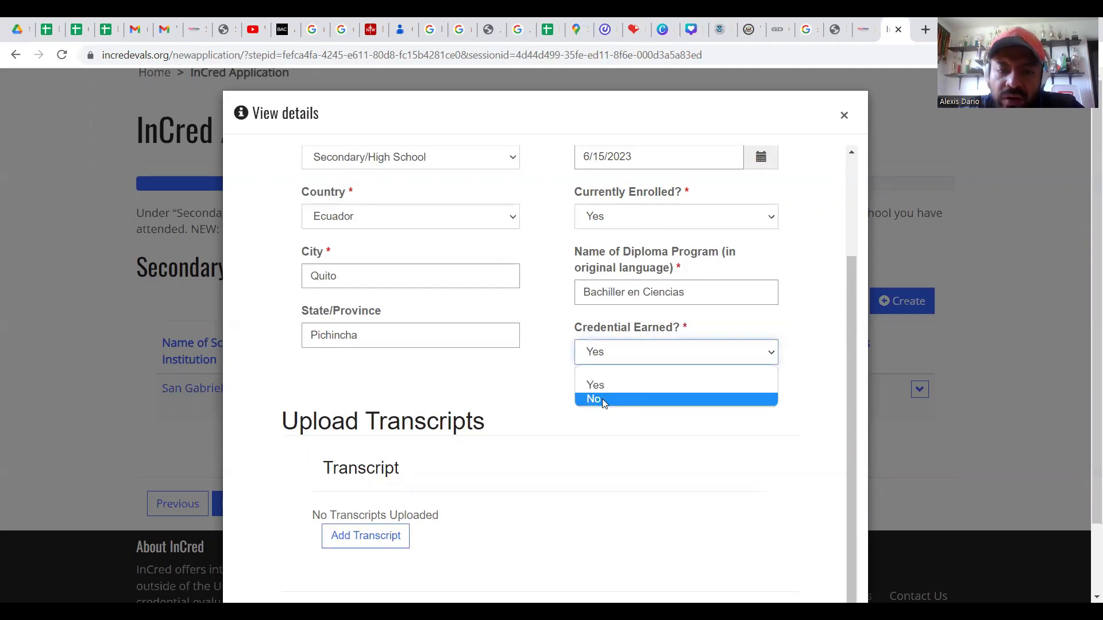
{"action": "left_click", "coordinate": [602, 399]}
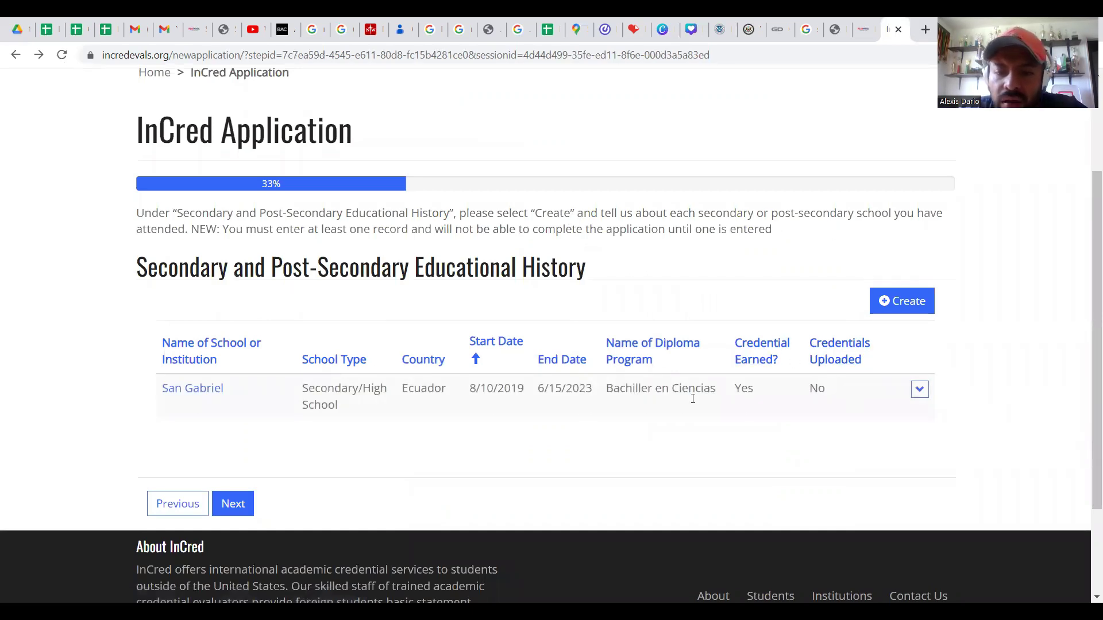
Reopen San Gabriel's details, confirm Credential Earned as No, save the record, and continue.
{"action": "left_click", "coordinate": [919, 389]}
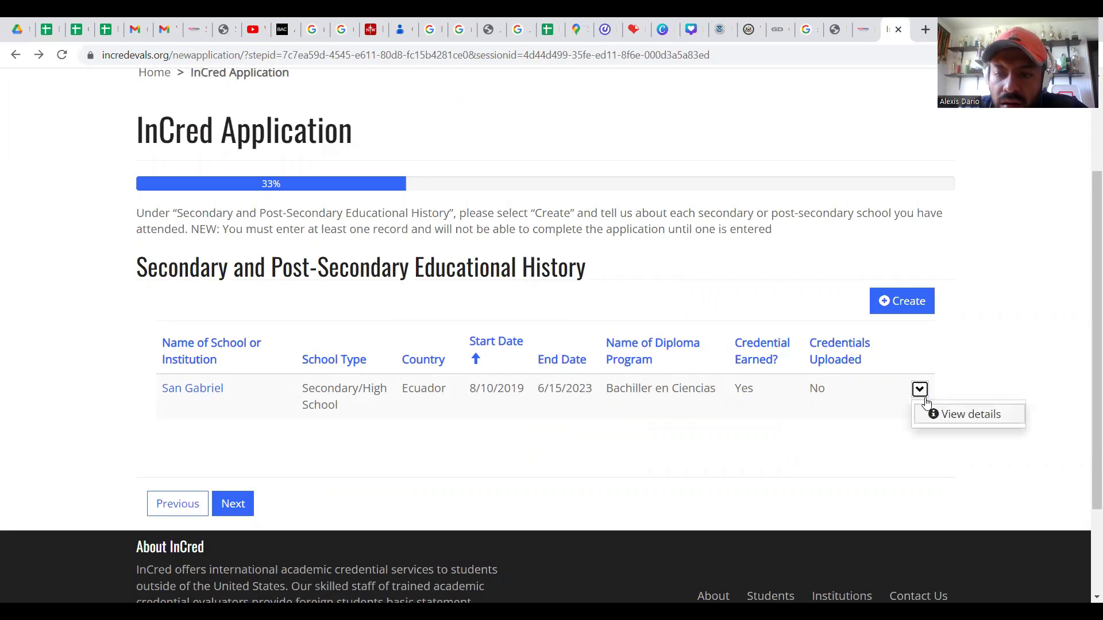
{"action": "left_click", "coordinate": [926, 409]}
{"action": "scroll", "coordinate": [690, 299], "scroll_direction": "down", "scroll_amount": 3}
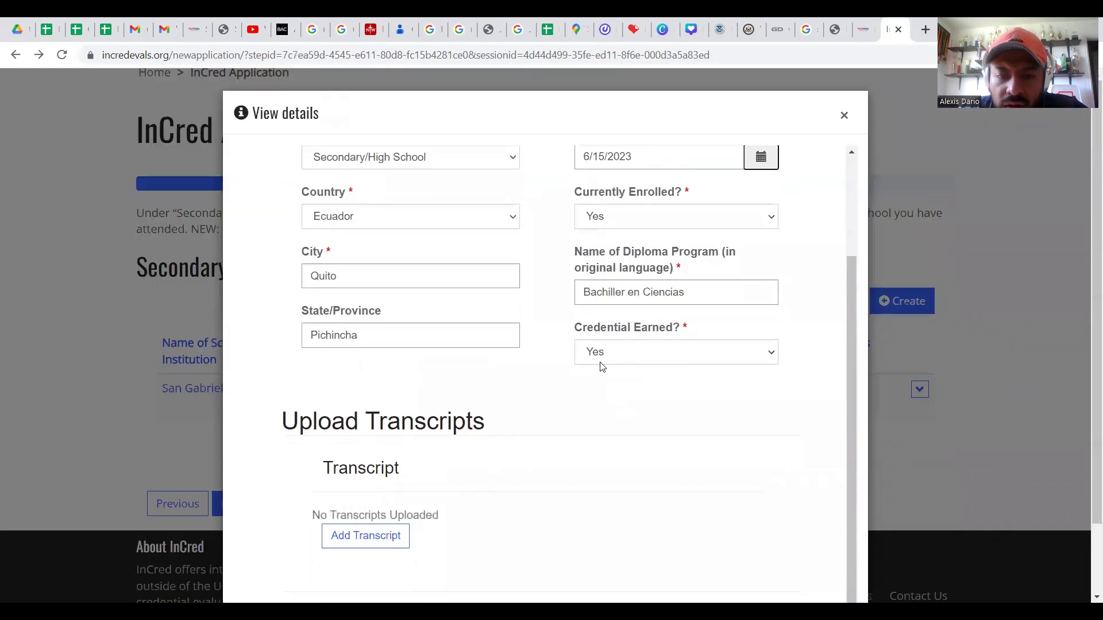
{"action": "left_click", "coordinate": [603, 360]}
{"action": "left_click", "coordinate": [613, 394]}
{"action": "scroll", "coordinate": [527, 389], "scroll_direction": "down", "scroll_amount": 2}
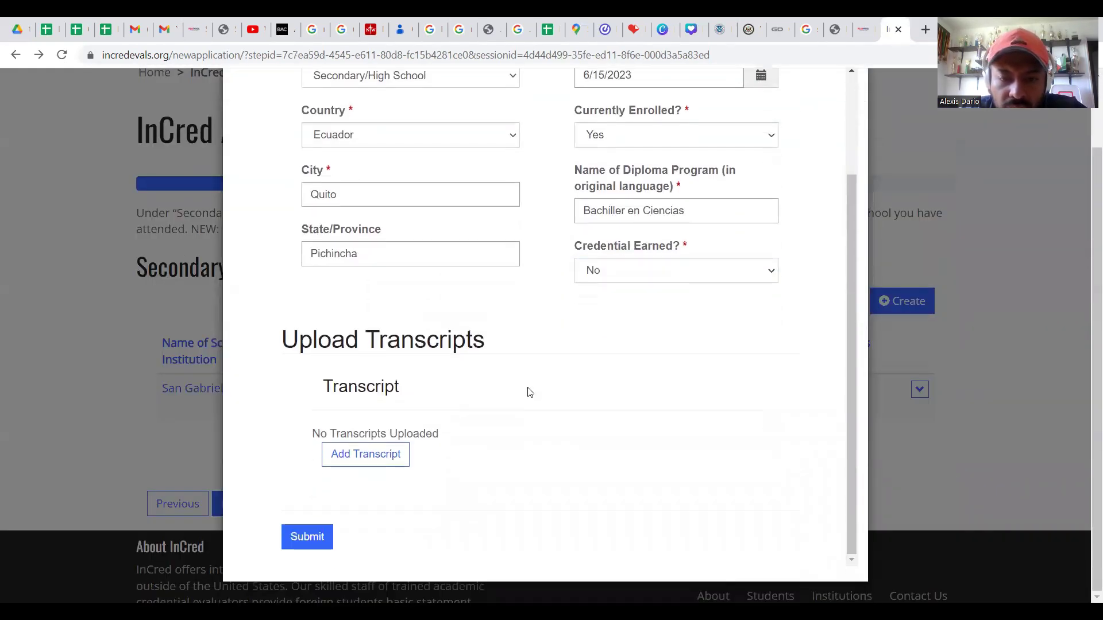
{"action": "left_click", "coordinate": [315, 535]}
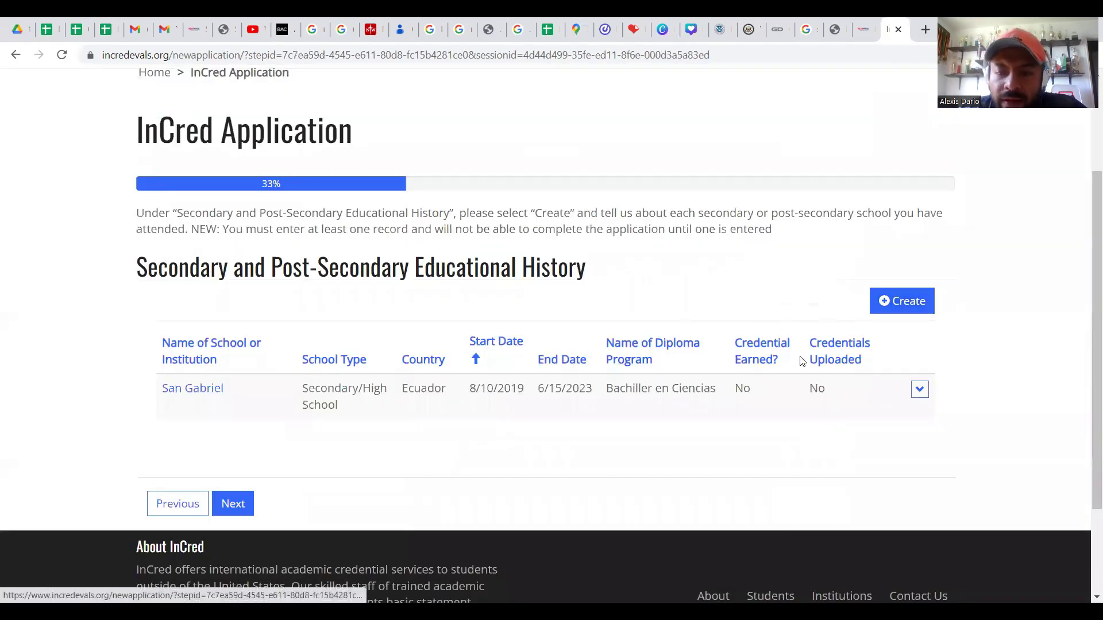
{"action": "left_click", "coordinate": [239, 506]}
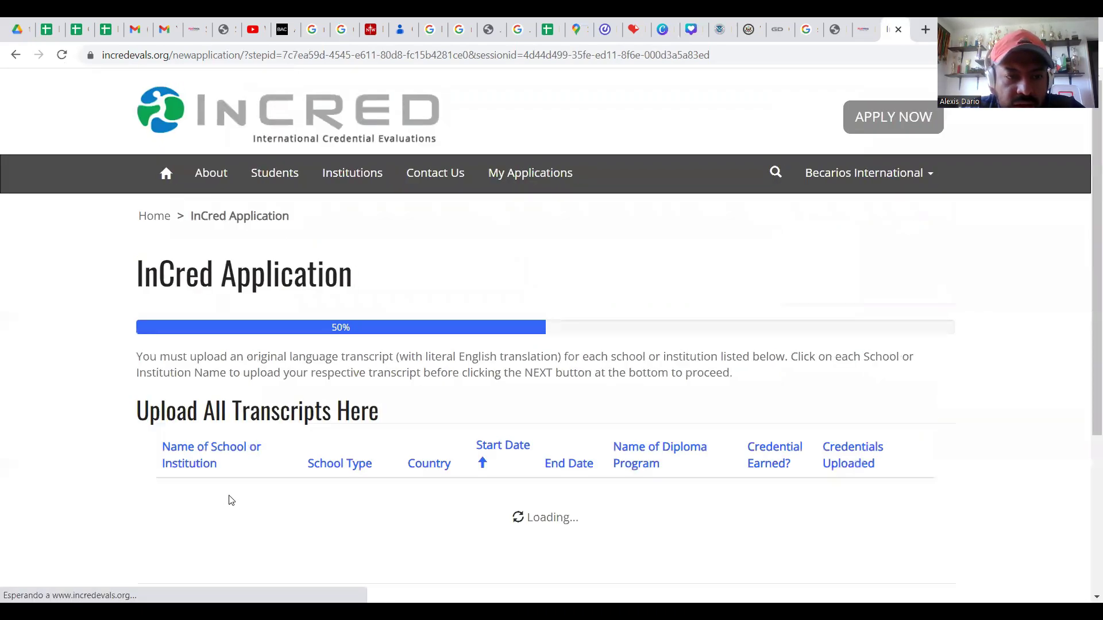
Attach Scanned Documents (3).pdf from Downloads to a new transcript note for San Gabriel.
{"action": "scroll", "coordinate": [311, 327], "scroll_direction": "down", "scroll_amount": 2}
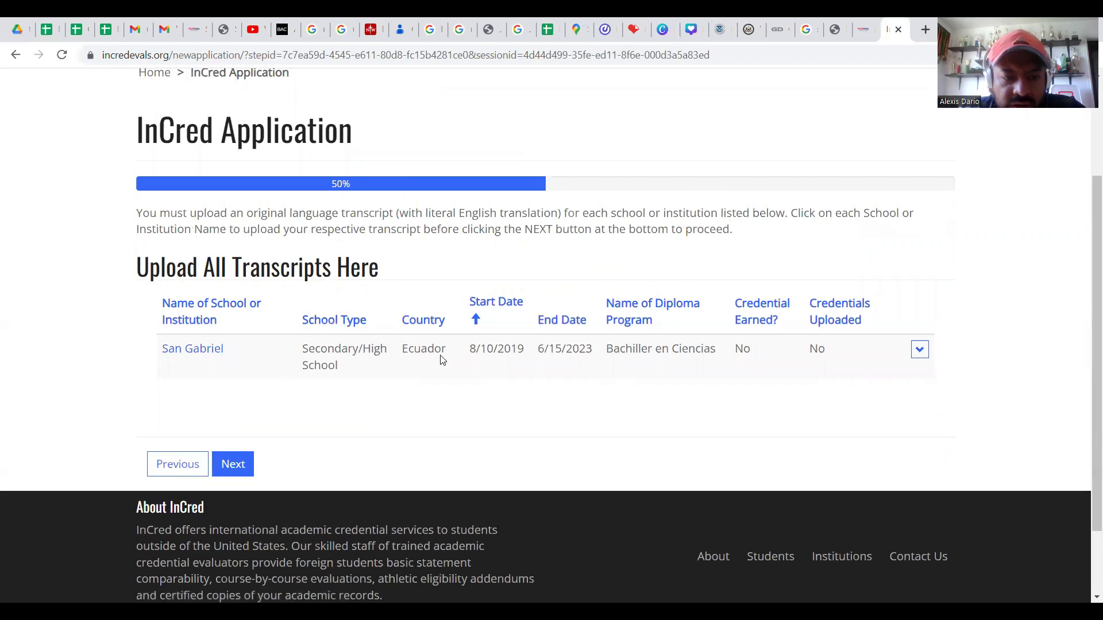
{"action": "left_click", "coordinate": [920, 350]}
{"action": "left_click", "coordinate": [954, 374]}
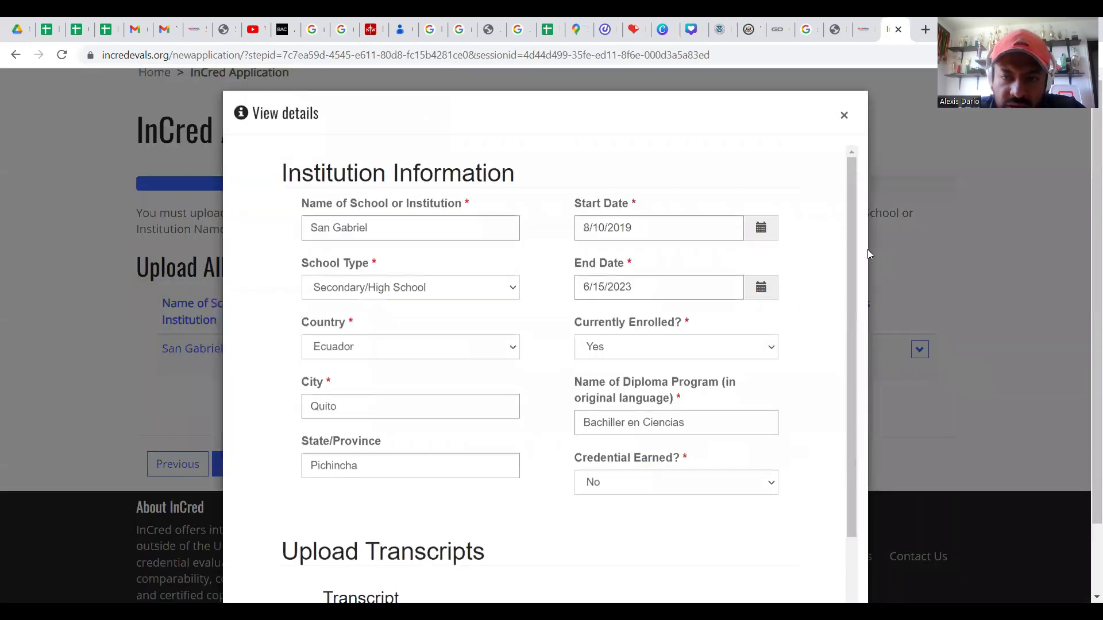
{"action": "left_click_drag", "start_coordinate": [856, 240], "coordinate": [852, 332]}
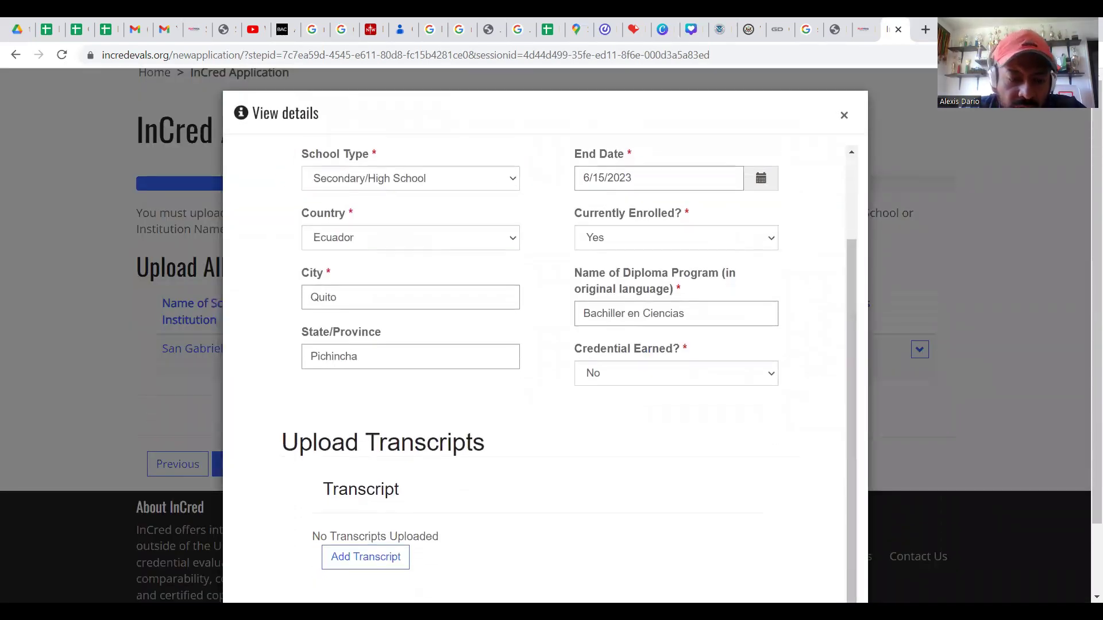
{"action": "left_click", "coordinate": [362, 557]}
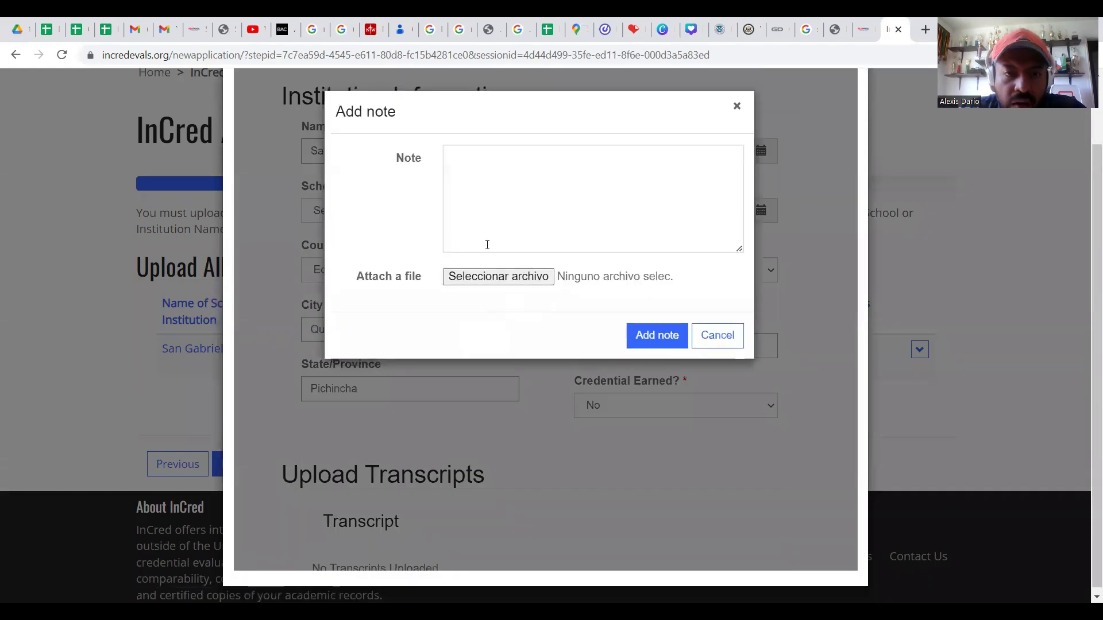
{"action": "left_click", "coordinate": [468, 278]}
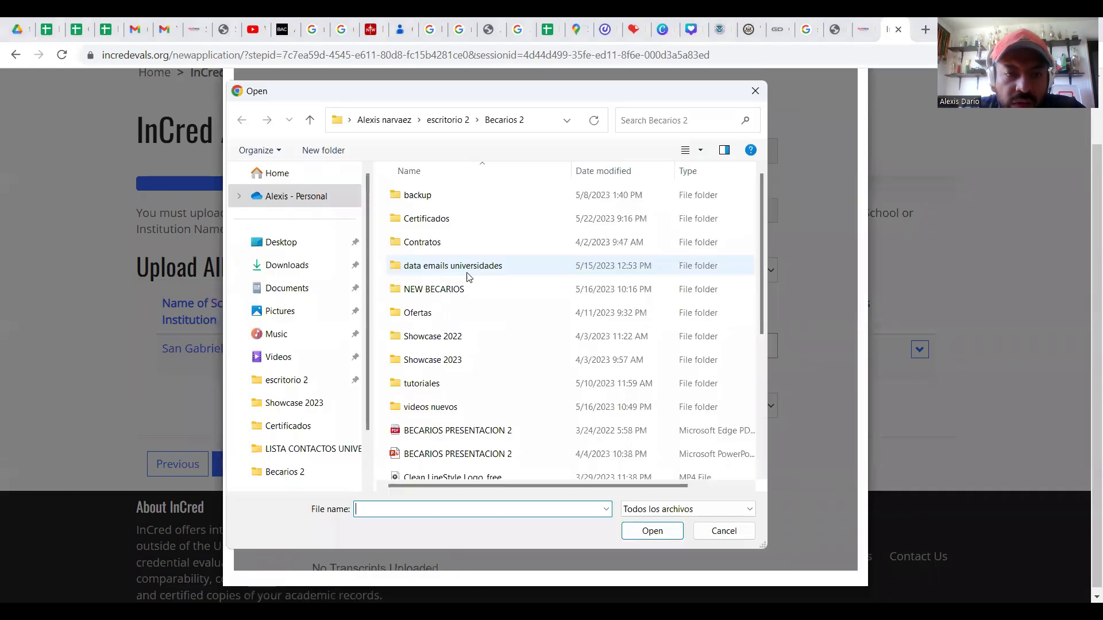
{"action": "left_click", "coordinate": [287, 265]}
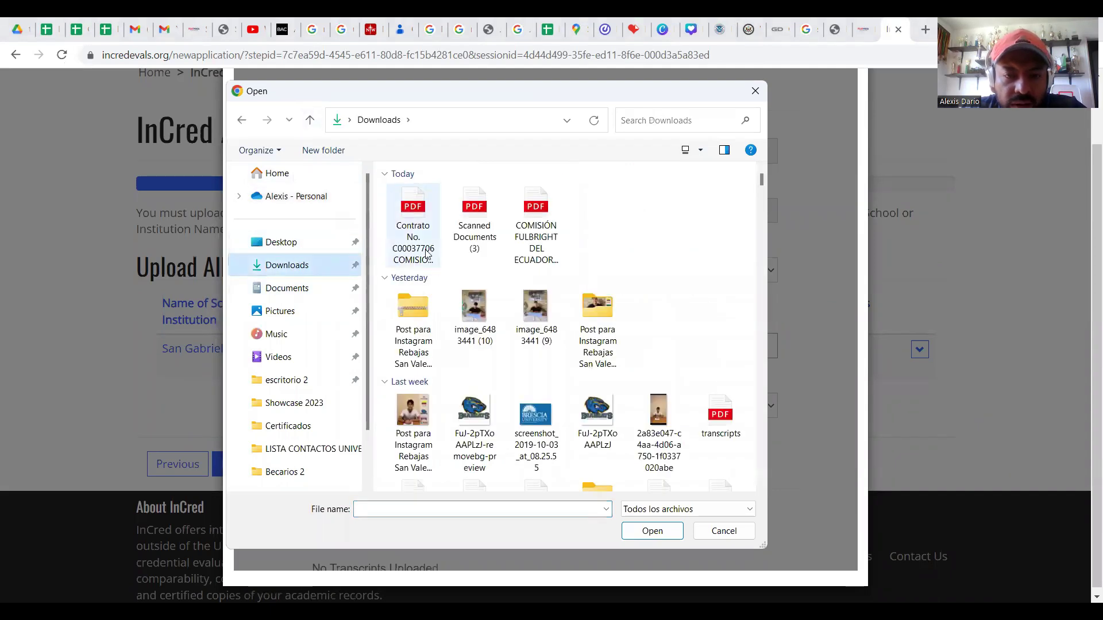
{"action": "left_click", "coordinate": [475, 212]}
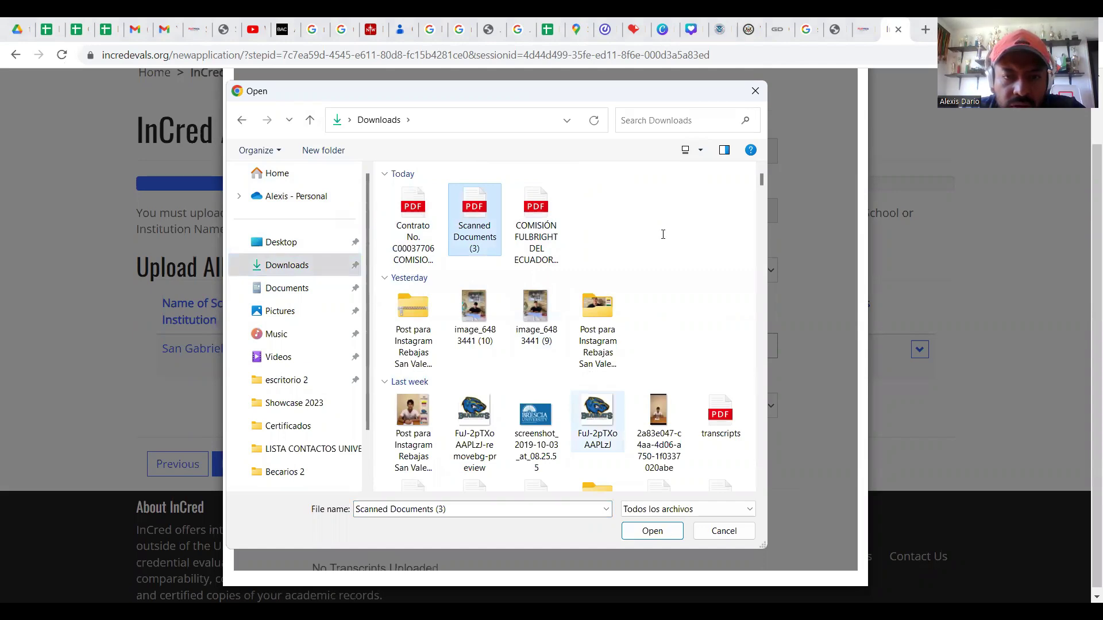
{"action": "key", "text": "Return"}
{"action": "scroll", "coordinate": [680, 207], "scroll_direction": "down", "scroll_amount": 1}
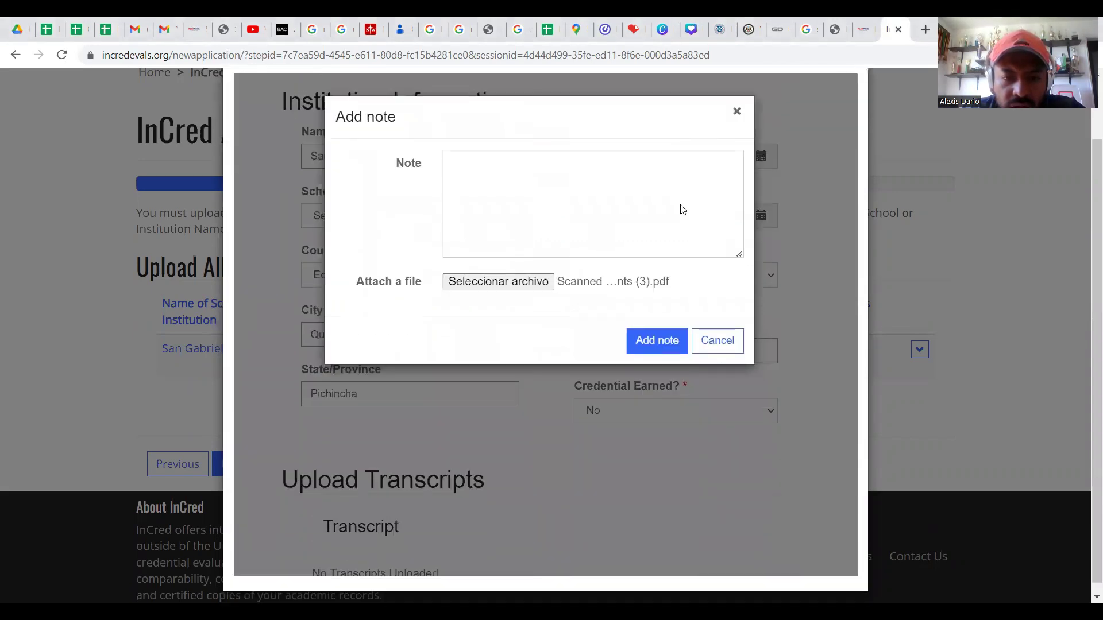
Write the note '4 years of high school, currently attending and finishing senior year.'.
{"action": "left_click", "coordinate": [572, 185]}
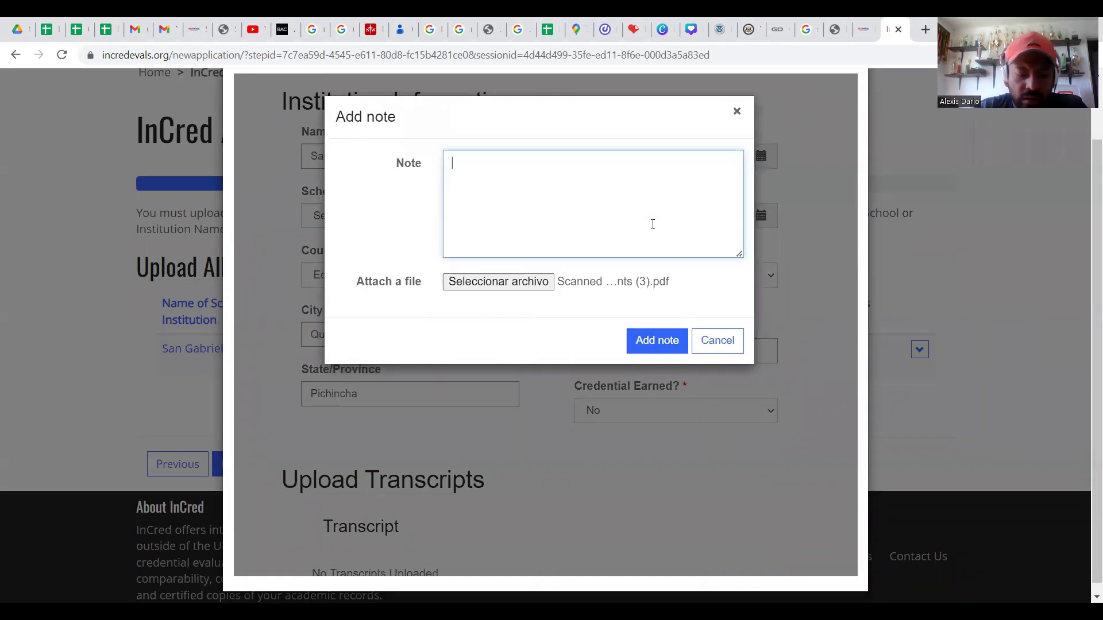
{"action": "type", "text": "4 years of high school,"}
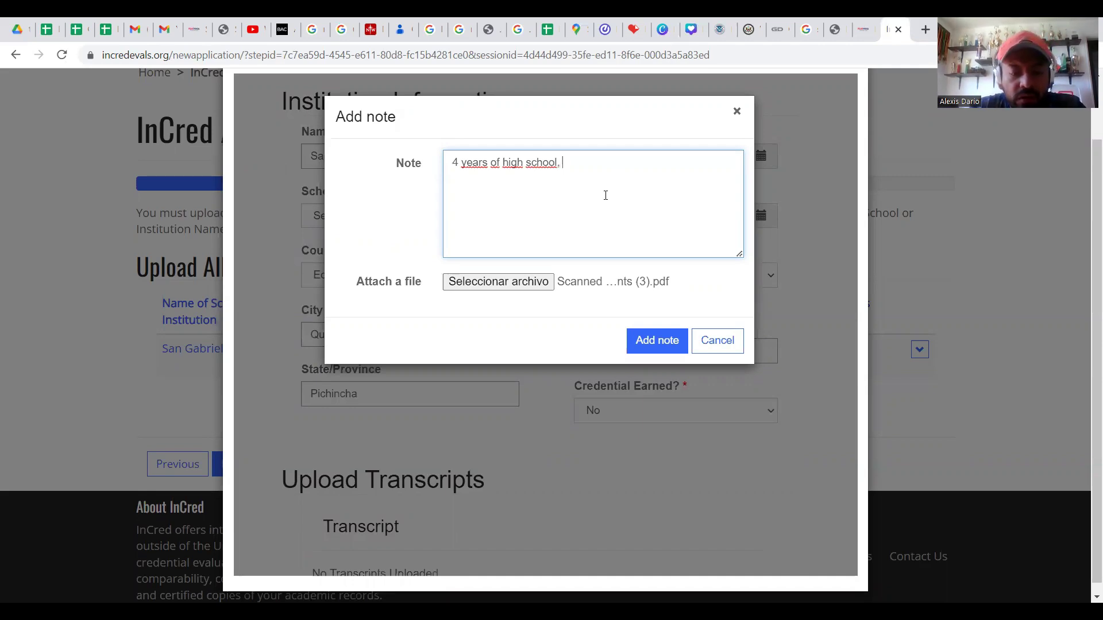
{"action": "type", "text": "currently atten"}
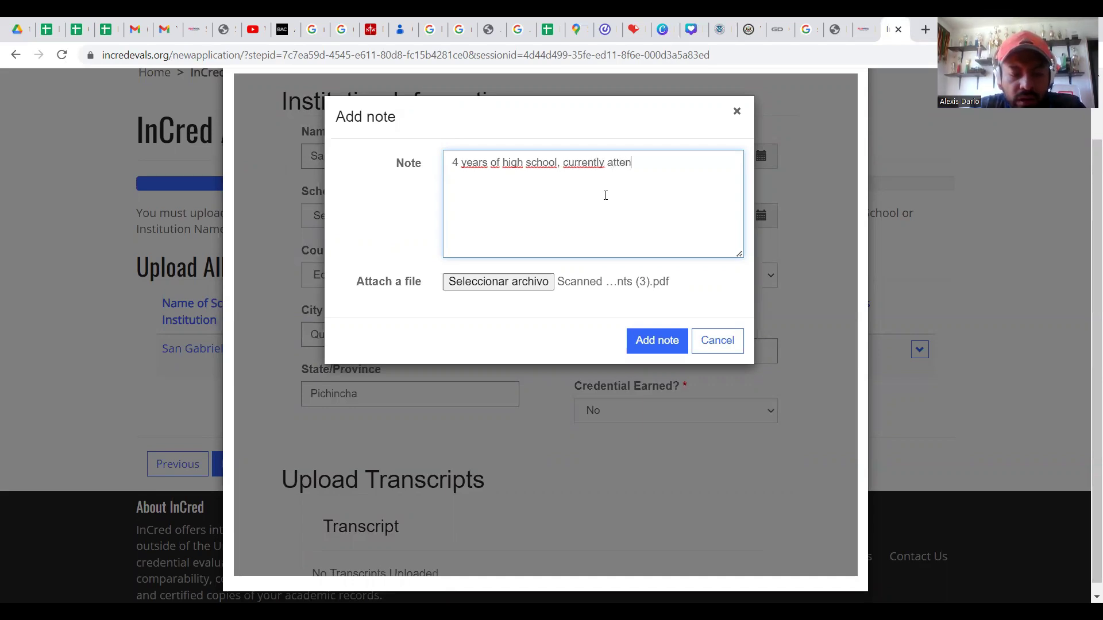
{"action": "type", "text": "ding and "}
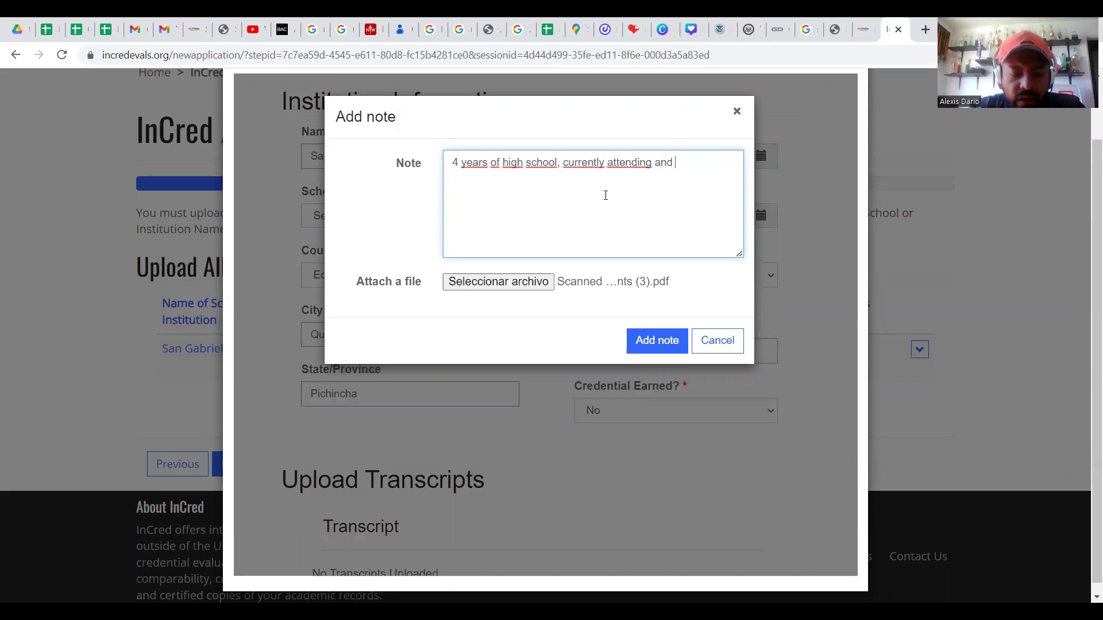
{"action": "type", "text": "finishing senior year."}
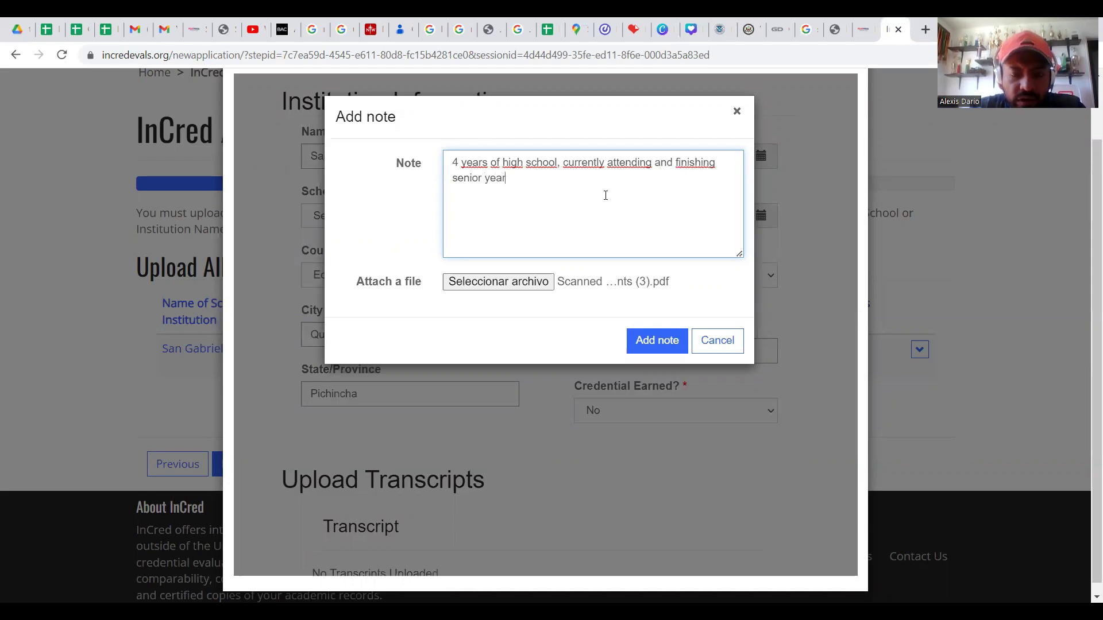
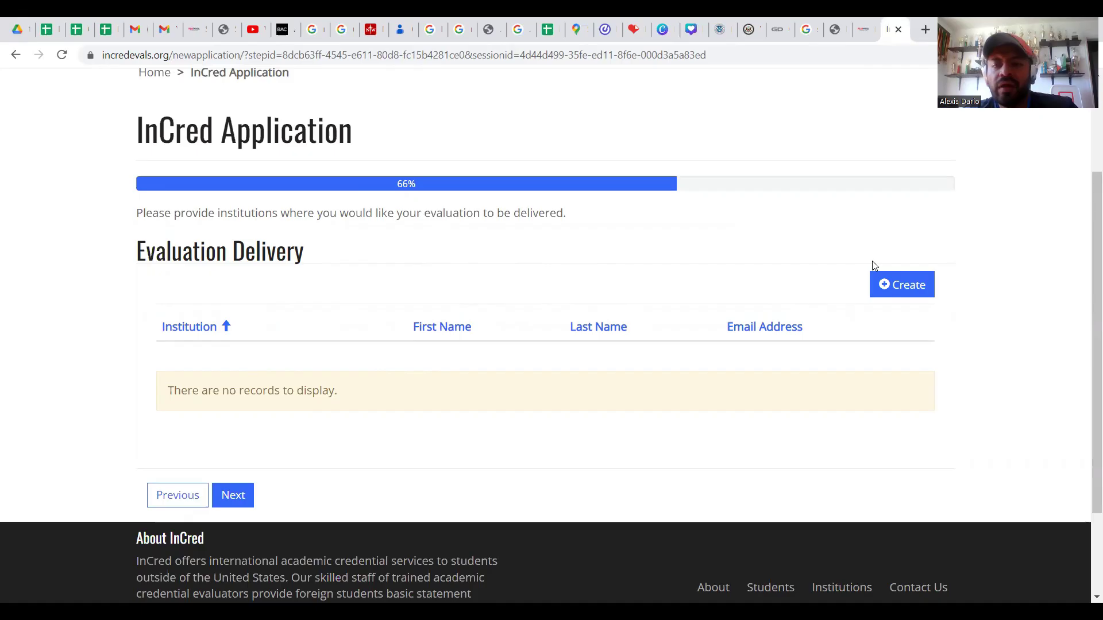
Start a new delivery recipient and search the institution records for North Texas.
{"action": "left_click", "coordinate": [899, 282]}
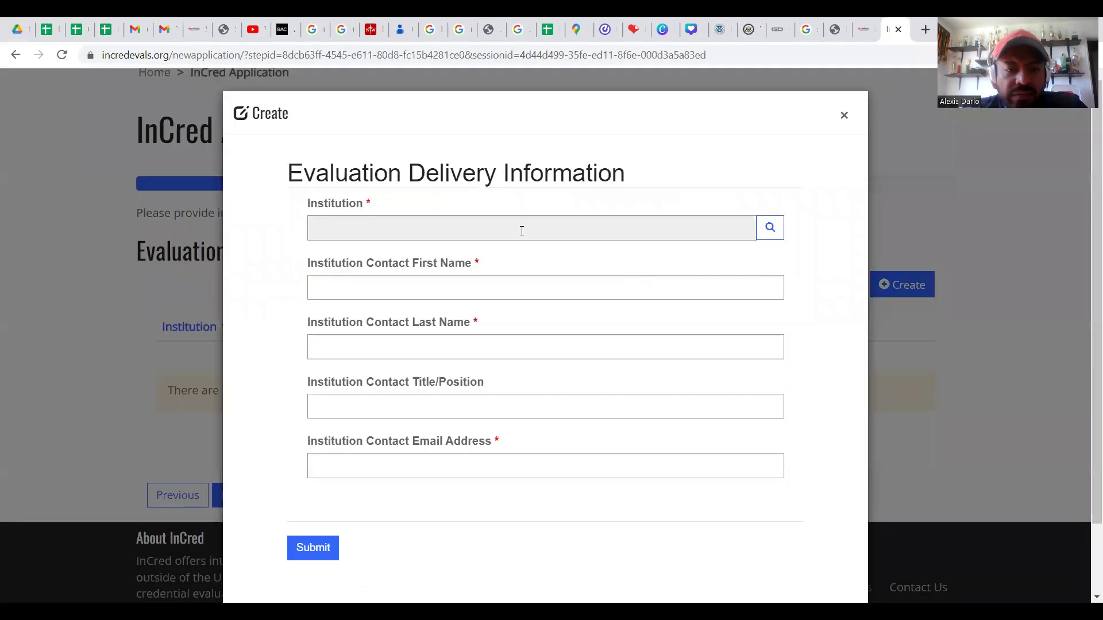
{"action": "left_click", "coordinate": [617, 225]}
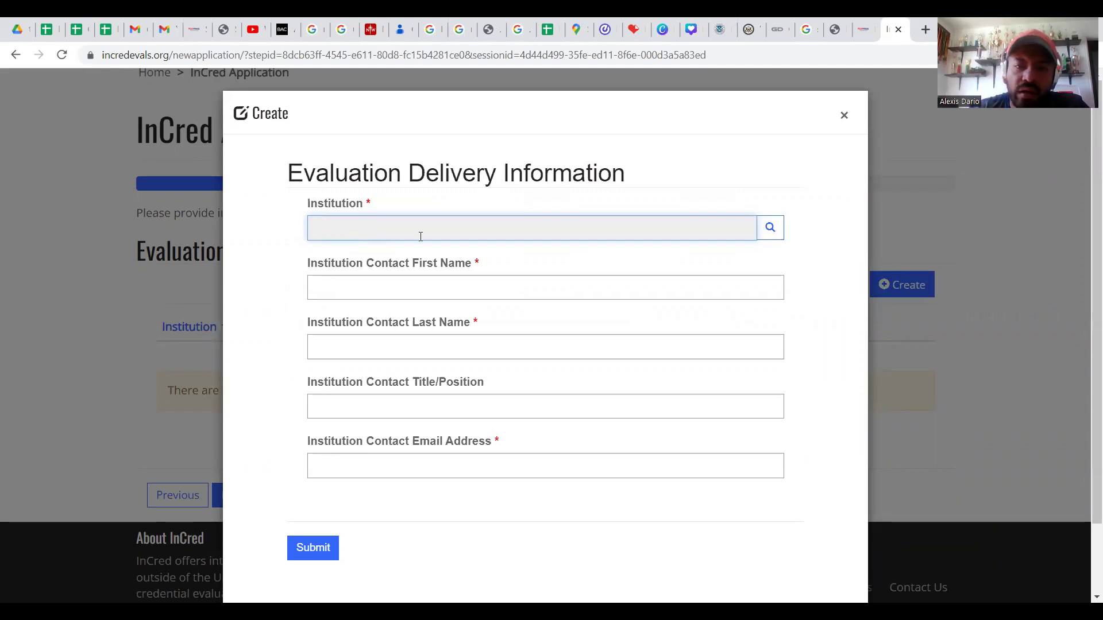
{"action": "left_click", "coordinate": [770, 228]}
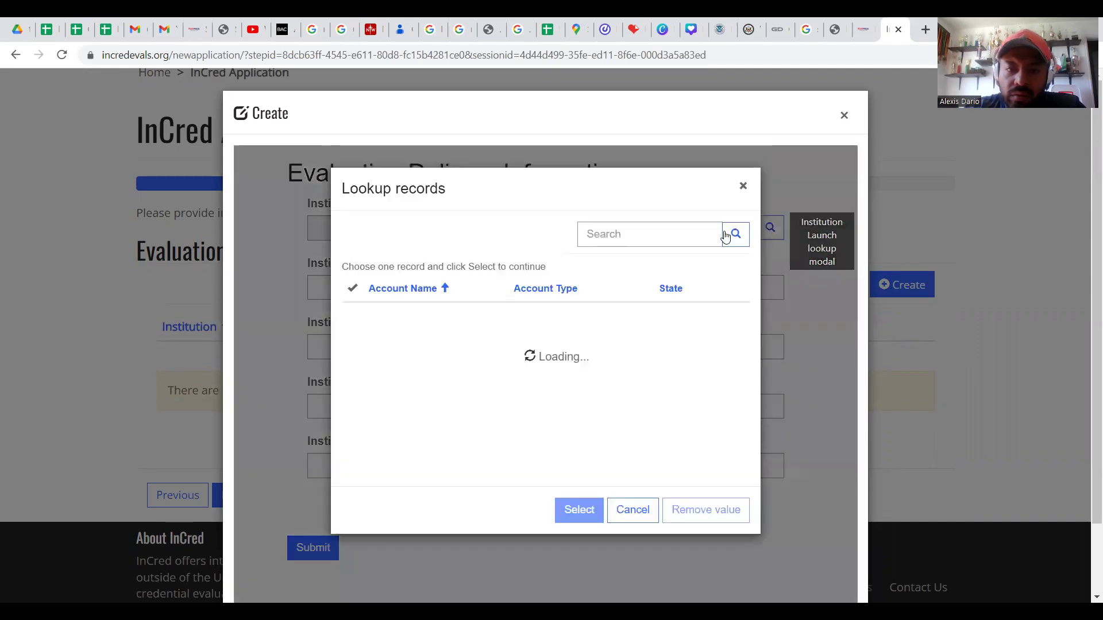
{"action": "left_click", "coordinate": [642, 236]}
{"action": "type", "text": "north te"}
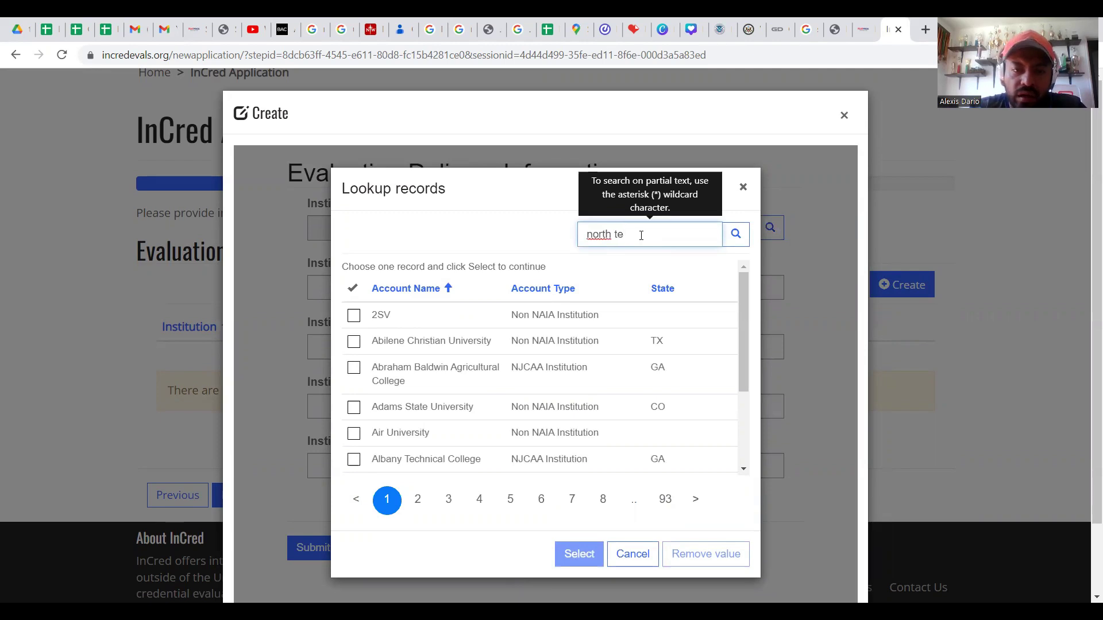
{"action": "type", "text": "as"}
{"action": "left_click", "coordinate": [736, 235]}
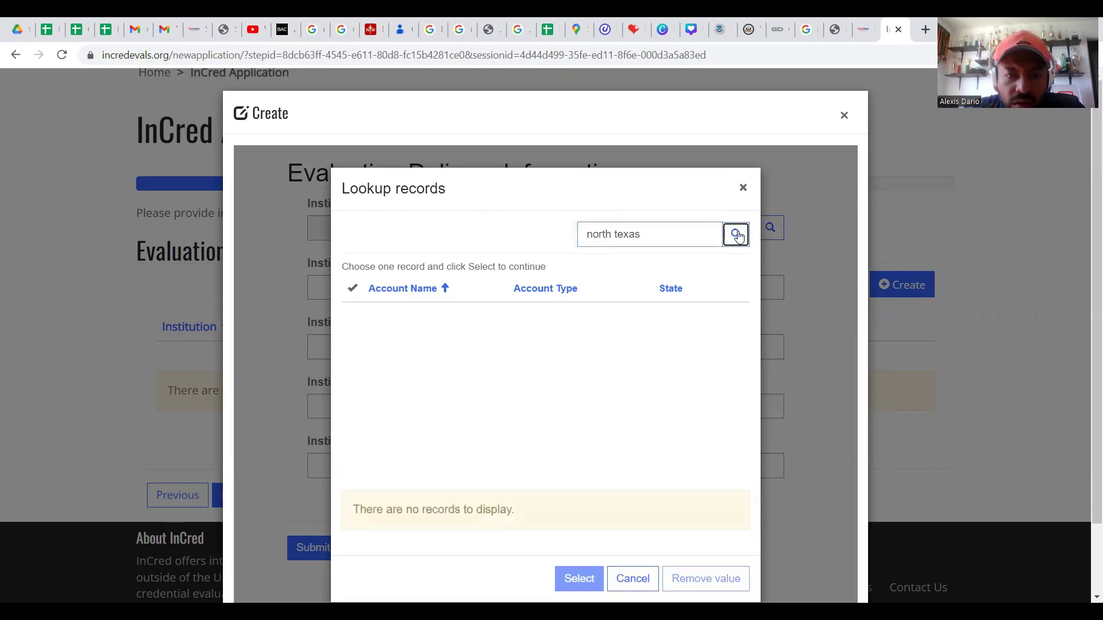
{"action": "left_click", "coordinate": [650, 237]}
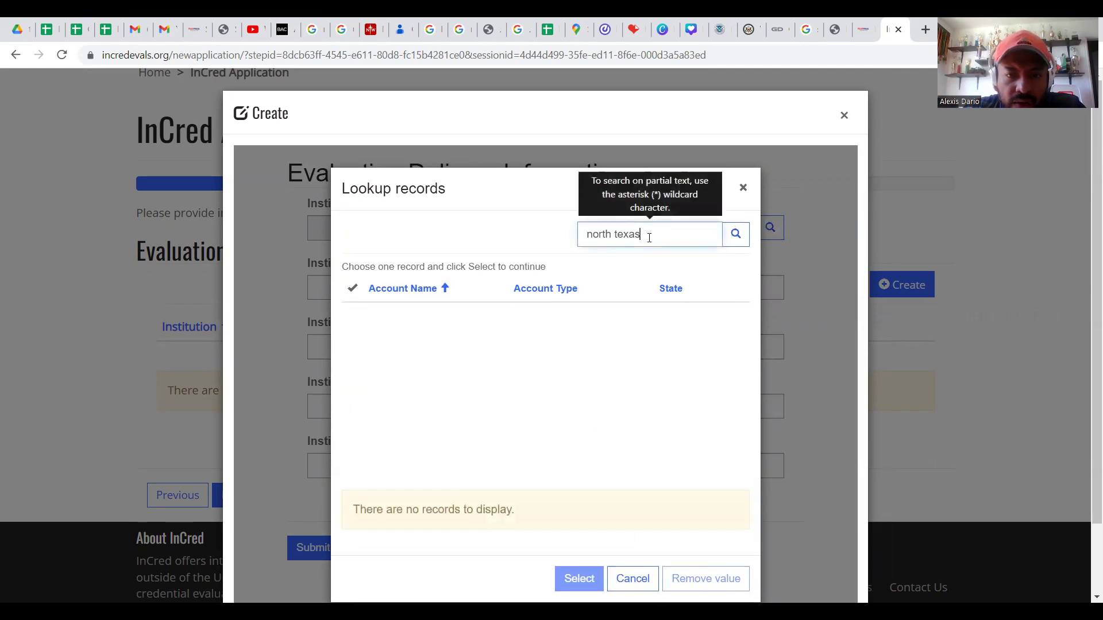
{"action": "key", "text": "Return"}
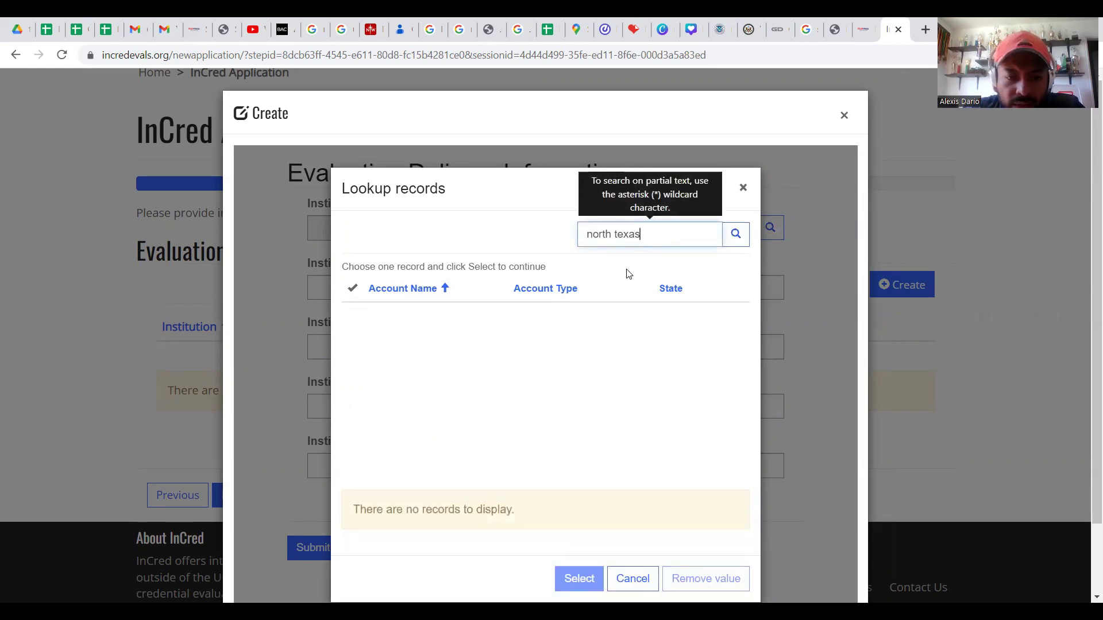
Retry the institution search as 'UNT' and then 'university of north texas'.
{"action": "left_click_drag", "start_coordinate": [637, 234], "coordinate": [519, 212]}
{"action": "type", "text": "UNT"}
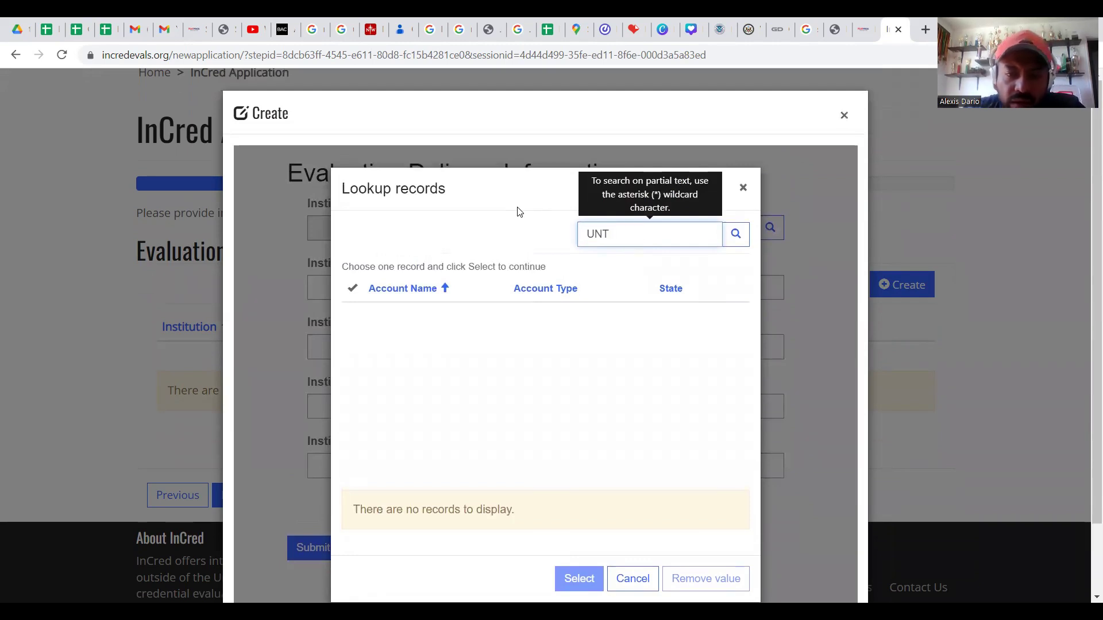
{"action": "left_click", "coordinate": [734, 236]}
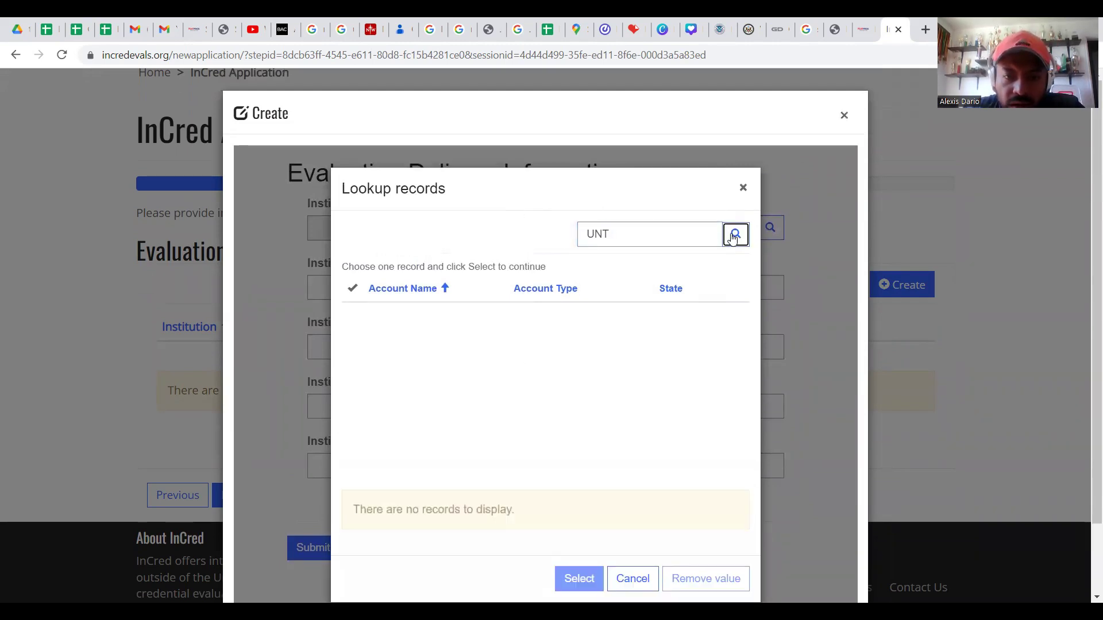
{"action": "left_click_drag", "start_coordinate": [718, 234], "coordinate": [571, 232]}
{"action": "type", "text": "university "}
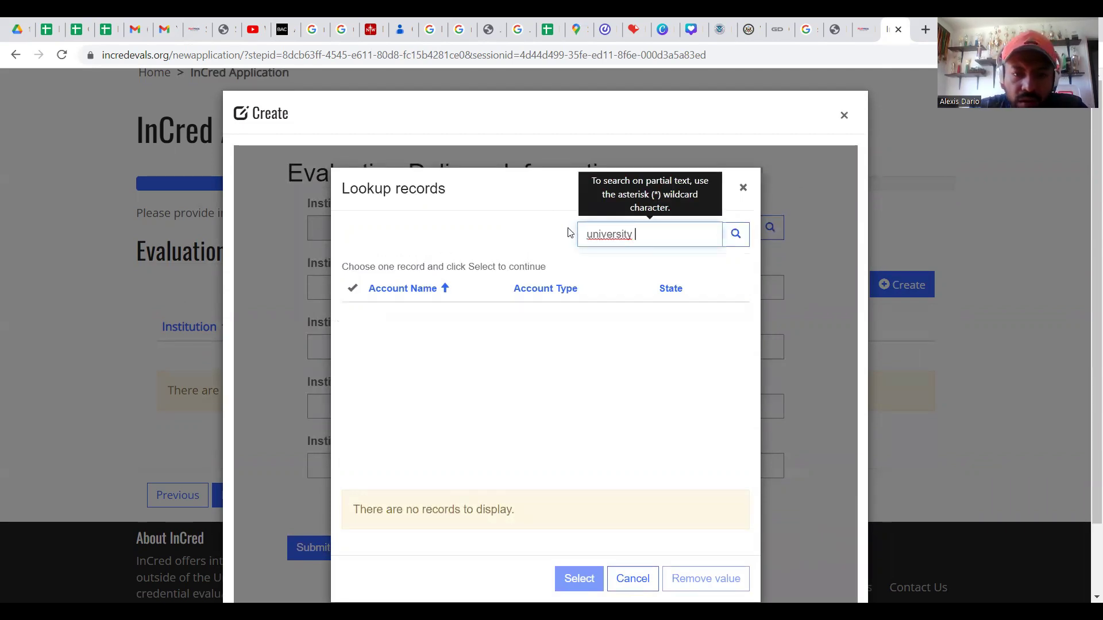
{"action": "type", "text": "of north t"}
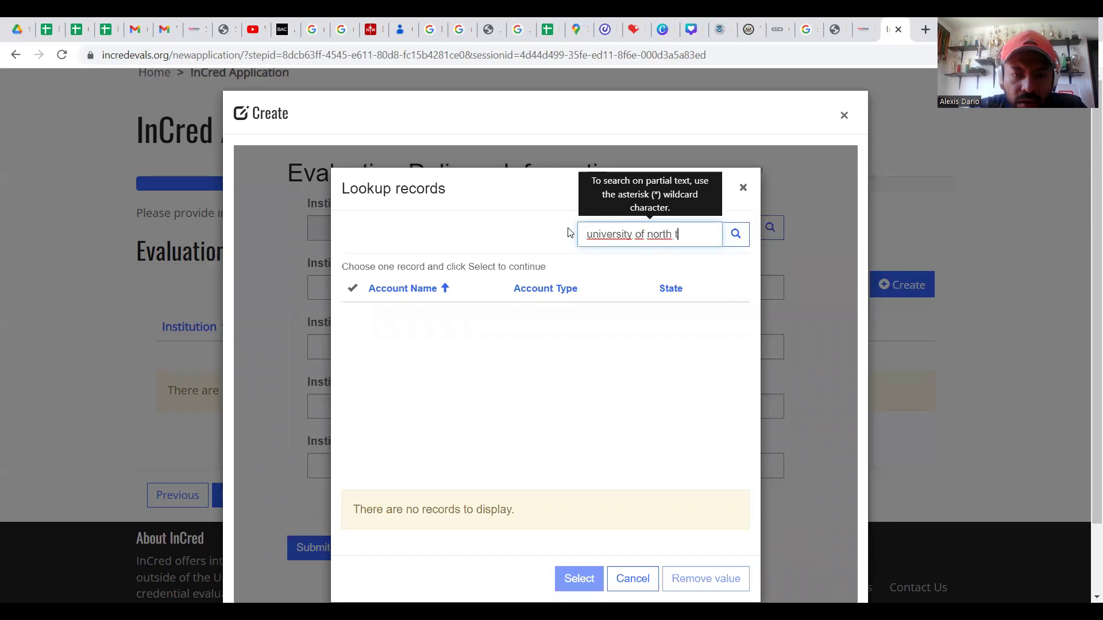
{"action": "type", "text": "exas"}
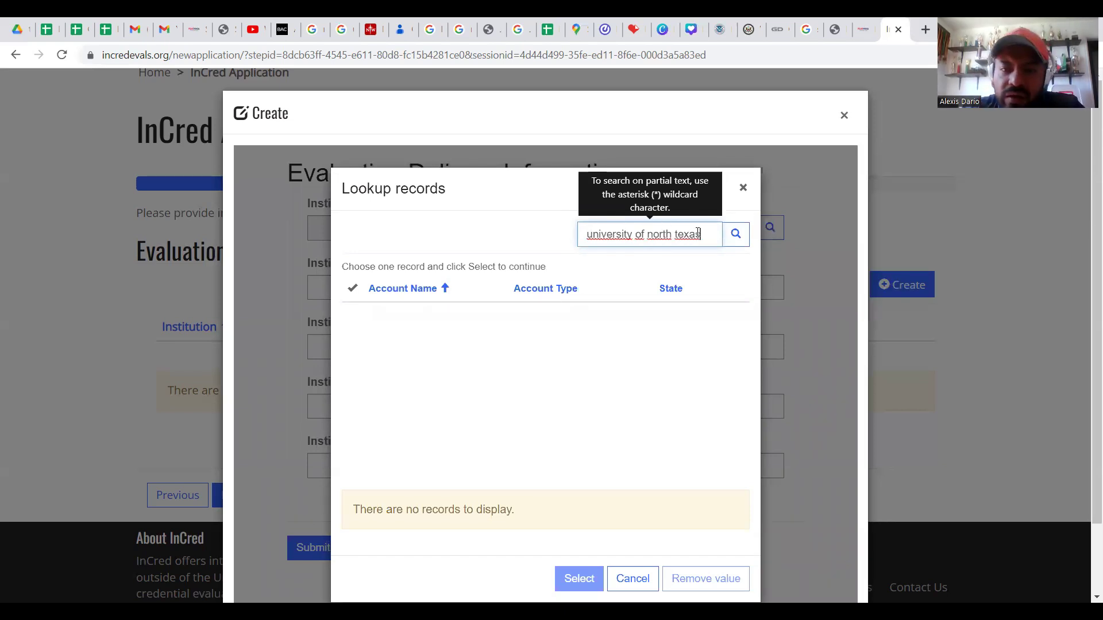
Search for 'indiana tech' and select Indiana Tech as the institution.
{"action": "left_click_drag", "start_coordinate": [702, 235], "coordinate": [552, 234]}
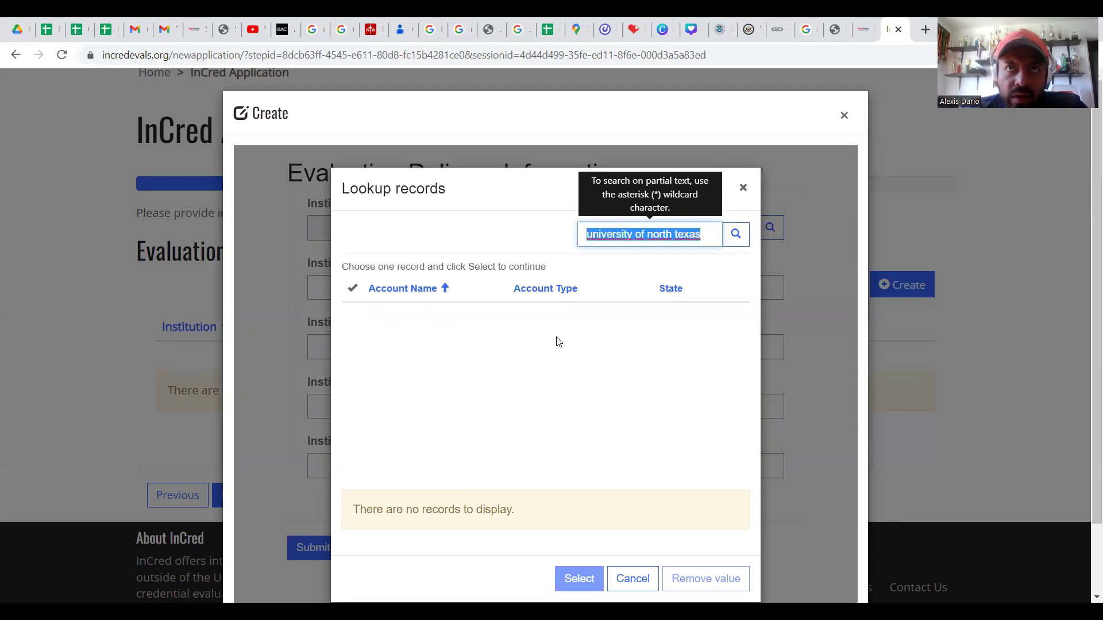
{"action": "key", "text": "BackSpace"}
{"action": "type", "text": "indiana tech"}
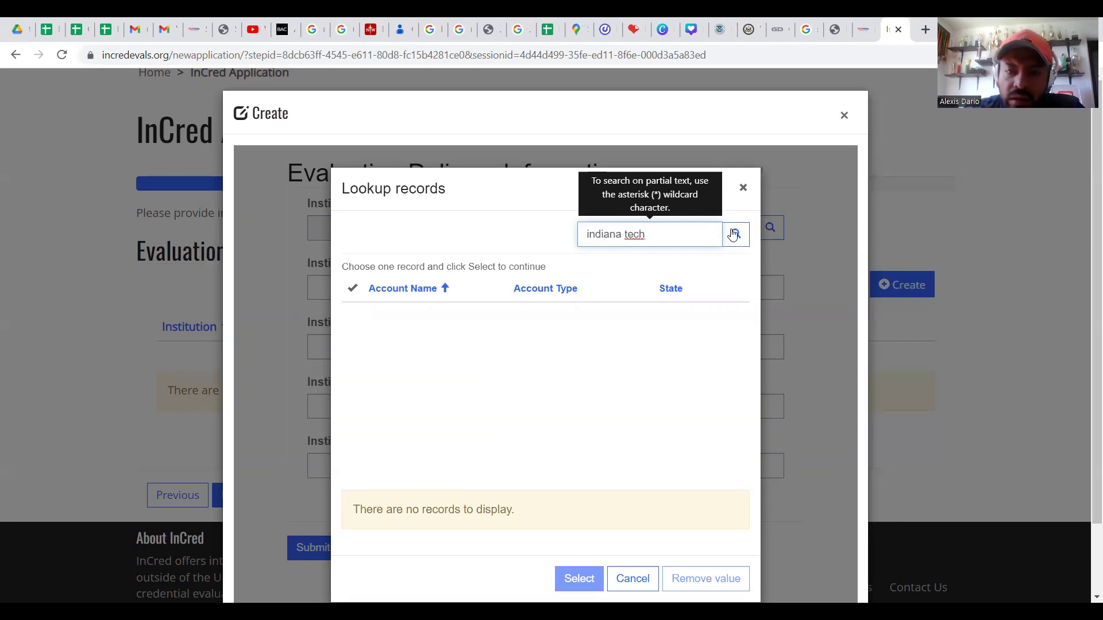
{"action": "left_click", "coordinate": [734, 234]}
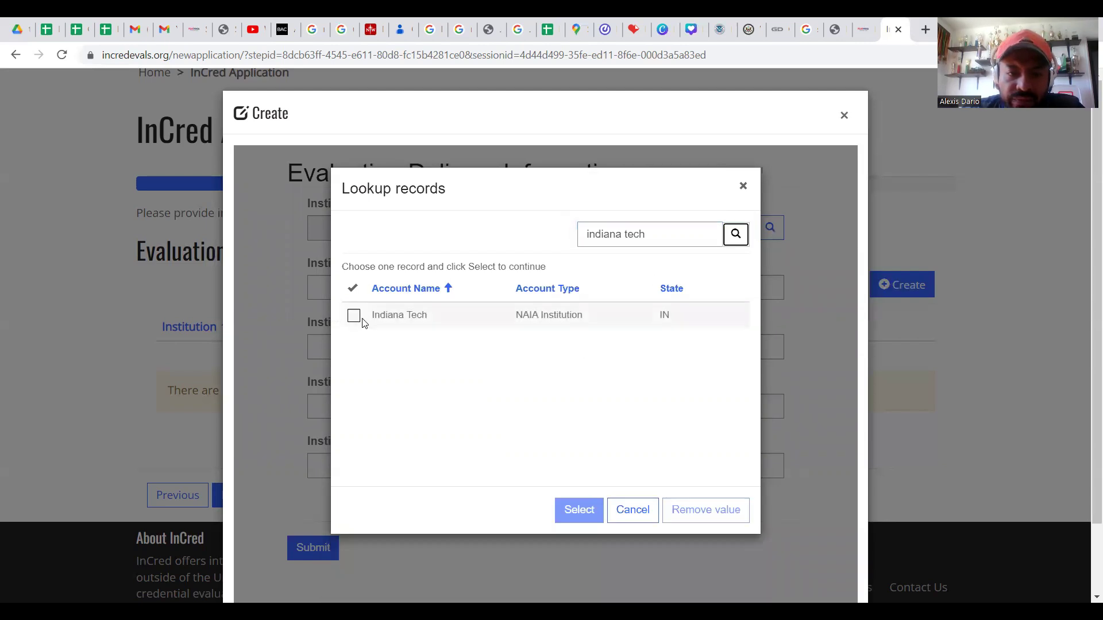
{"action": "left_click", "coordinate": [354, 316]}
{"action": "left_click", "coordinate": [586, 513]}
Enter the contact's first and last name and the title 'International Advisor'.
{"action": "left_click", "coordinate": [369, 290]}
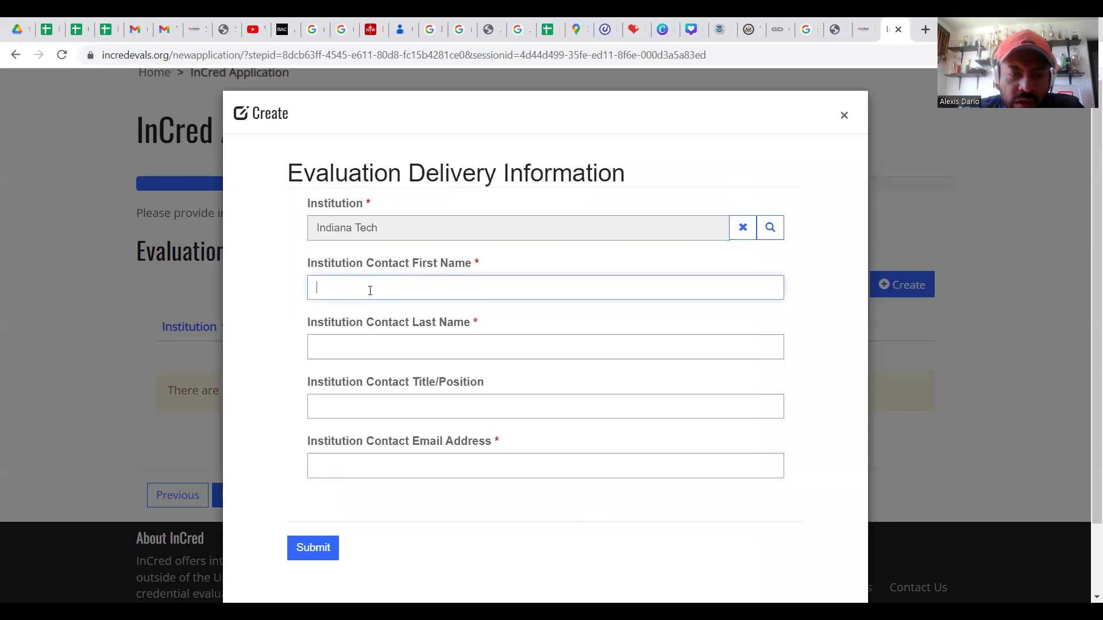
{"action": "left_click", "coordinate": [359, 343]}
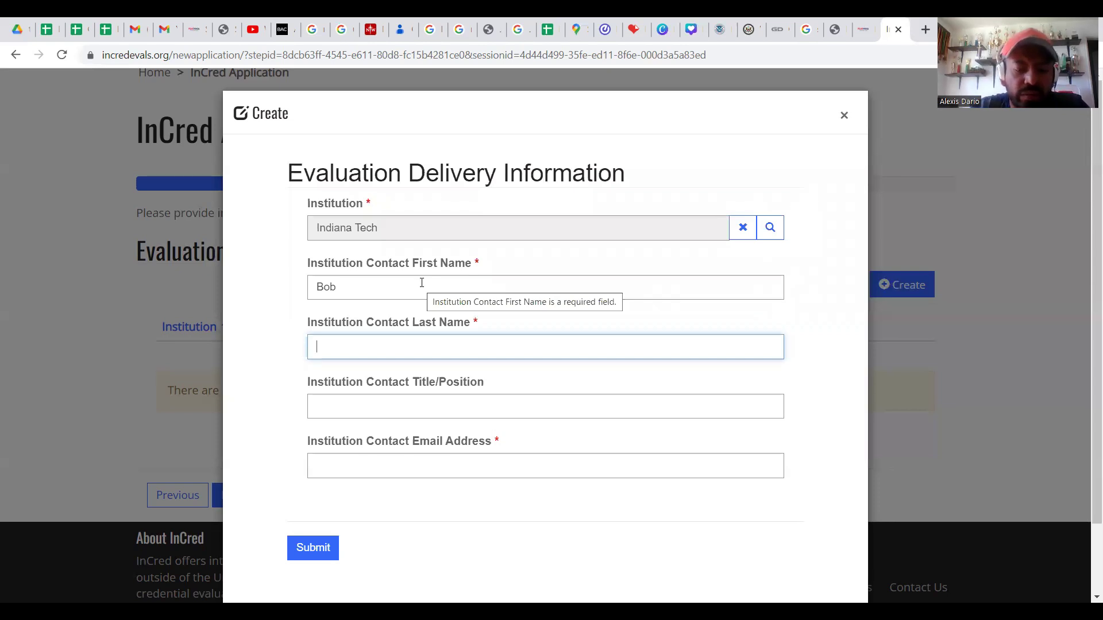
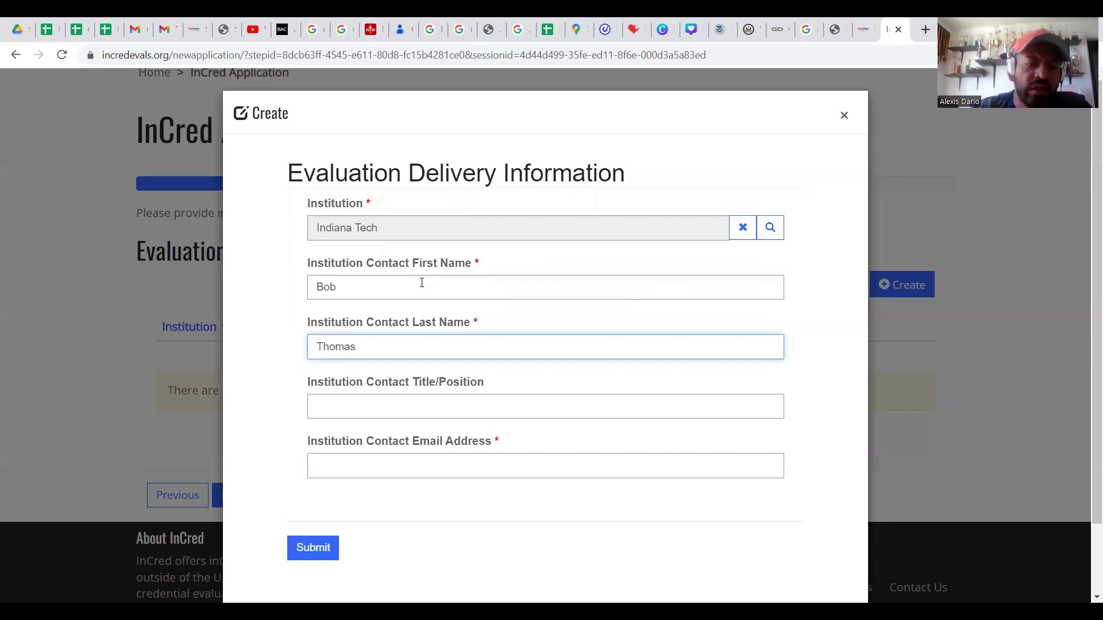
{"action": "left_click", "coordinate": [387, 405]}
{"action": "type", "text": "International Advisor"}
Enter the contact's e-mail address and submit the delivery details.
{"action": "left_click", "coordinate": [377, 471]}
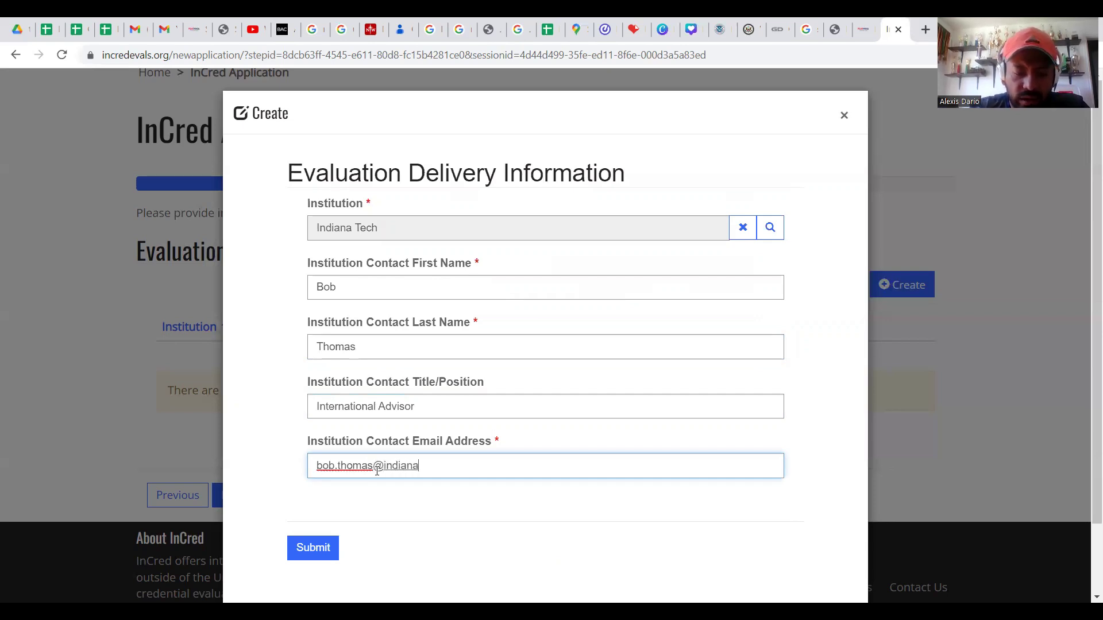
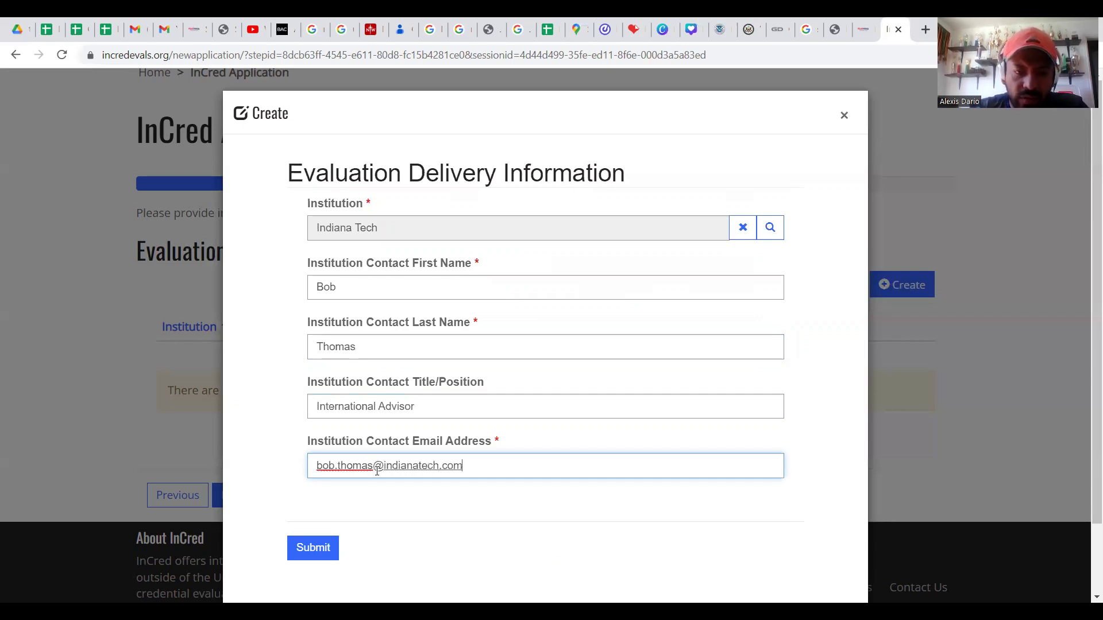
{"action": "scroll", "coordinate": [549, 267], "scroll_direction": "down", "scroll_amount": 1}
{"action": "scroll", "coordinate": [546, 265], "scroll_direction": "up", "scroll_amount": 1}
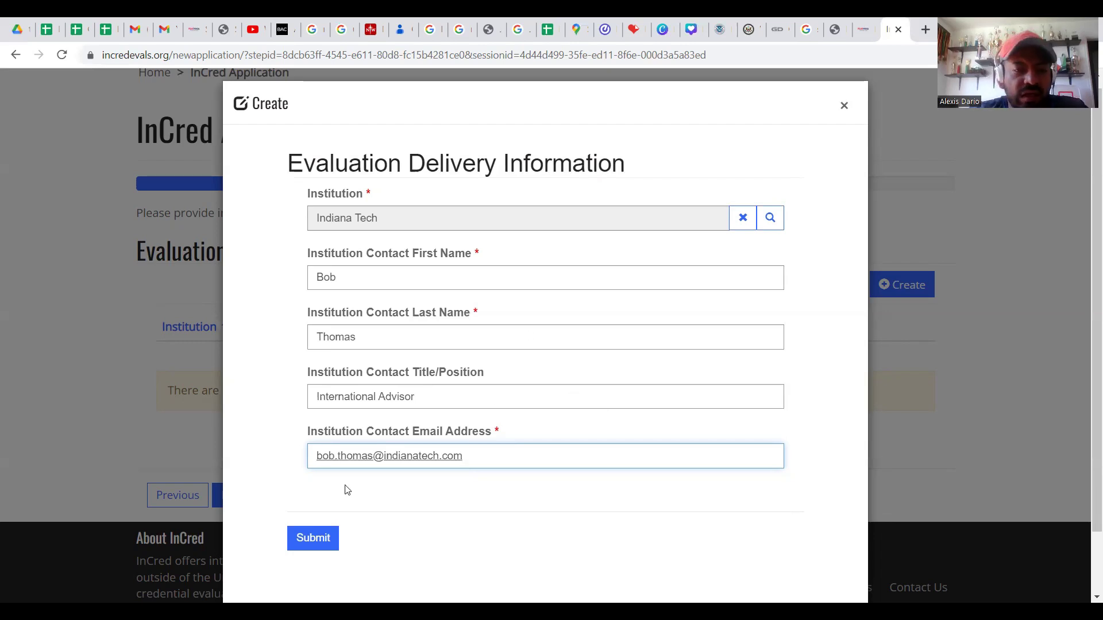
{"action": "left_click", "coordinate": [308, 540]}
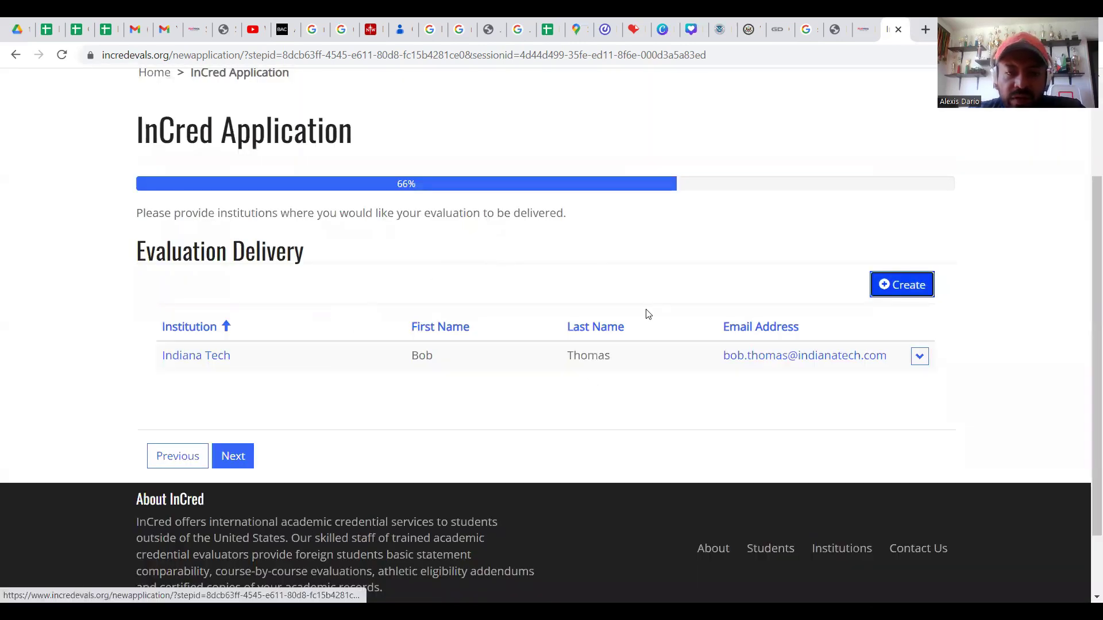
Close the extra delivery form, continue, and submit the Basic High School application details.
{"action": "left_click", "coordinate": [884, 289]}
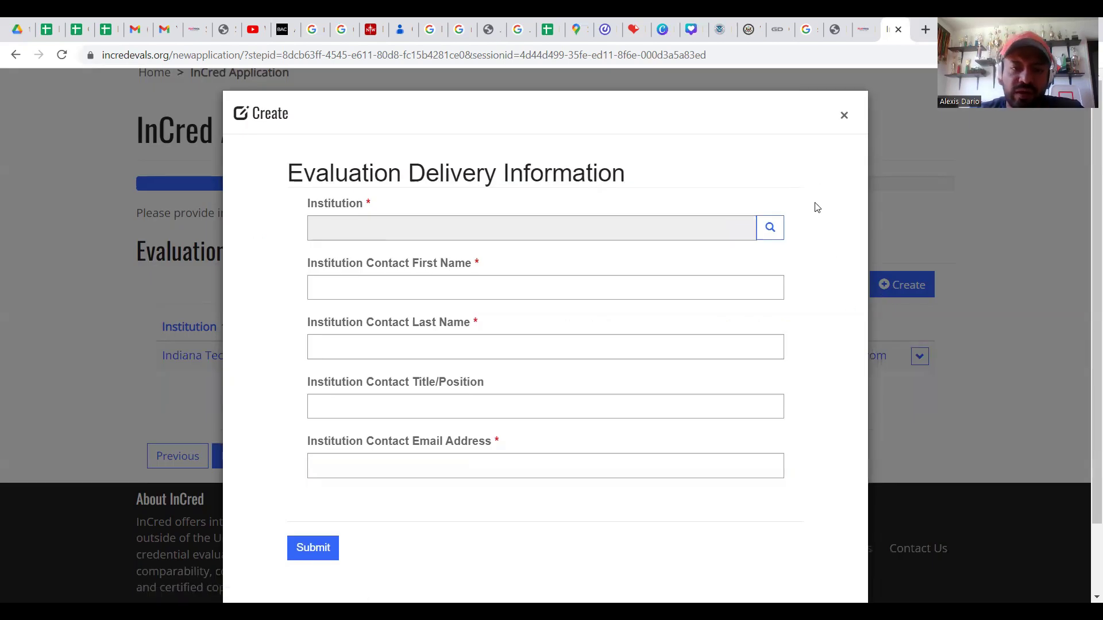
{"action": "left_click", "coordinate": [844, 118]}
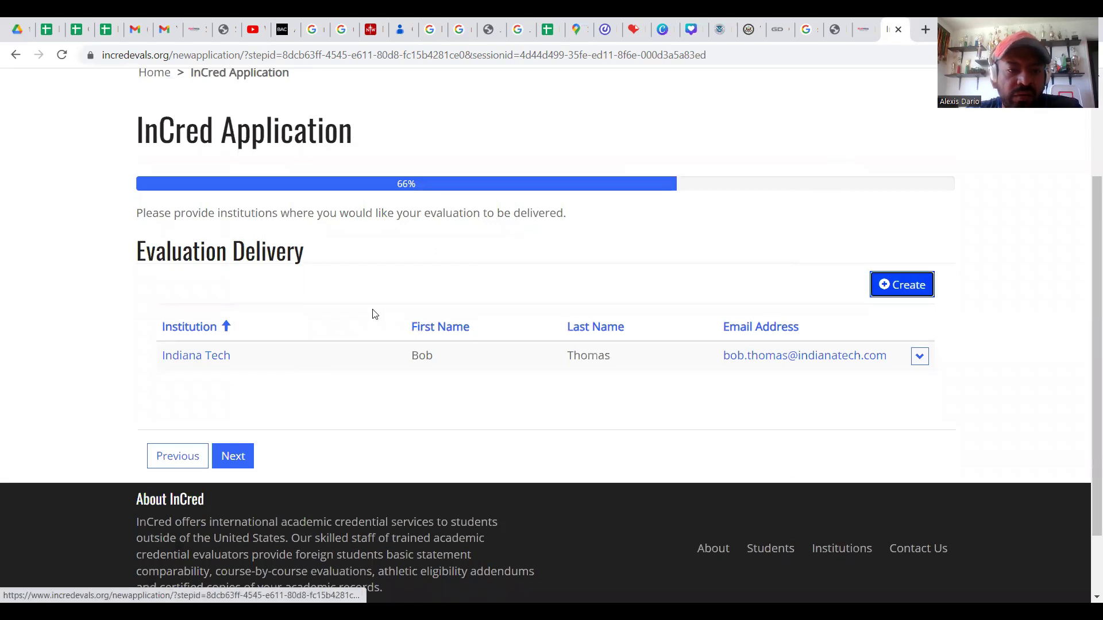
{"action": "left_click", "coordinate": [240, 458]}
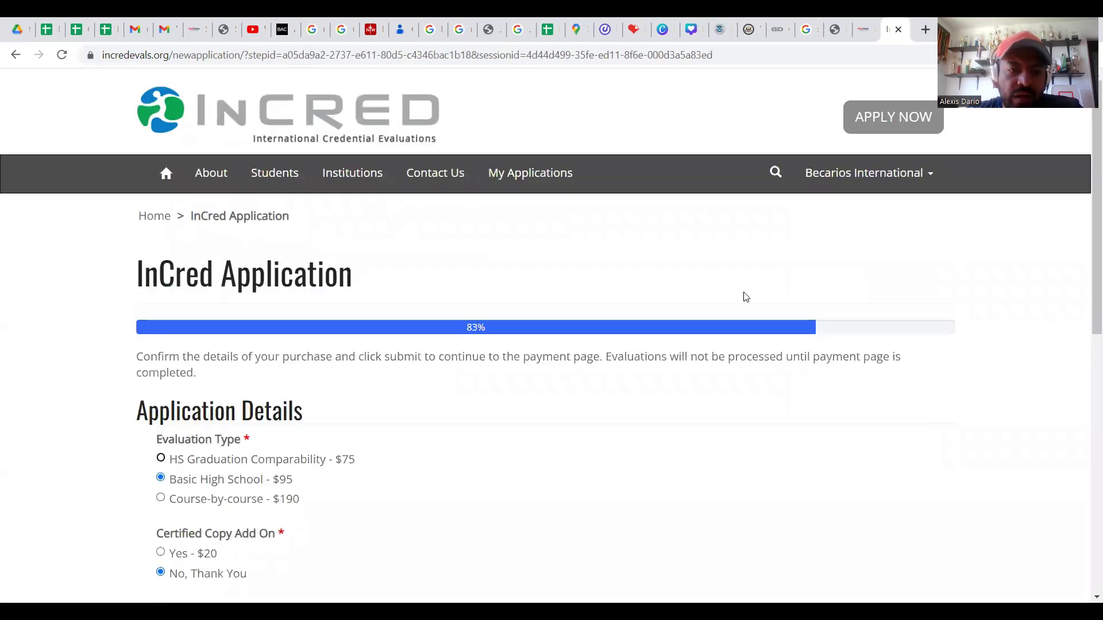
{"action": "scroll", "coordinate": [426, 268], "scroll_direction": "down", "scroll_amount": 2}
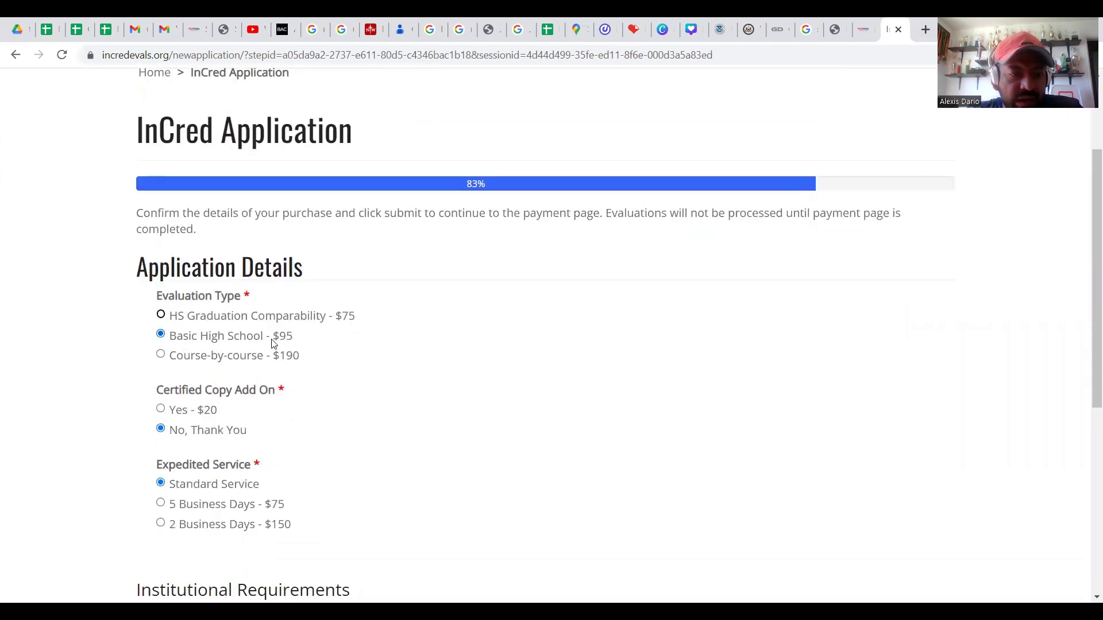
{"action": "scroll", "coordinate": [372, 339], "scroll_direction": "down", "scroll_amount": 2}
{"action": "scroll", "coordinate": [372, 338], "scroll_direction": "down", "scroll_amount": 3}
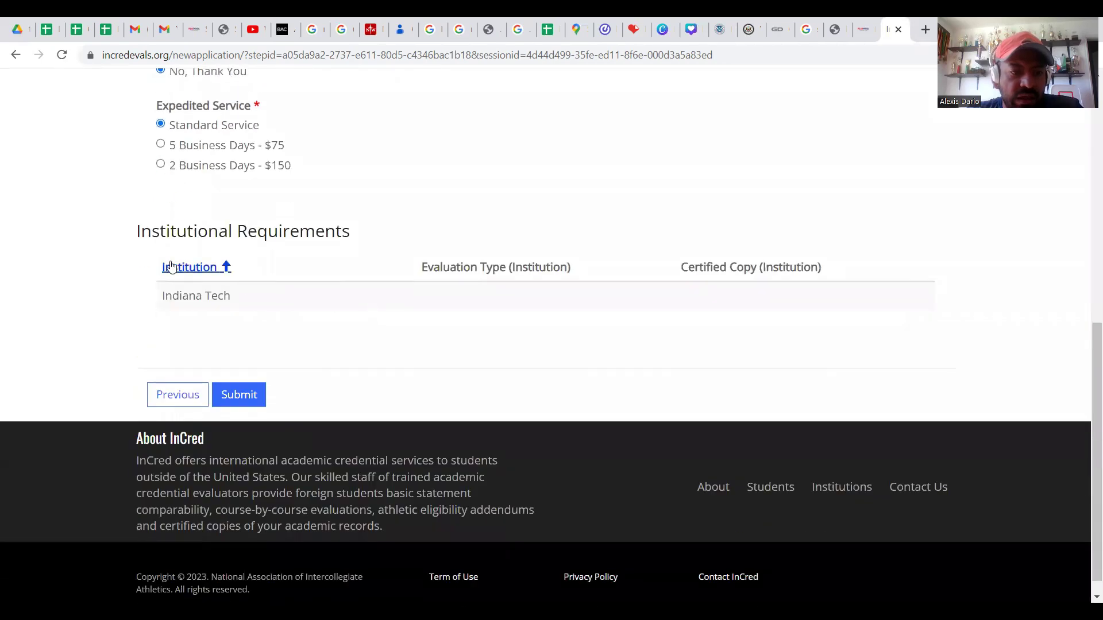
{"action": "scroll", "coordinate": [244, 335], "scroll_direction": "down", "scroll_amount": 1}
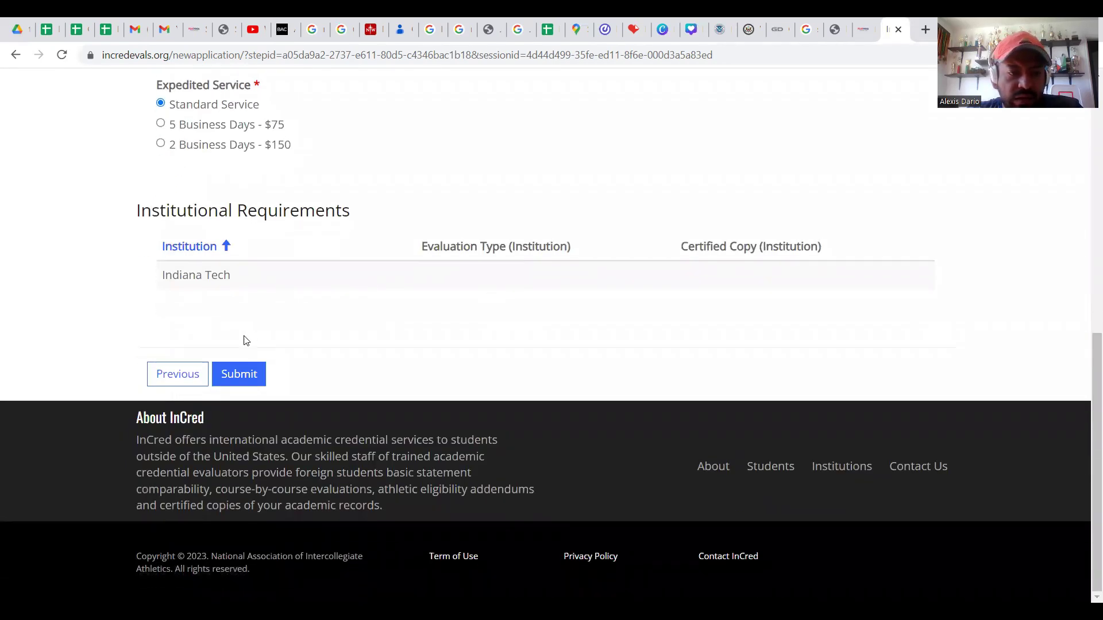
{"action": "left_click", "coordinate": [239, 377]}
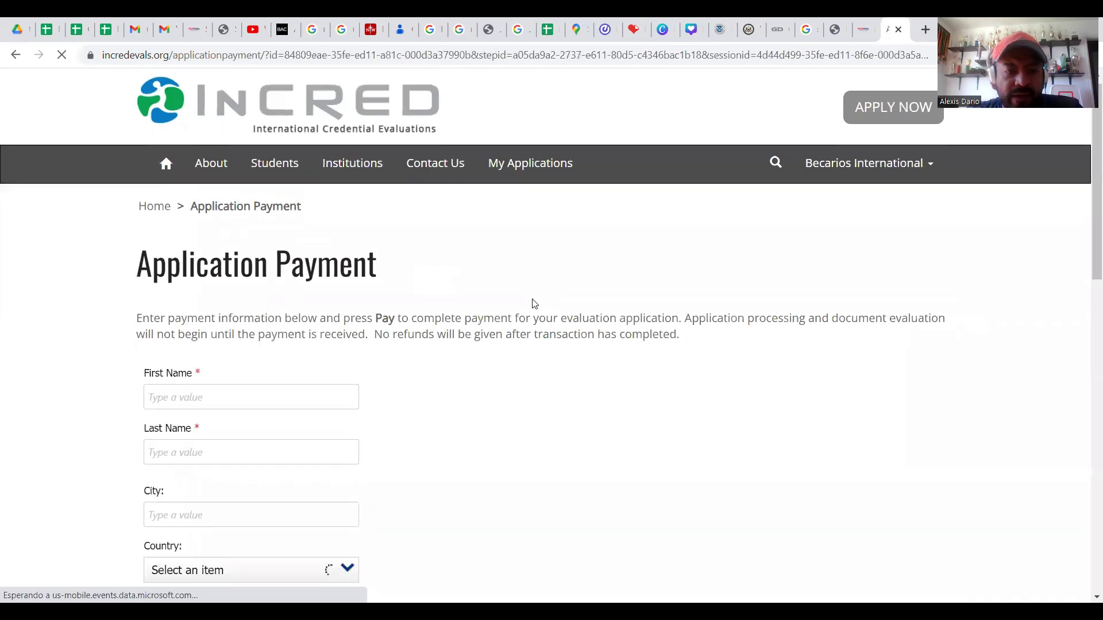
Enter the payer's first and last name and Quito as the billing city.
{"action": "scroll", "coordinate": [531, 303], "scroll_direction": "down", "scroll_amount": 8}
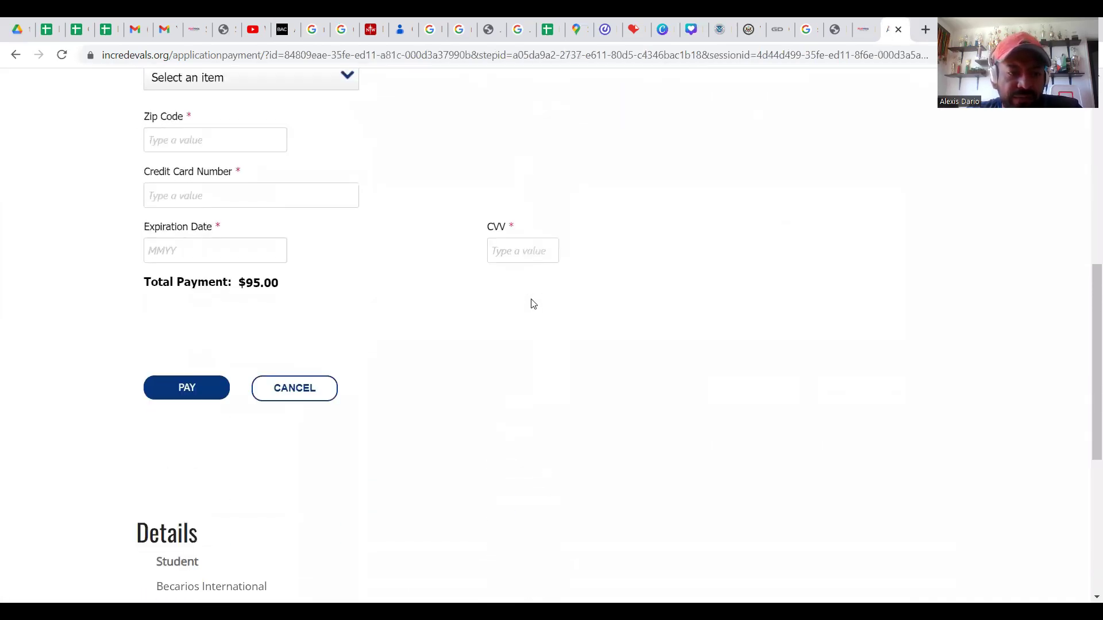
{"action": "scroll", "coordinate": [534, 301], "scroll_direction": "down", "scroll_amount": 4}
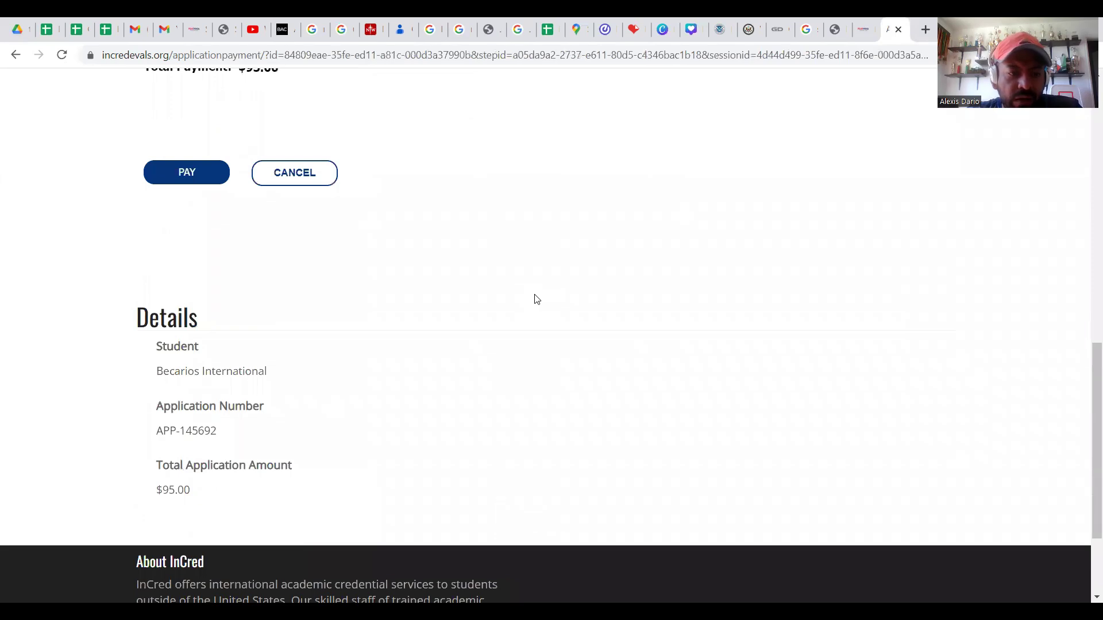
{"action": "scroll", "coordinate": [536, 299], "scroll_direction": "up", "scroll_amount": 12}
{"action": "left_click", "coordinate": [160, 407]}
{"action": "type", "text": "becarios"}
{"action": "key", "text": "Tab"}
{"action": "type", "text": "internatioan"}
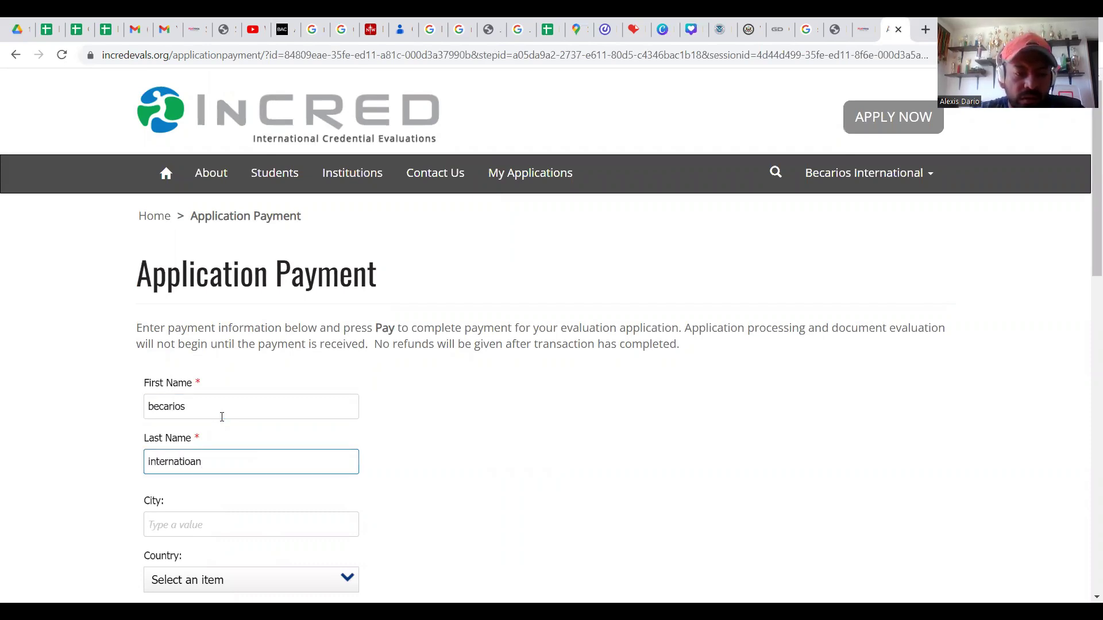
{"action": "type", "text": "nal"}
{"action": "key", "text": "Tab"}
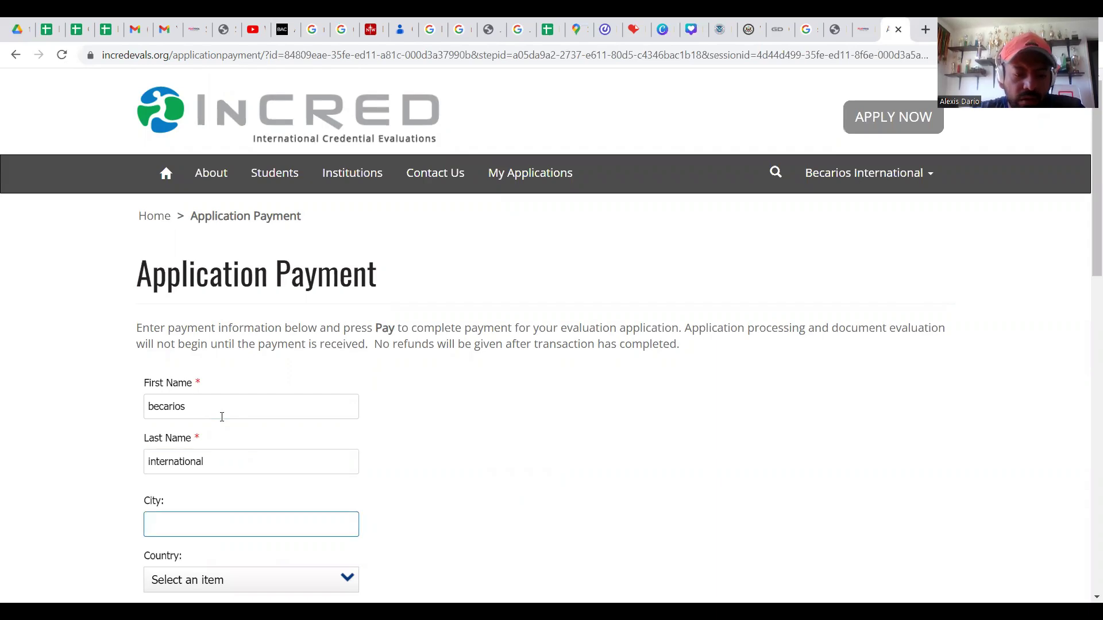
{"action": "type", "text": "quito"}
{"action": "key", "text": "Tab"}
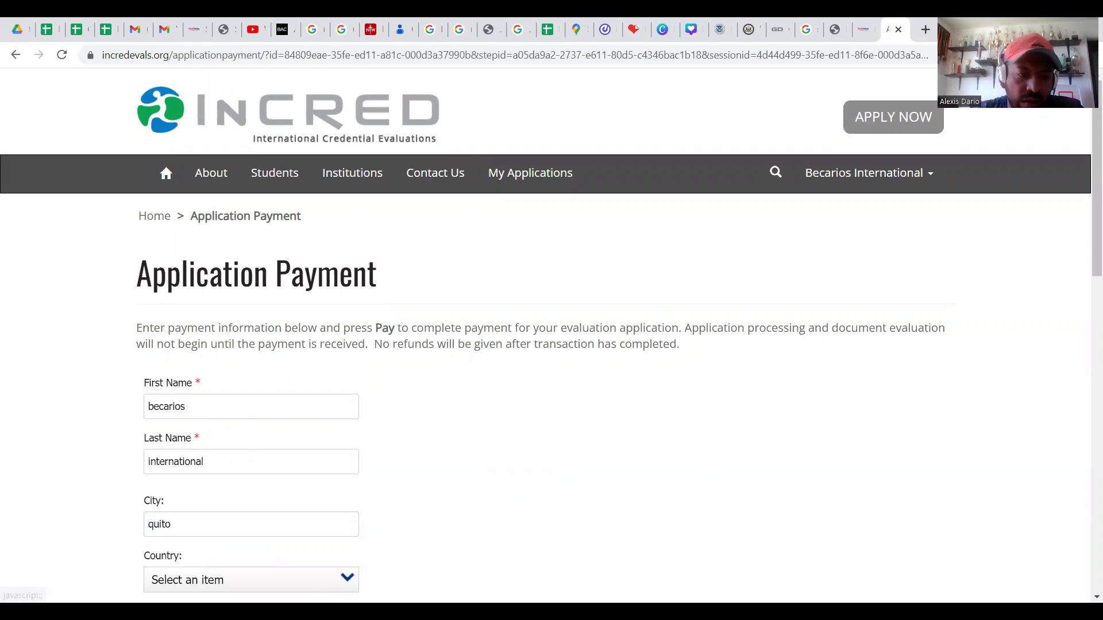
Choose Ecuador as the billing country and enter the zip code.
{"action": "scroll", "coordinate": [377, 431], "scroll_direction": "down", "scroll_amount": 4}
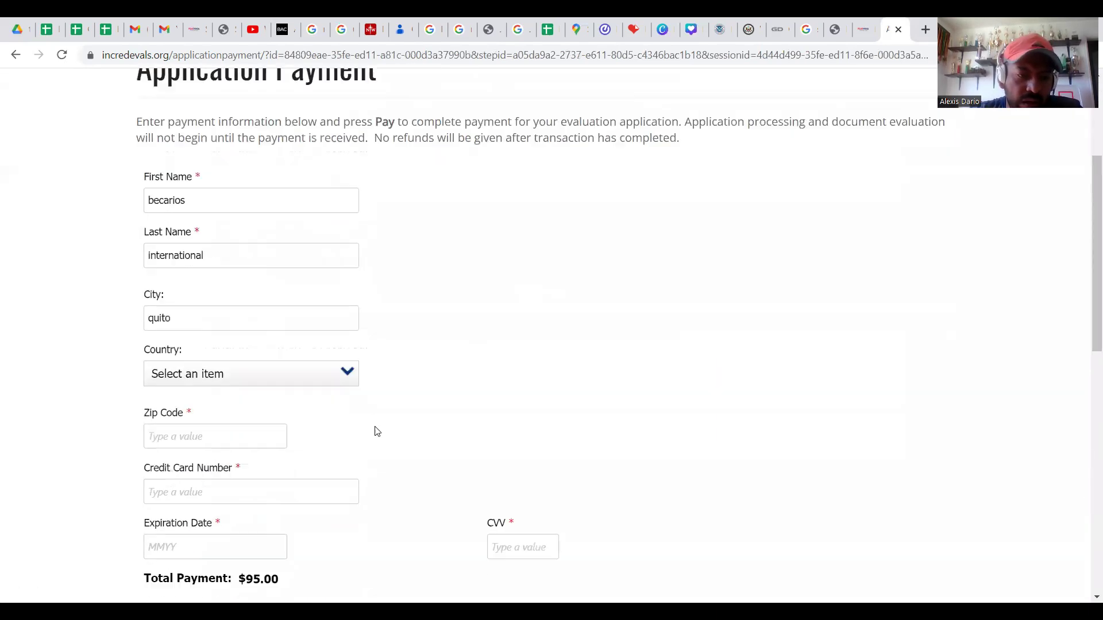
{"action": "left_click", "coordinate": [256, 370]}
{"action": "type", "text": "ec"}
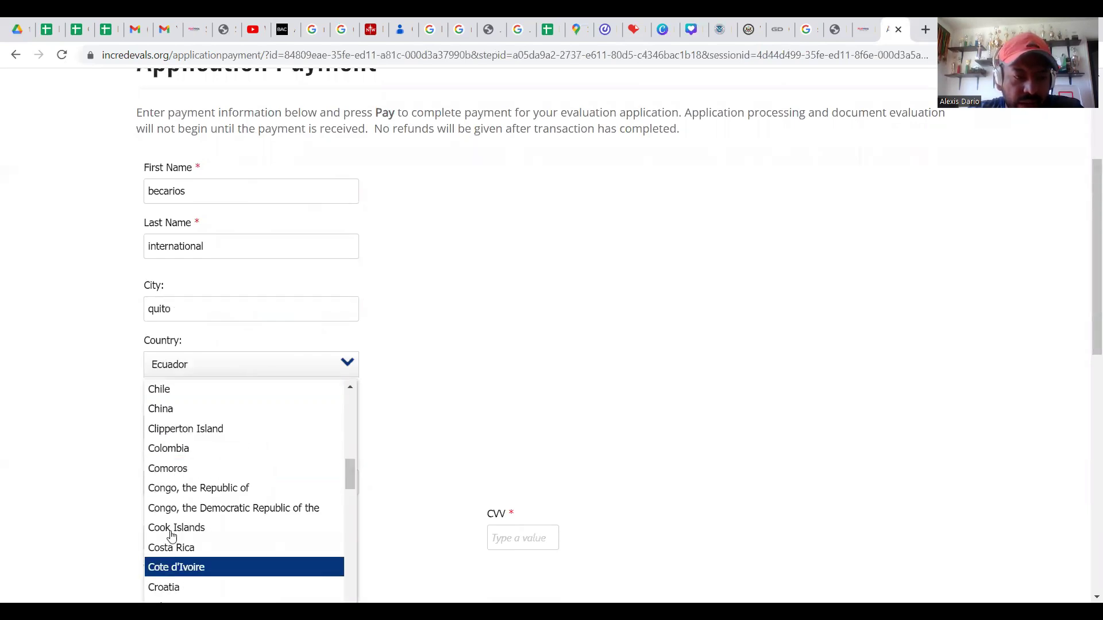
{"action": "scroll", "coordinate": [185, 493], "scroll_direction": "down", "scroll_amount": 5}
{"action": "left_click", "coordinate": [188, 473]}
{"action": "left_click", "coordinate": [200, 433]}
{"action": "type", "text": "175006"}
Enter the card number, expiration date and CVV, then pay $95.00.
{"action": "left_click", "coordinate": [174, 486]}
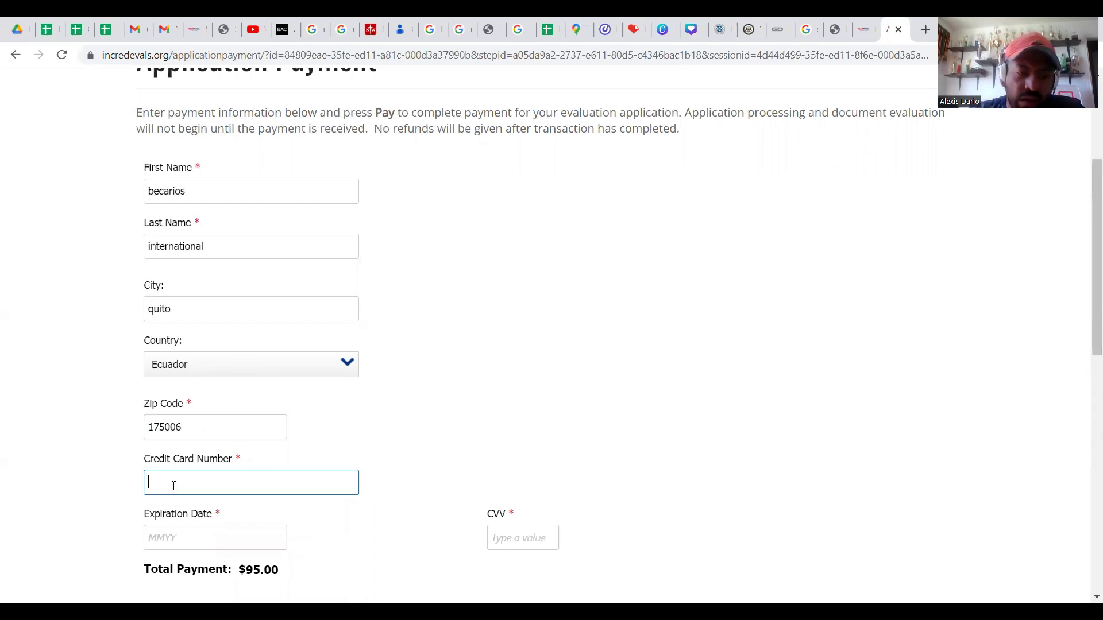
{"action": "type", "text": "46464646464646"}
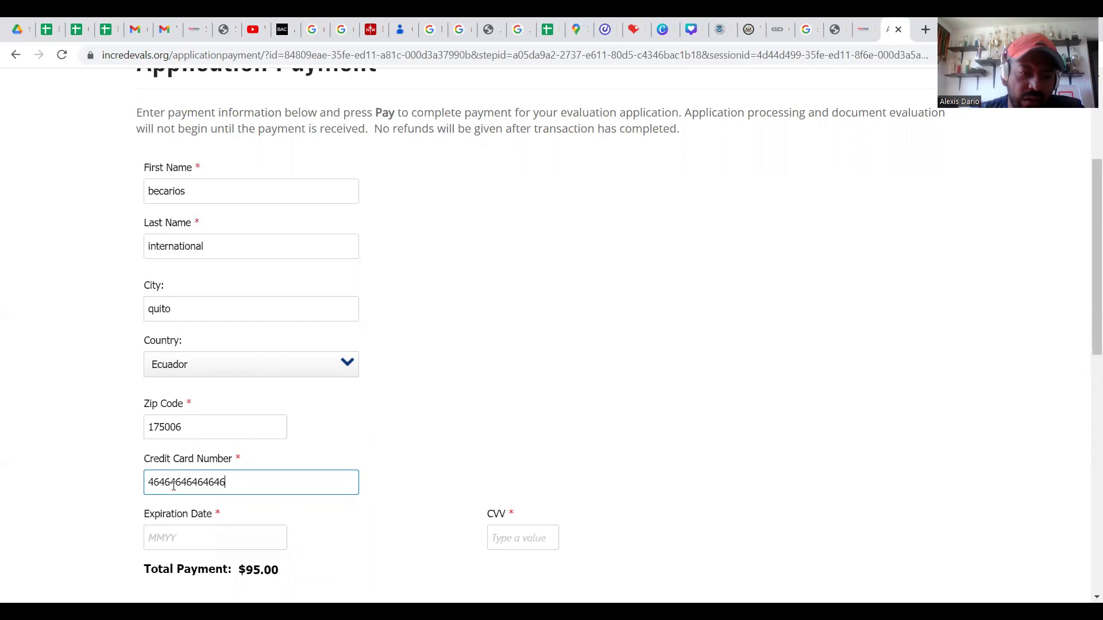
{"action": "left_click", "coordinate": [167, 534]}
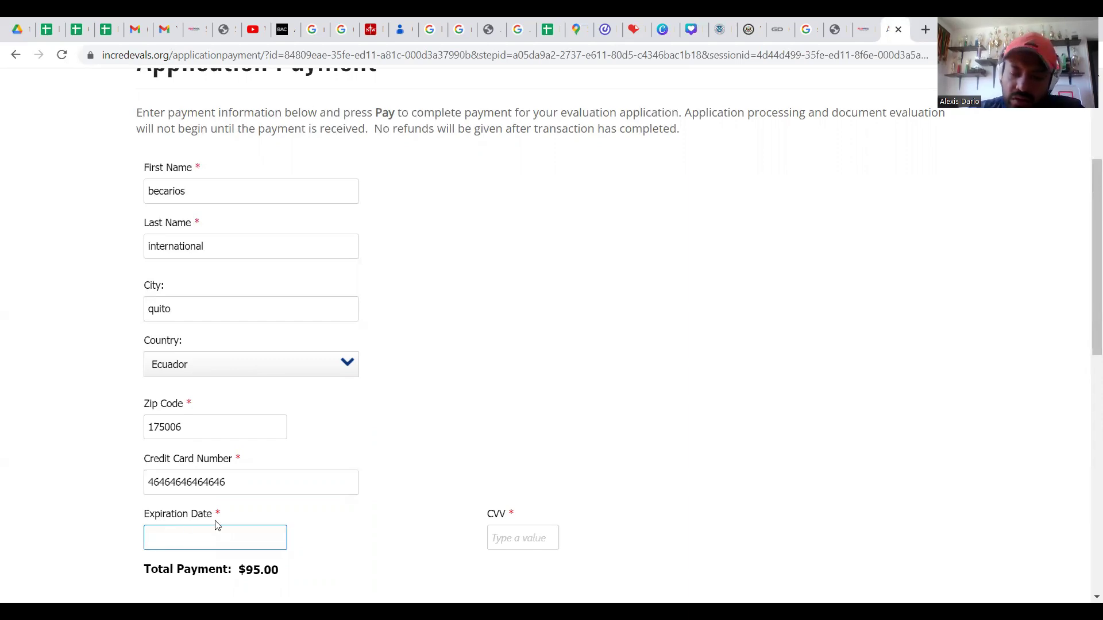
{"action": "type", "text": "0523"}
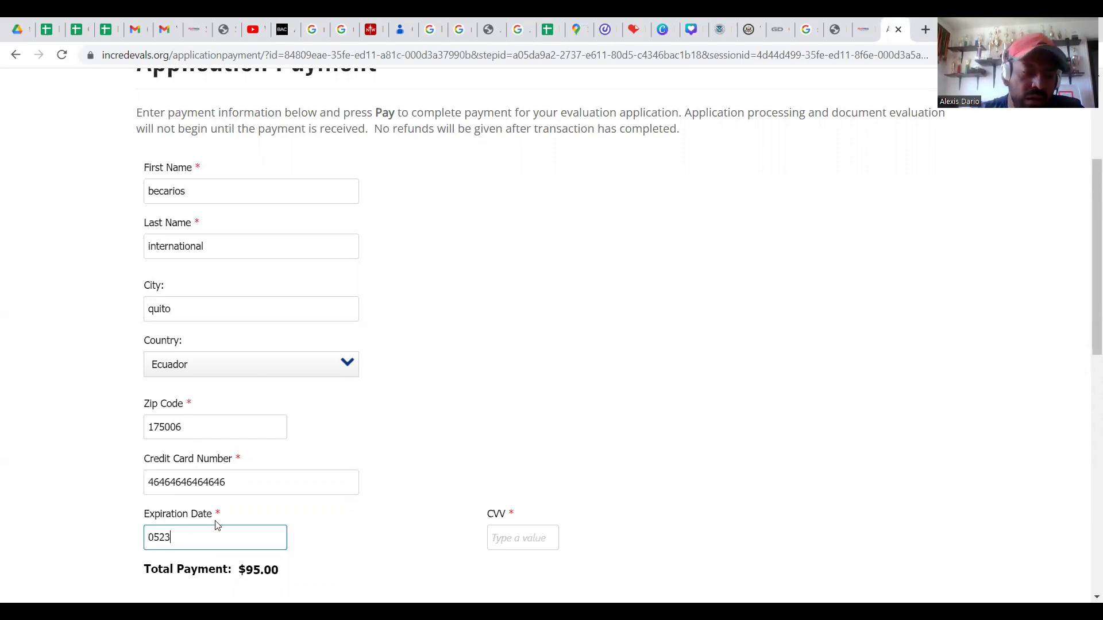
{"action": "scroll", "coordinate": [220, 498], "scroll_direction": "down", "scroll_amount": 1}
{"action": "scroll", "coordinate": [220, 498], "scroll_direction": "down", "scroll_amount": 2}
{"action": "left_click", "coordinate": [533, 399]}
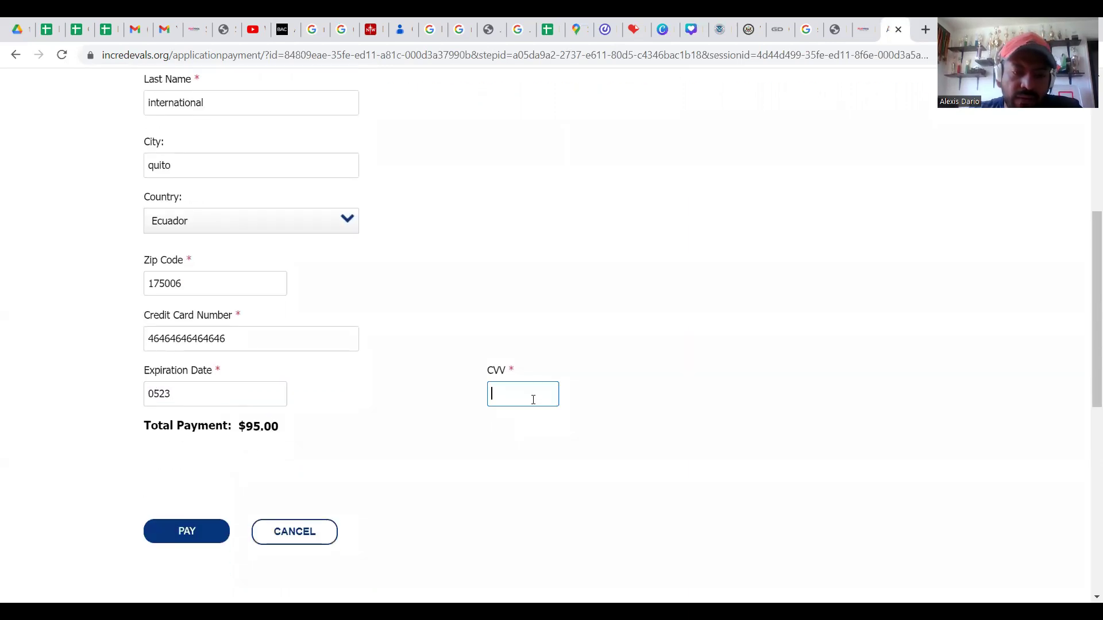
{"action": "type", "text": "353"}
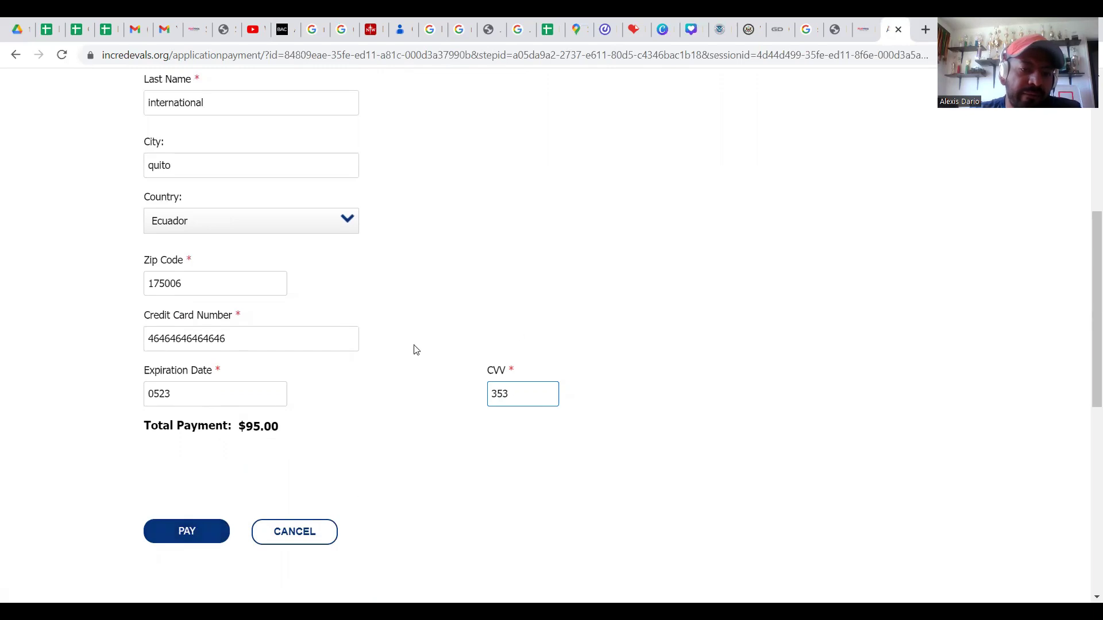
{"action": "scroll", "coordinate": [413, 347], "scroll_direction": "down", "scroll_amount": 1}
{"action": "scroll", "coordinate": [304, 446], "scroll_direction": "down", "scroll_amount": 1}
{"action": "scroll", "coordinate": [305, 446], "scroll_direction": "down", "scroll_amount": 5}
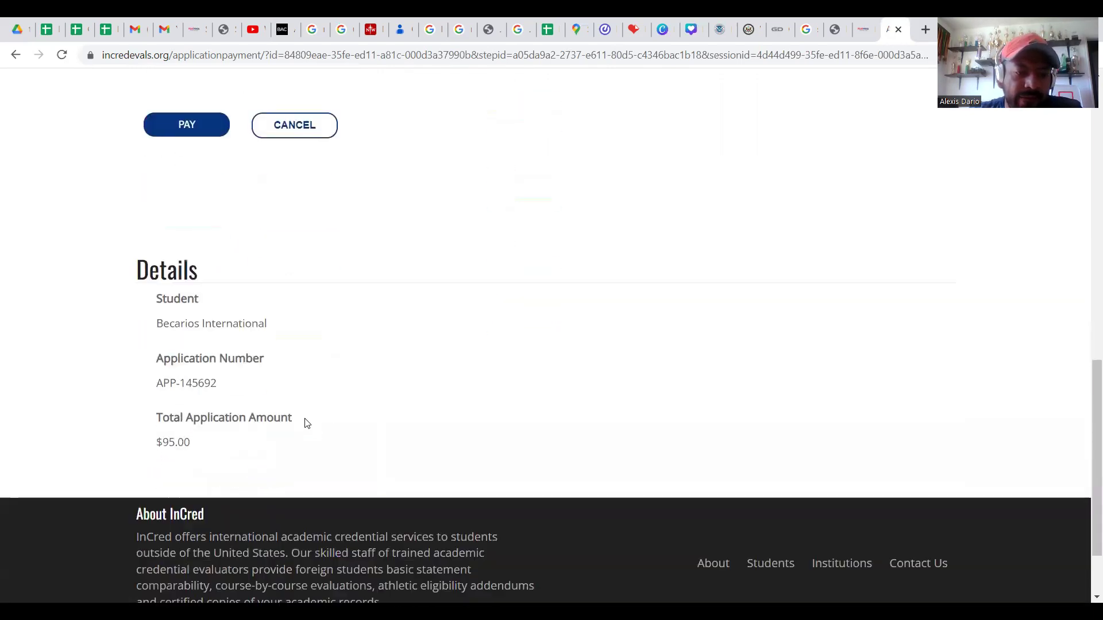
{"action": "scroll", "coordinate": [272, 376], "scroll_direction": "up", "scroll_amount": 1}
{"action": "scroll", "coordinate": [272, 376], "scroll_direction": "up", "scroll_amount": 3}
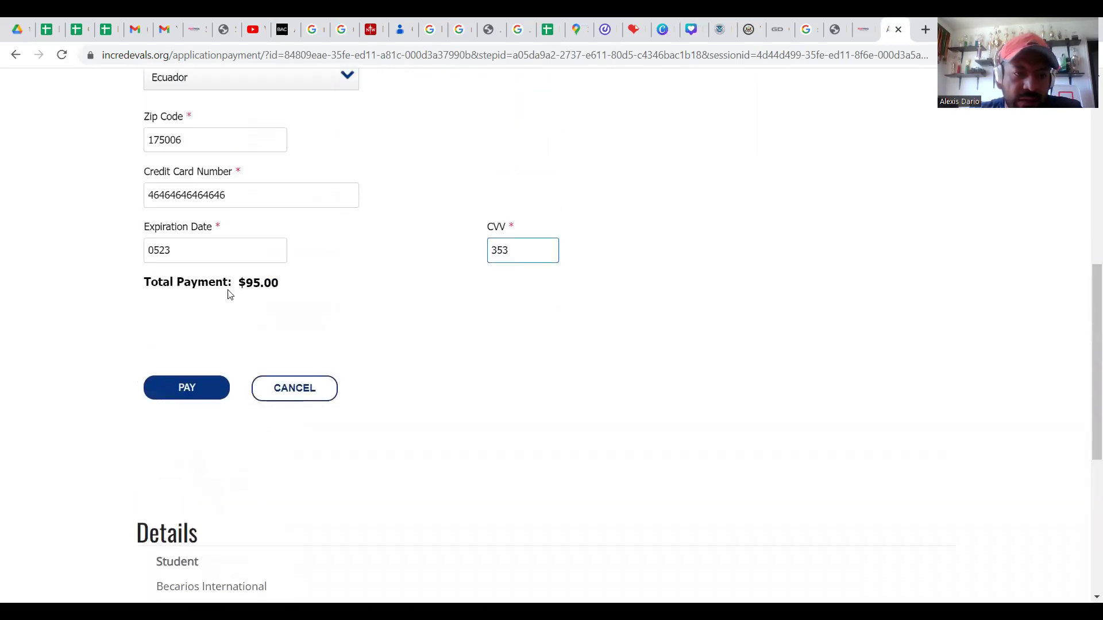
{"action": "scroll", "coordinate": [397, 389], "scroll_direction": "up", "scroll_amount": 1}
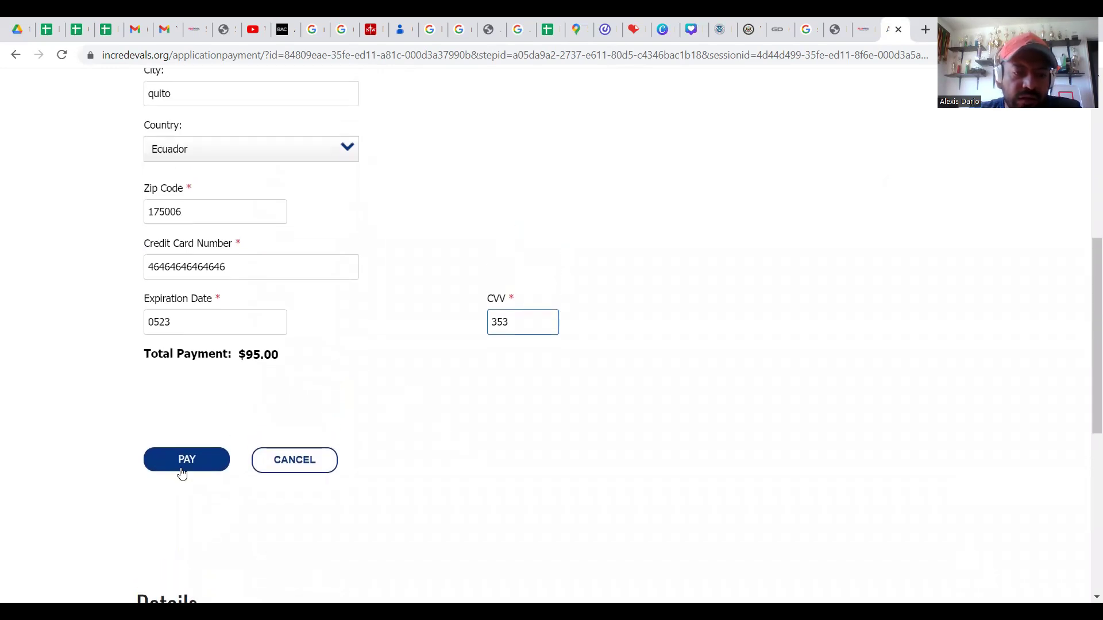
{"action": "left_click", "coordinate": [185, 463]}
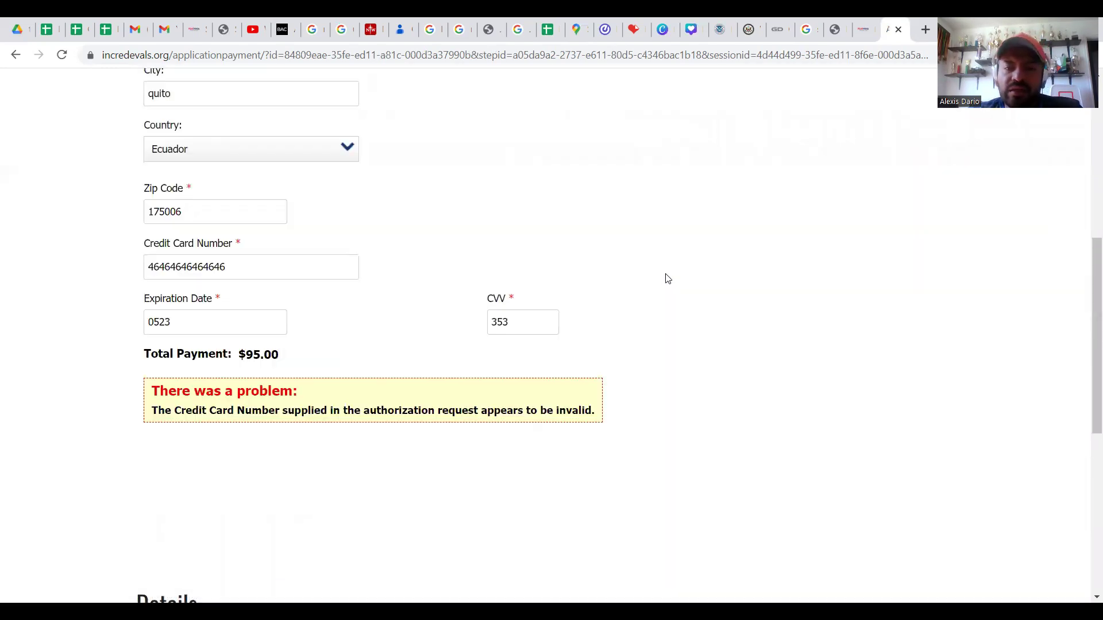
{"action": "scroll", "coordinate": [484, 396], "scroll_direction": "up", "scroll_amount": 6}
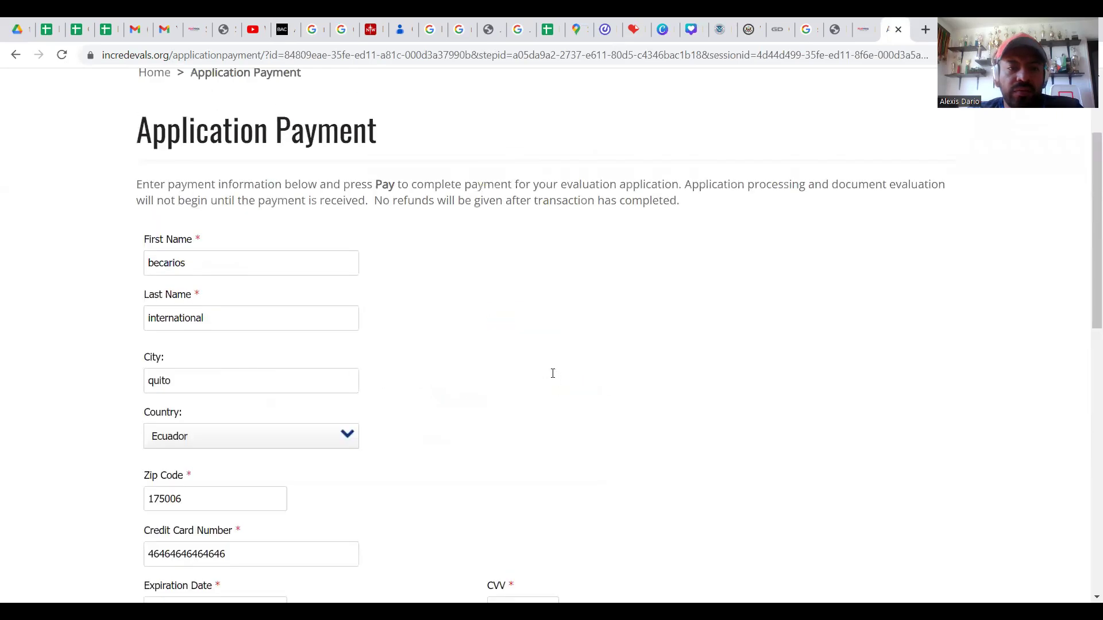
{"action": "scroll", "coordinate": [181, 396], "scroll_direction": "down", "scroll_amount": 4}
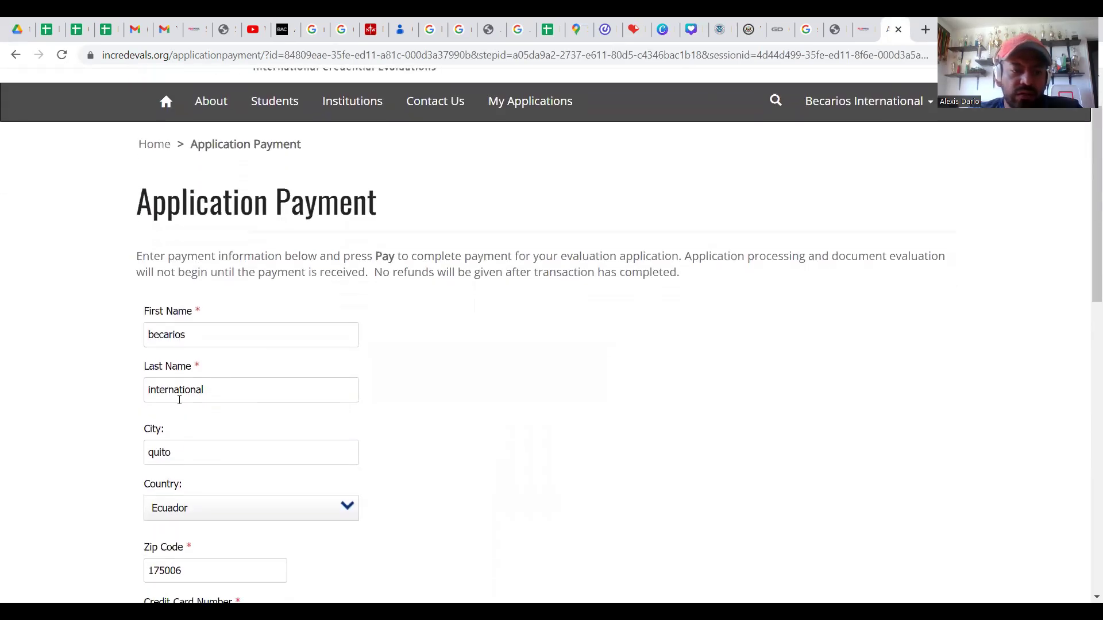
{"action": "scroll", "coordinate": [181, 397], "scroll_direction": "down", "scroll_amount": 3}
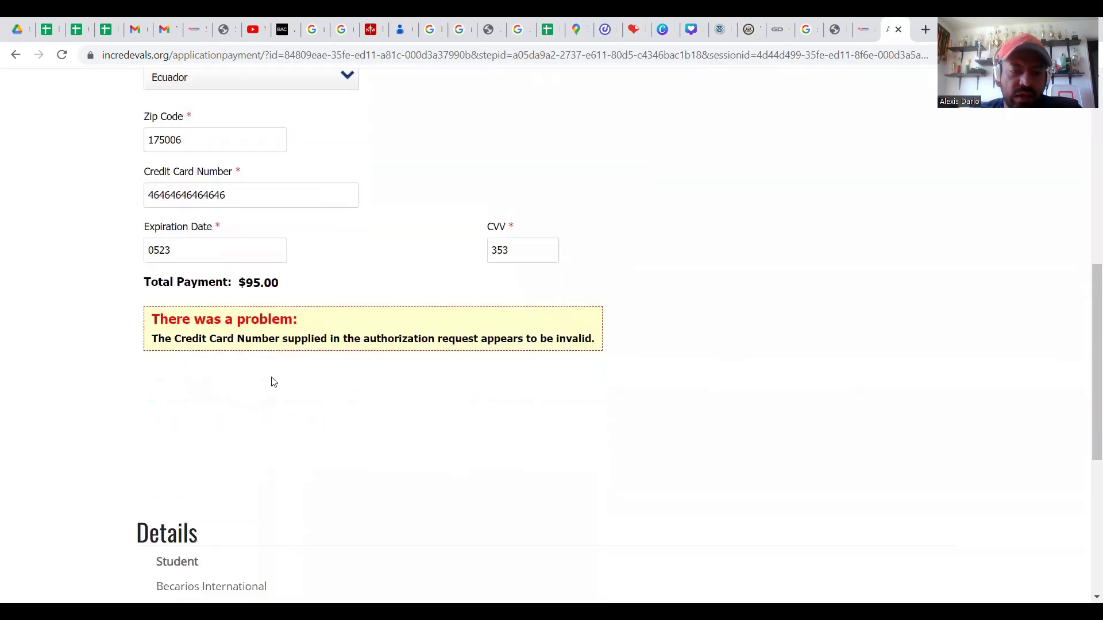
{"action": "scroll", "coordinate": [500, 360], "scroll_direction": "up", "scroll_amount": 7}
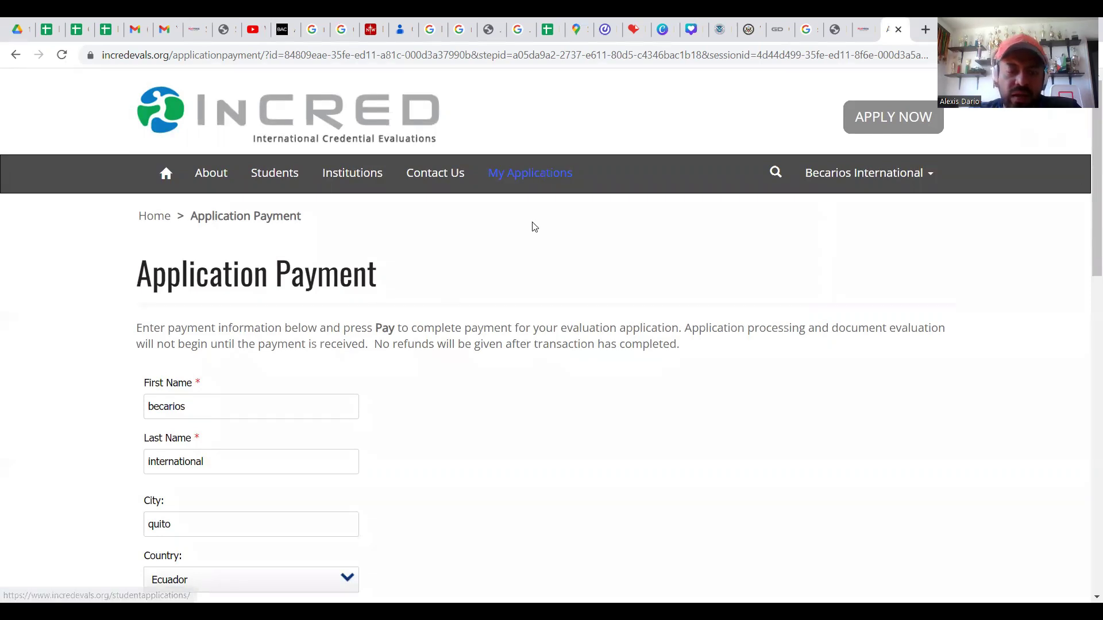
Check My Applications showing Basic High School - $95 as Not Paid, then switch to PlayNAIA.
{"action": "left_click", "coordinate": [534, 174]}
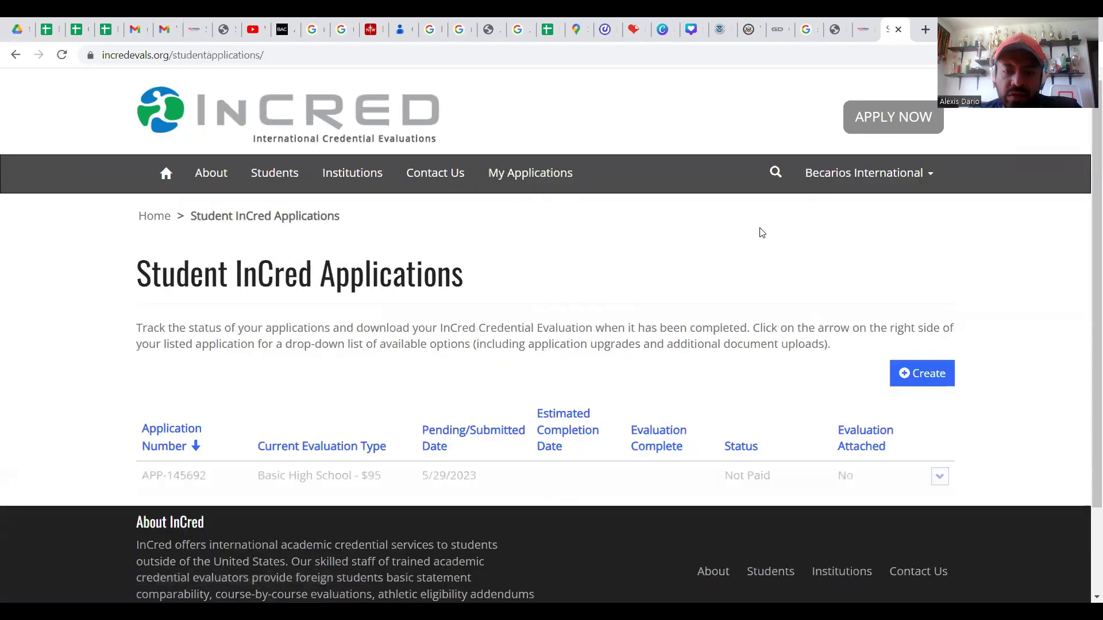
{"action": "scroll", "coordinate": [762, 225], "scroll_direction": "down", "scroll_amount": 2}
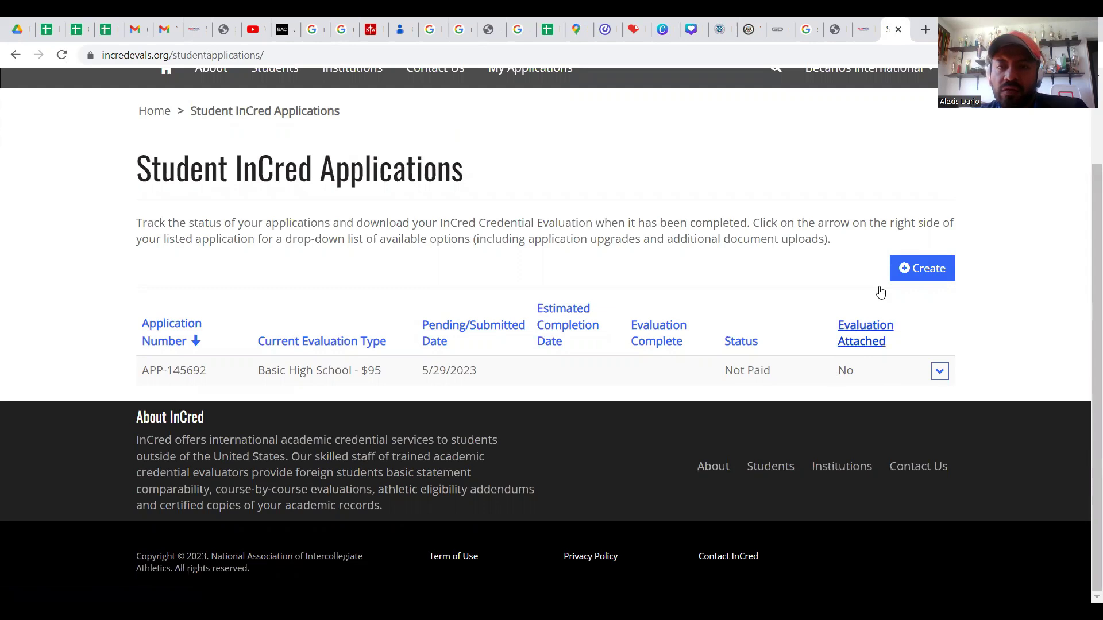
{"action": "left_click", "coordinate": [860, 33]}
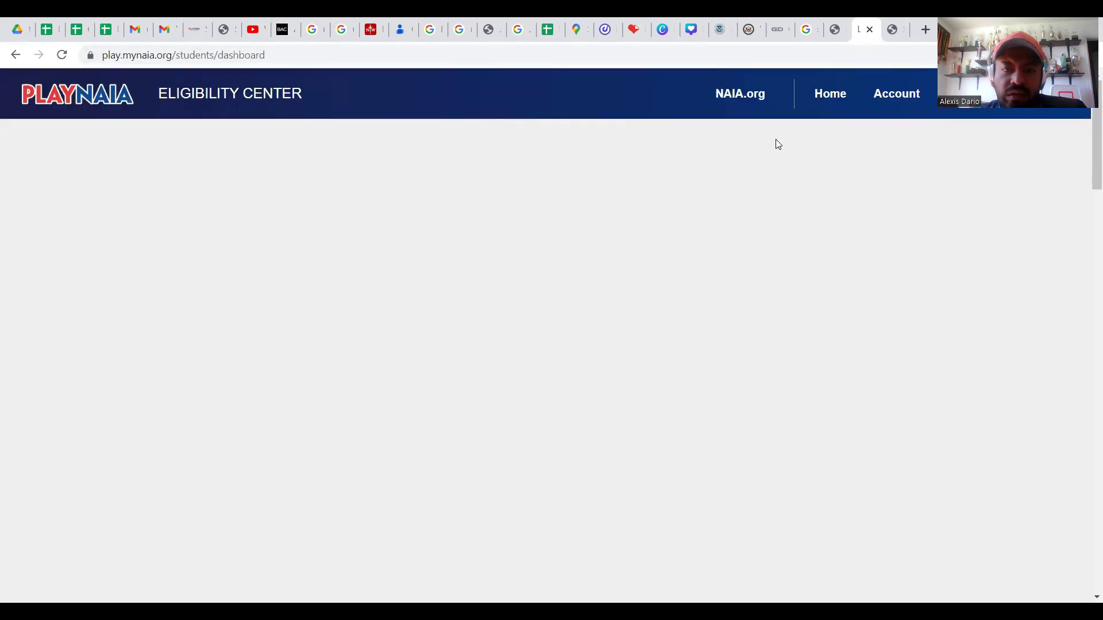
Reload the Eligibility Center home dashboard and sign out from the Account menu.
{"action": "left_click", "coordinate": [826, 96]}
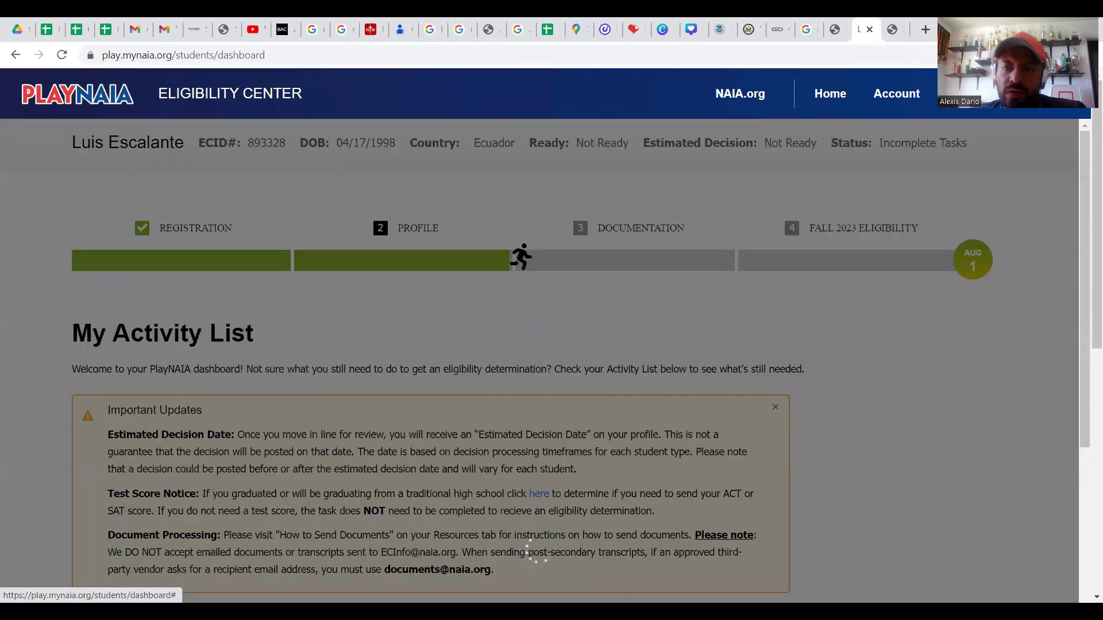
{"action": "mouse_move", "coordinate": [1050, 114]}
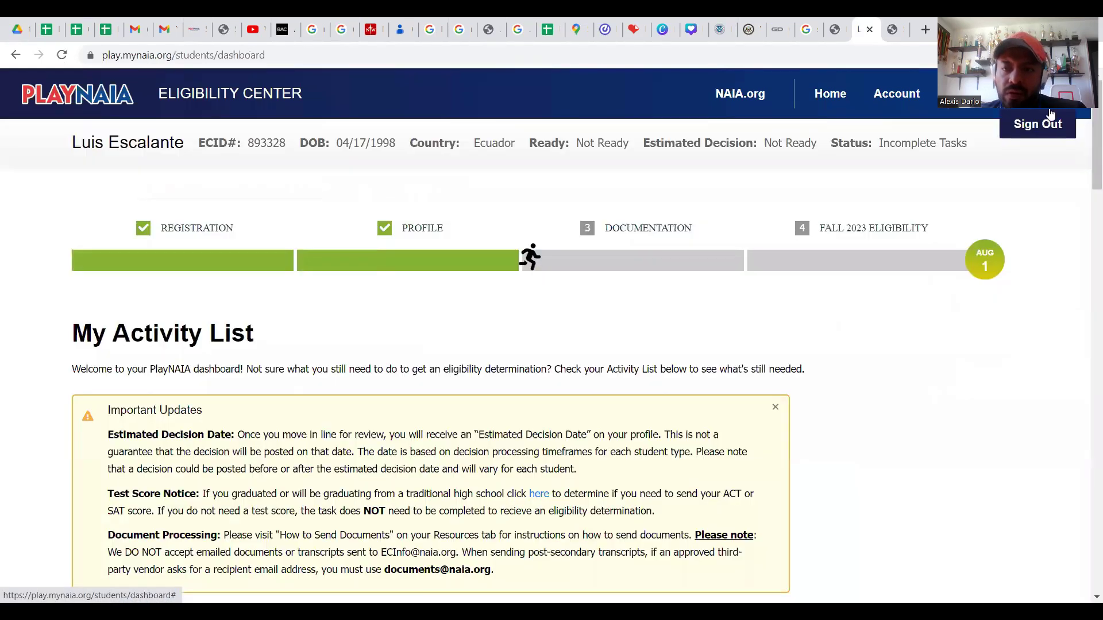
{"action": "left_click", "coordinate": [1050, 125]}
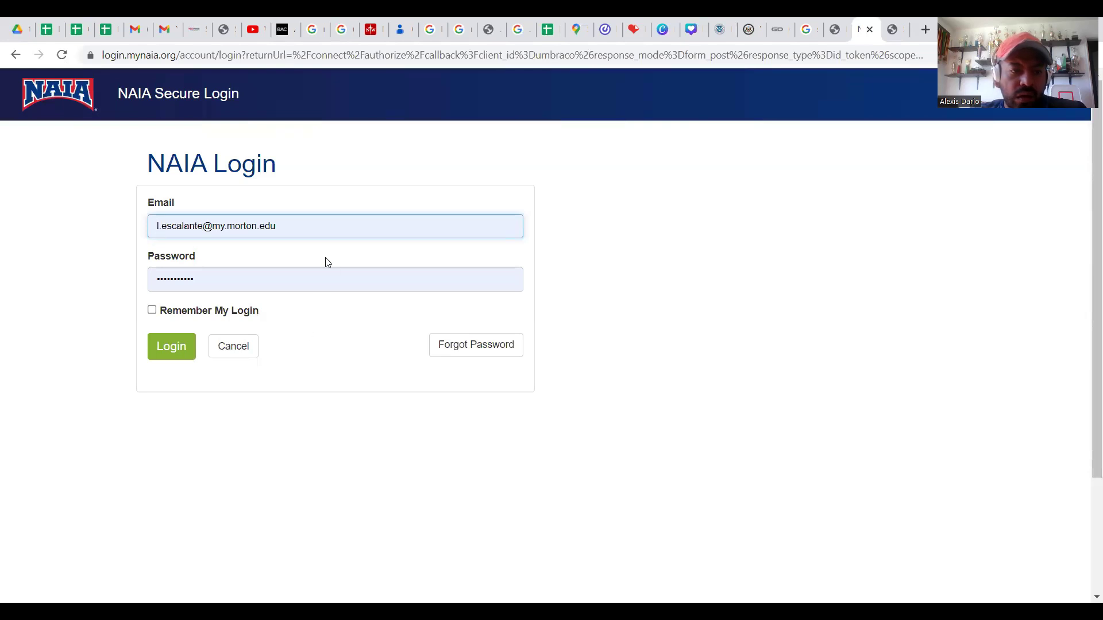
Clear the prefilled e-mail and password from the NAIA login form.
{"action": "left_click", "coordinate": [283, 226]}
{"action": "left_click_drag", "start_coordinate": [283, 226], "coordinate": [130, 257]}
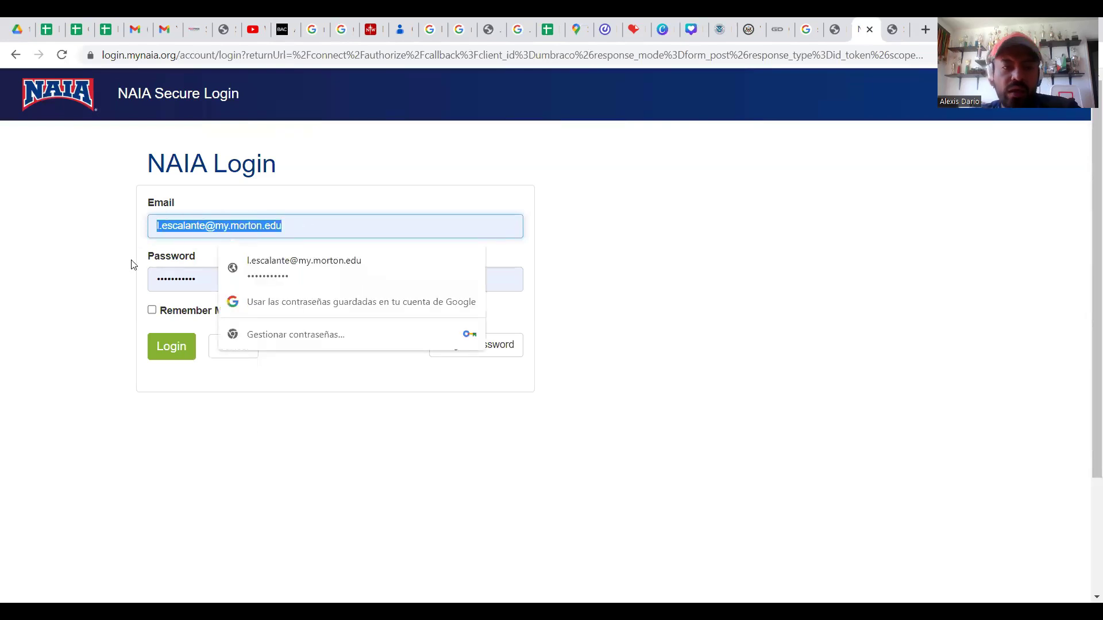
{"action": "key", "text": "BackSpace"}
{"action": "left_click_drag", "start_coordinate": [198, 280], "coordinate": [133, 288]}
{"action": "key", "text": "BackSpace"}
Log in with the new account's e-mail address and password.
{"action": "left_click", "coordinate": [168, 226]}
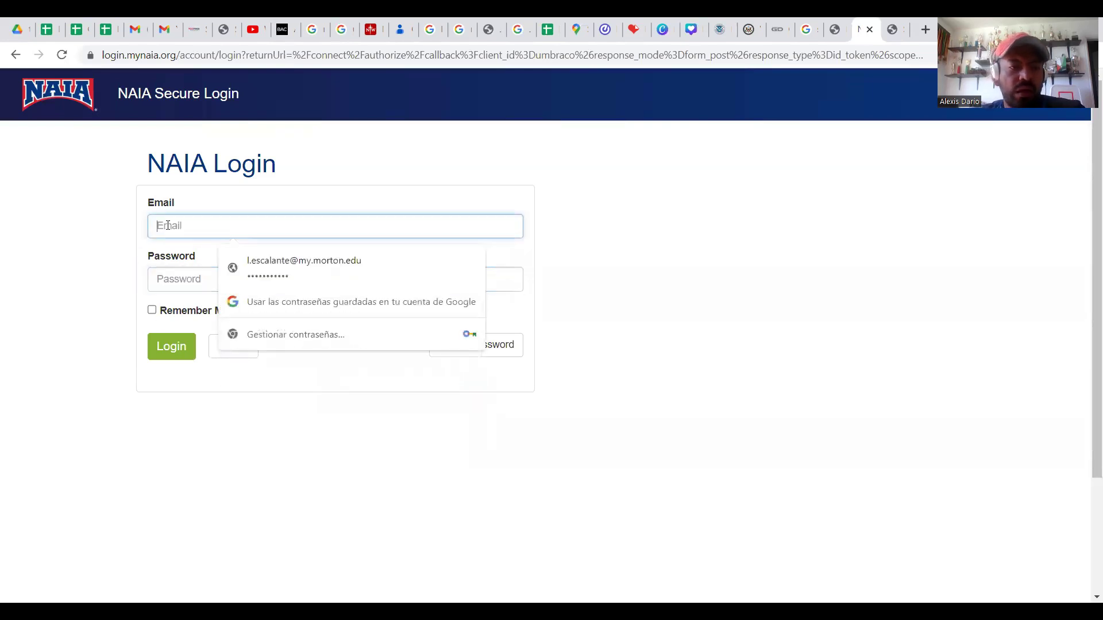
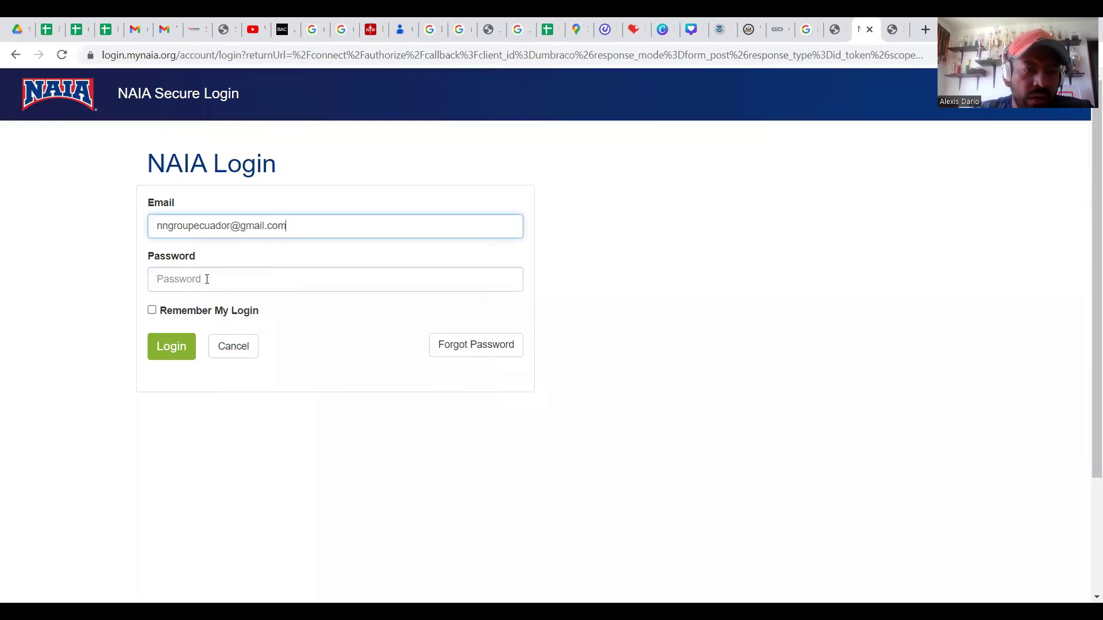
{"action": "left_click", "coordinate": [207, 279]}
{"action": "type", "text": "••"}
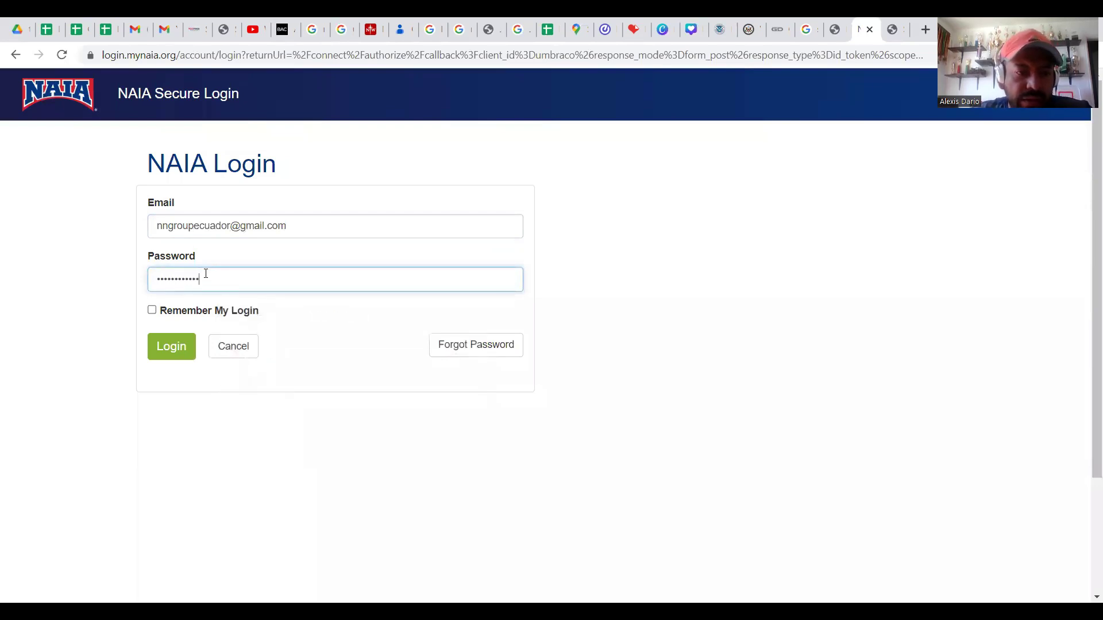
{"action": "left_click", "coordinate": [173, 345]}
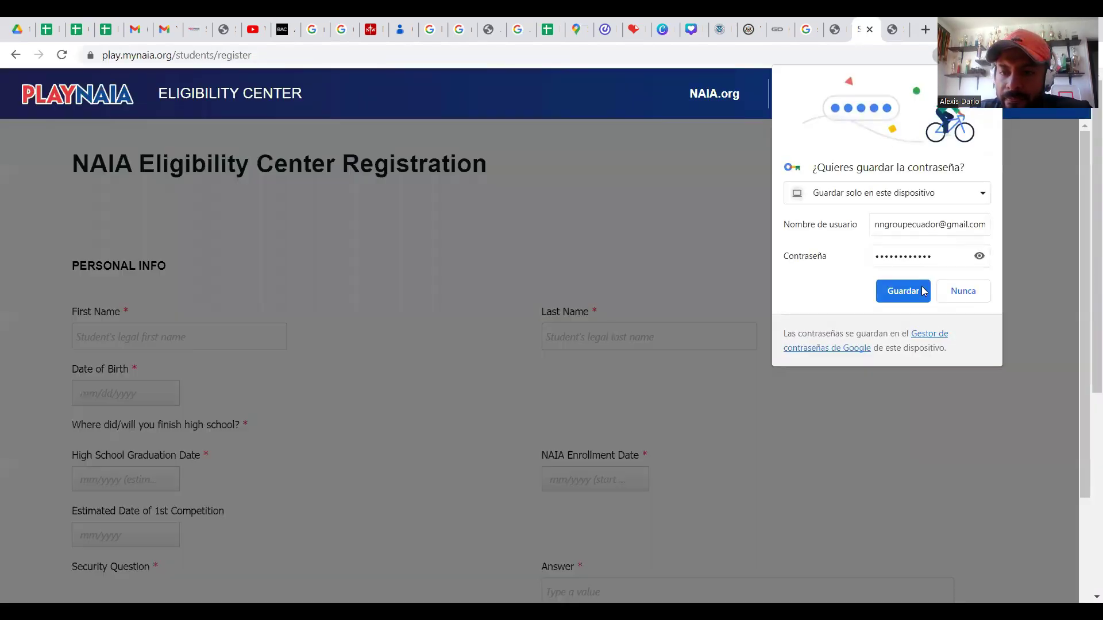
Accept Chrome's save-password prompt with Guardar and review the registration form.
{"action": "left_click", "coordinate": [665, 309]}
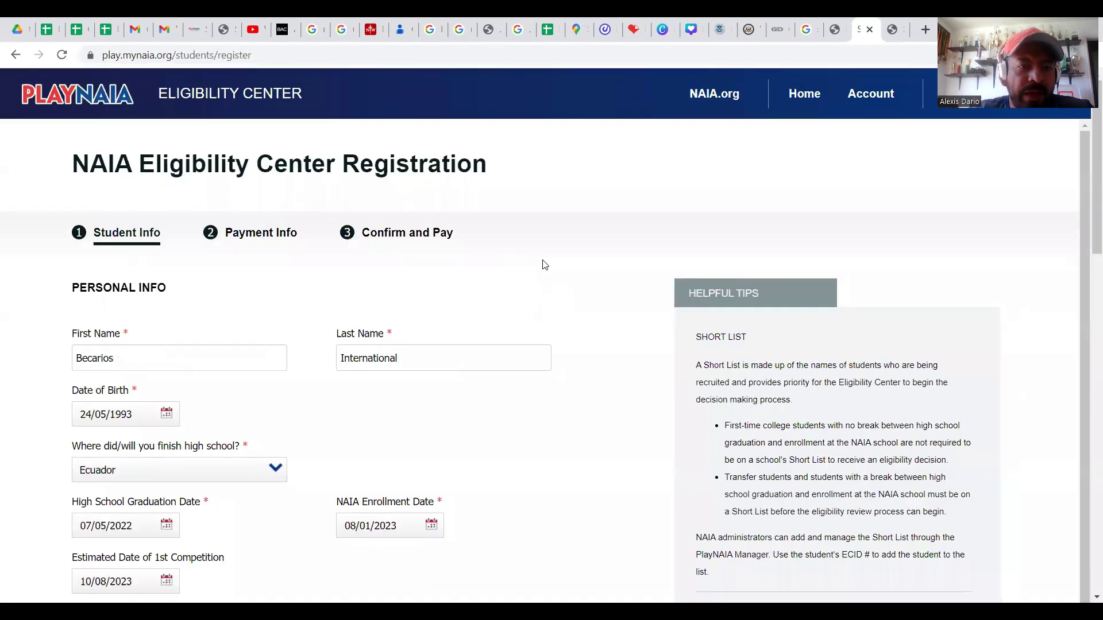
{"action": "scroll", "coordinate": [541, 251], "scroll_direction": "down", "scroll_amount": 2}
{"action": "scroll", "coordinate": [544, 251], "scroll_direction": "up", "scroll_amount": 2}
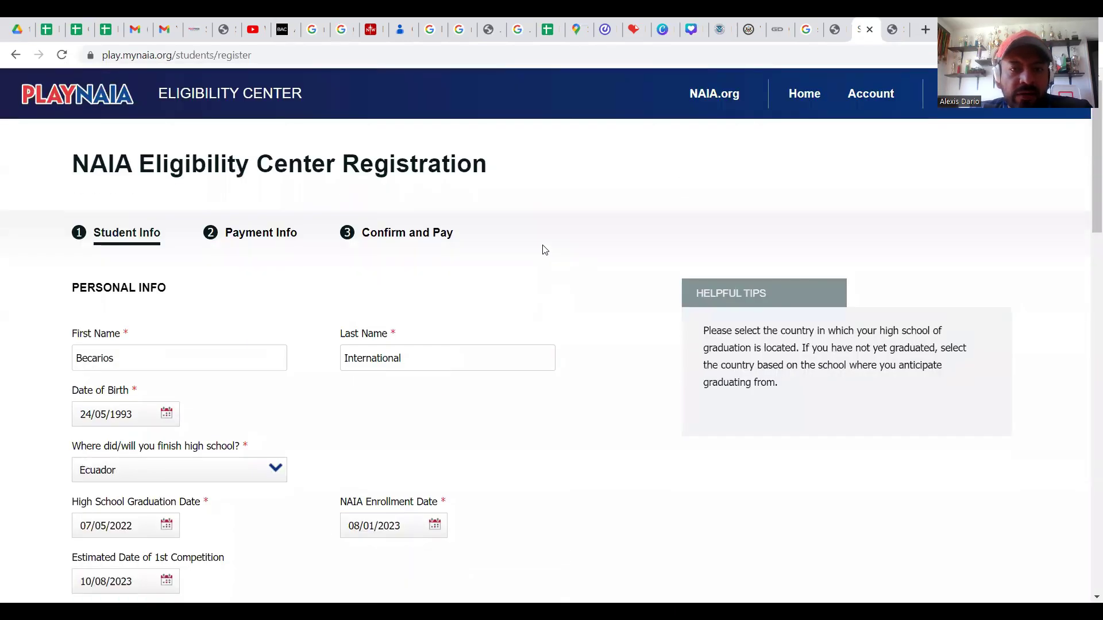
{"action": "scroll", "coordinate": [649, 196], "scroll_direction": "down", "scroll_amount": 8}
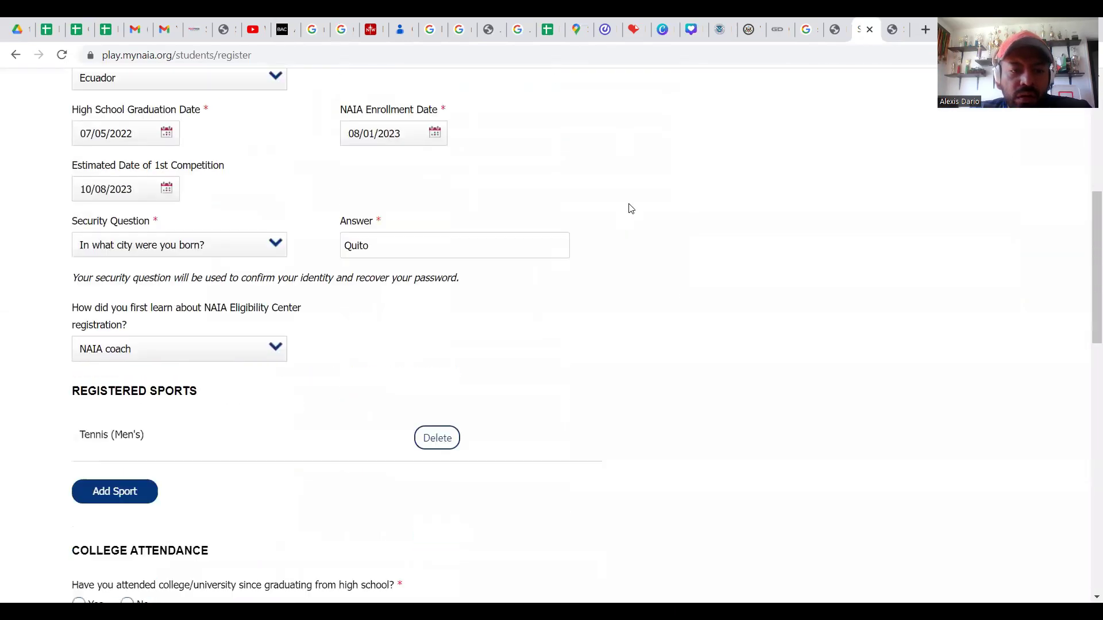